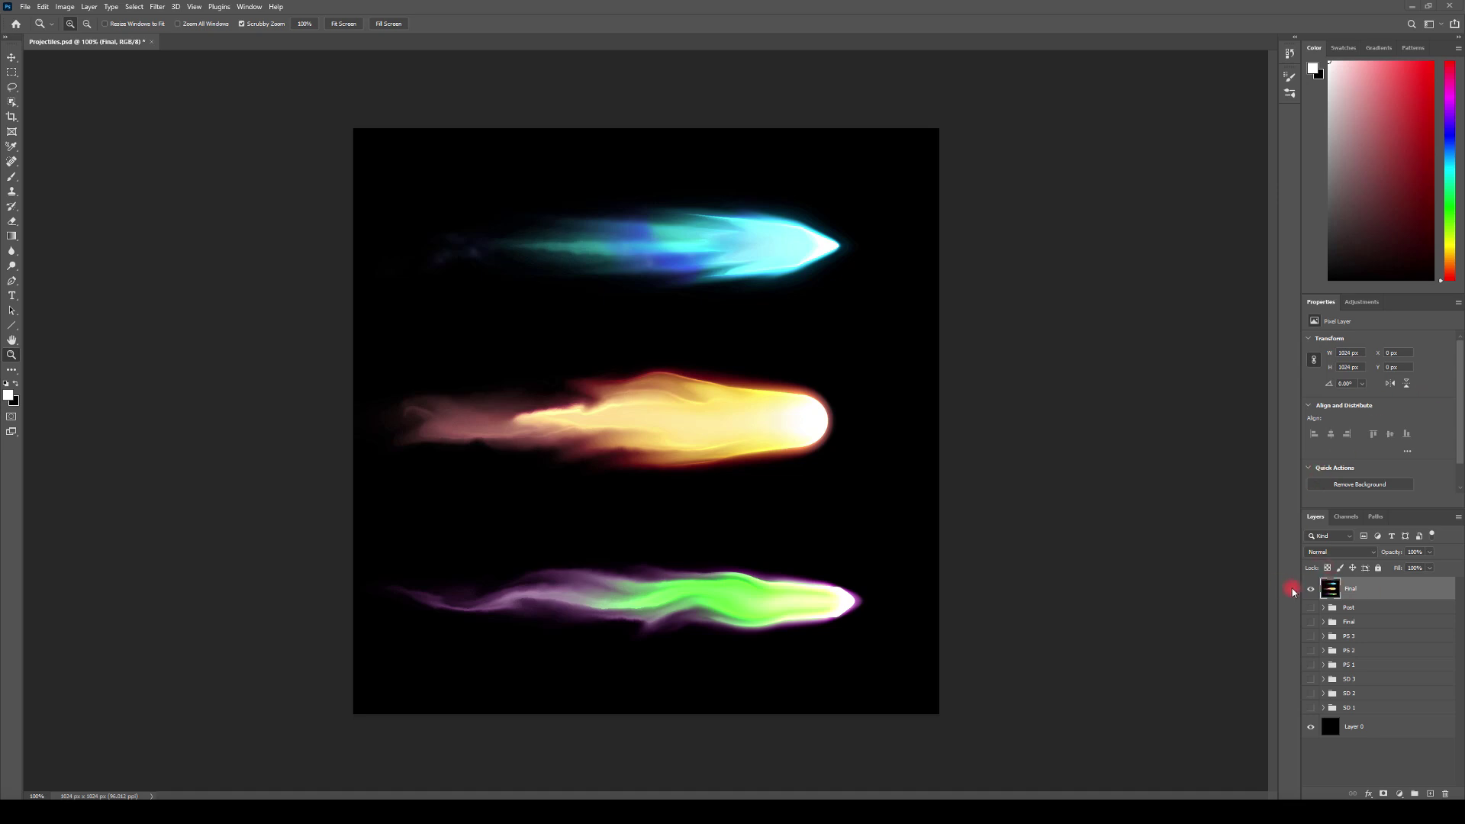
Review the projectile build-up by hiding the merged Final layer, revealing the SD, PS, Final and Post groups in turn, and restoring the merged layer.
click(1310, 594)
drag(1310, 708, 1311, 678)
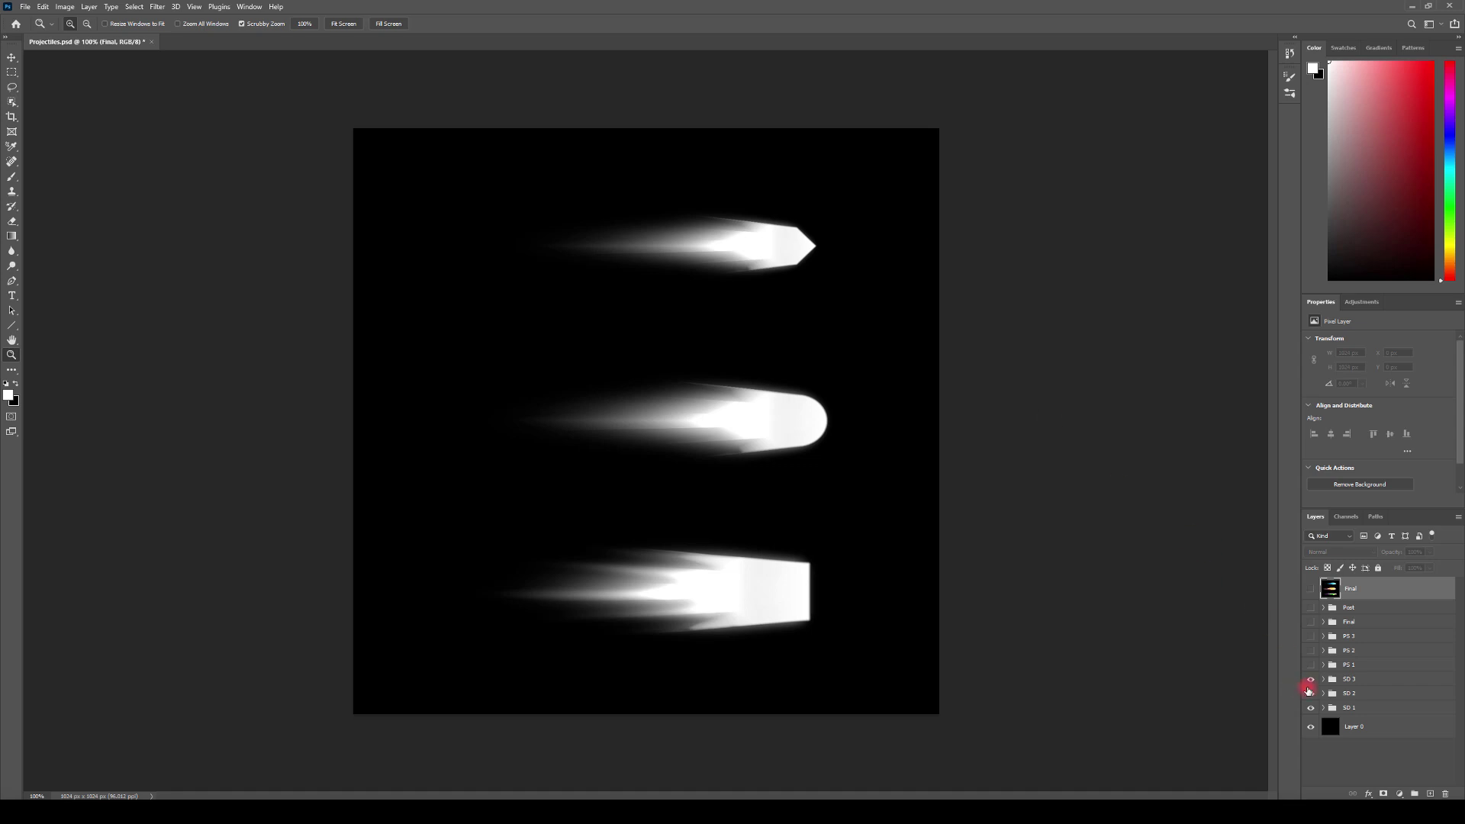
drag(1311, 658, 1310, 622)
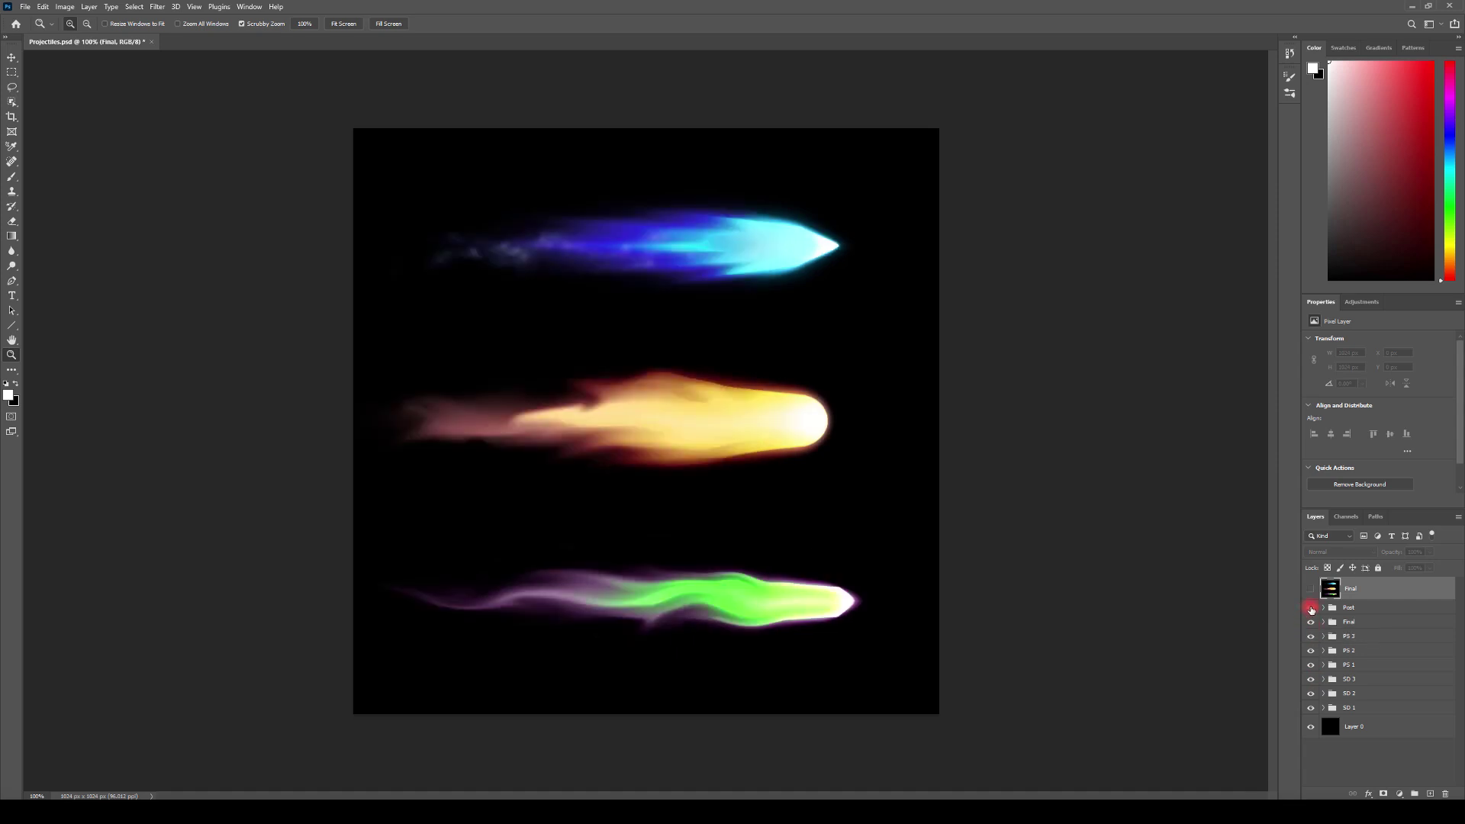
drag(1310, 608, 1311, 609)
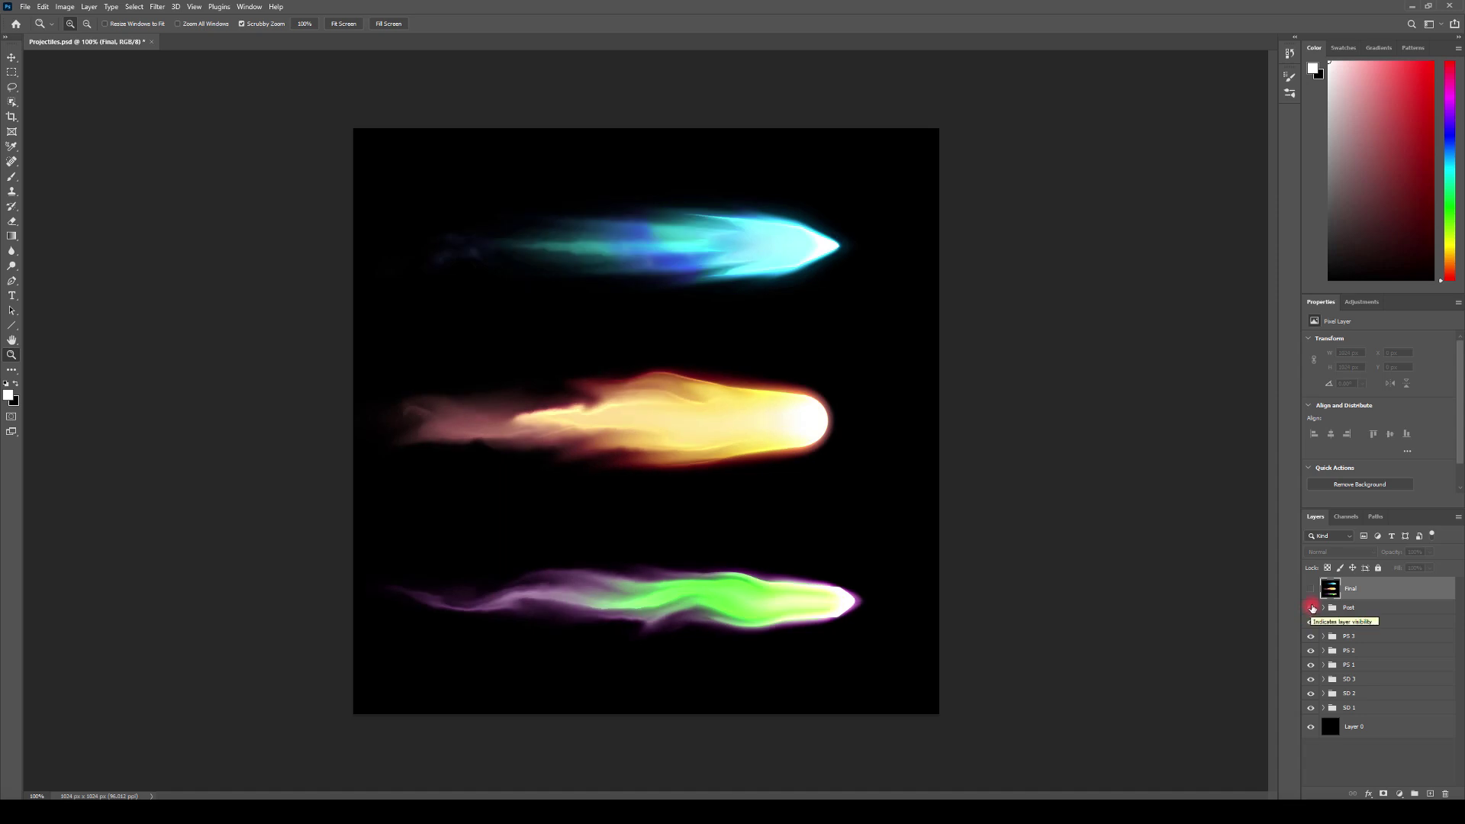
click(1310, 589)
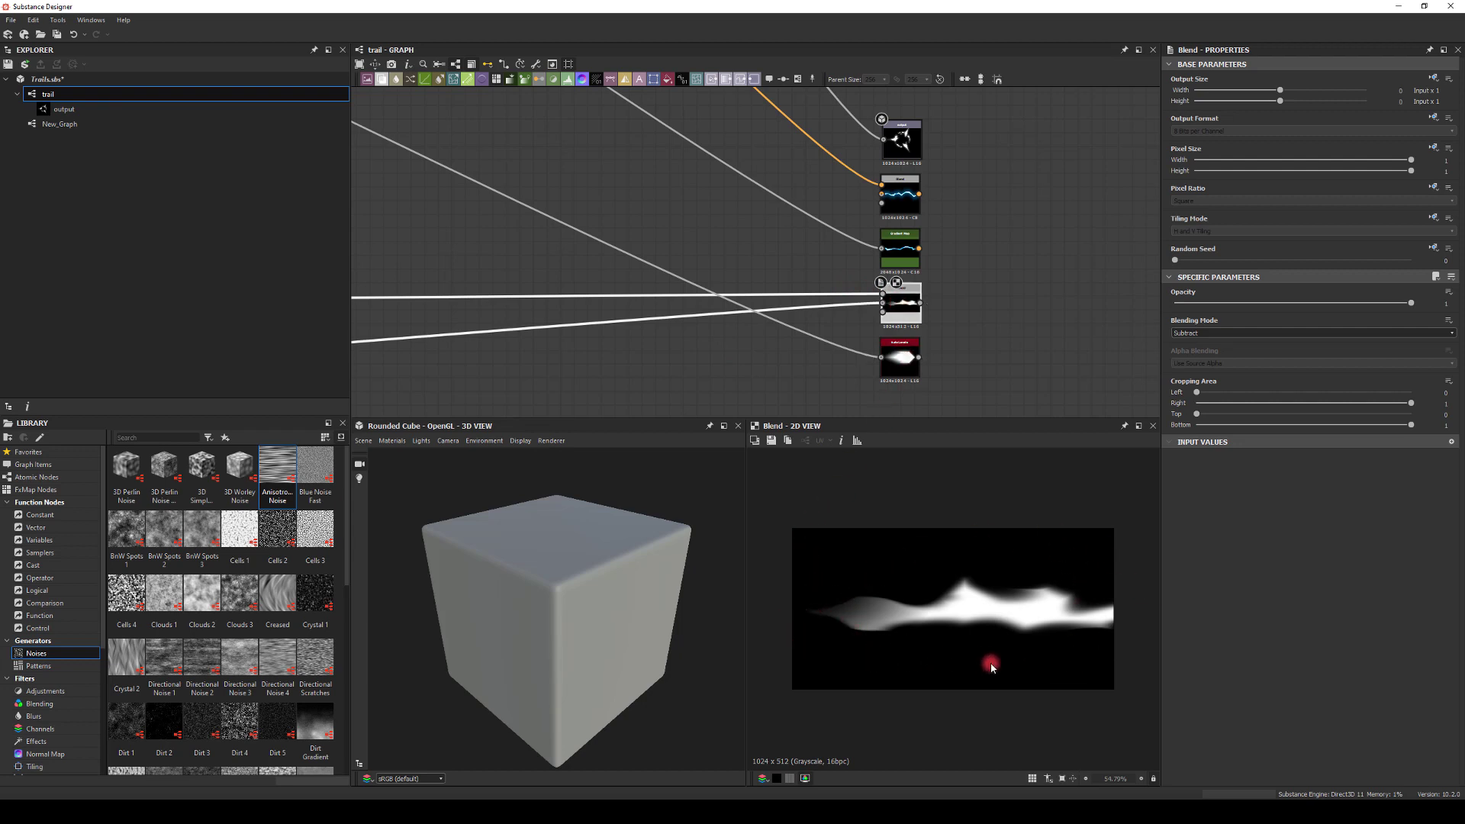
Switch to Substance Designer and preview the Gradient Map, color Blend and topmost node results in the trail graph.
click(916, 258)
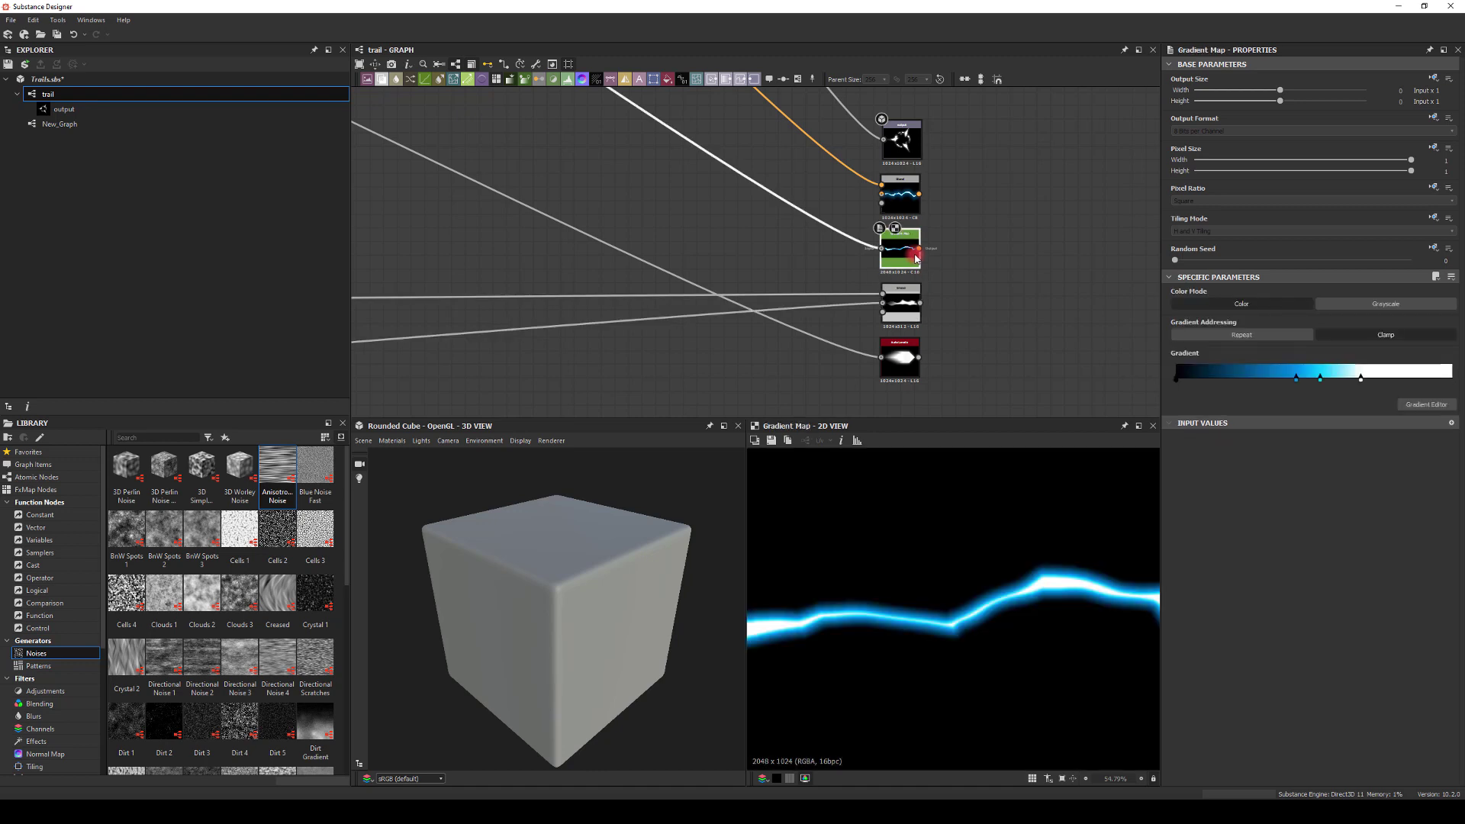
double_click(901, 197)
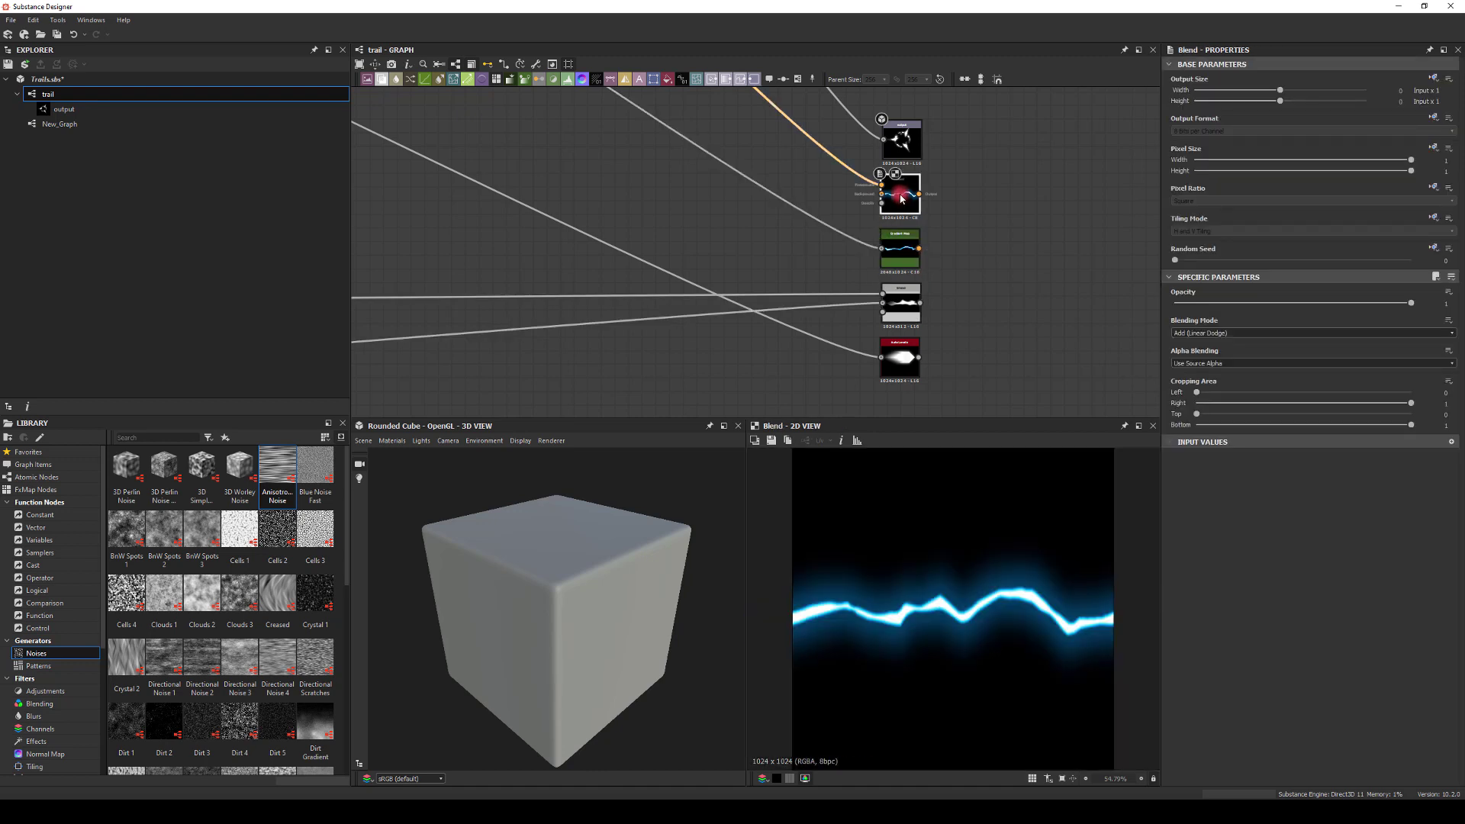
double_click(898, 151)
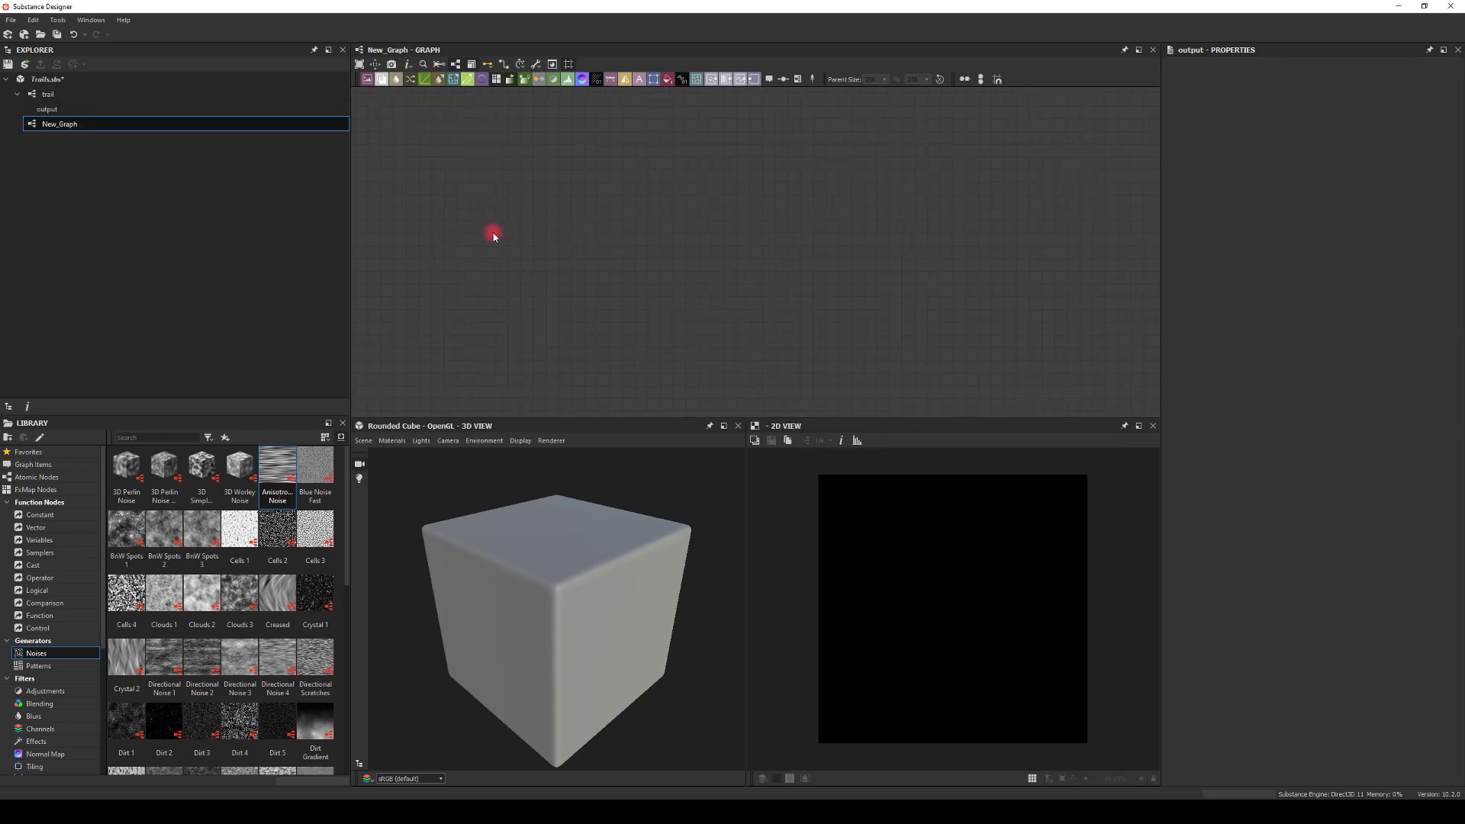
Add a square Shape node to New_Graph with a scale of 0.43 and an angle of 45 degrees.
key(space)
text(shap)
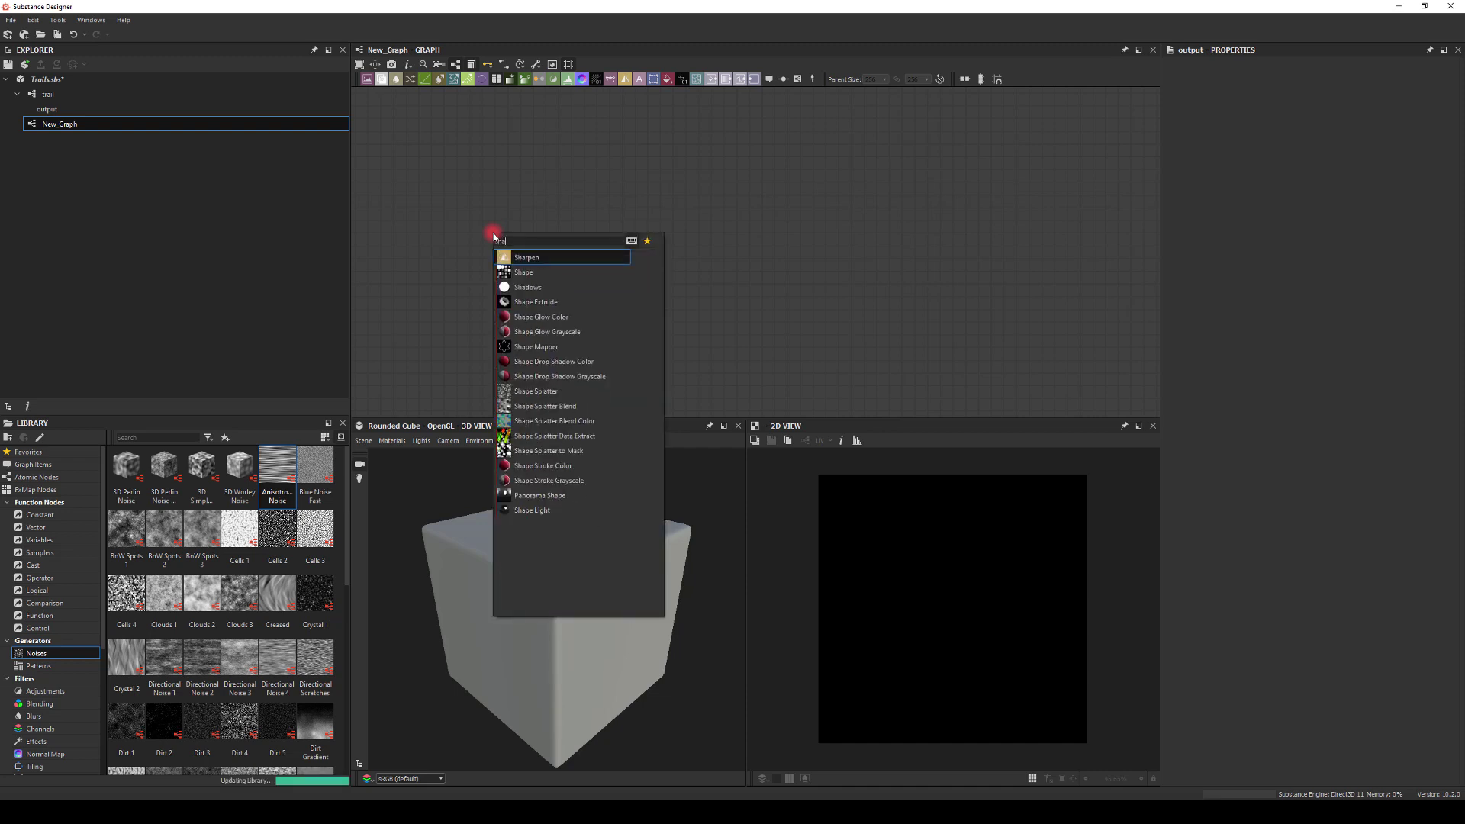
click(508, 261)
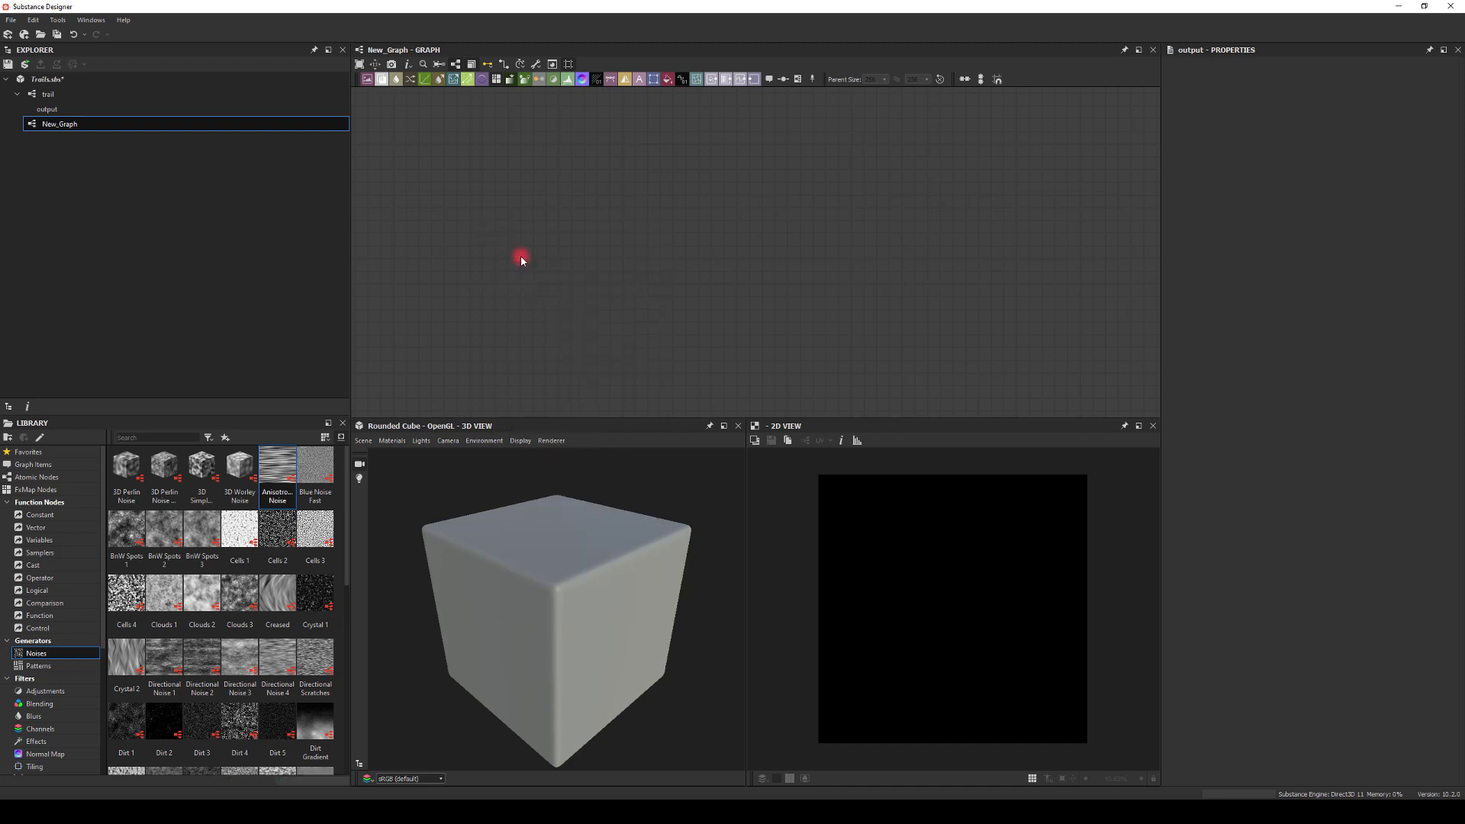
mouse_move(1283, 620)
mouse_down()
mouse_move(1335, 616)
mouse_move(1277, 620)
mouse_up()
click(1426, 699)
text(45)
key(Return)
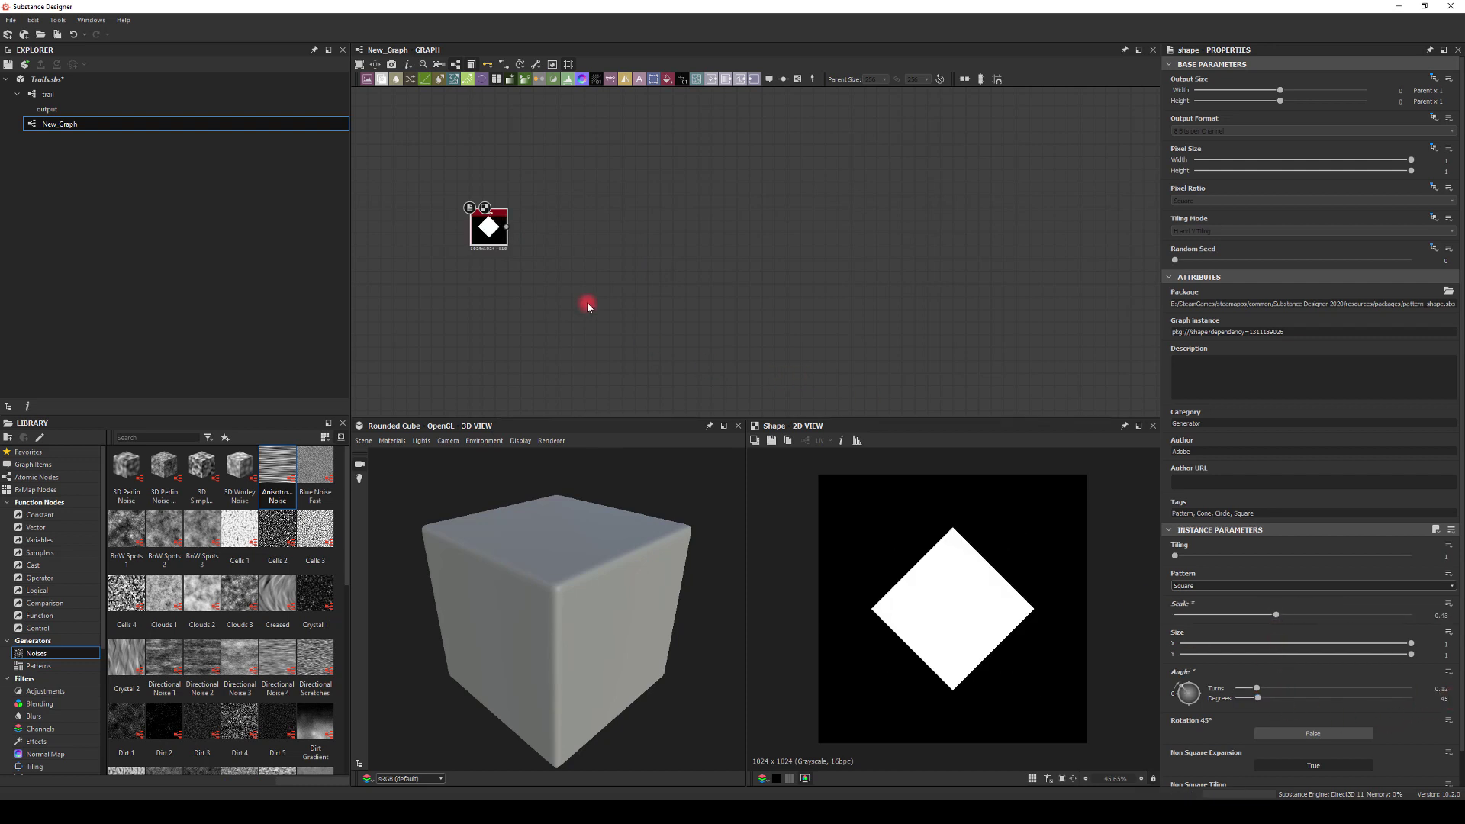
Add a Directional Blur node fed by the Shape and set its intensity to 50.
drag(507, 226, 633, 236)
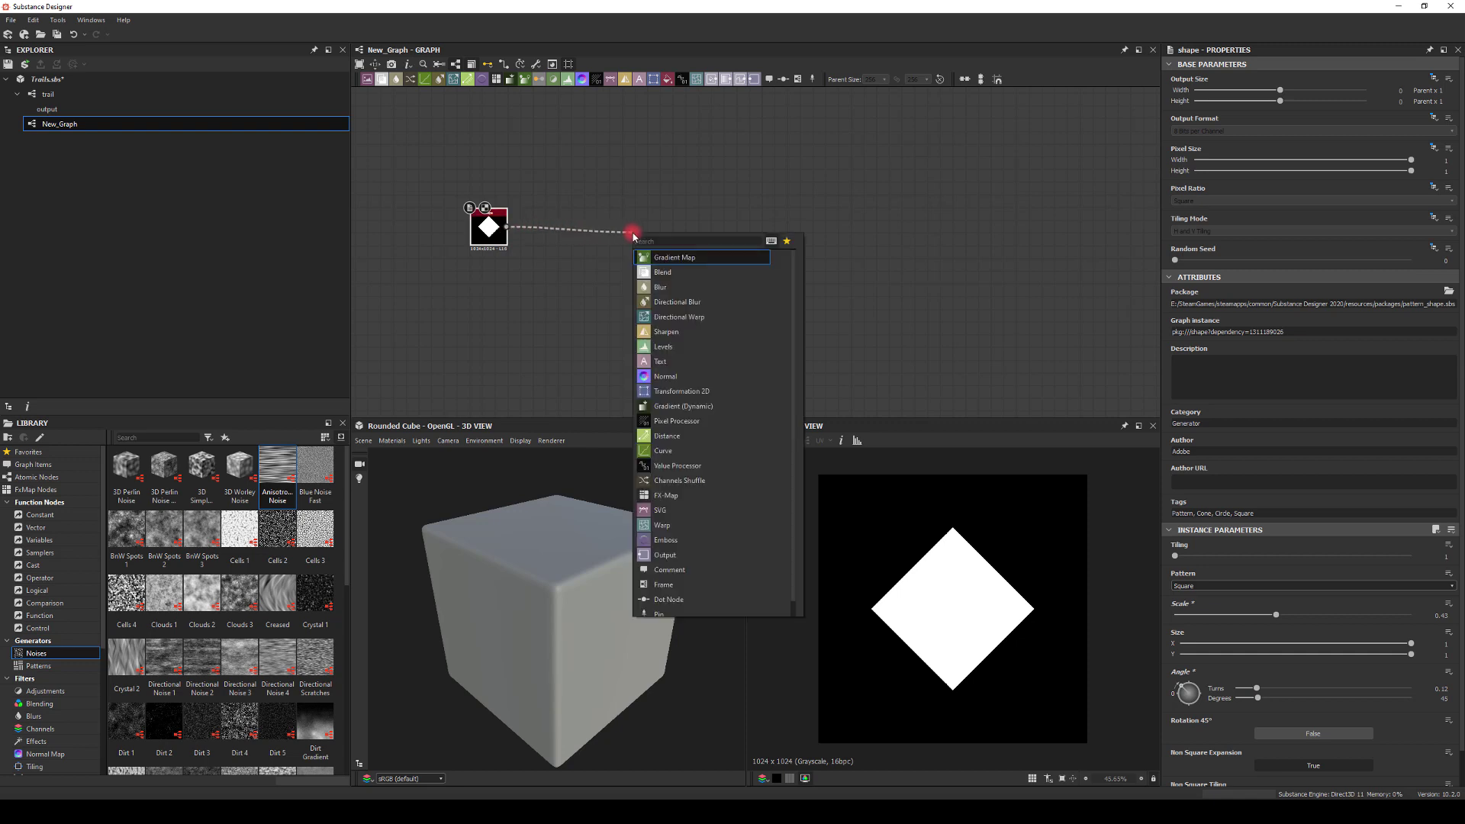
text(dire)
click(658, 257)
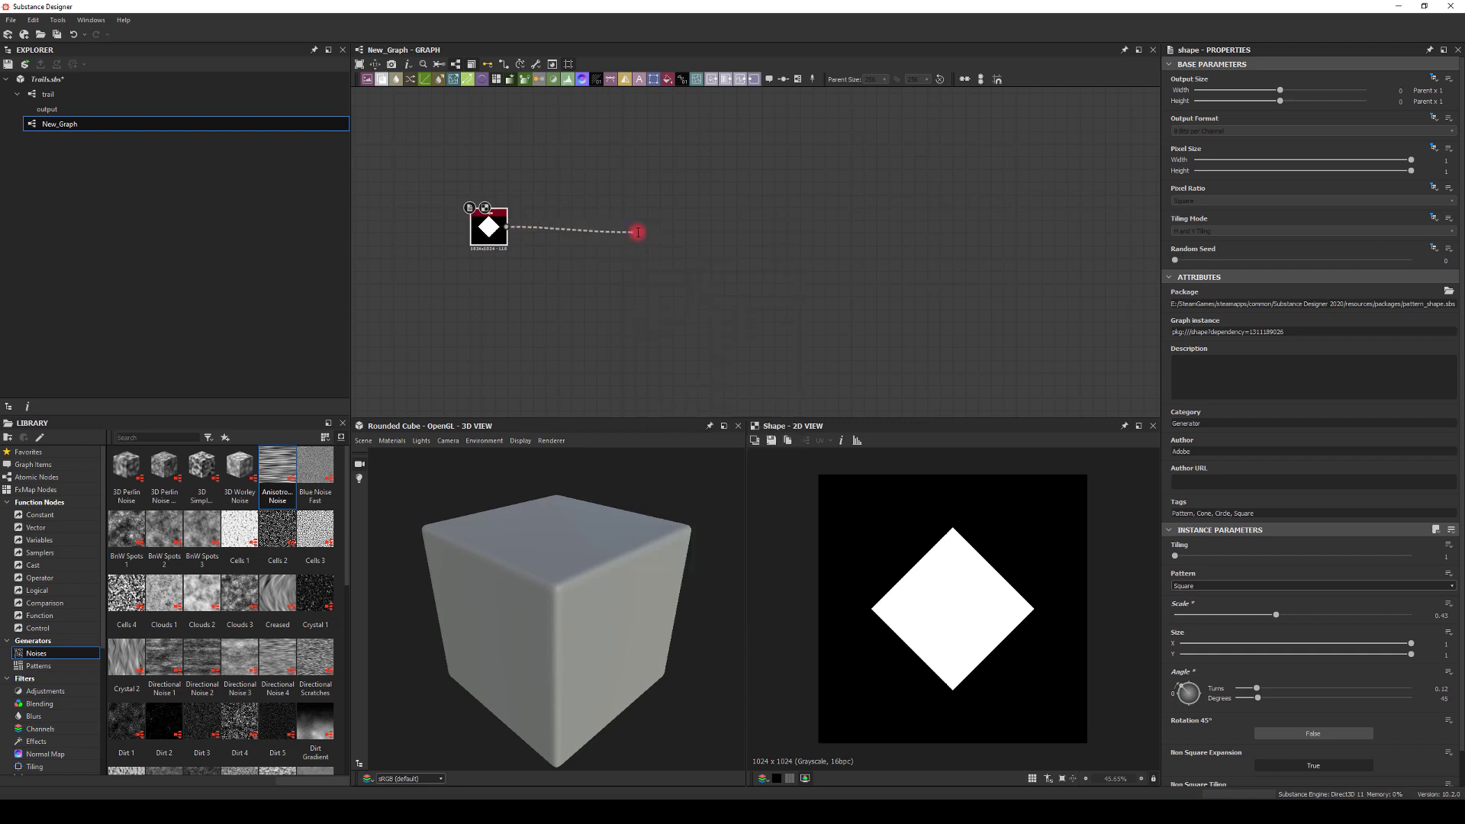
drag(1292, 306, 1418, 304)
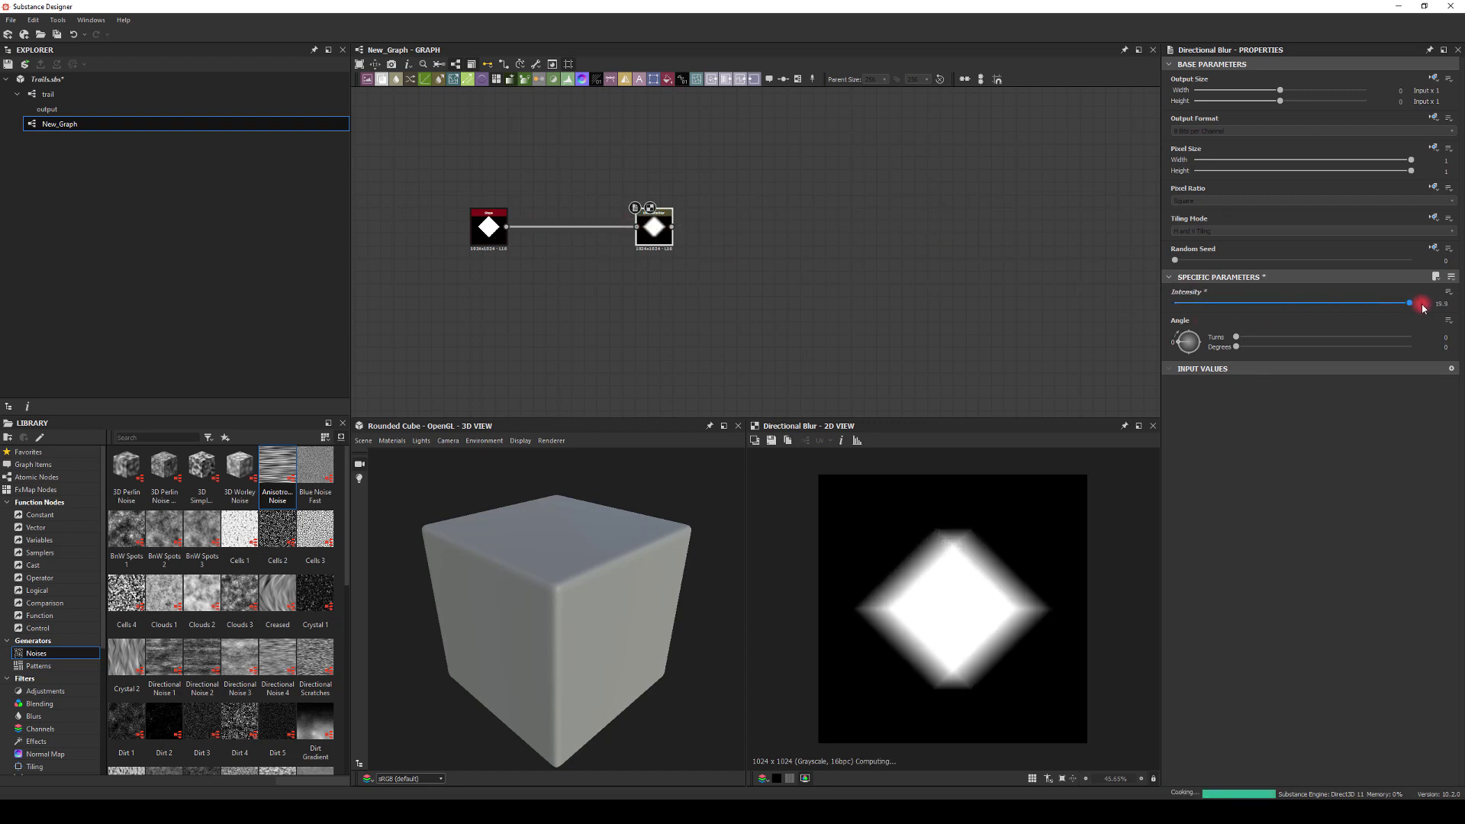
double_click(1435, 304)
text(50)
key(Return)
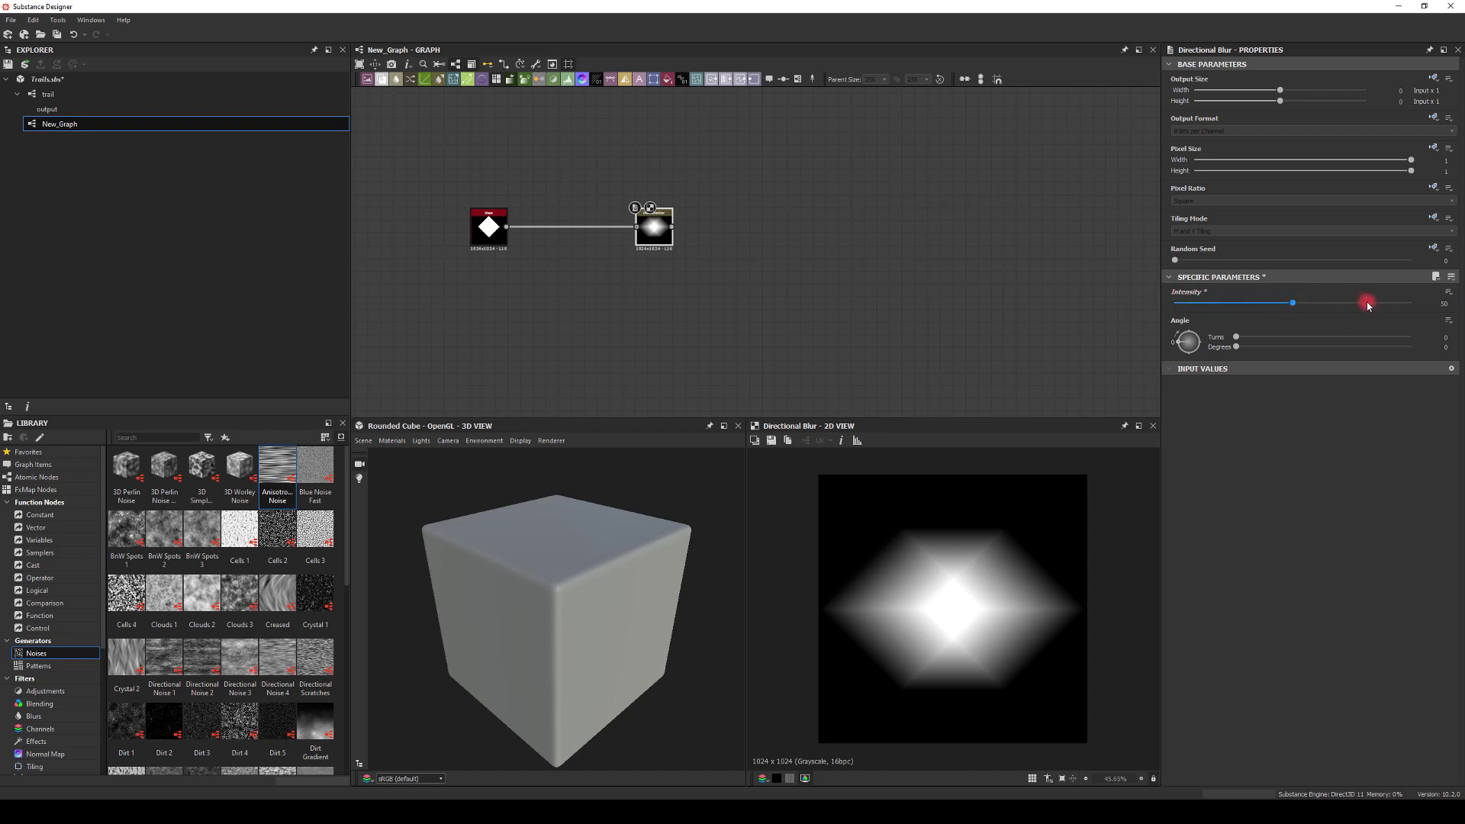
double_click(1435, 303)
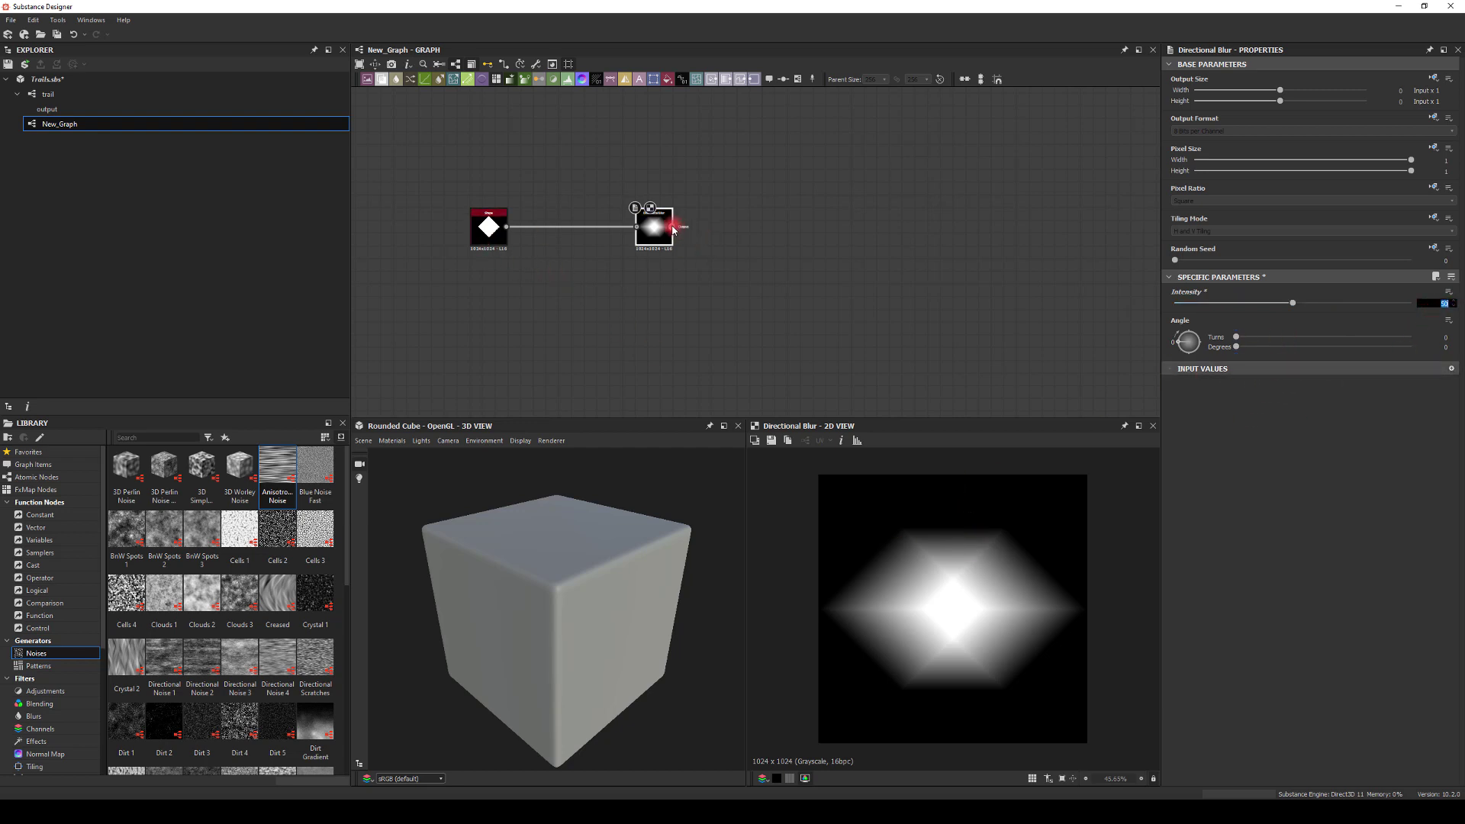
Add a Histogram Scan after the Directional Blur and raise its position and contrast to get a solid, hard-edged shape.
drag(672, 227, 729, 229)
text(scan)
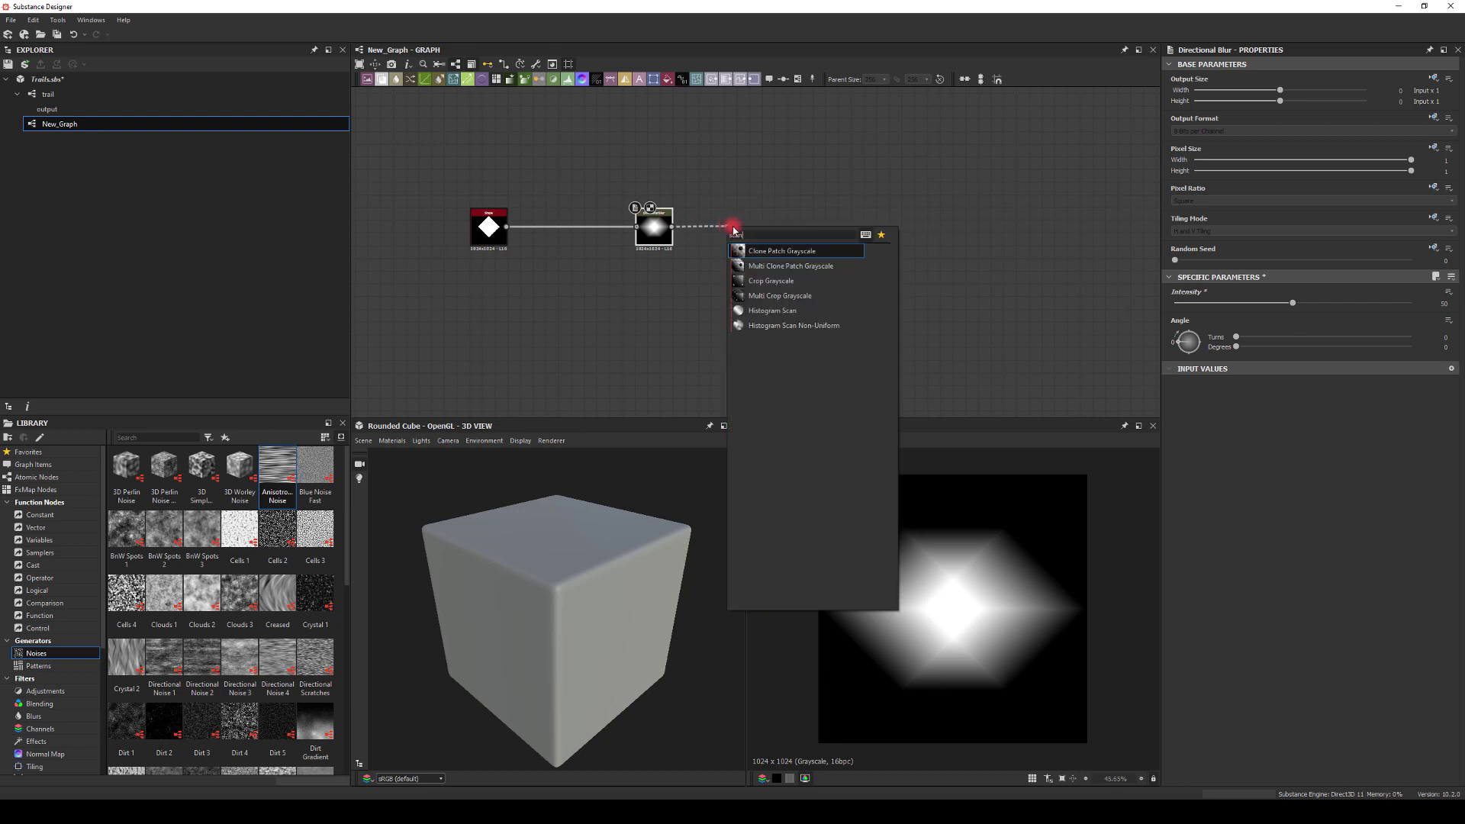
click(782, 312)
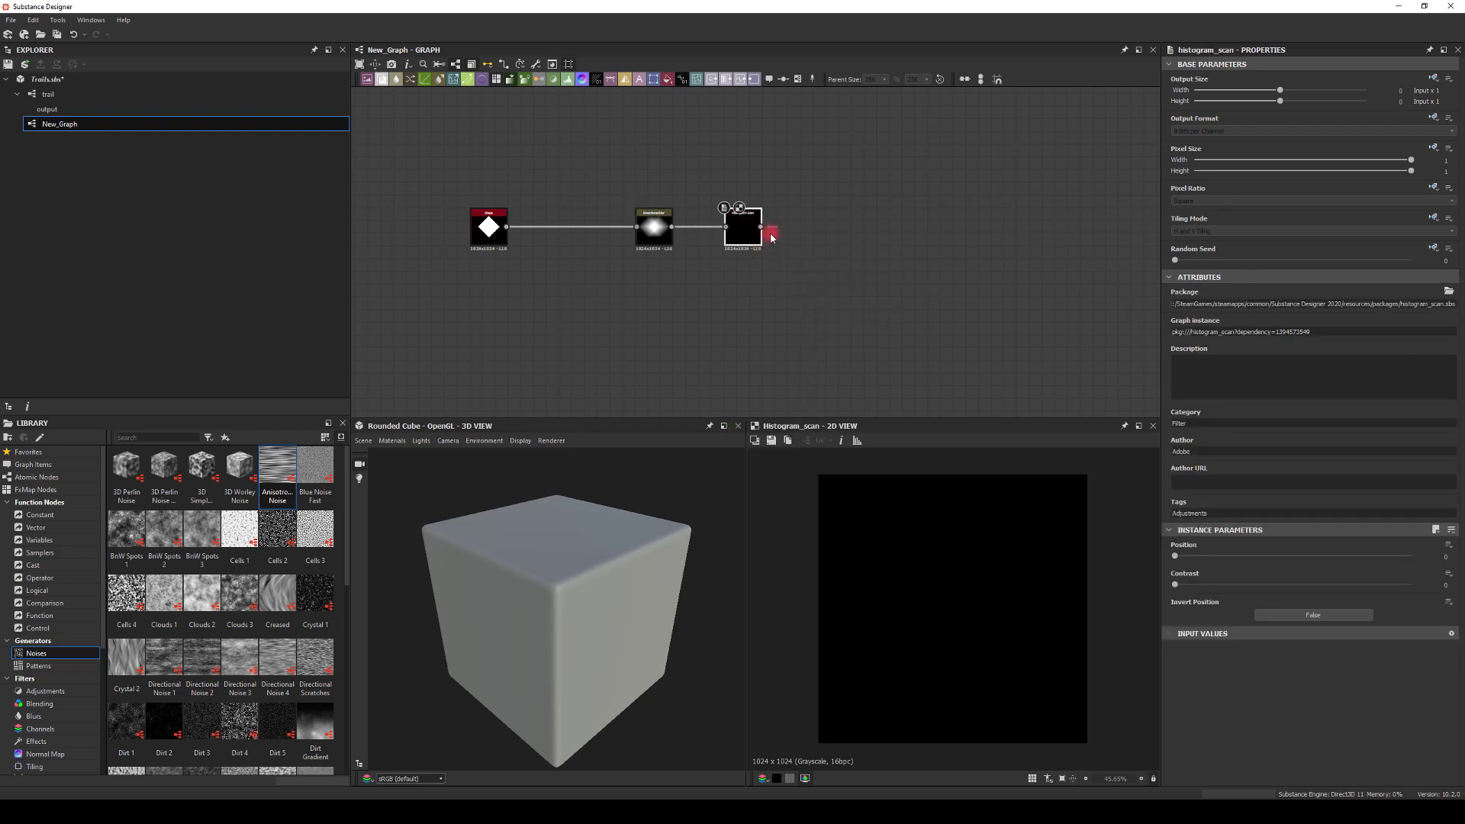
drag(1180, 559, 1413, 581)
Set the Shape node's scale to 0.25.
click(439, 248)
drag(438, 248, 505, 215)
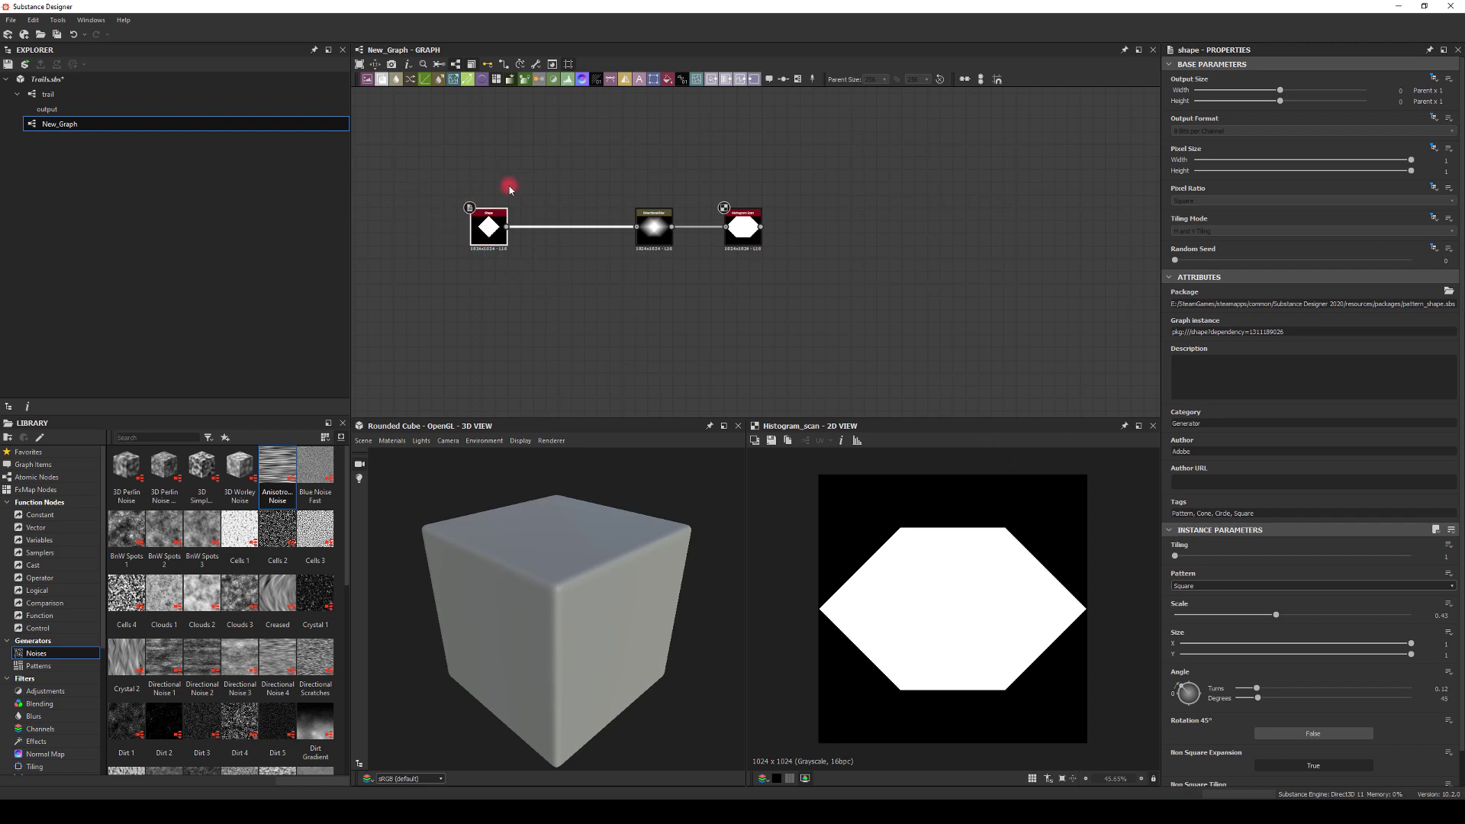
drag(1277, 617, 1226, 611)
click(757, 319)
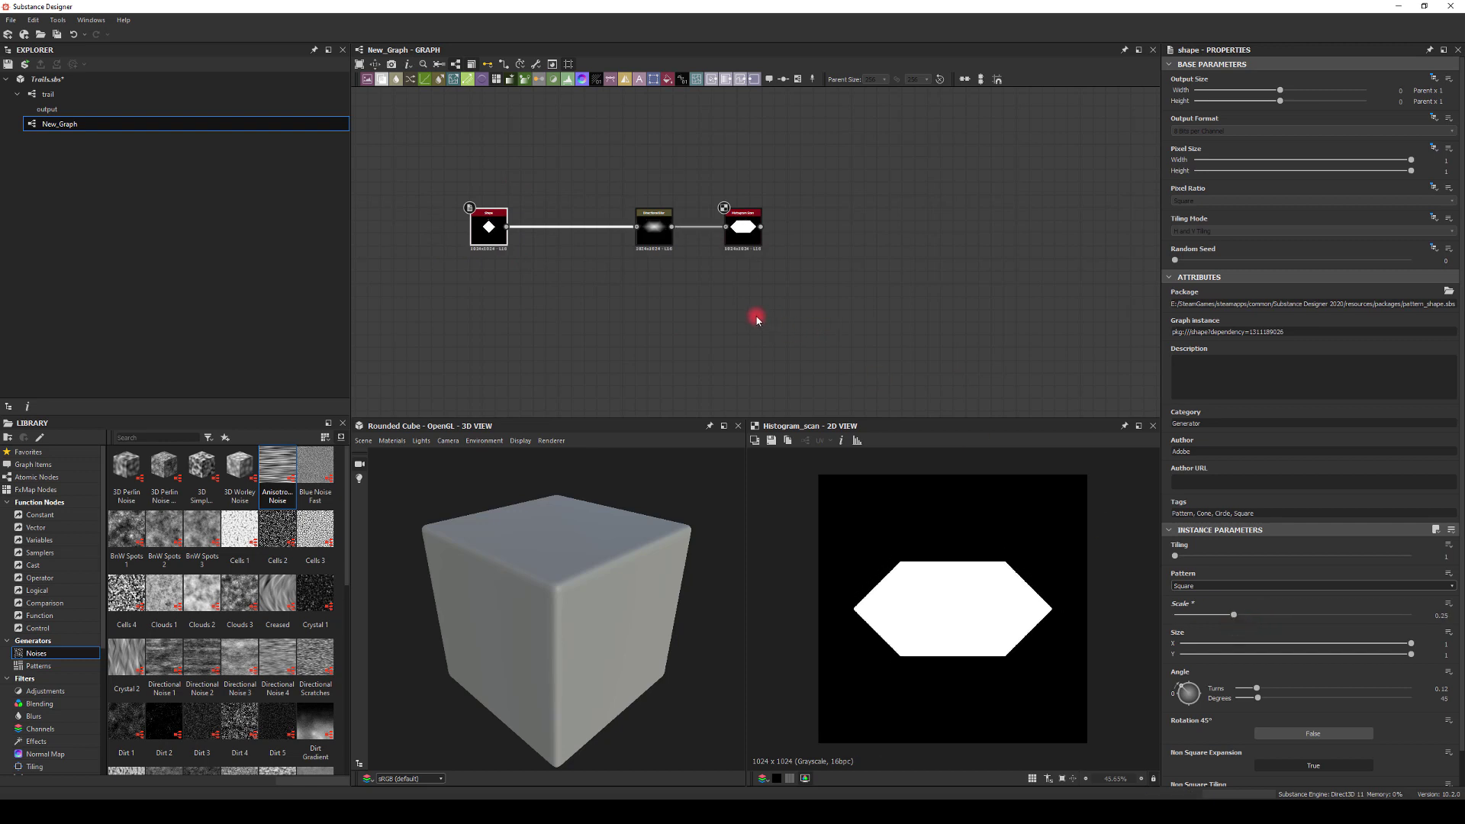
Move the Directional Blur and Histogram Scan nodes closer to the Shape node.
drag(756, 307, 604, 183)
drag(736, 237, 641, 237)
click(654, 187)
Add an Anisotropic Noise node from the noise library below the Histogram Scan node.
click(270, 468)
drag(269, 468, 646, 306)
click(633, 319)
click(280, 497)
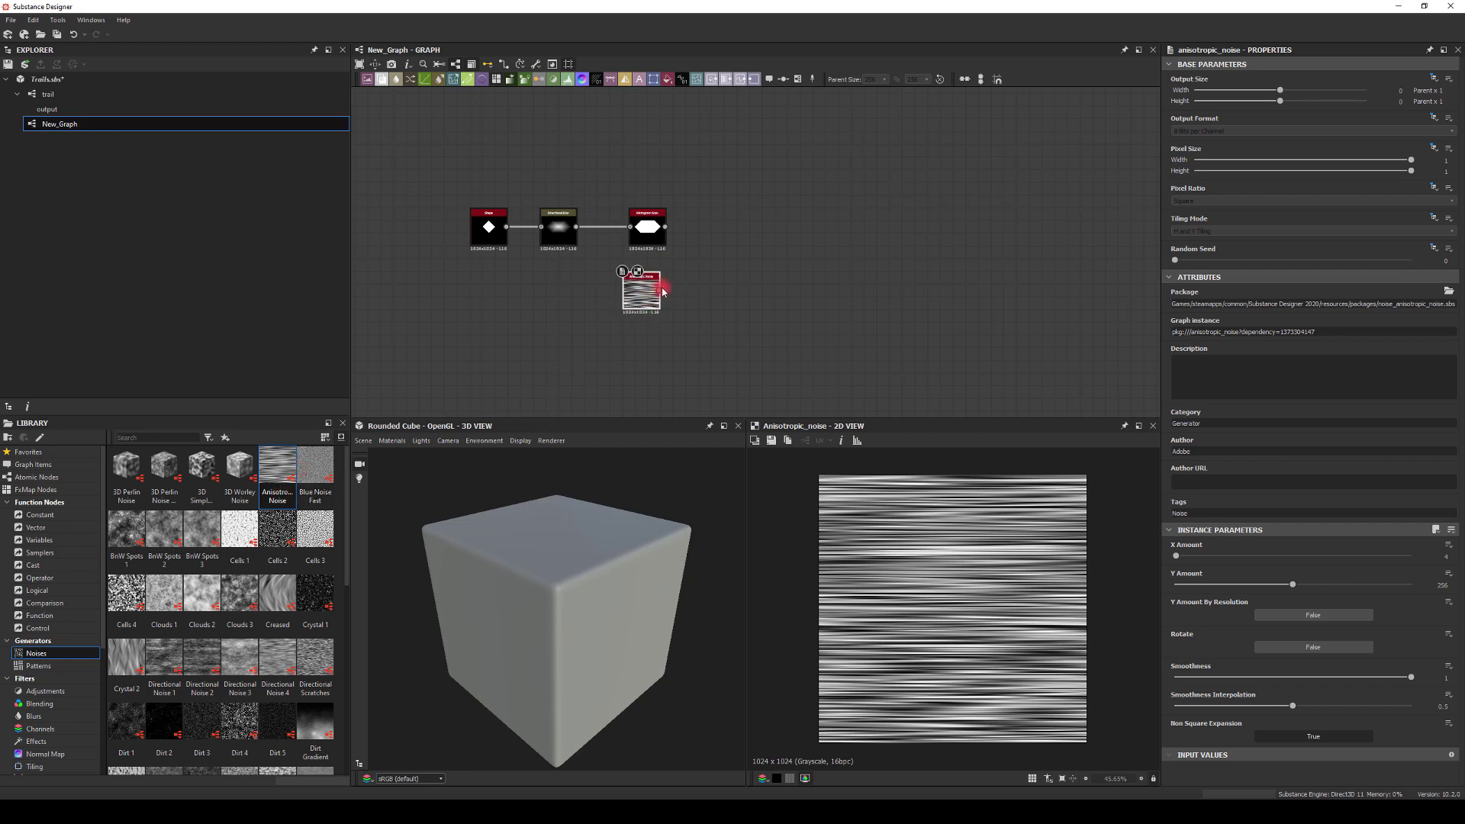
Add a Directional Warp after the Histogram Scan and connect the Anisotropic Noise to its intensity input.
drag(665, 226, 753, 229)
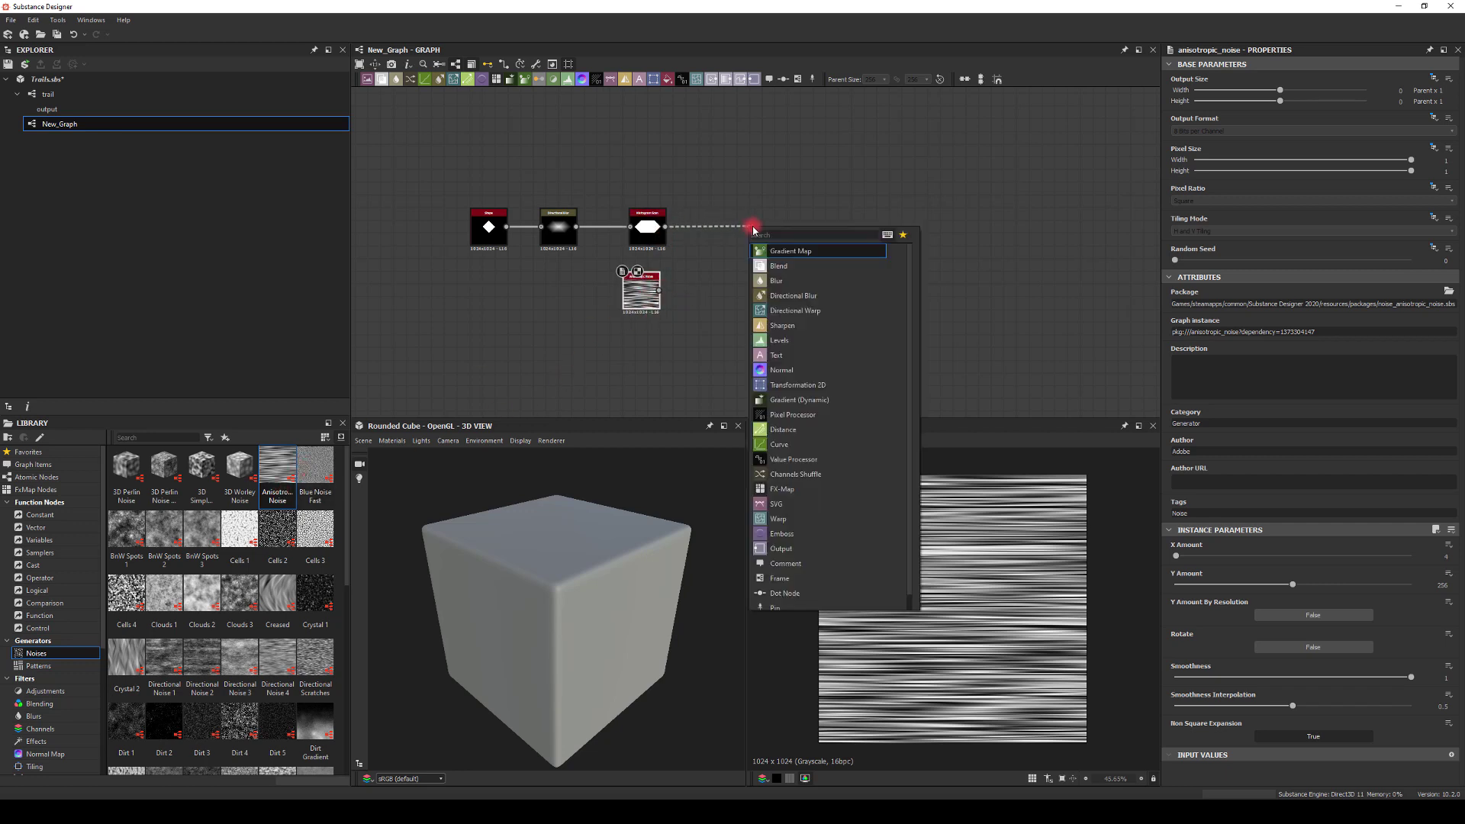
text(war)
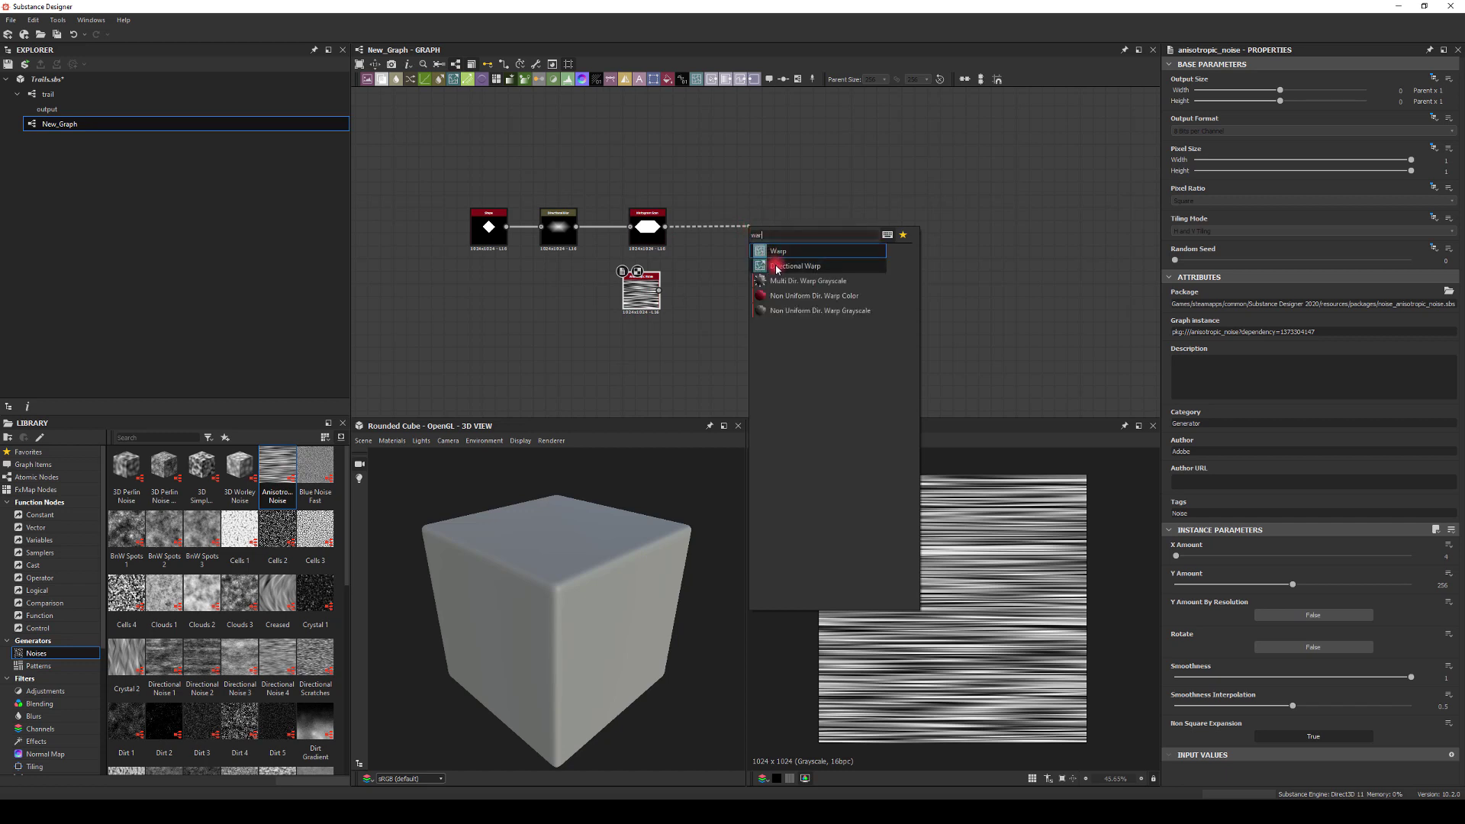
click(777, 269)
drag(658, 290, 760, 233)
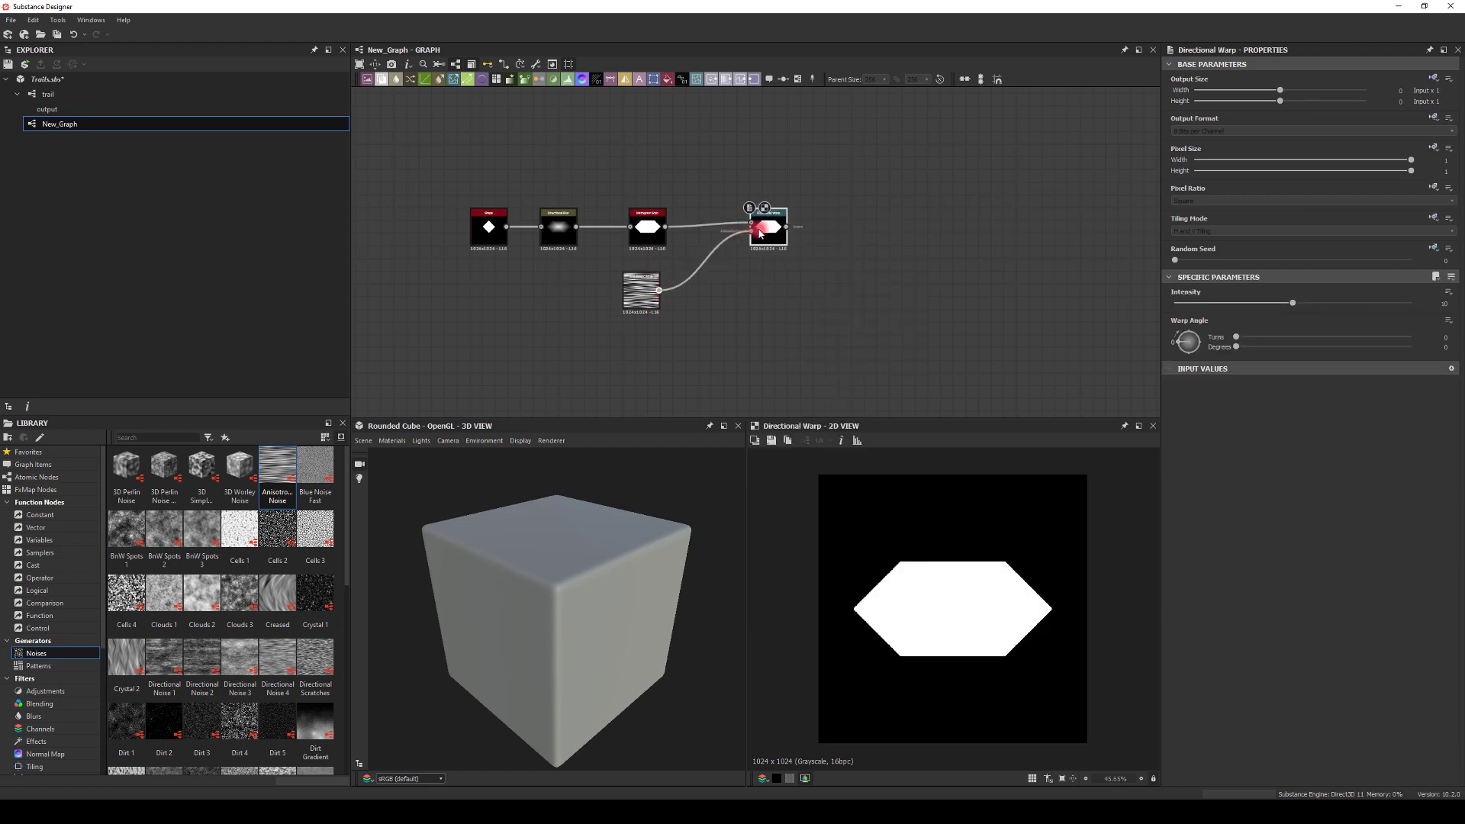
Set the Directional Warp's intensity to 35.
drag(1292, 303, 1419, 311)
click(1454, 307)
text(4)
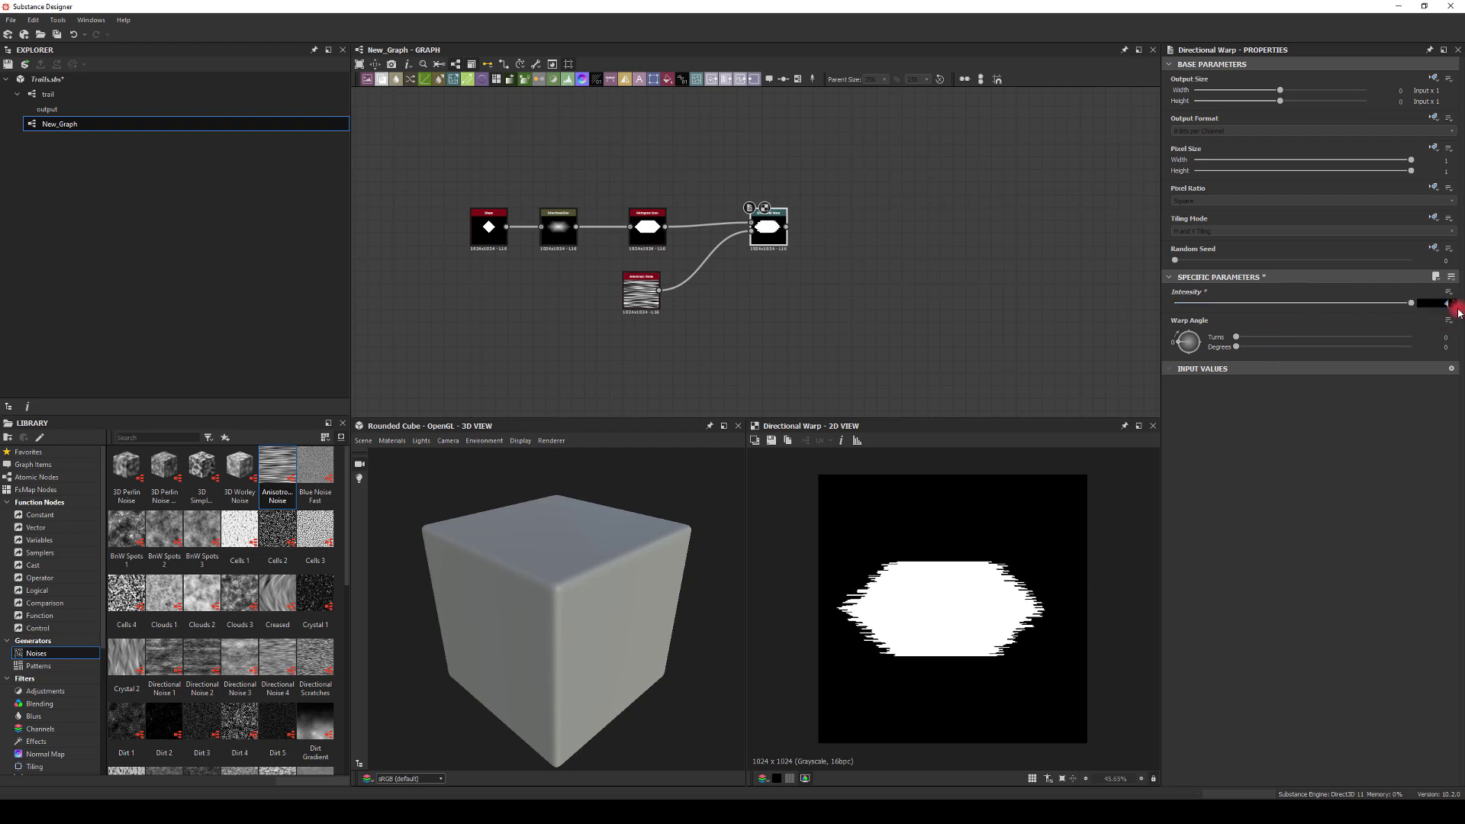
text(0)
key(Return)
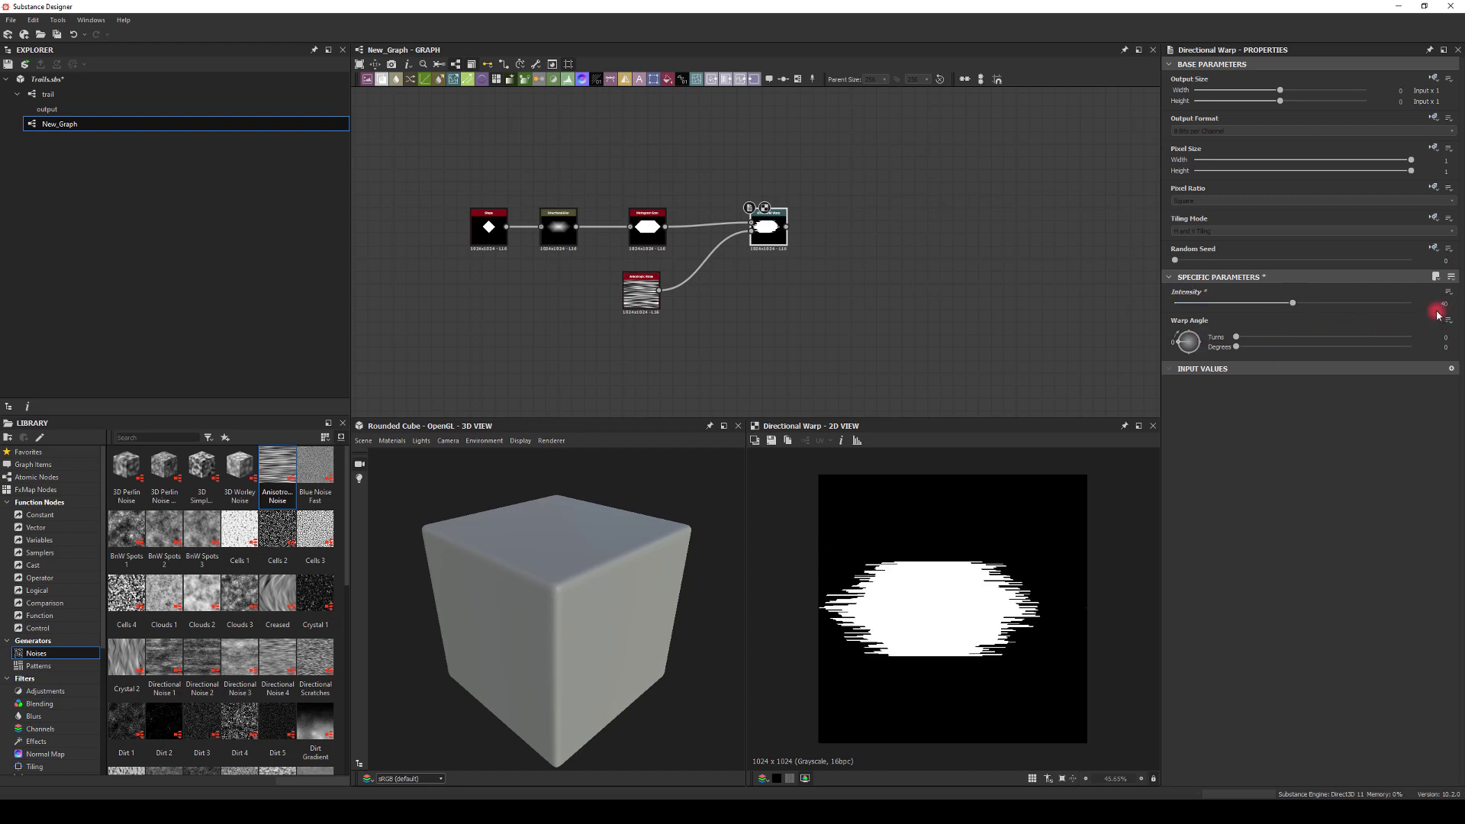
click(1440, 306)
text(35)
key(Return)
Set the Anisotropic Noise's X amount to 1 and its Y amount to 18.
click(643, 289)
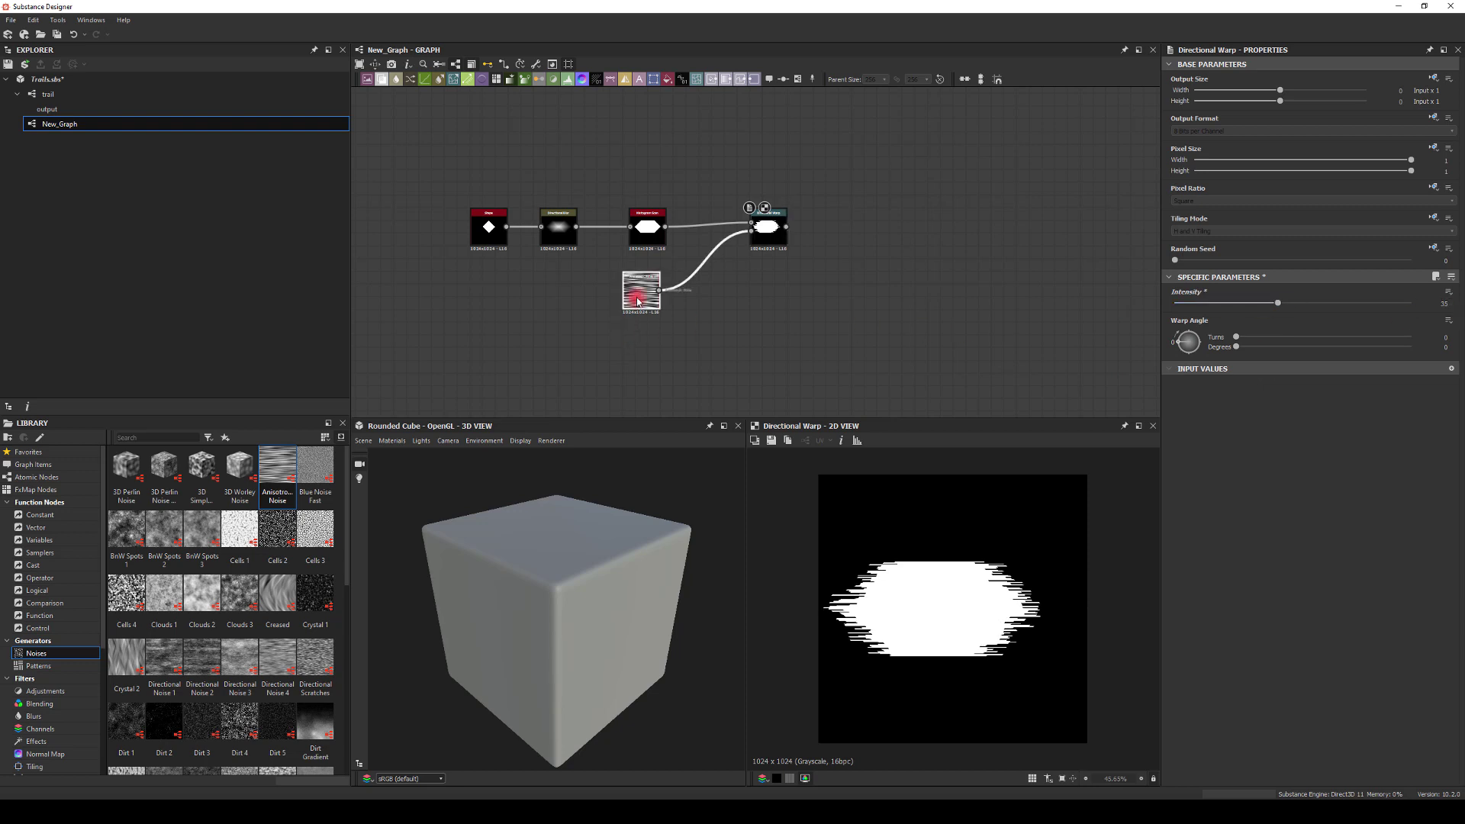
click(1295, 584)
drag(1295, 584, 1213, 580)
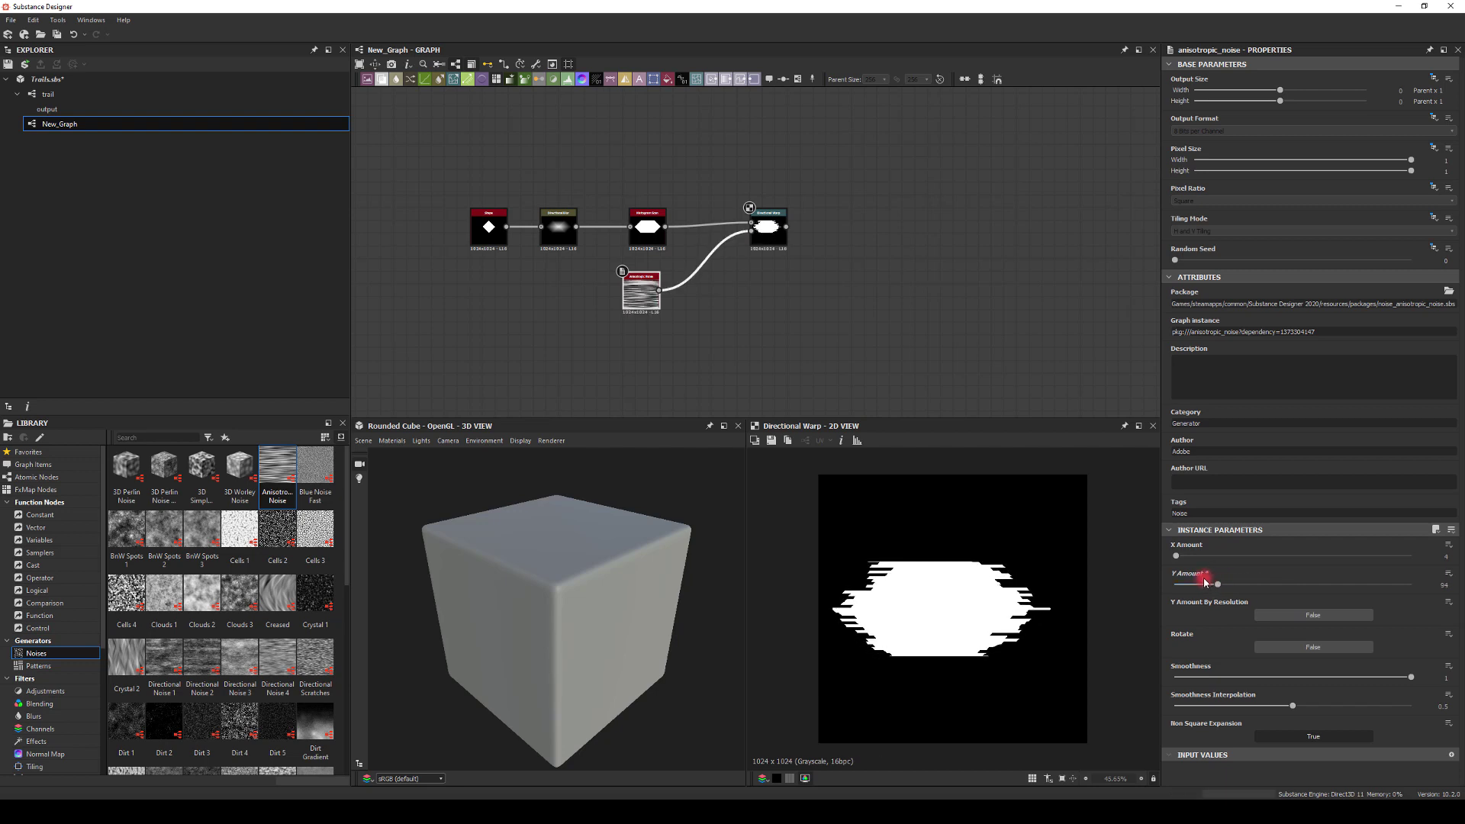
click(629, 299)
drag(1217, 584, 1182, 591)
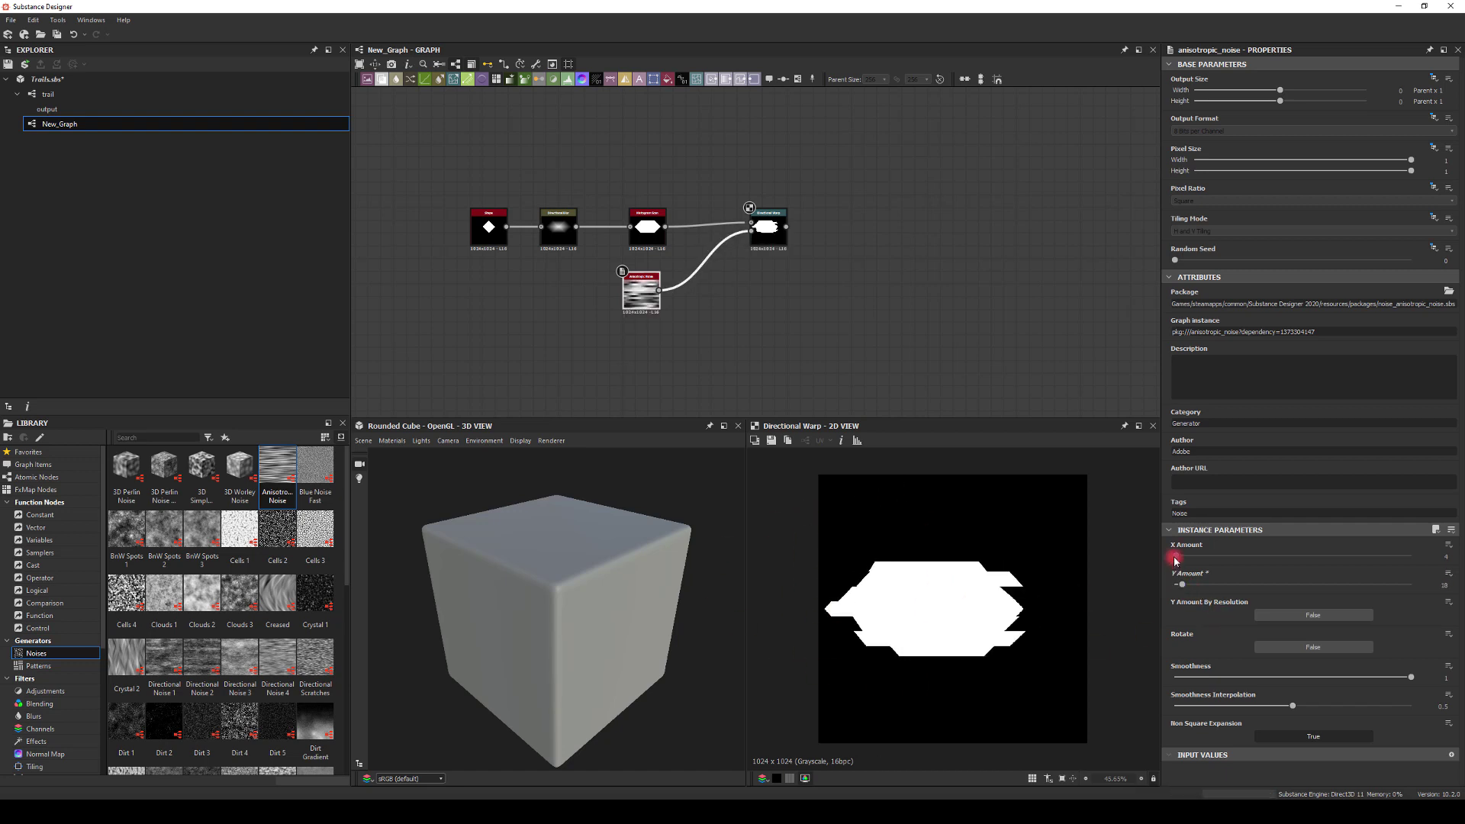
drag(1176, 559, 1166, 579)
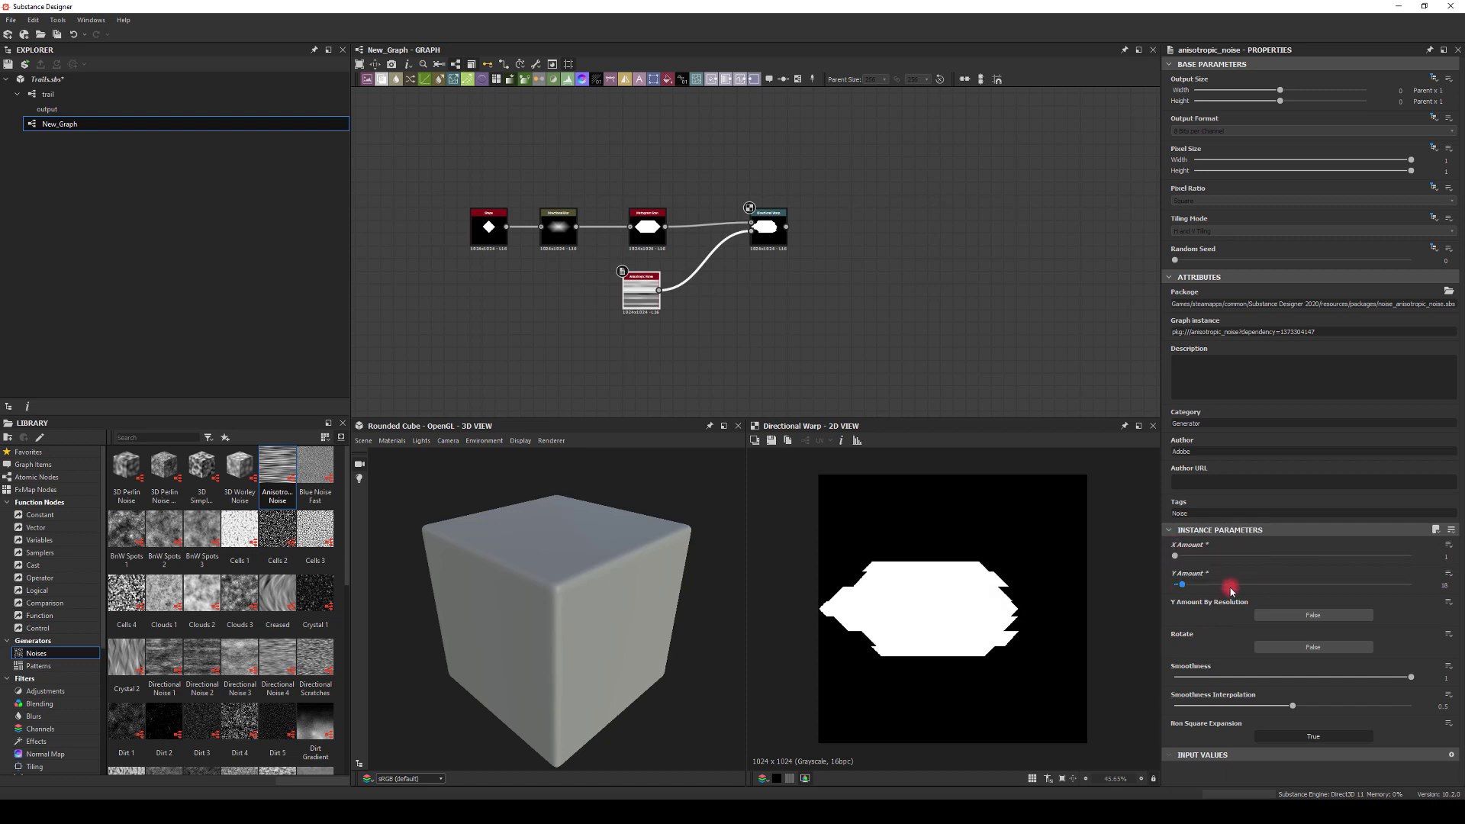
drag(1185, 583, 1352, 585)
Add a Blend node fed by the Directional Warp's output.
drag(787, 227, 868, 232)
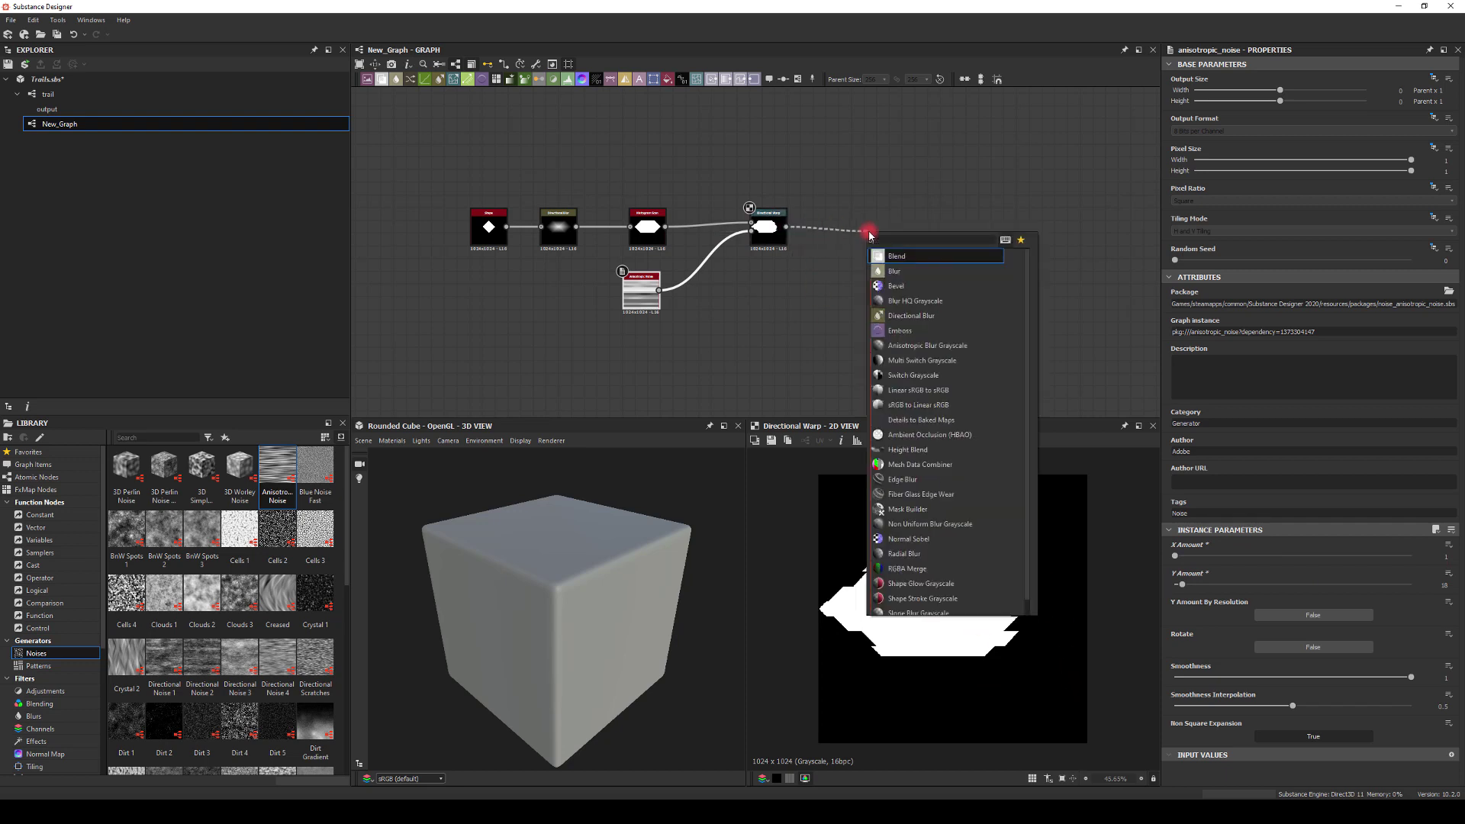
text(b)
click(915, 259)
Add a Gradient Linear 1 node below the Directional Warp and set its rotation to 90°.
key(space)
text(gra)
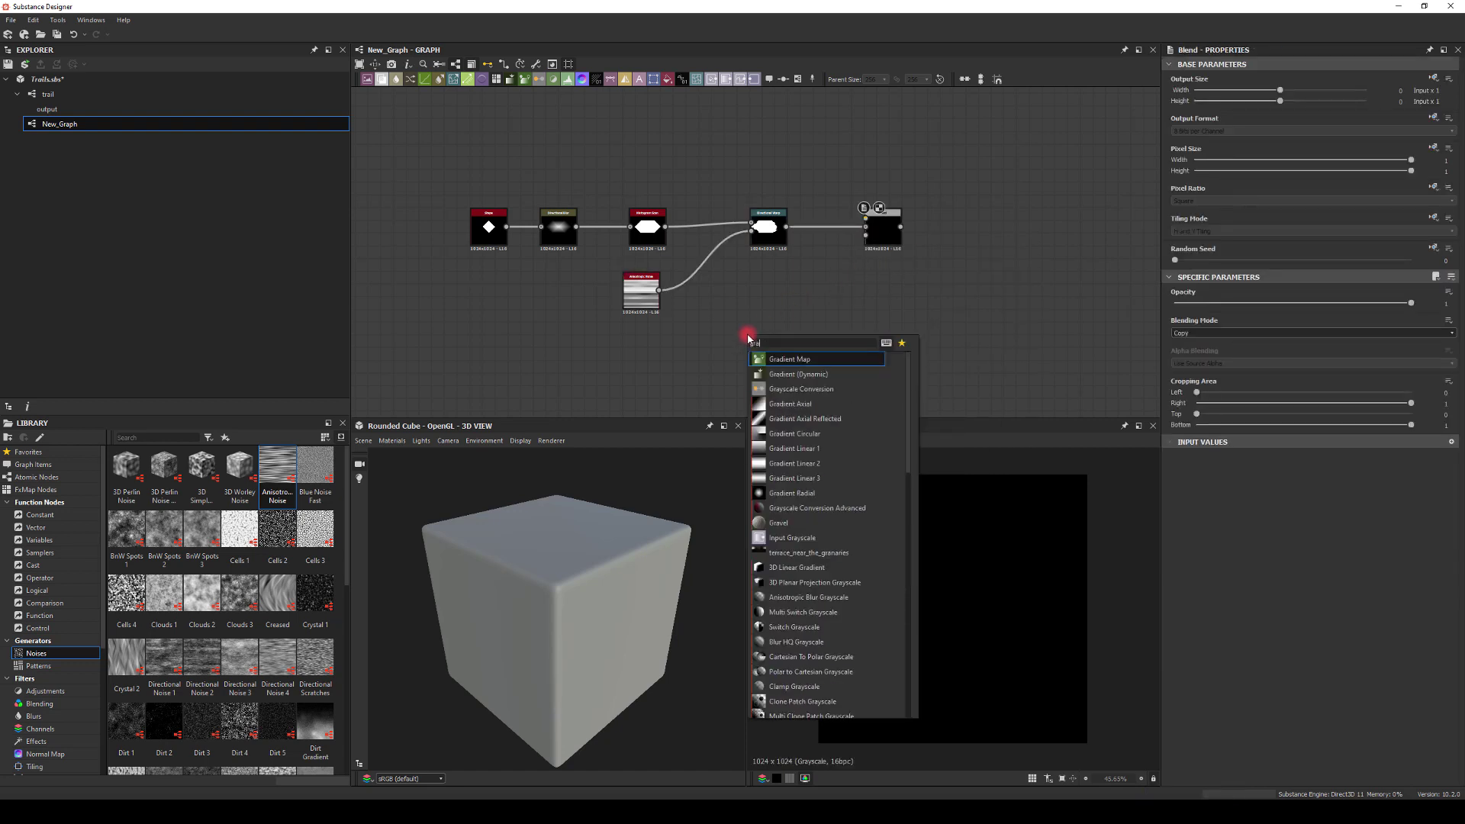
click(790, 450)
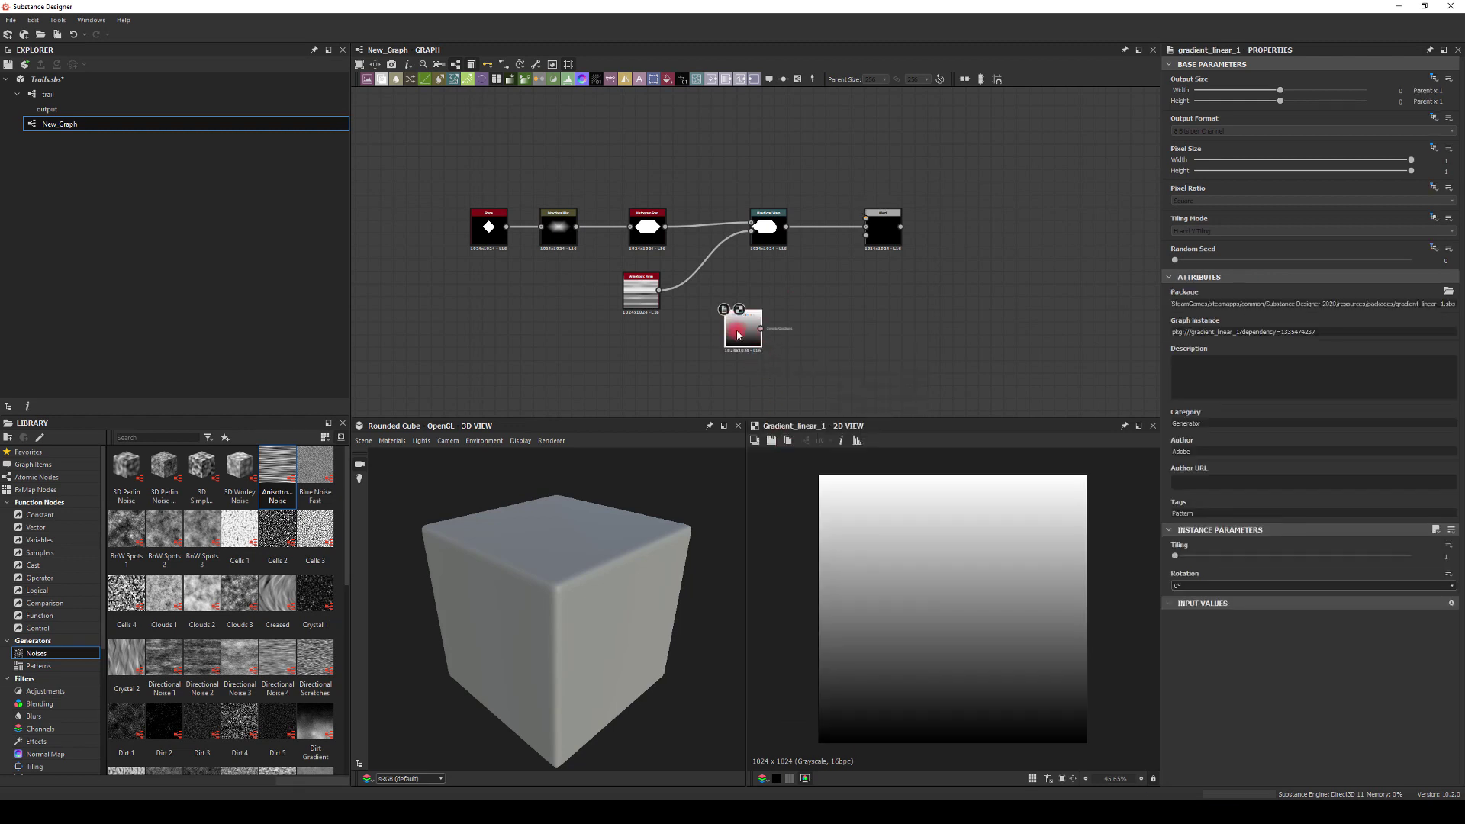
click(1185, 586)
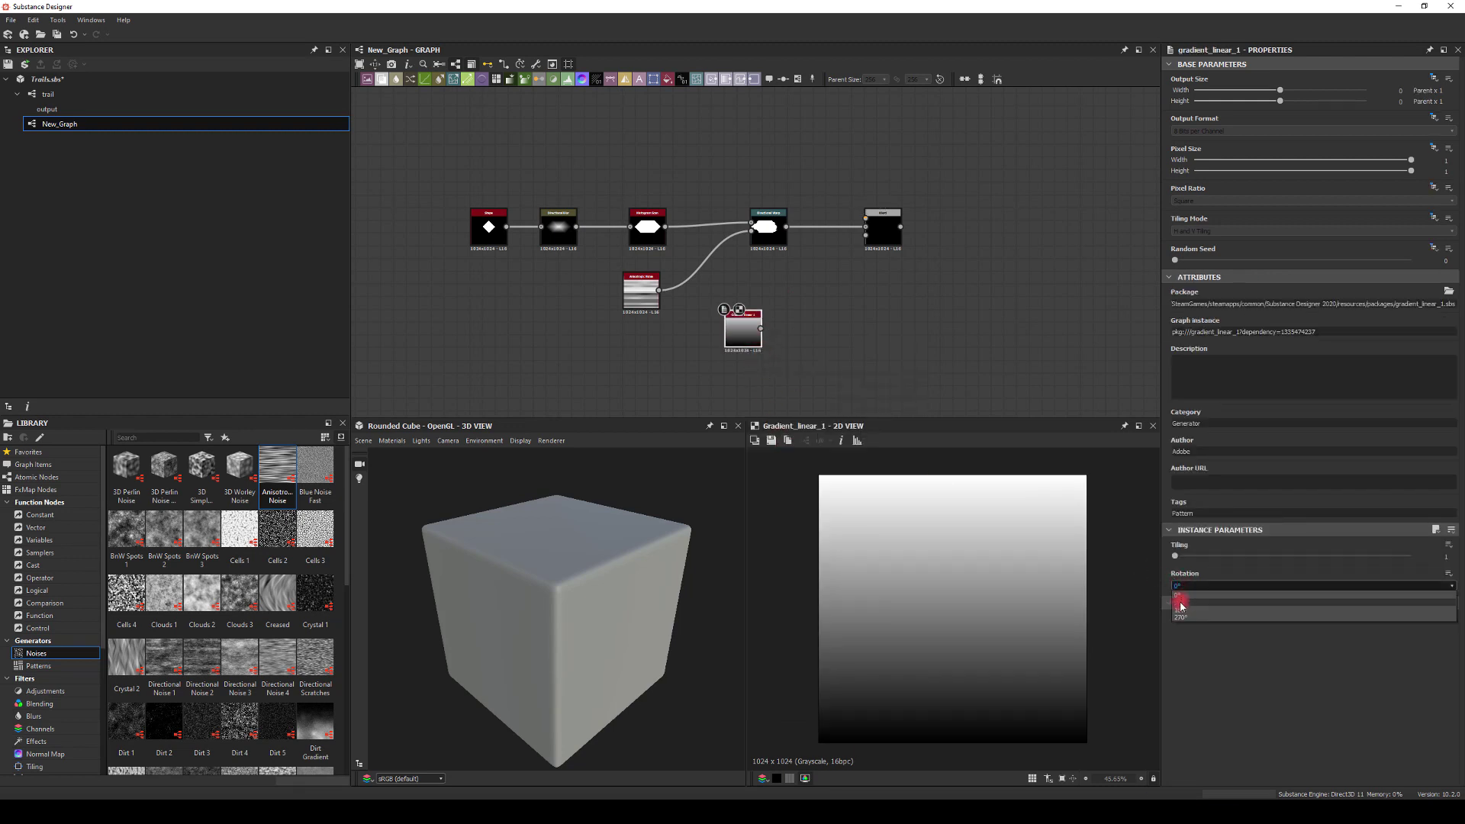
click(1180, 605)
Add a Histogram Scan node fed by the Gradient Linear 1 and connect it to the Blend's foreground input.
drag(761, 328, 819, 334)
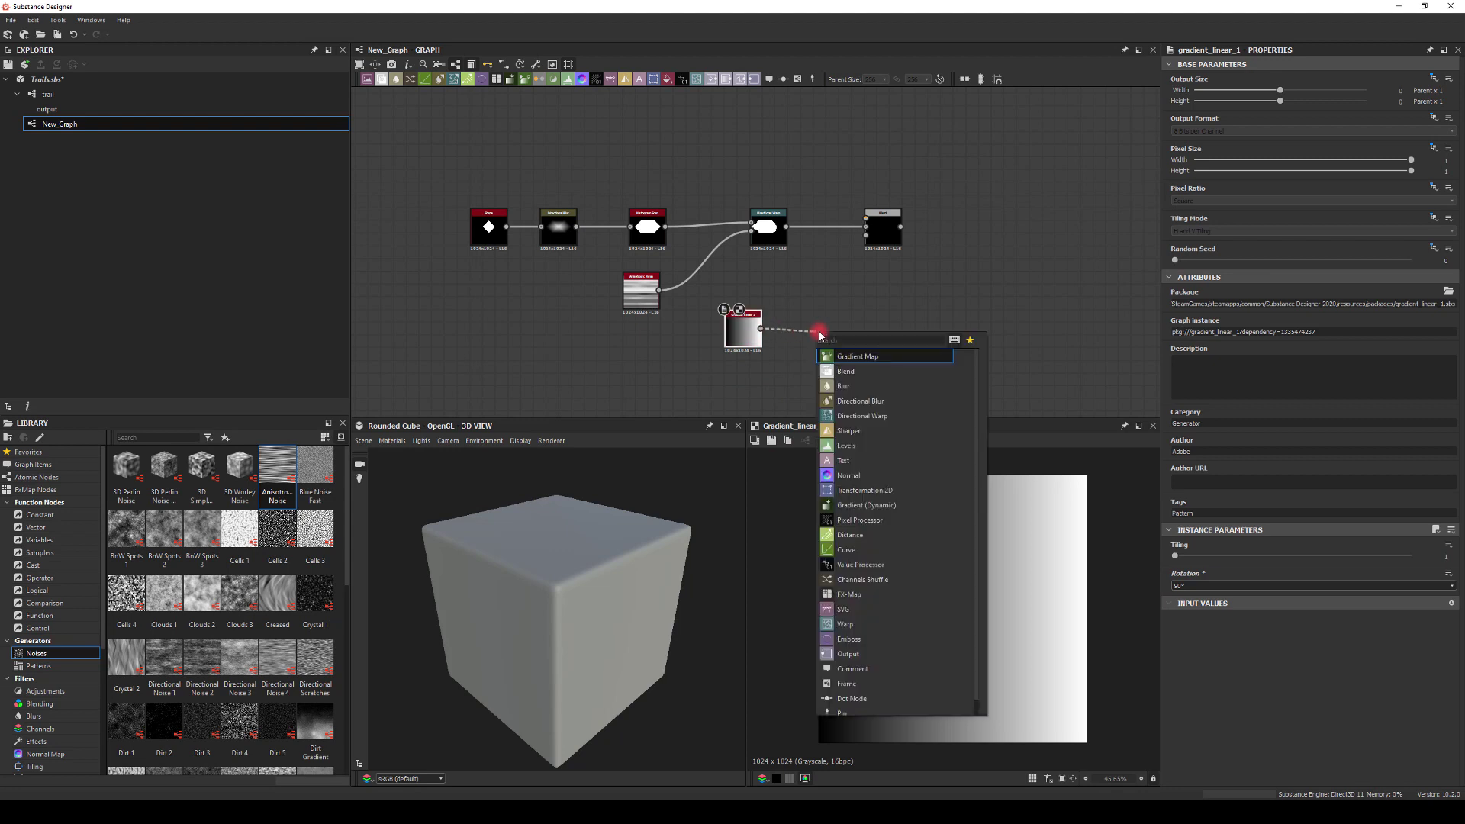
text(blend)
click(843, 412)
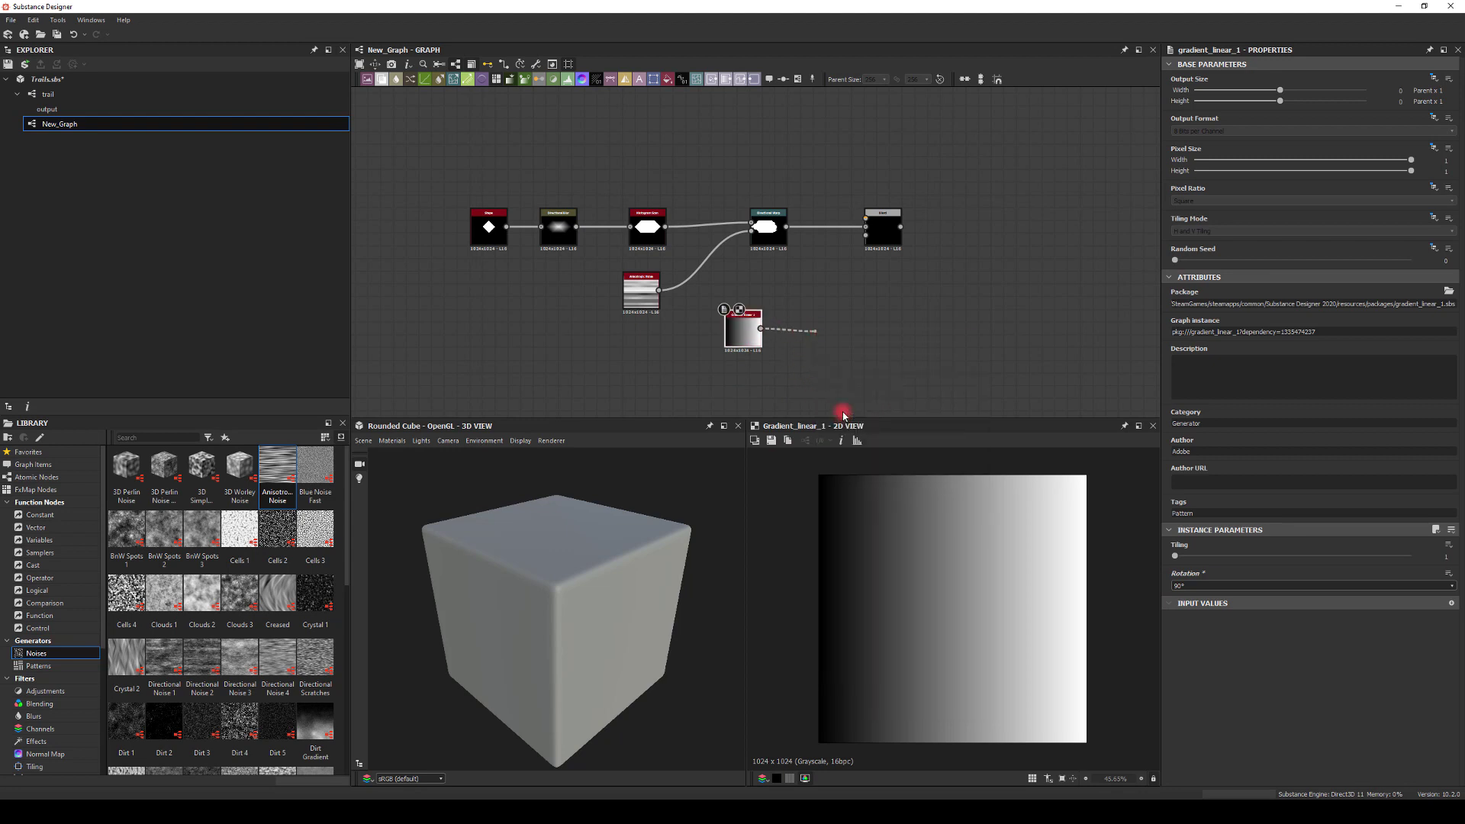
click(847, 326)
drag(863, 237, 865, 229)
Set the Blend's blending mode to Subtract and shift the node slightly away from the Directional Warp.
click(877, 225)
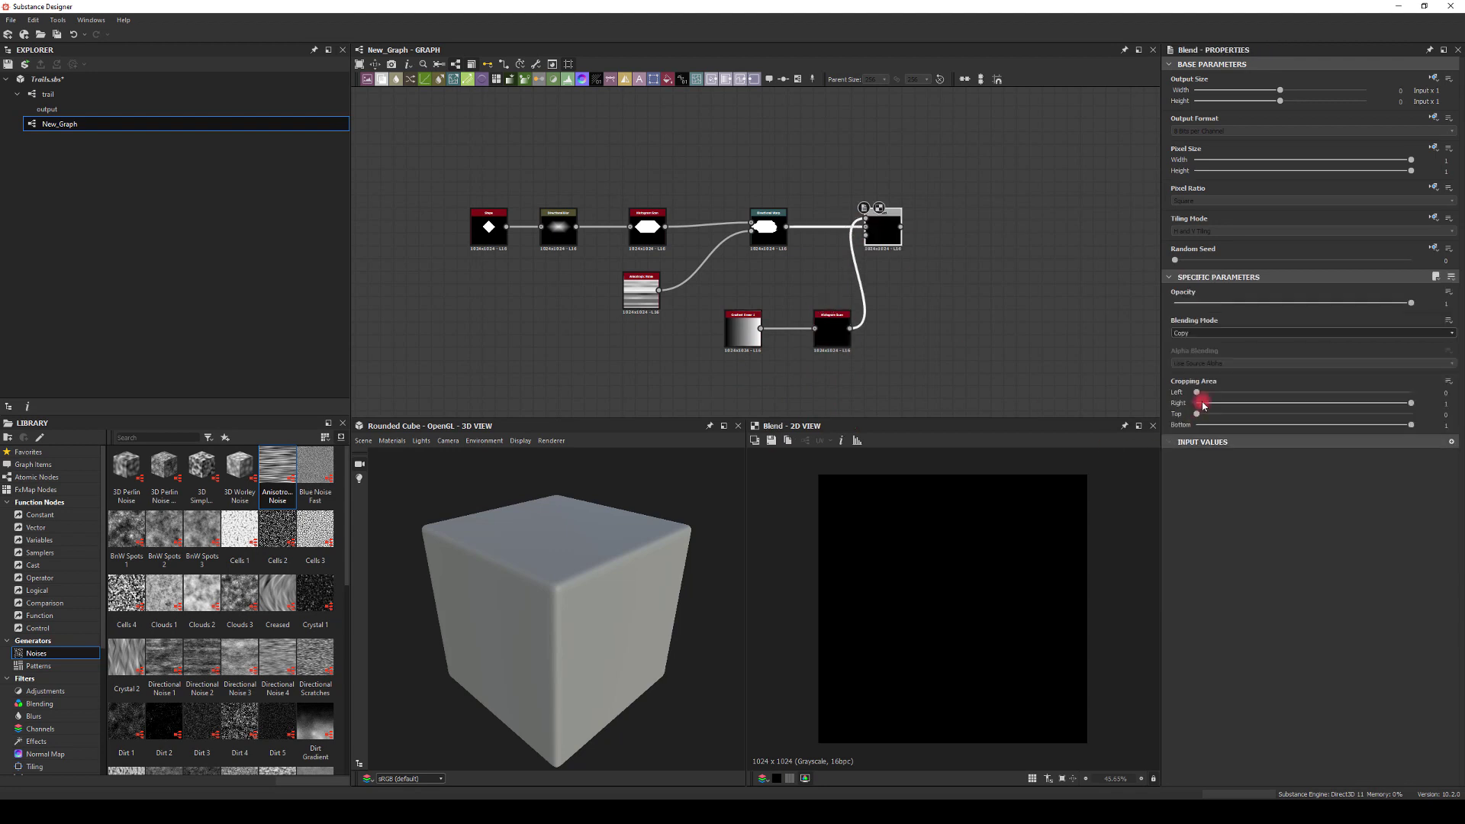
click(1195, 334)
click(1190, 354)
click(876, 226)
mouse_move(881, 232)
mouse_down()
mouse_move(924, 241)
mouse_move(894, 233)
mouse_up()
Set the Histogram Scan's contrast to 1 and its position to about 0.41.
click(832, 337)
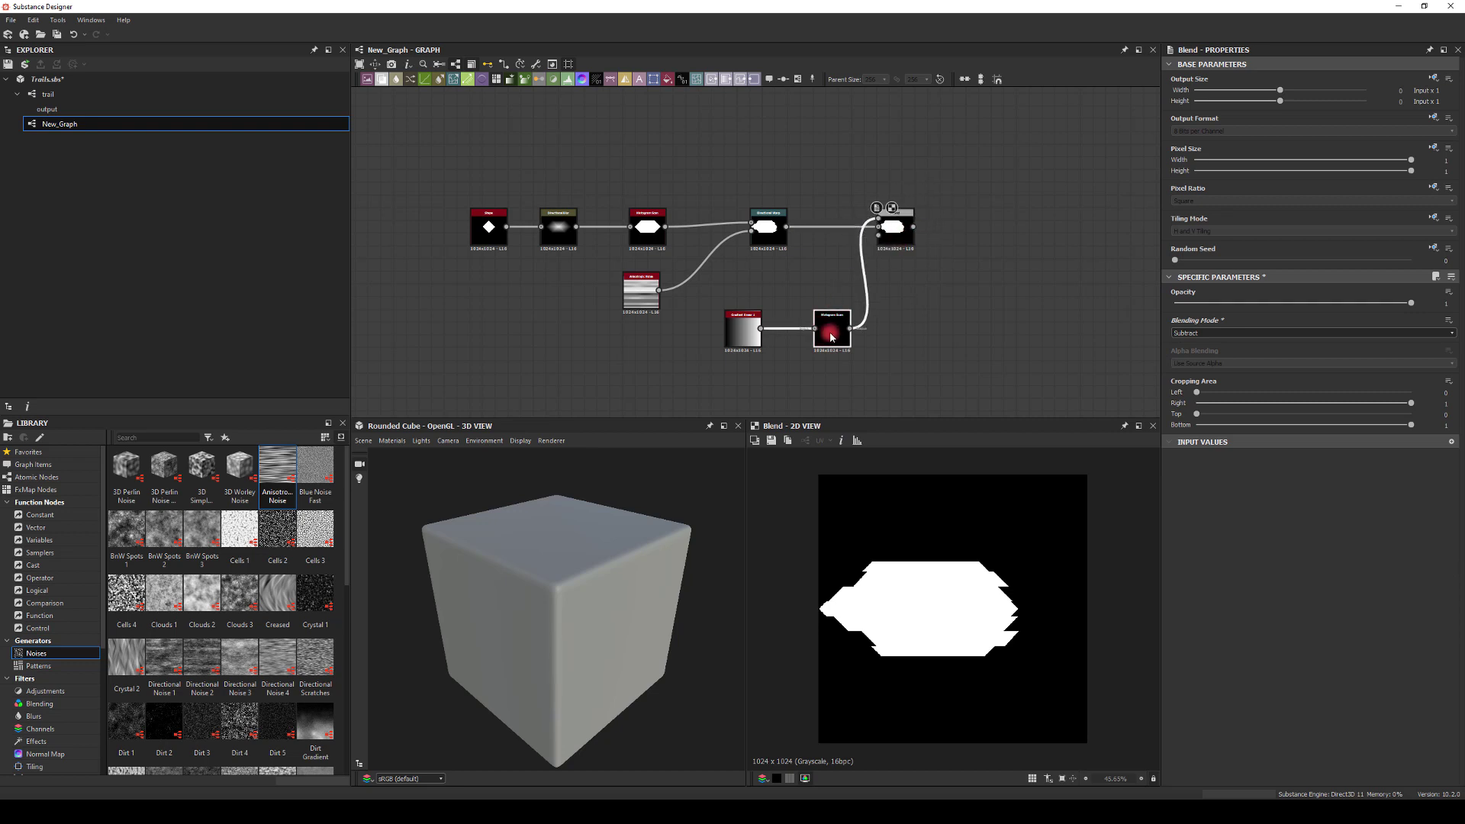
drag(1187, 561, 1429, 588)
click(1260, 561)
drag(1272, 559, 1271, 555)
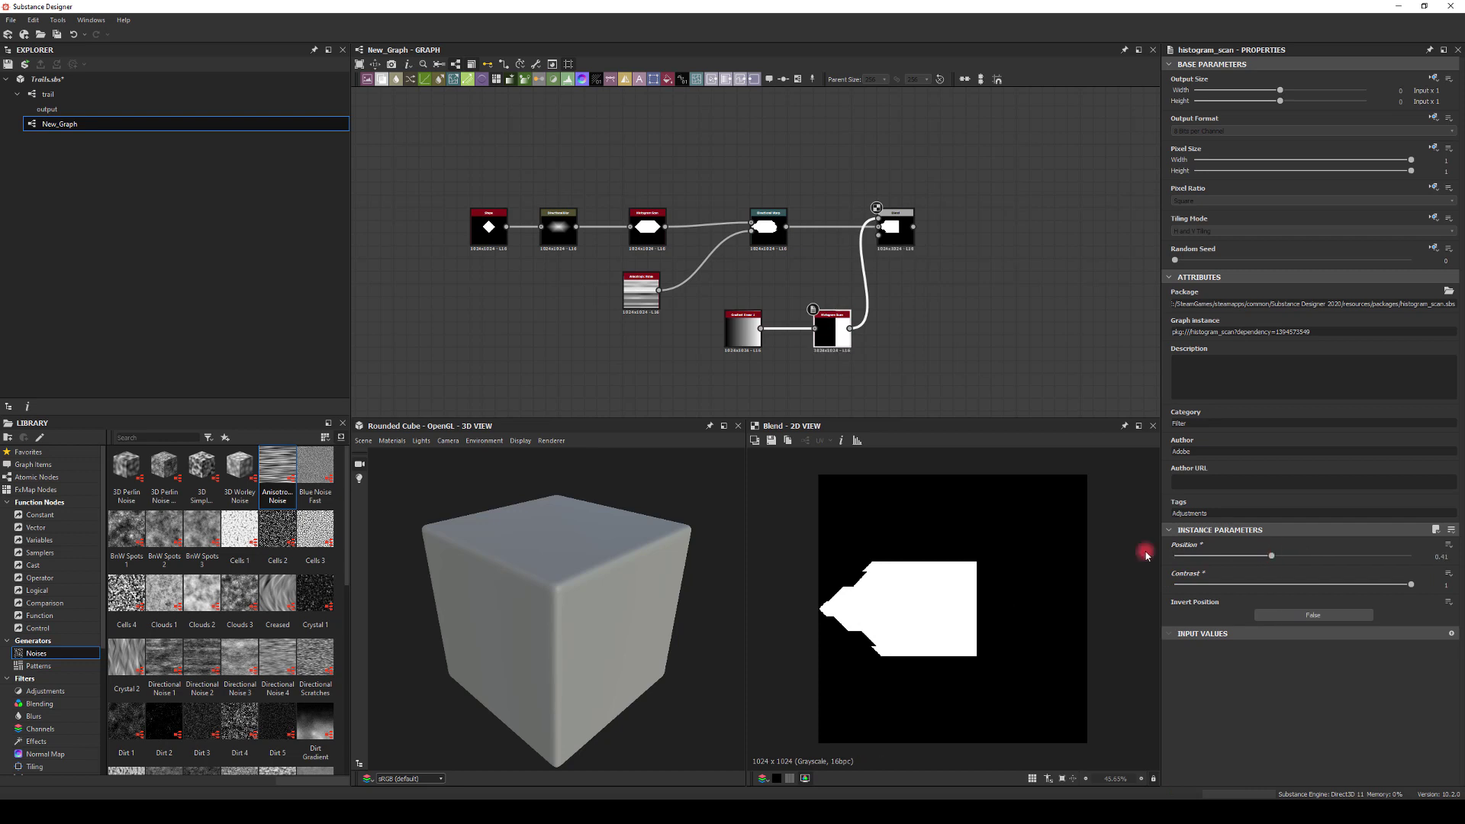
Tidy the graph by lowering the Blend slightly and moving the gradient and Histogram Scan pair beneath the Anisotropic Noise.
drag(895, 223, 895, 231)
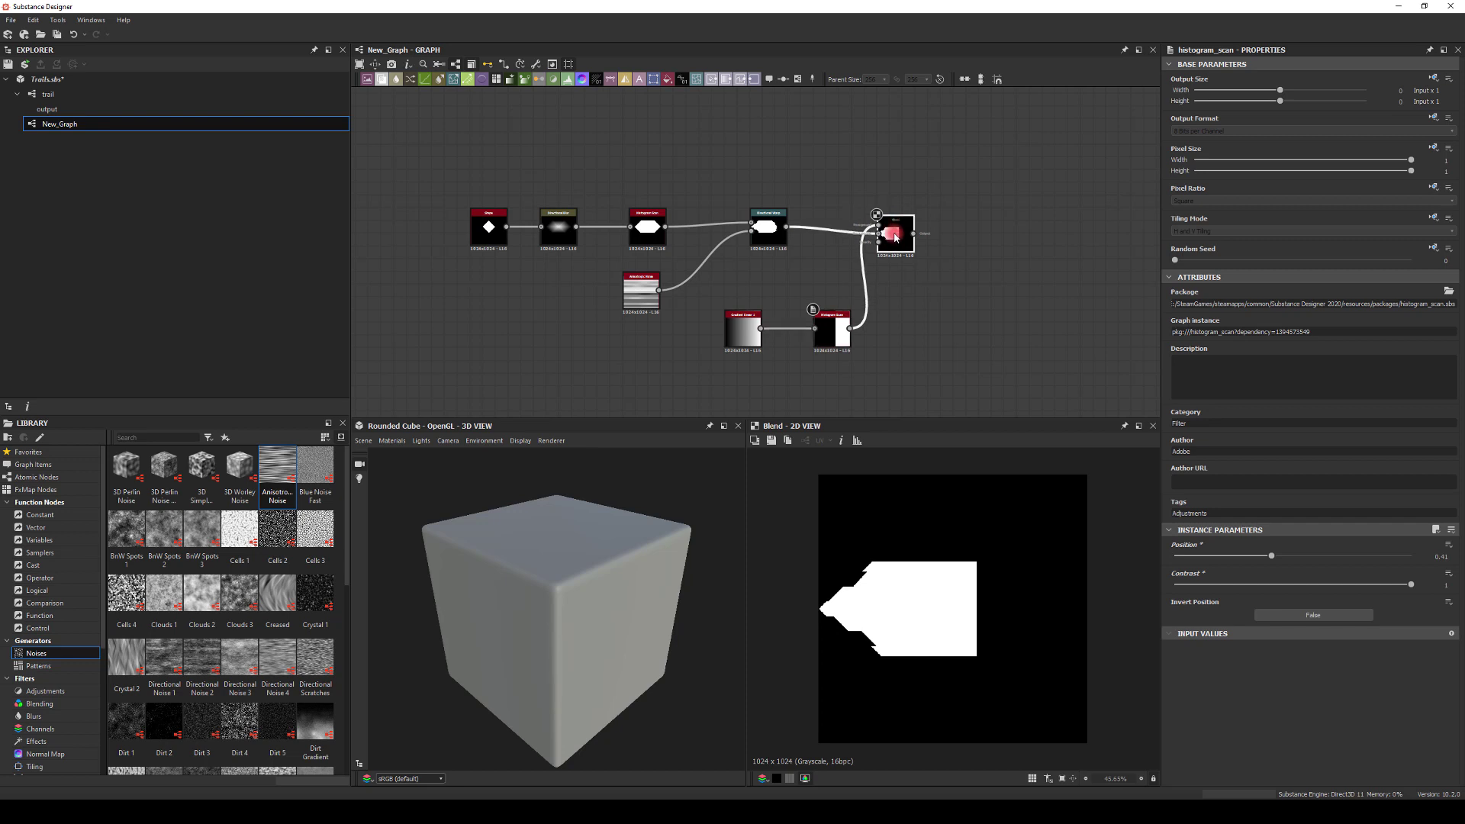
drag(686, 316, 735, 373)
click(828, 375)
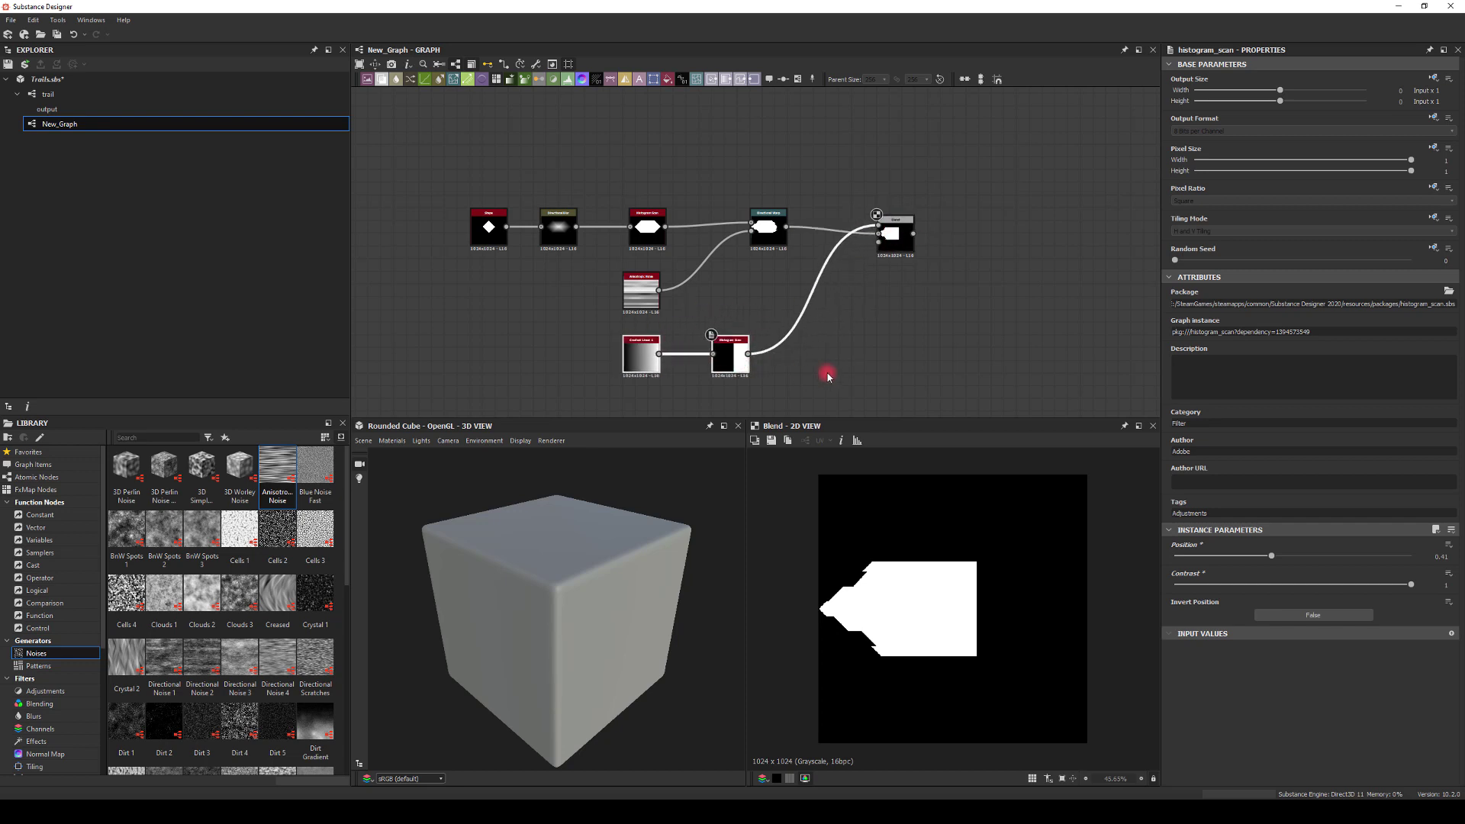
drag(936, 367, 895, 258)
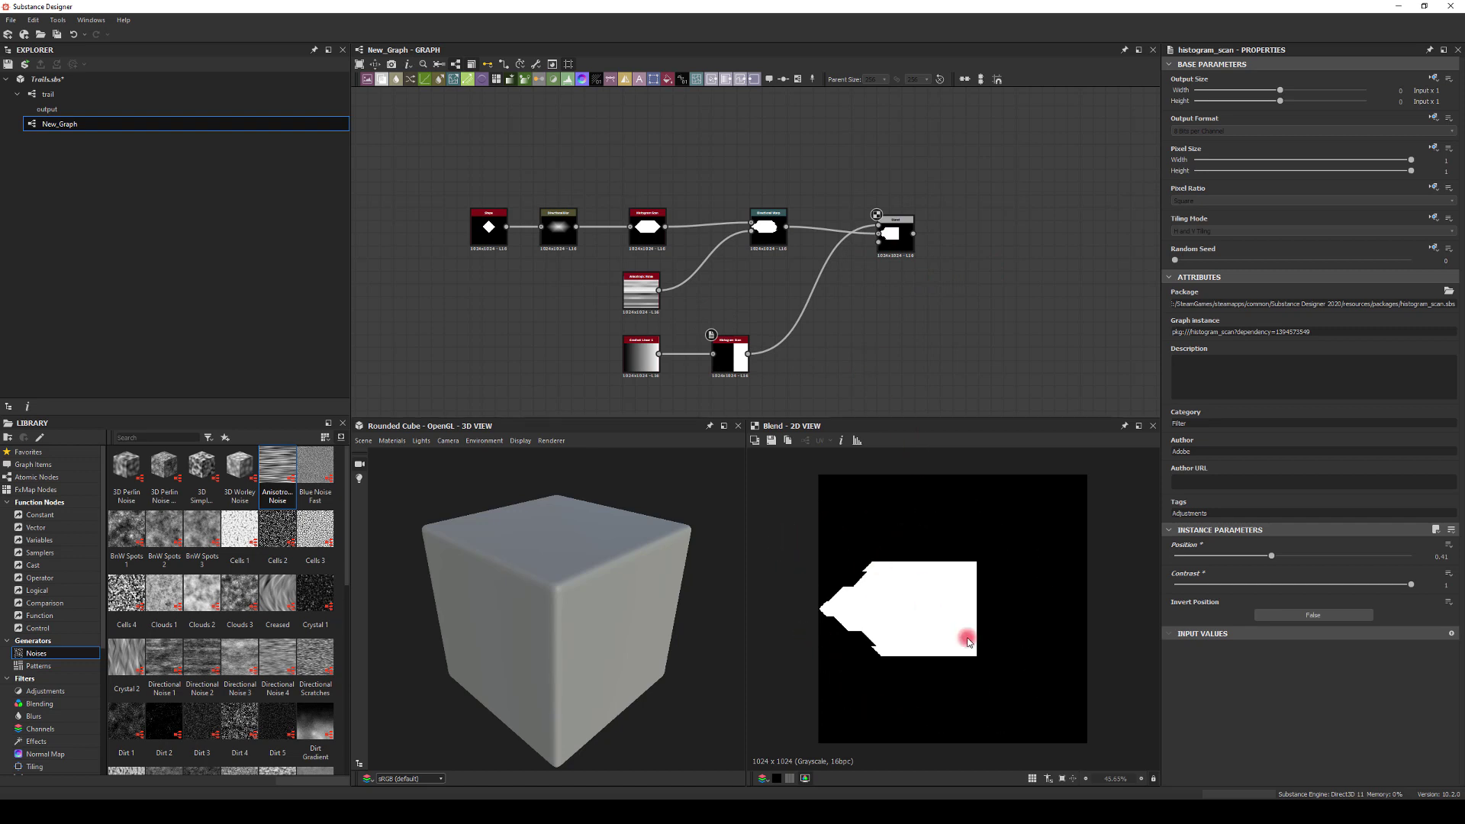
Add a Transformation 2D node fed by the Blend and set its X offset to -0.2.
click(901, 243)
drag(913, 234, 974, 240)
text(tran)
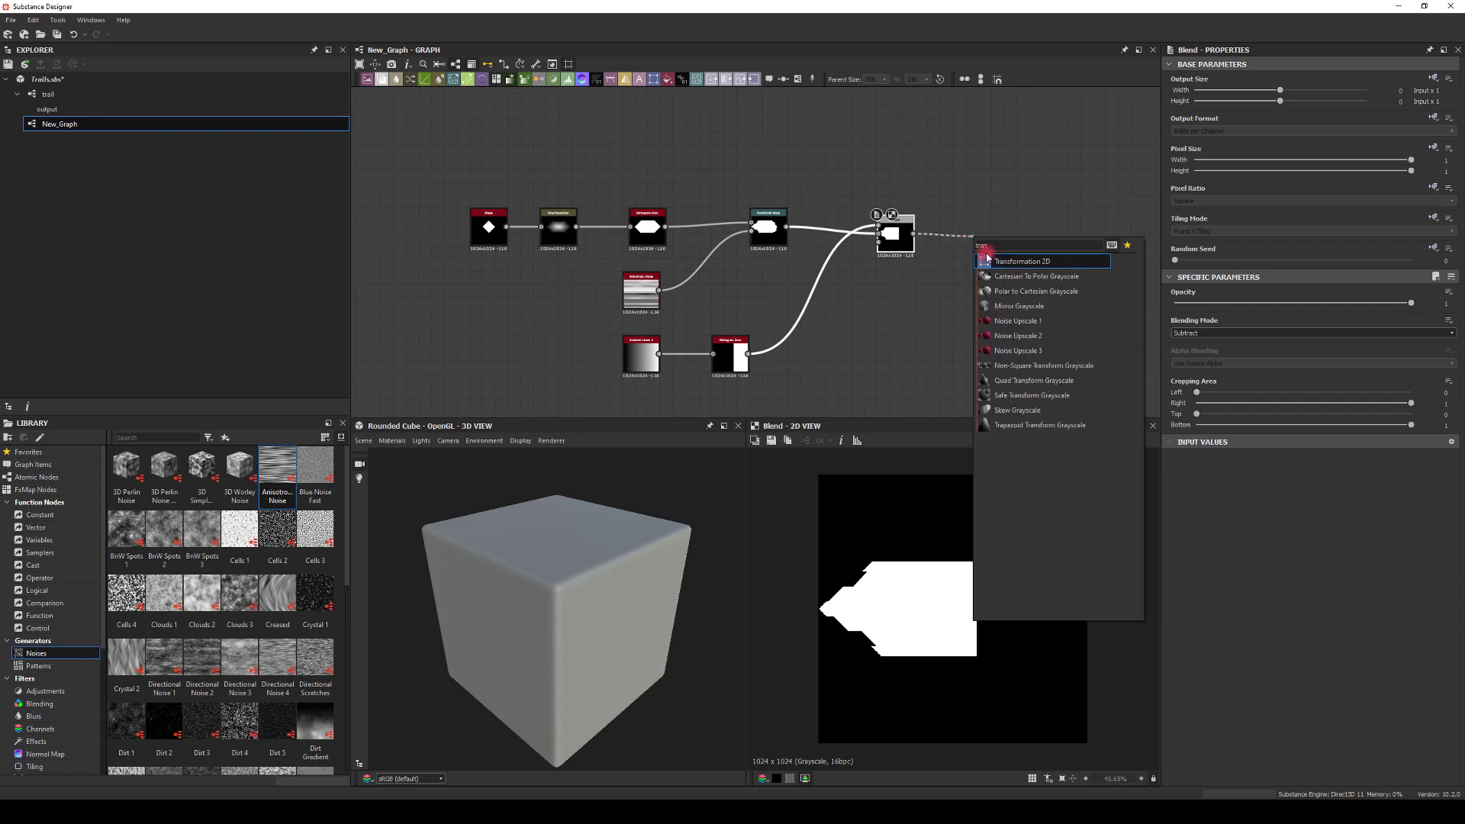
click(987, 260)
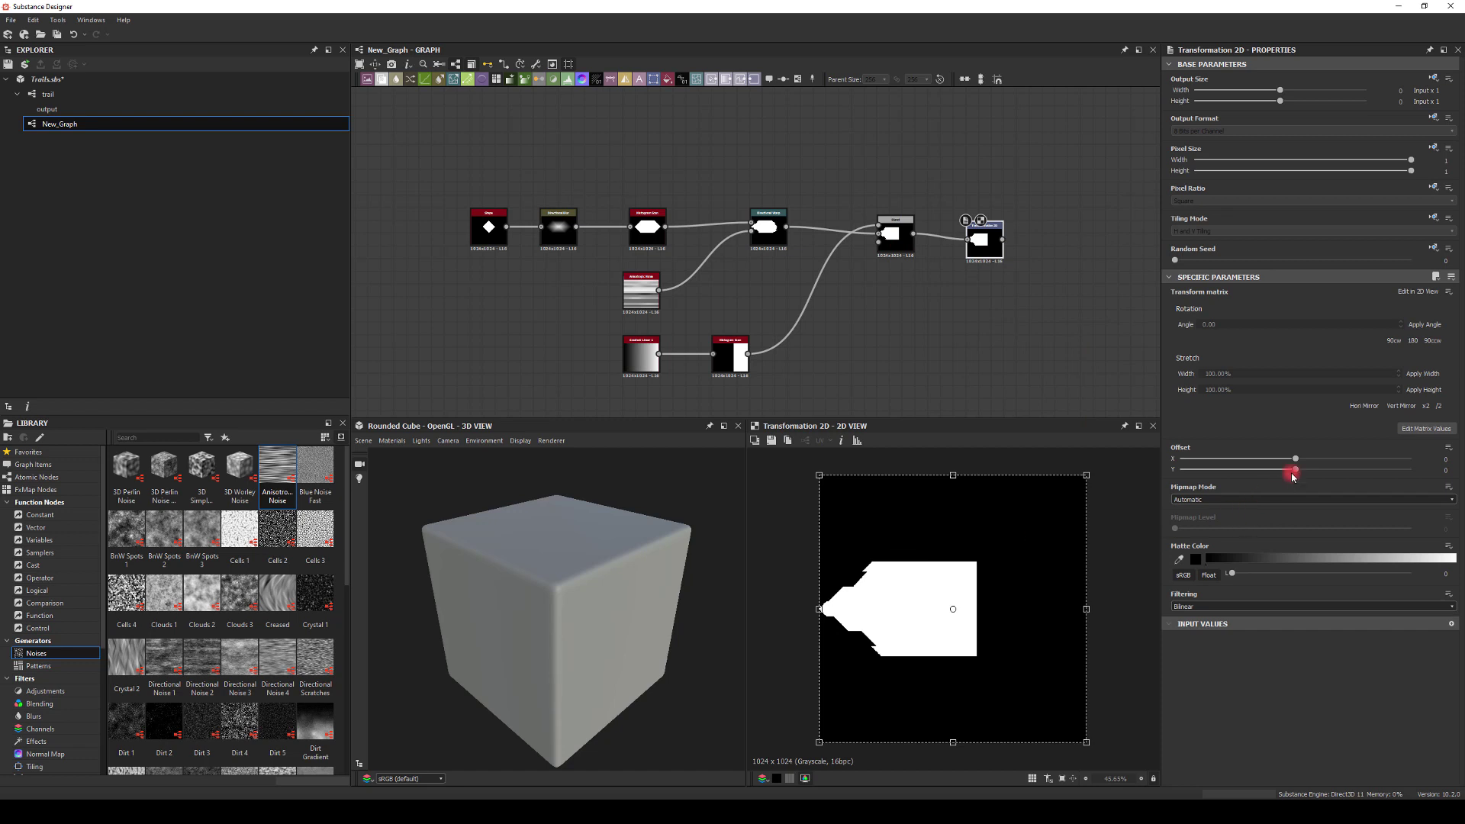
drag(1298, 459, 1249, 436)
click(1008, 250)
Add a Directional Blur node after the Transformation 2D and set its intensity to 50.
drag(1043, 241, 1047, 241)
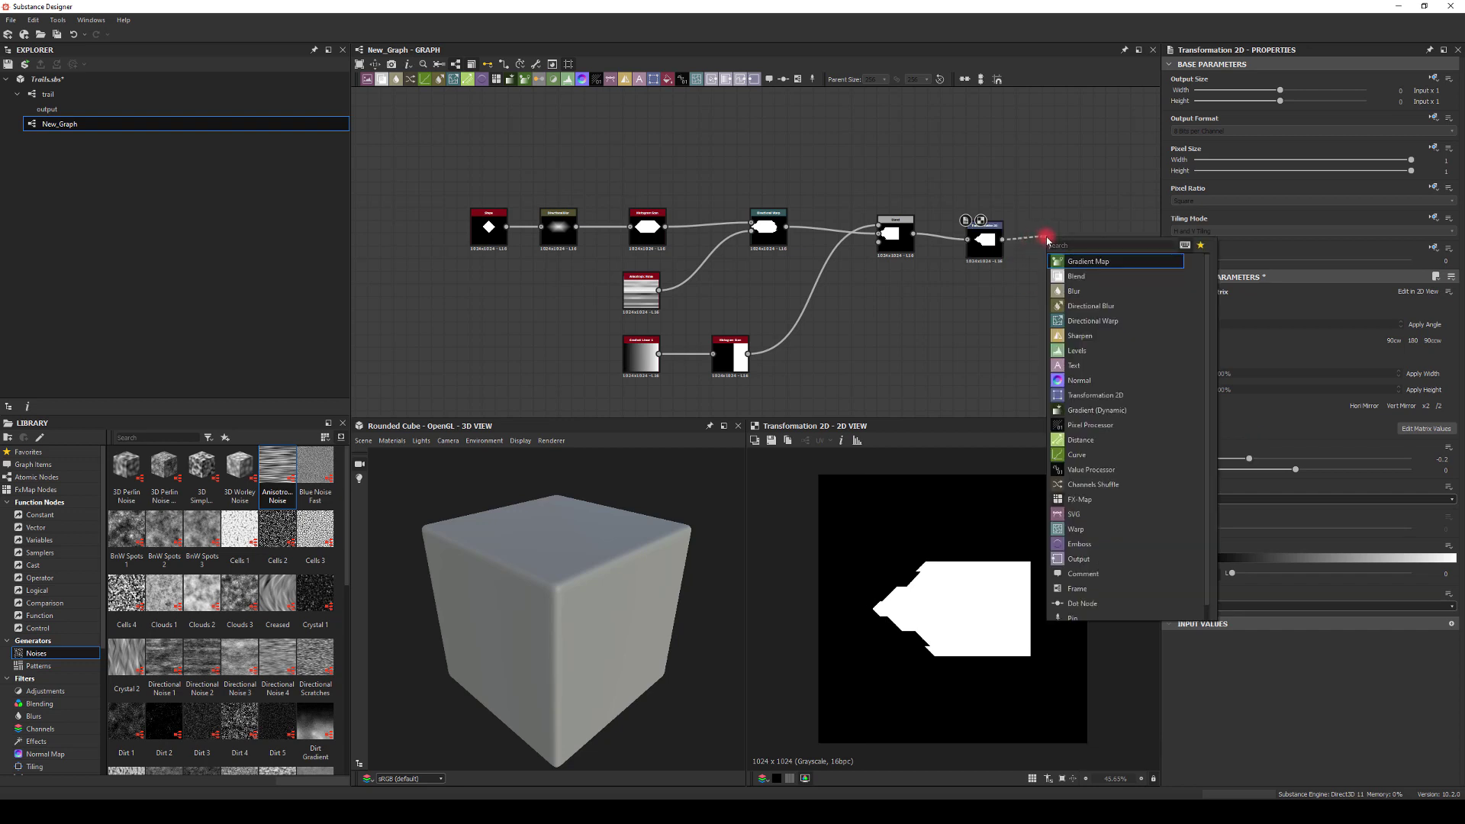
text(dire)
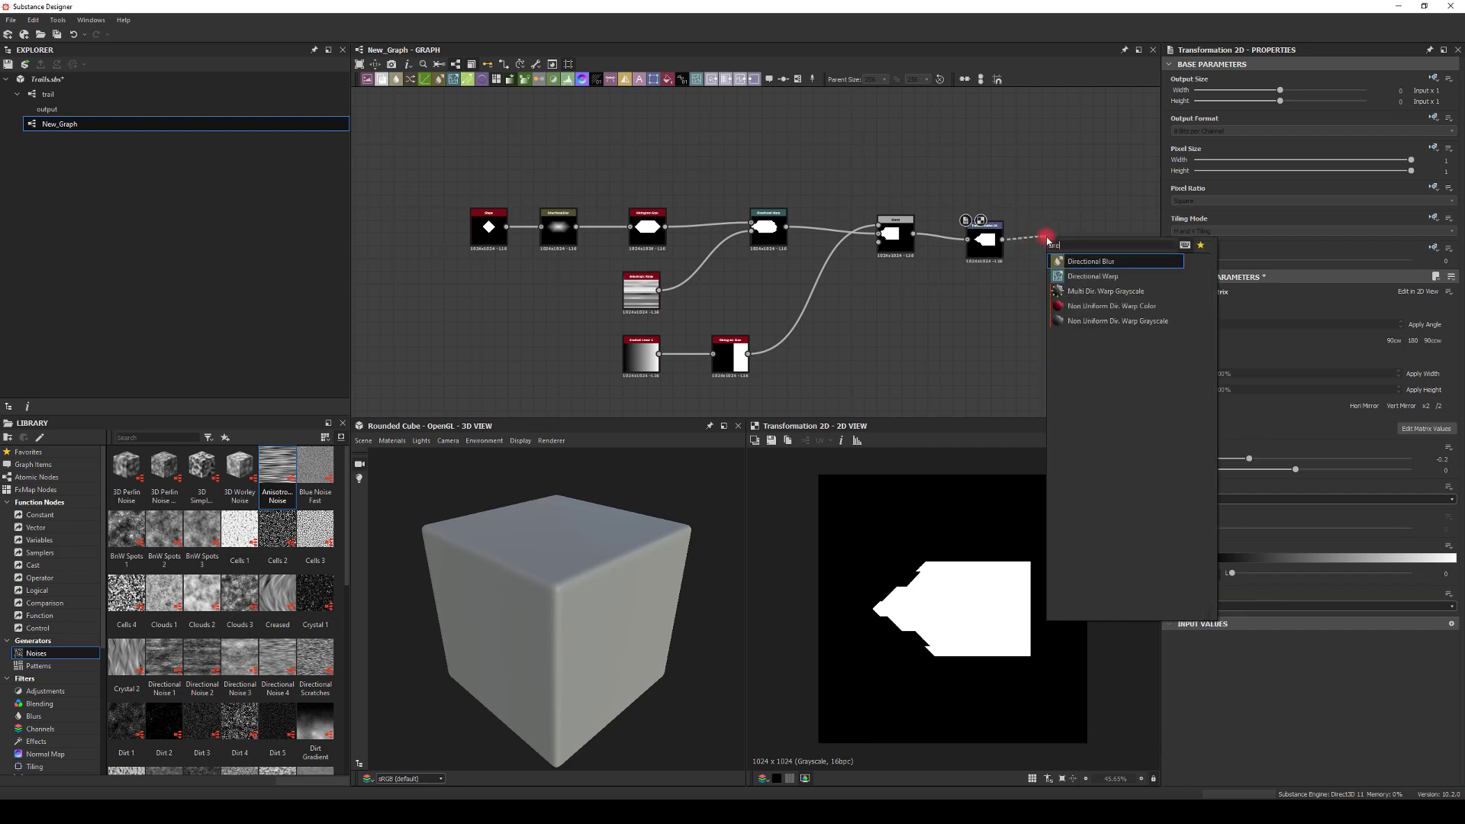
click(1074, 261)
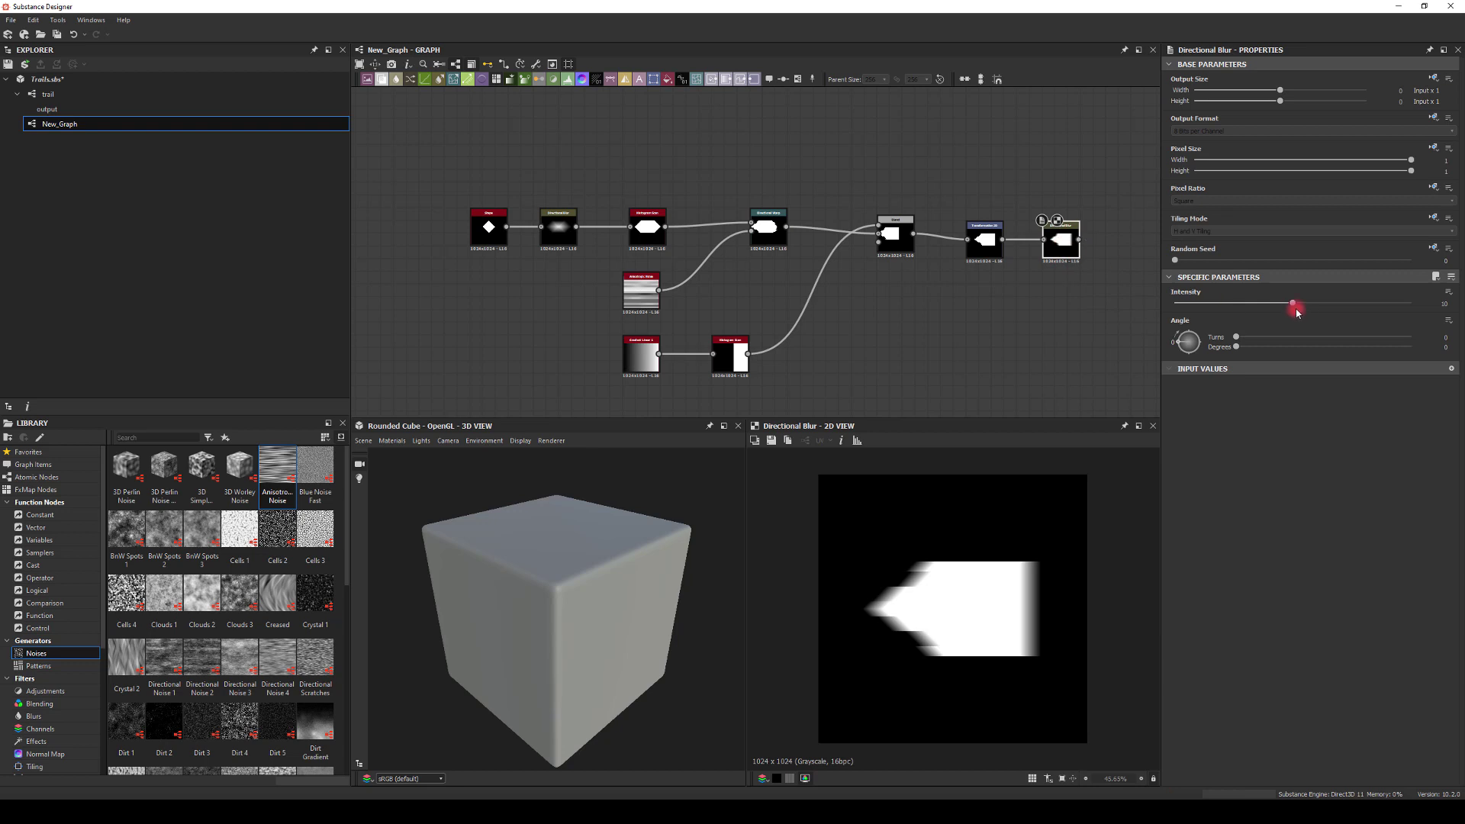
drag(1373, 303, 1426, 302)
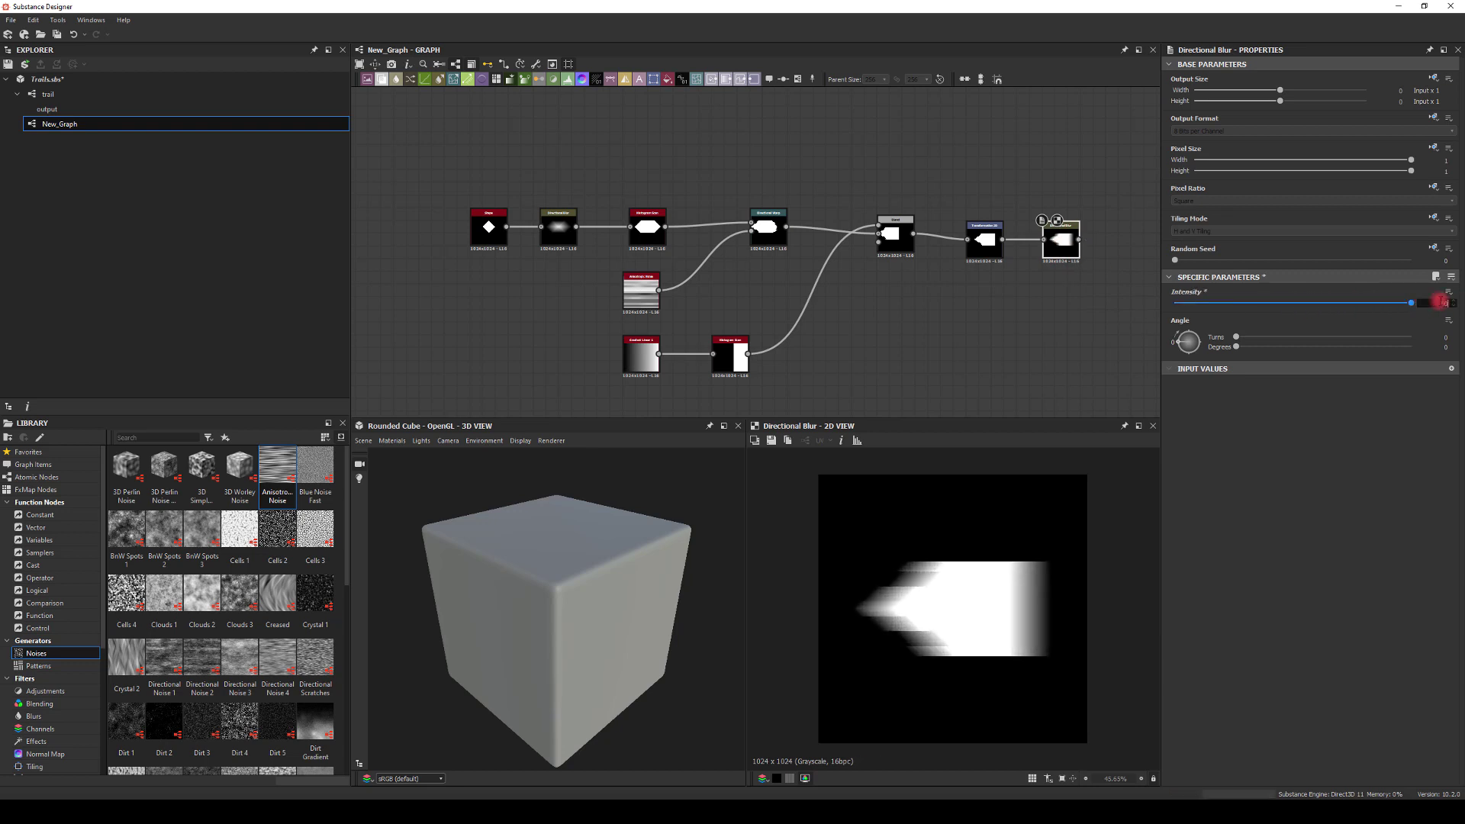
text(50)
key(Return)
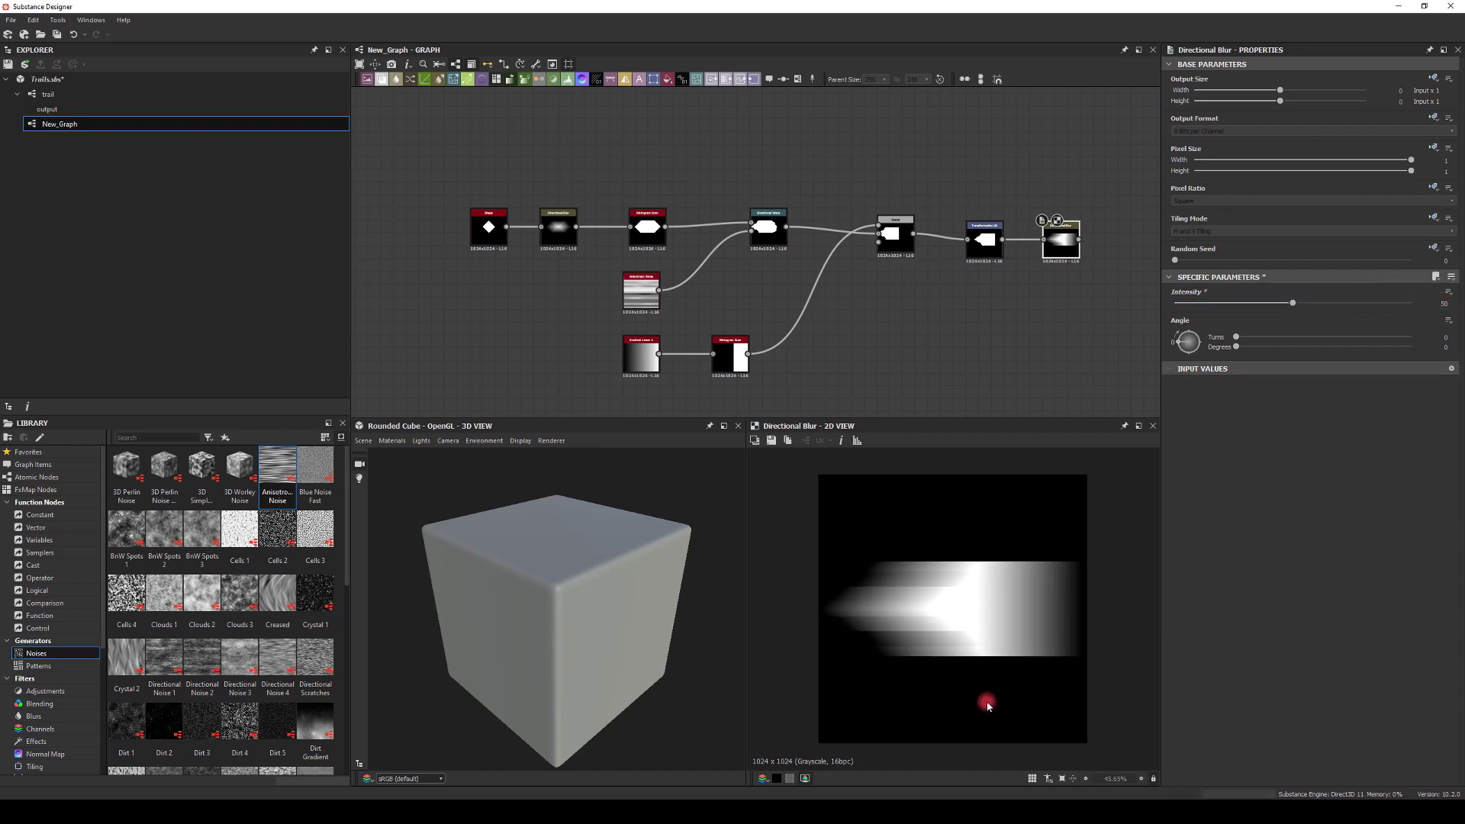
Add a Blend node fed by the Directional Blur and place it further along the chain.
middle_drag(967, 324, 893, 316)
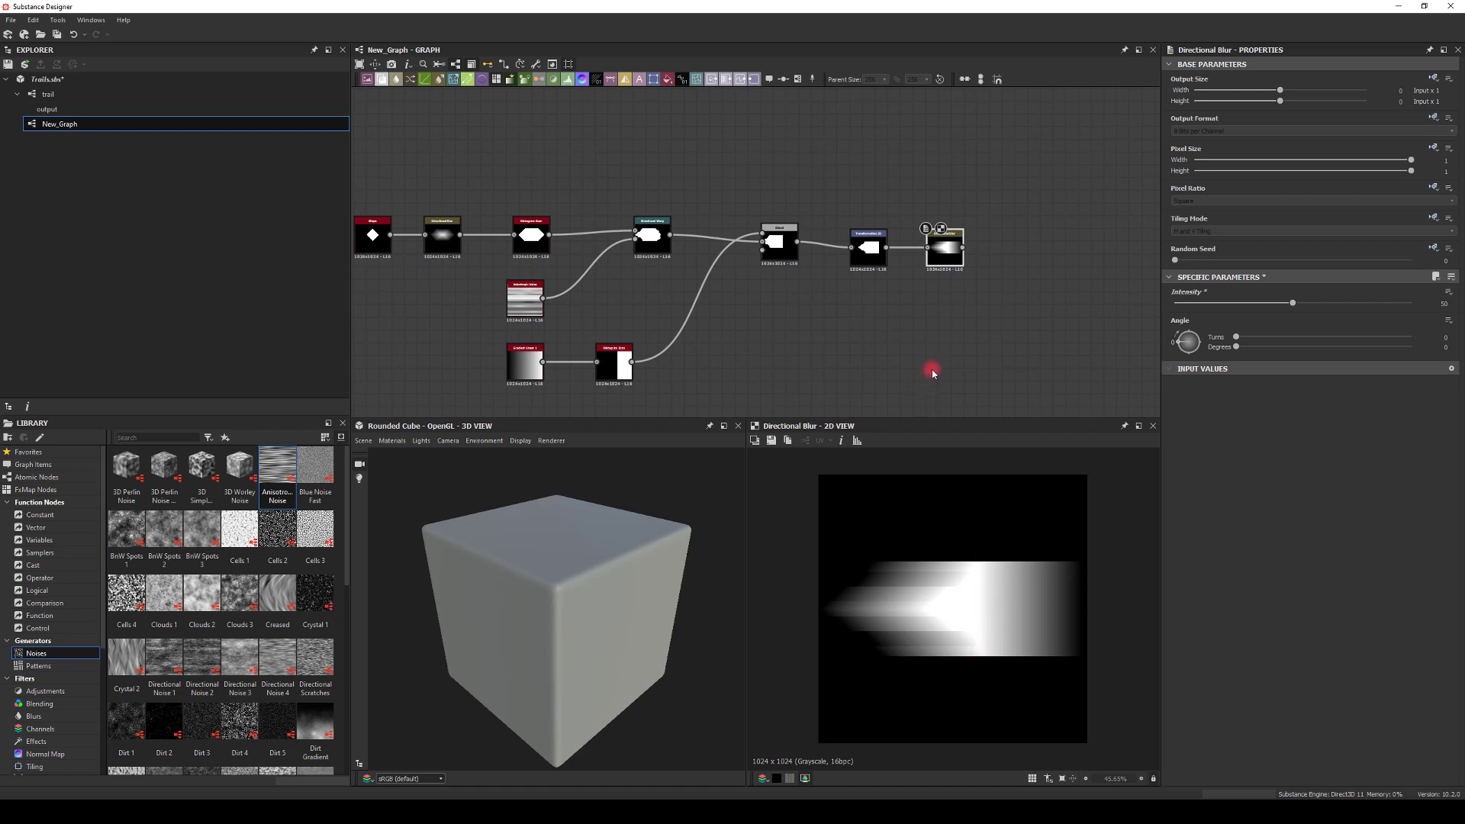
drag(963, 247, 996, 243)
text(blend)
key(Return)
drag(1007, 257, 1045, 265)
mouse_move(468, 345)
mouse_down()
mouse_move(628, 376)
mouse_move(507, 360)
mouse_move(615, 360)
mouse_up()
click(685, 391)
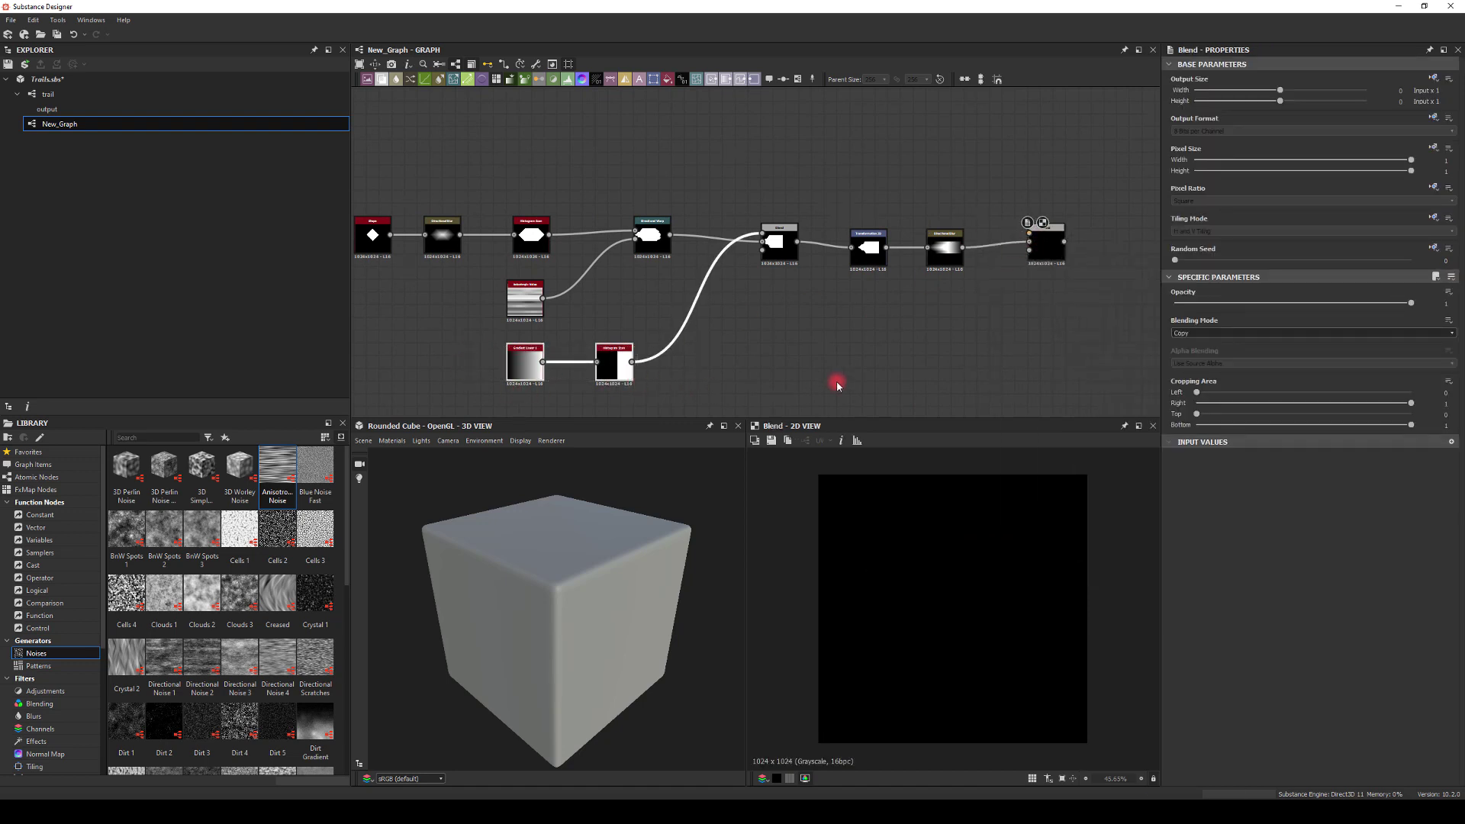
key(ctrl+v)
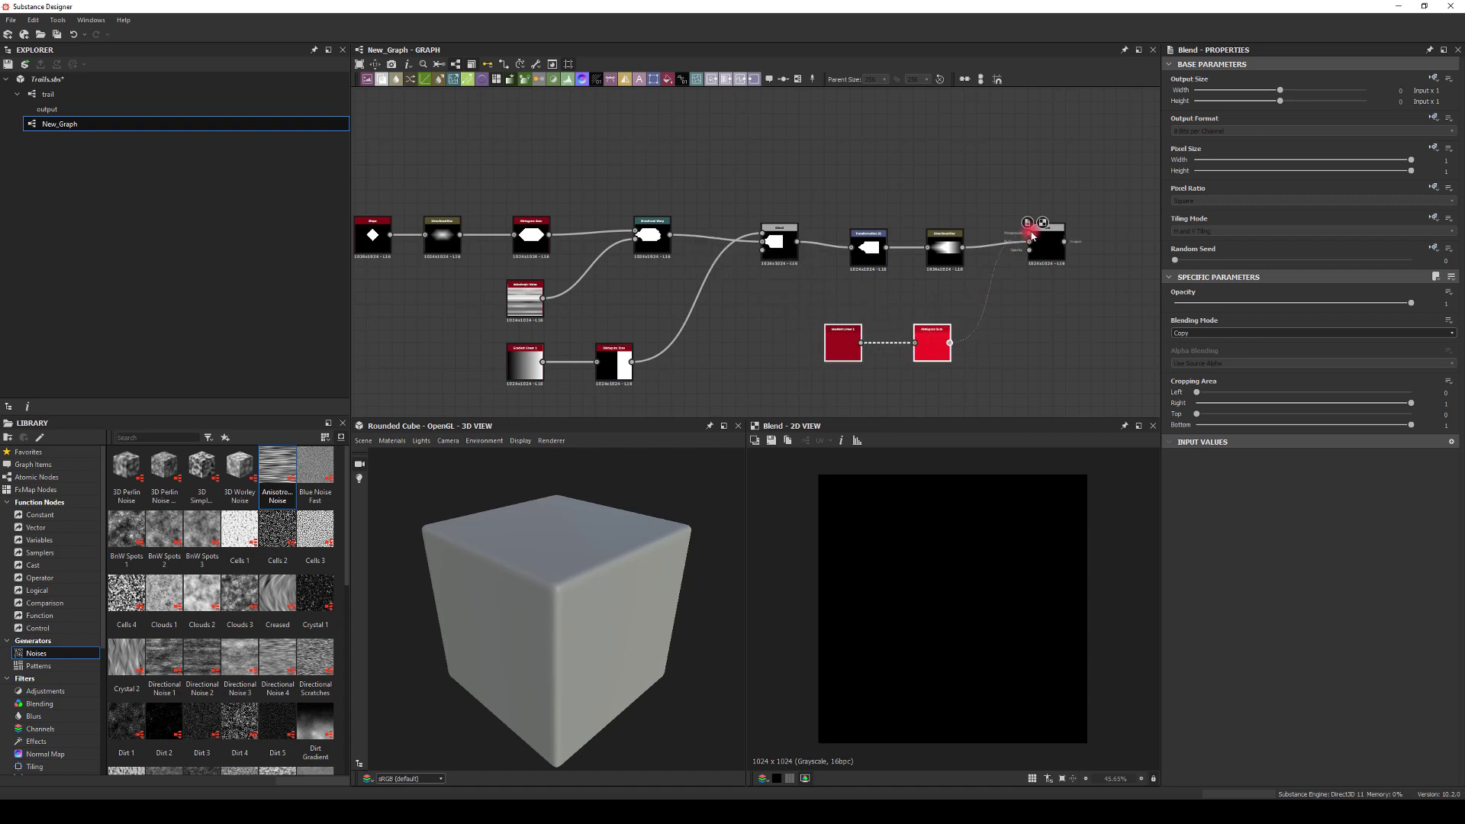
drag(1031, 235, 1030, 241)
drag(832, 299, 953, 374)
key(Delete)
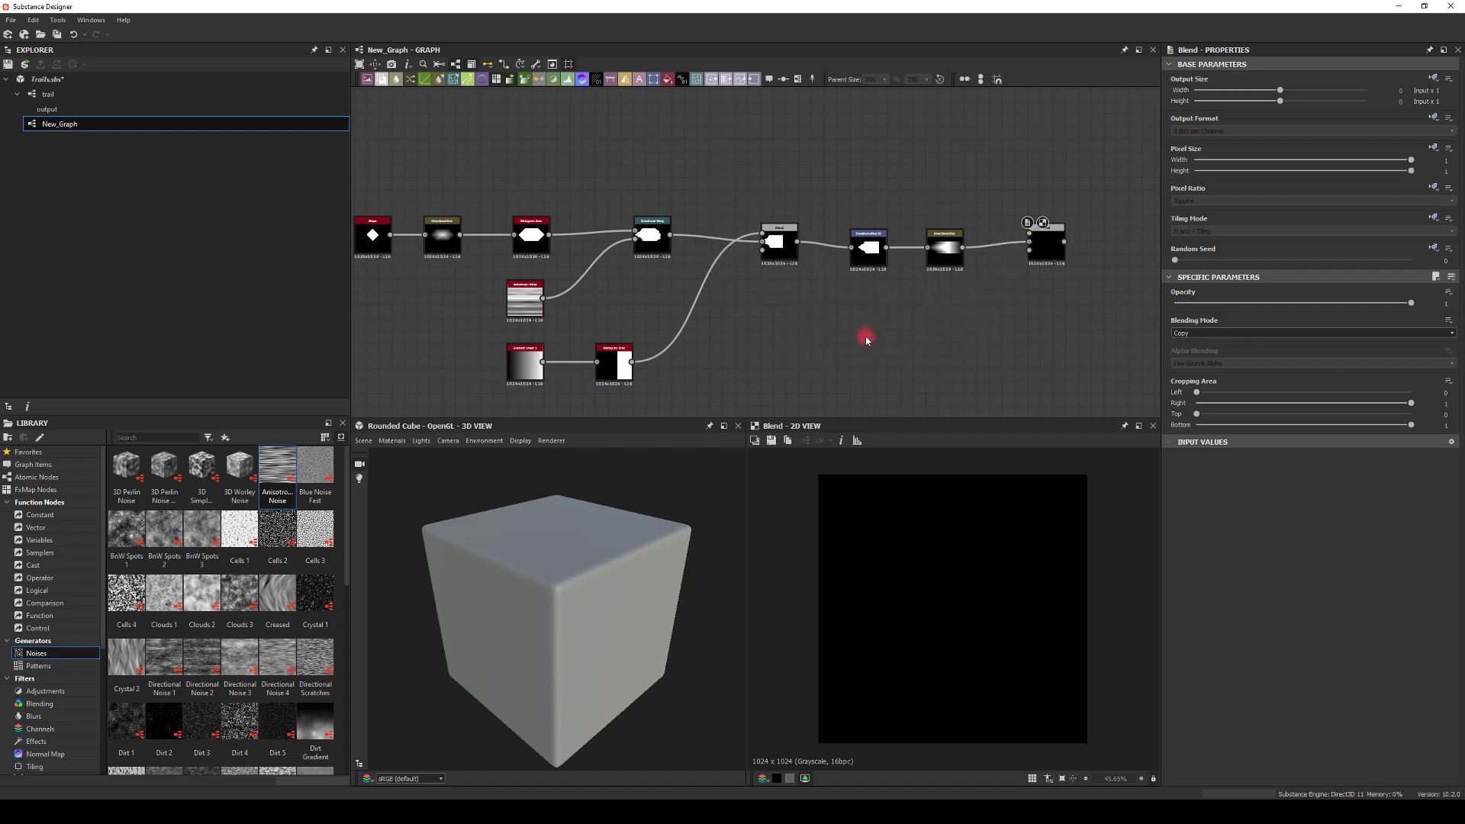
Add a Shape node below the Transformation 2D and connect it to the second Blend's foreground input.
key(space)
text(shap)
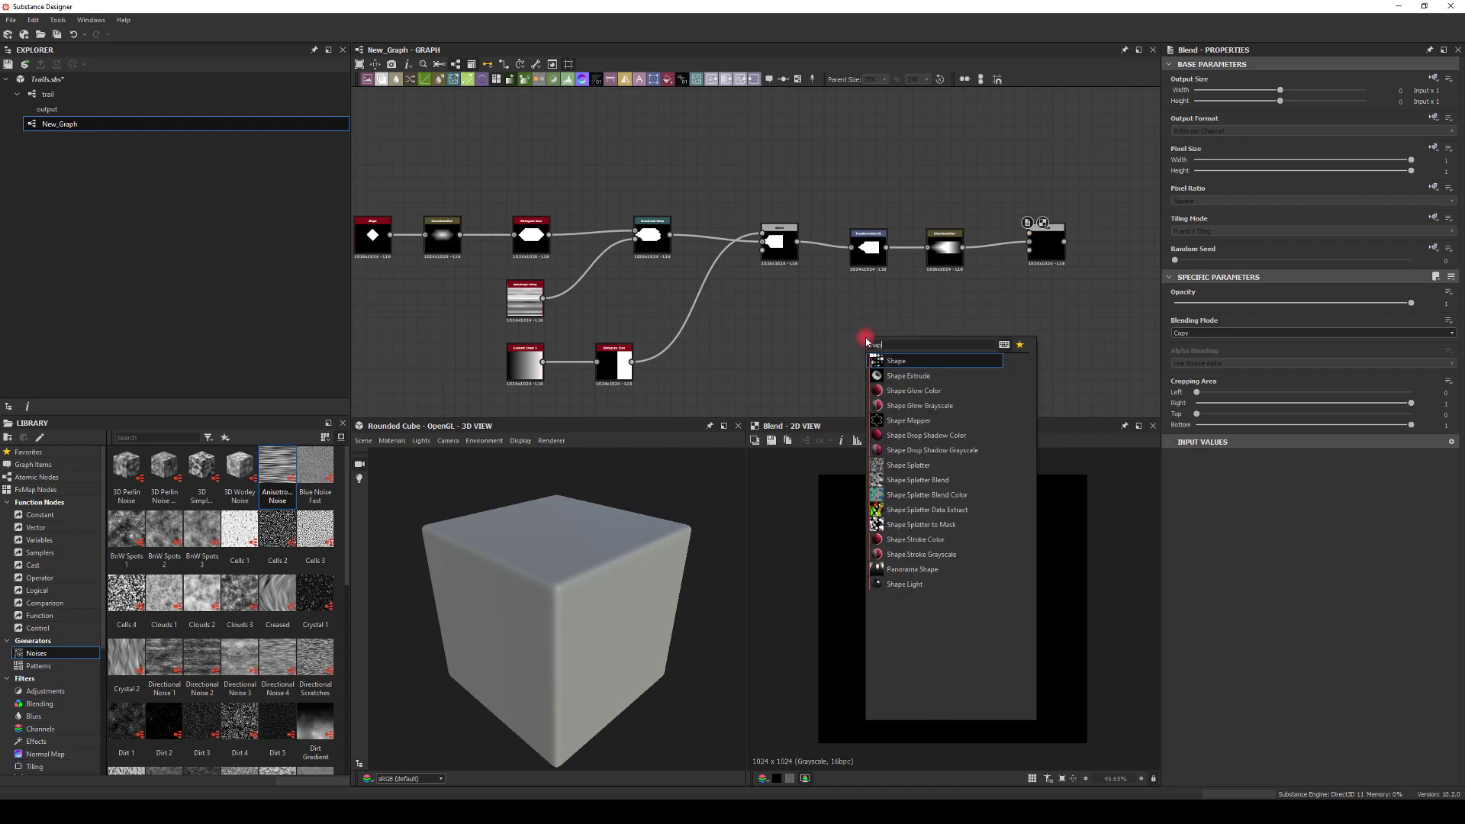
click(897, 361)
drag(887, 339, 1030, 241)
Set the second Blend's blending mode to Add (Linear Dodge) and the square Shape's scale to about 0.35.
click(1043, 239)
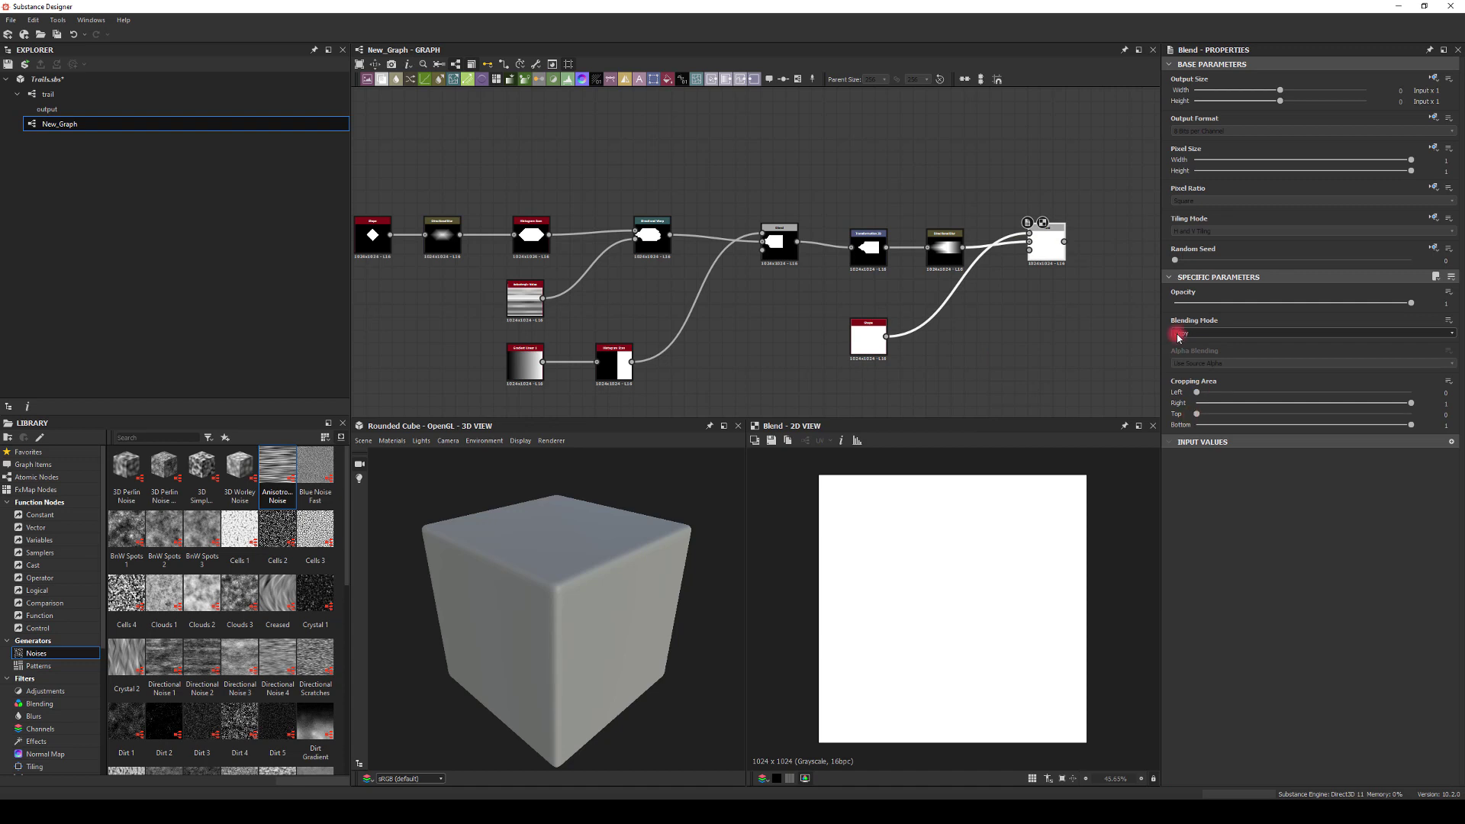
click(1177, 334)
click(1189, 353)
click(869, 334)
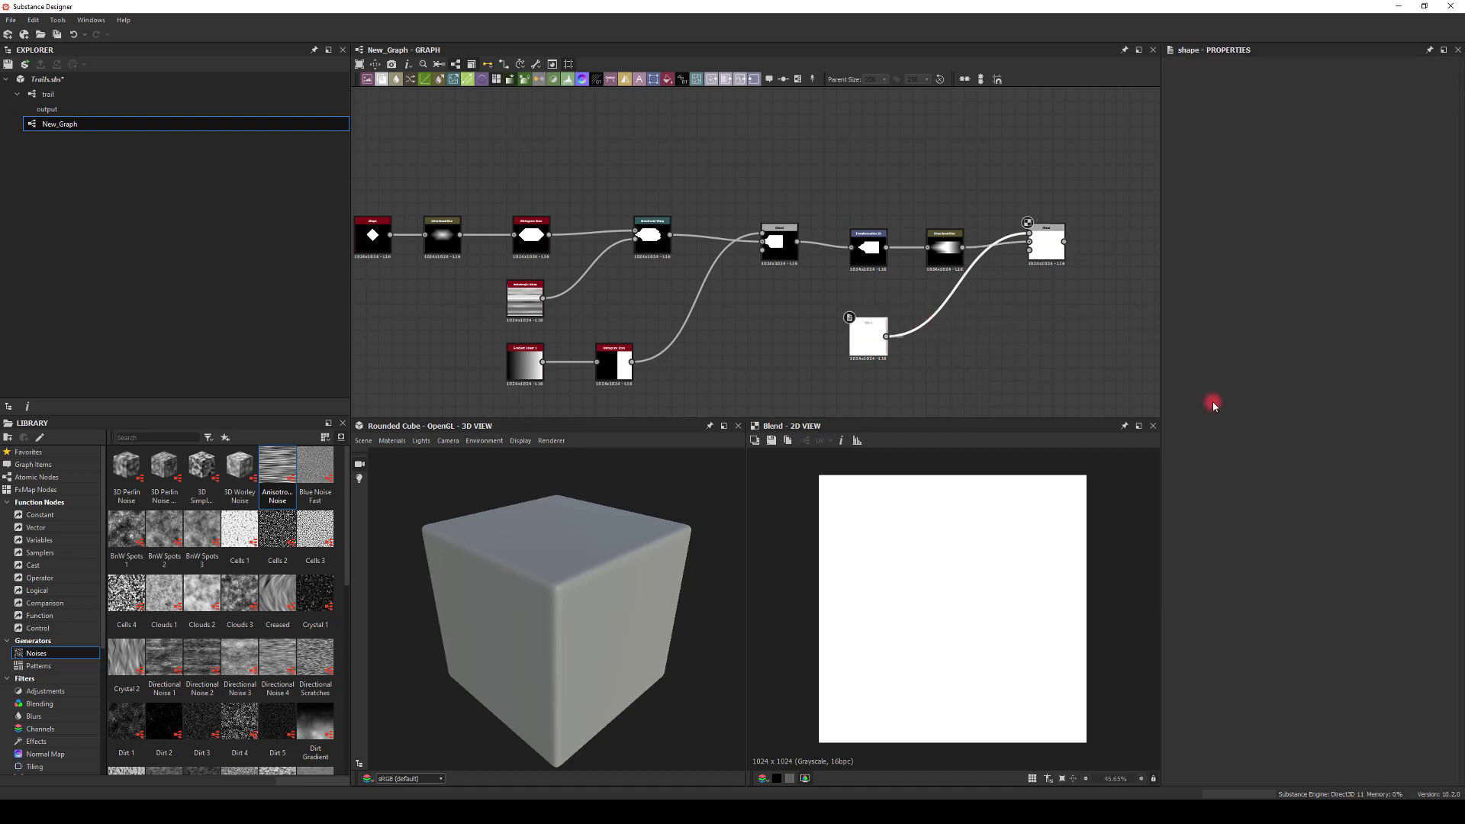
drag(1407, 617, 1258, 626)
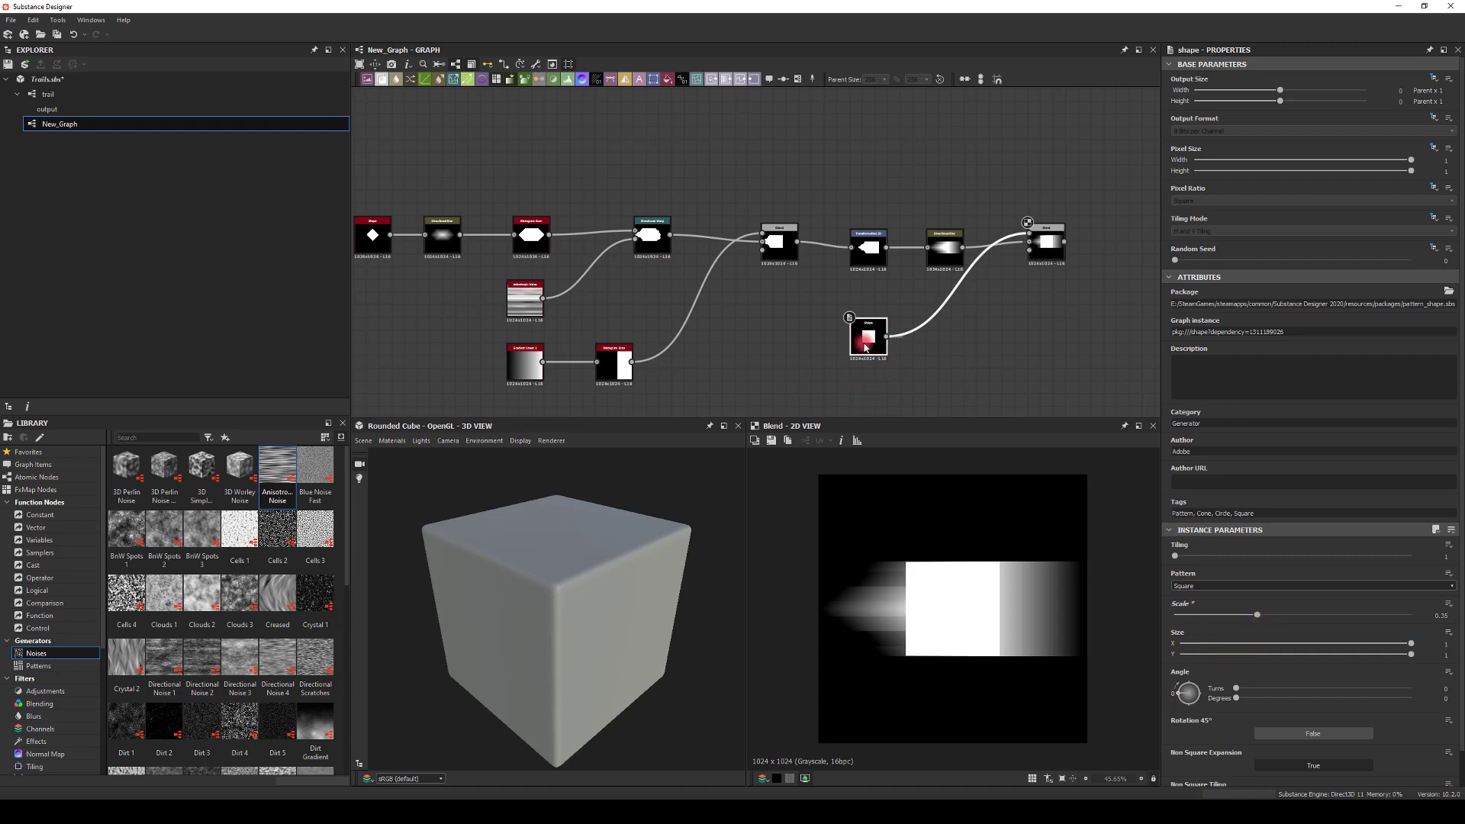
Add a Transformation 2D node fed by the Shape and connect its output to the second Blend's foreground input.
drag(887, 338, 952, 351)
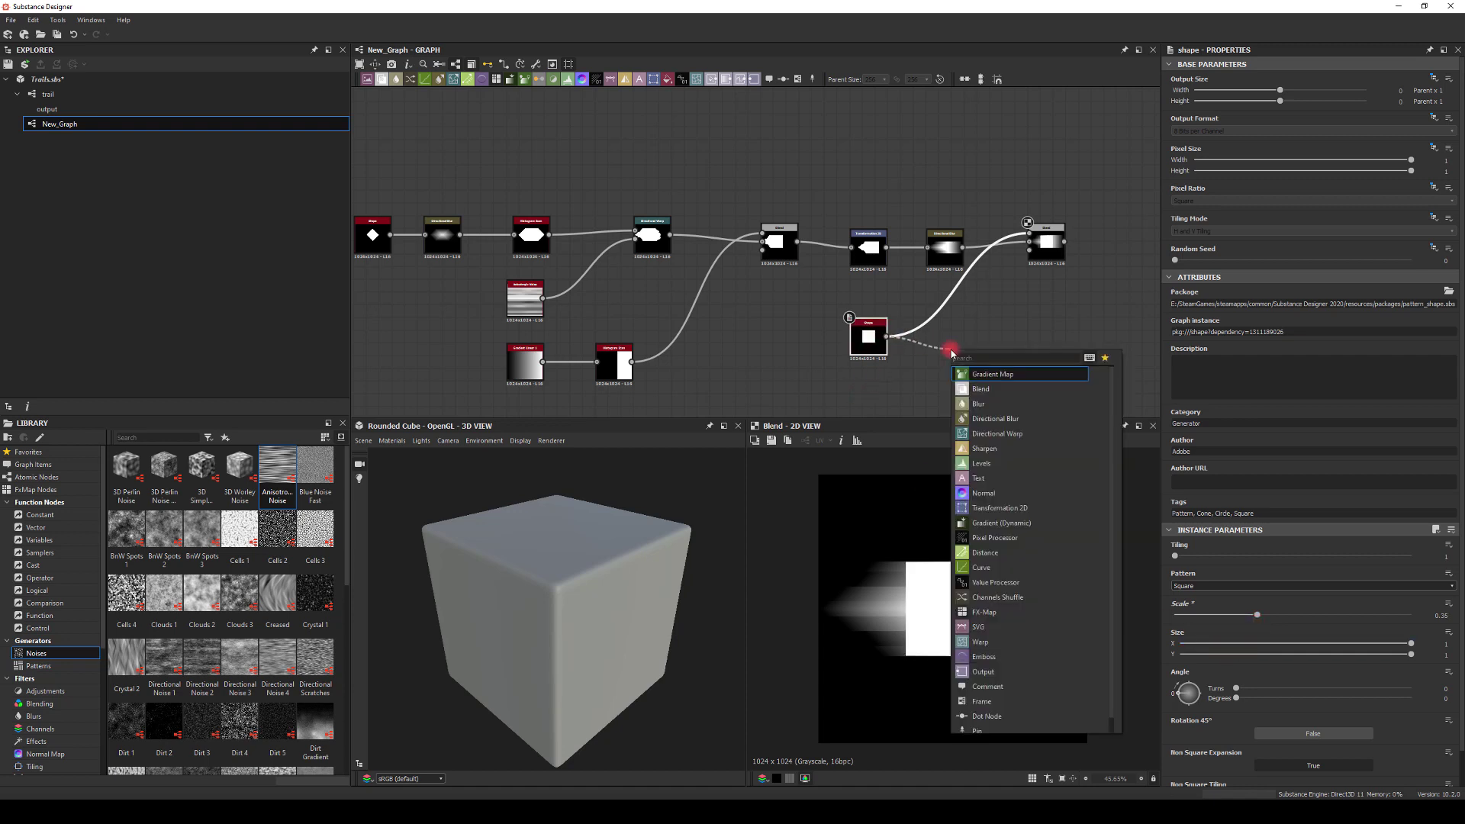
text(tr)
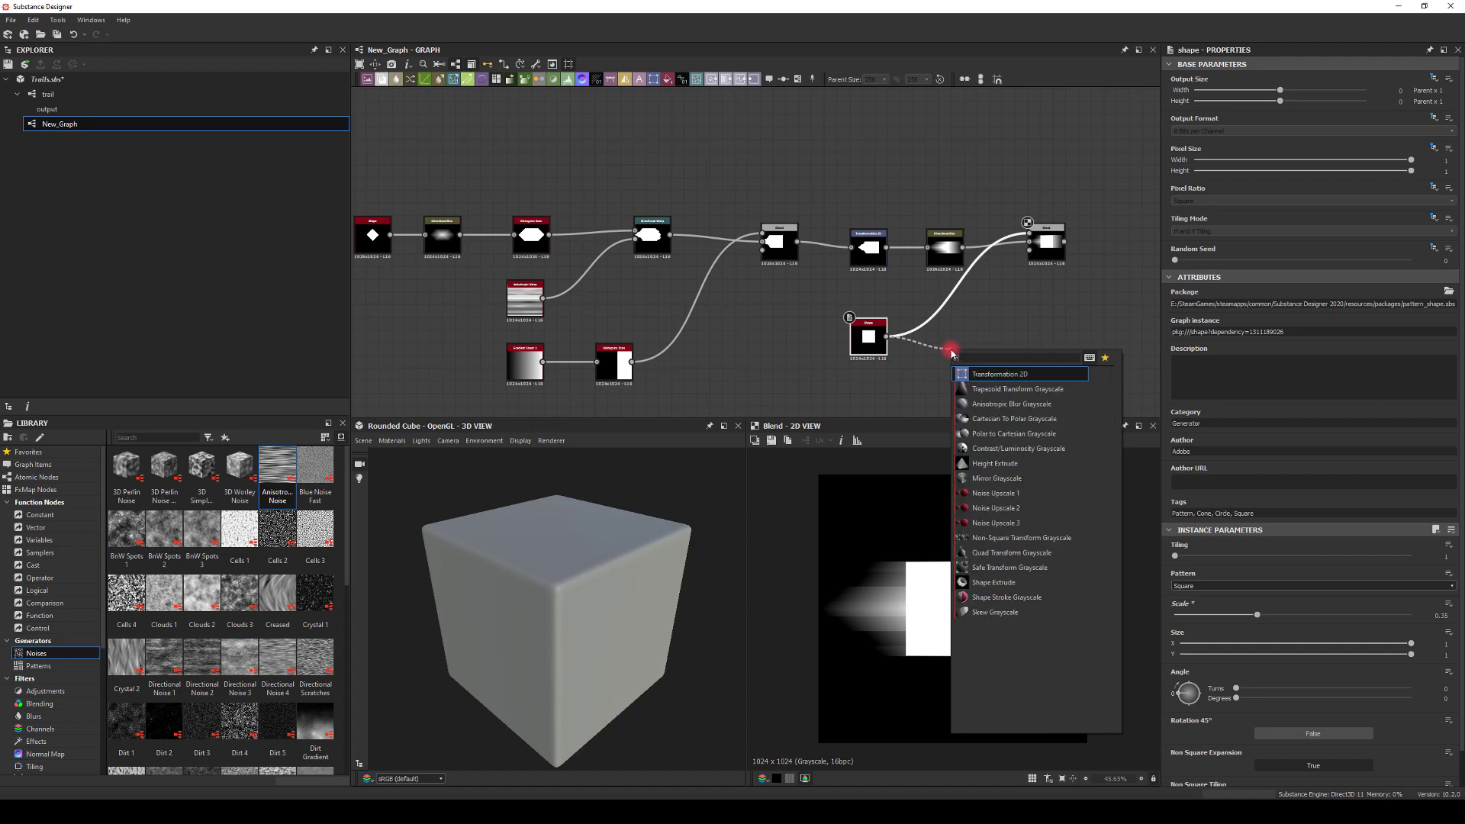
click(981, 375)
drag(989, 349, 1030, 234)
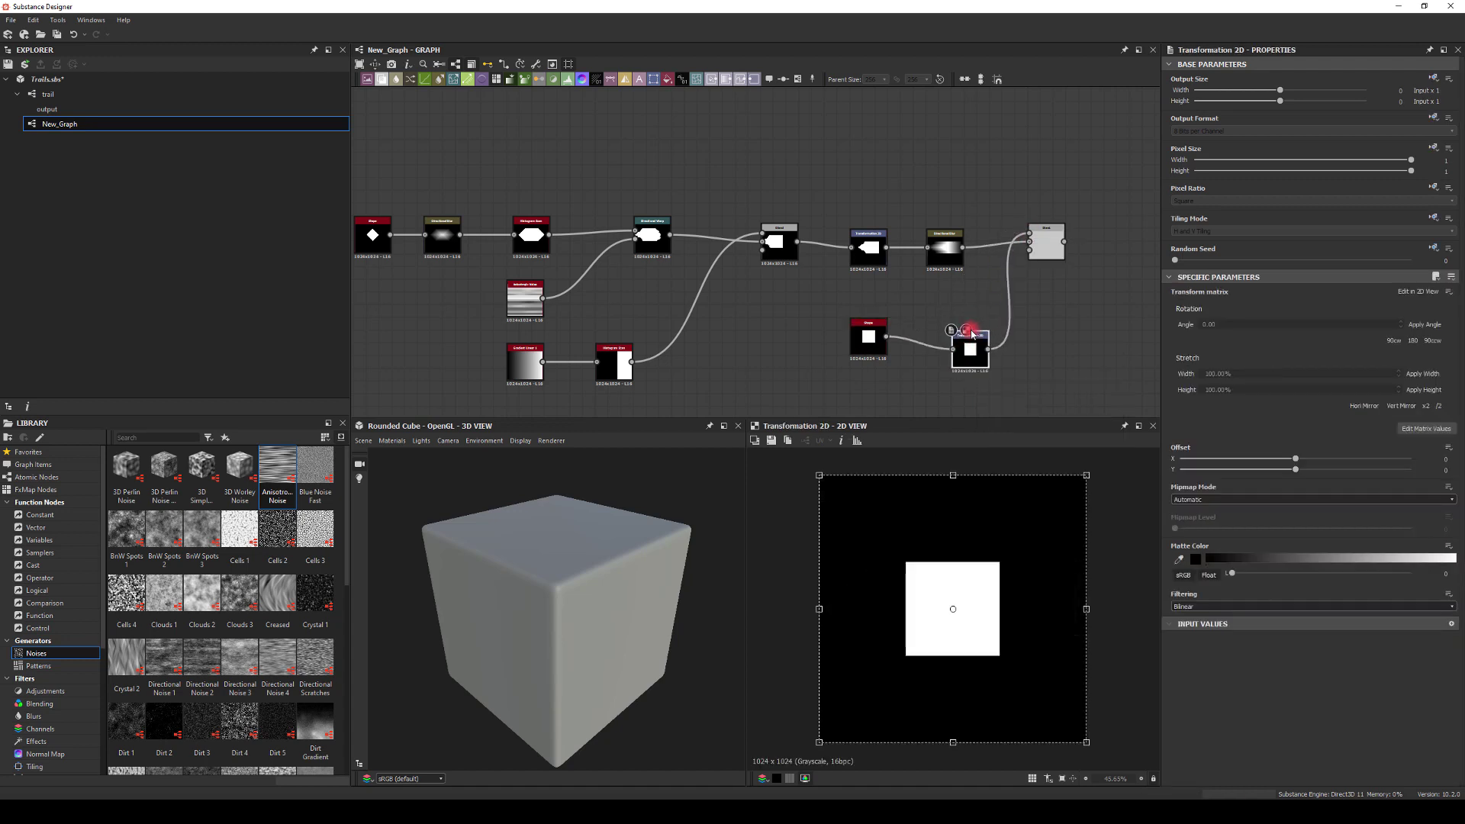
Preview the second Blend's output and set the Shape's Transformation 2D X offset to -0.27.
double_click(1042, 241)
click(964, 349)
drag(1301, 460, 1235, 457)
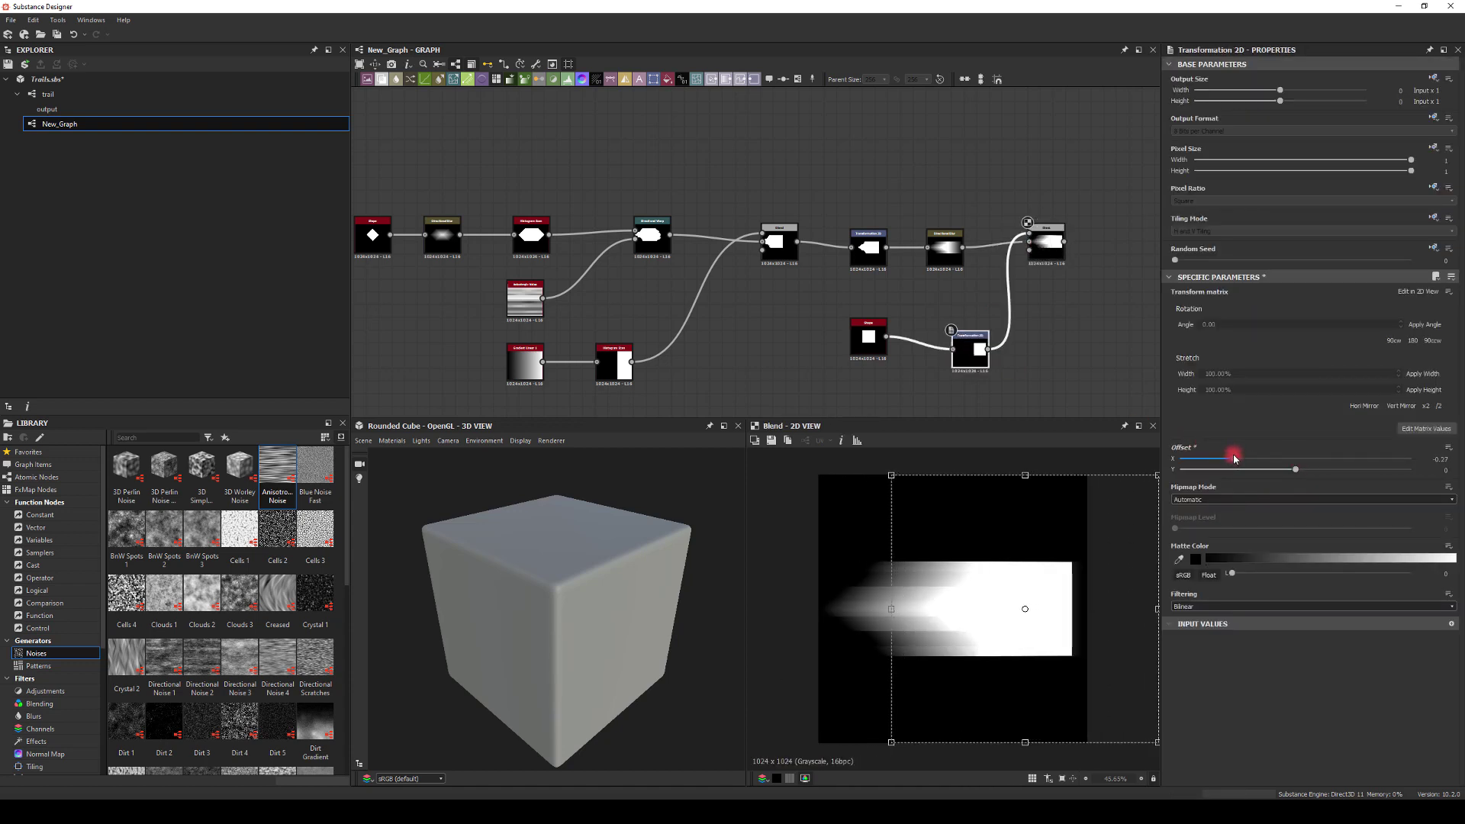
click(1001, 369)
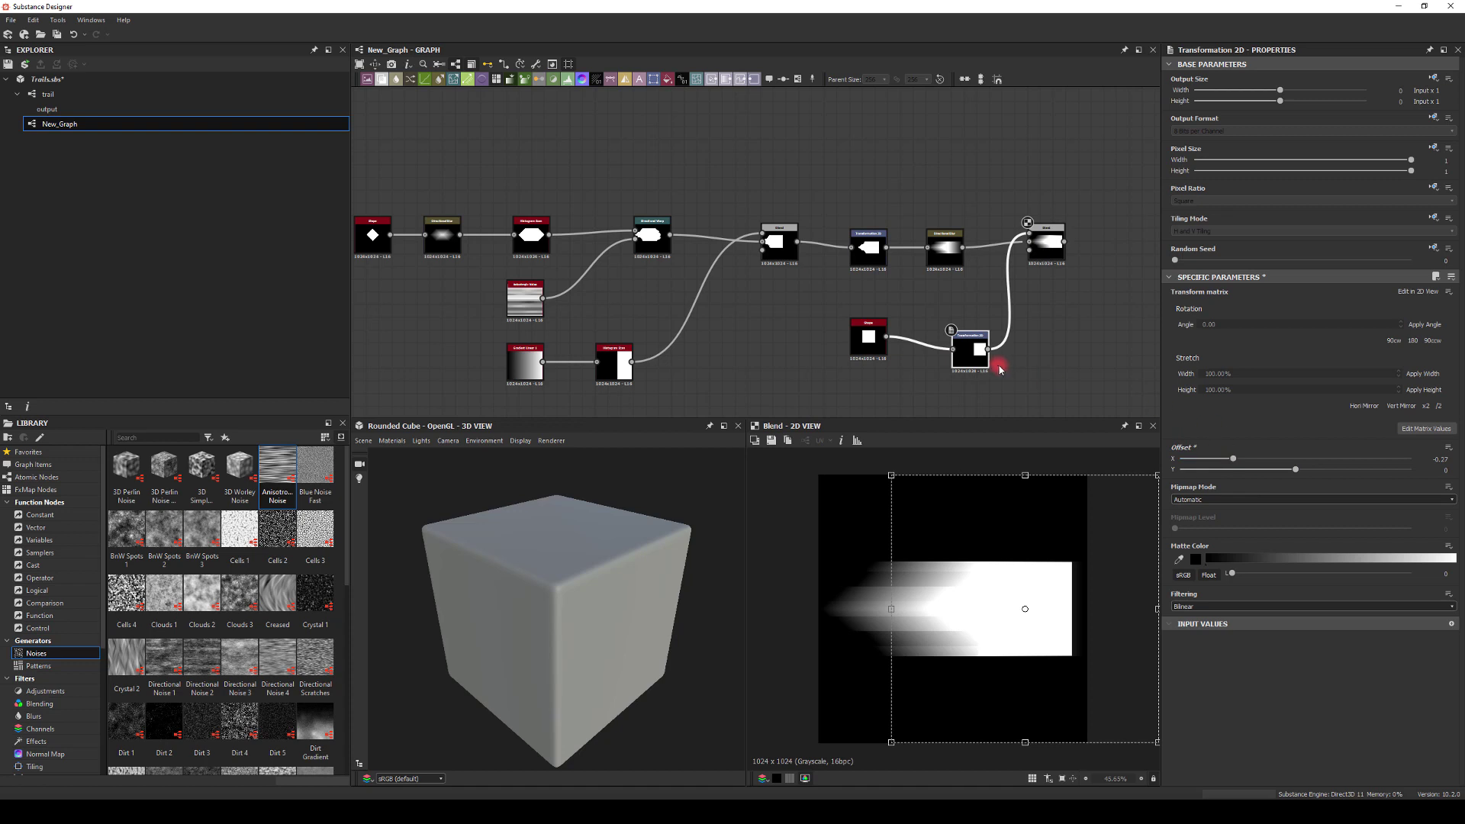
Add a third Blend node fed by the second Blend's output.
middle_drag(1068, 341, 938, 328)
click(1024, 333)
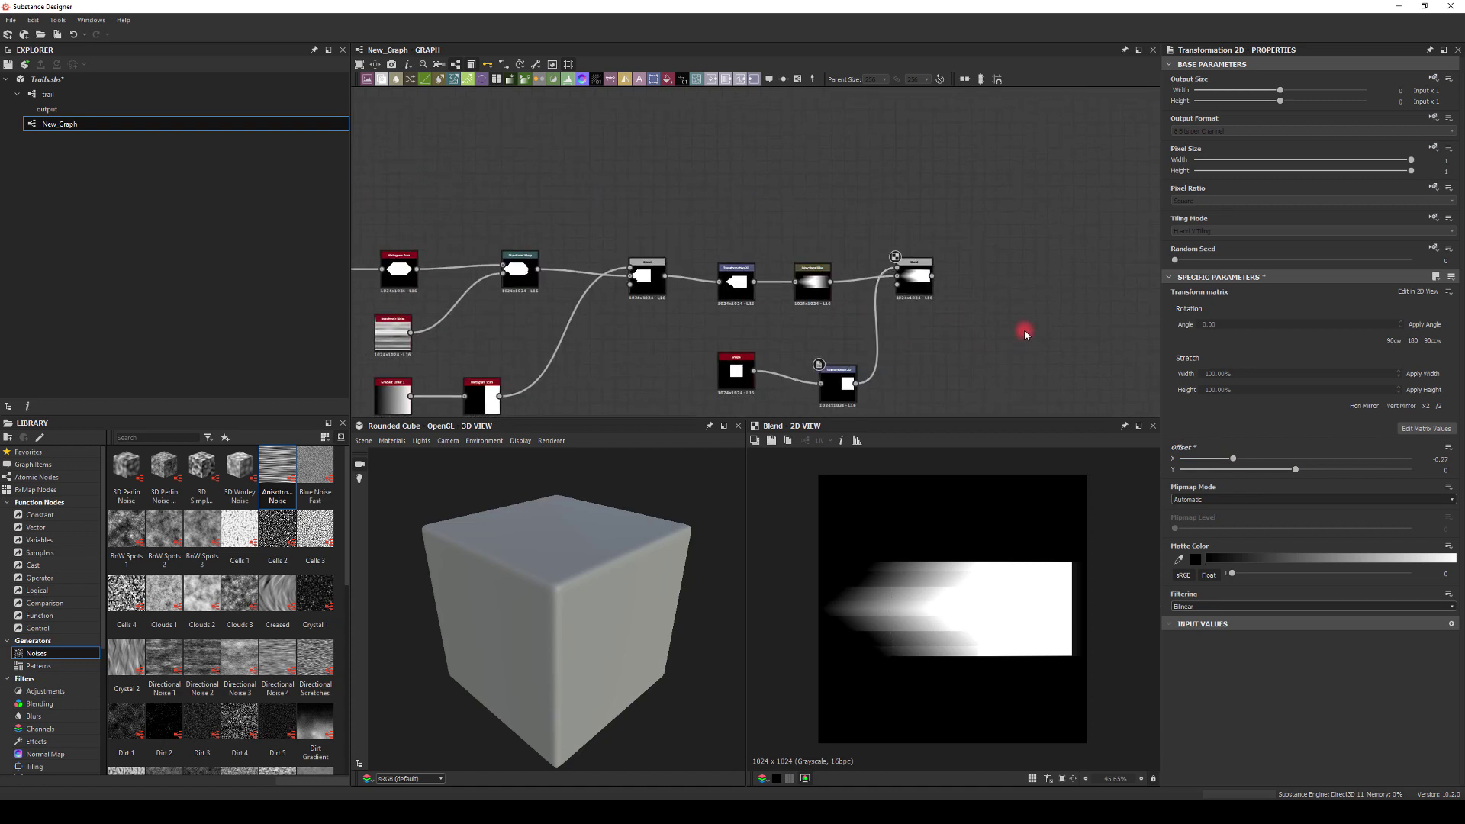
drag(932, 276, 1005, 258)
text(ble)
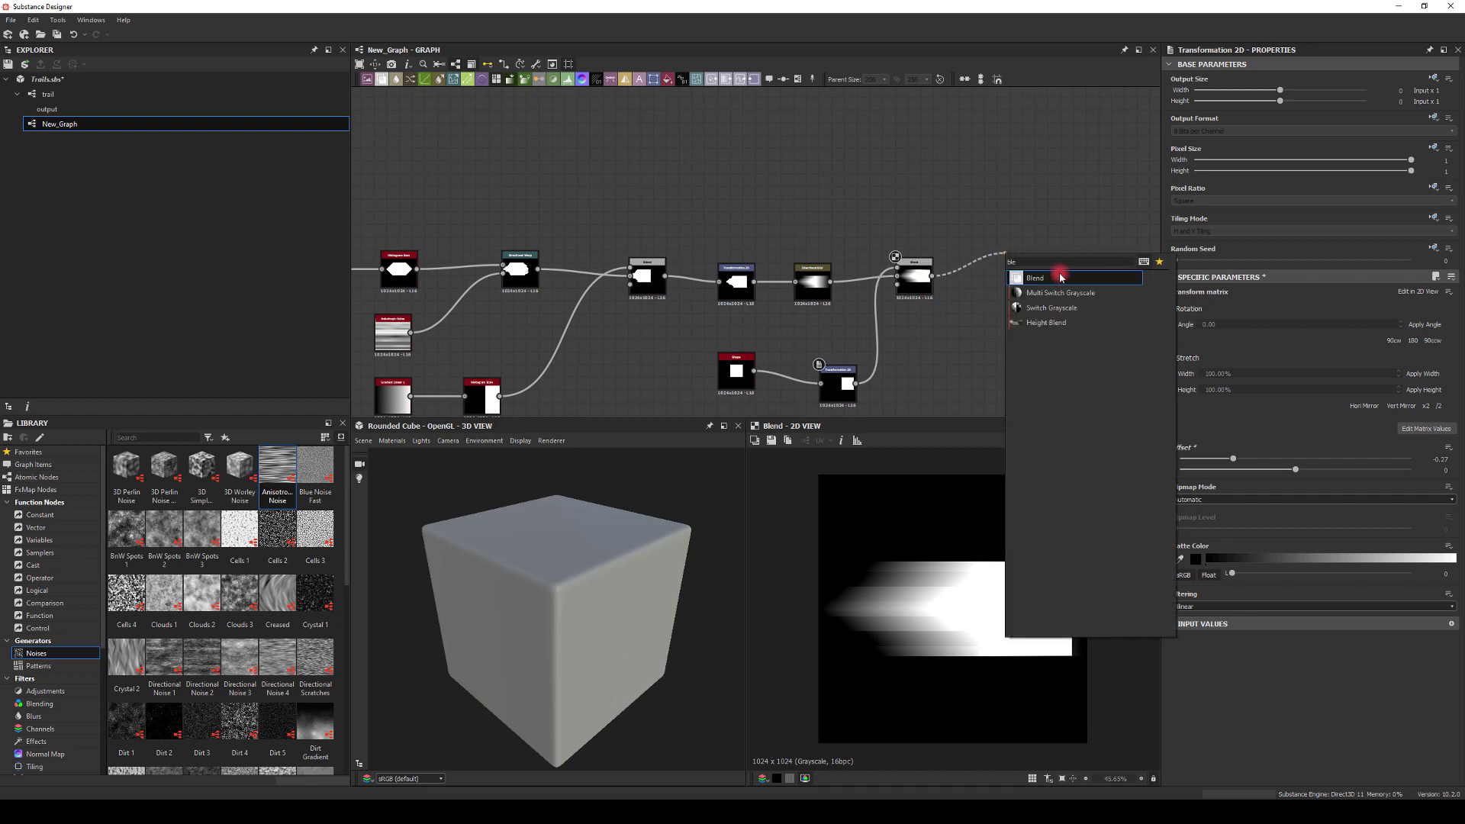
click(1060, 277)
middle_drag(931, 222, 955, 138)
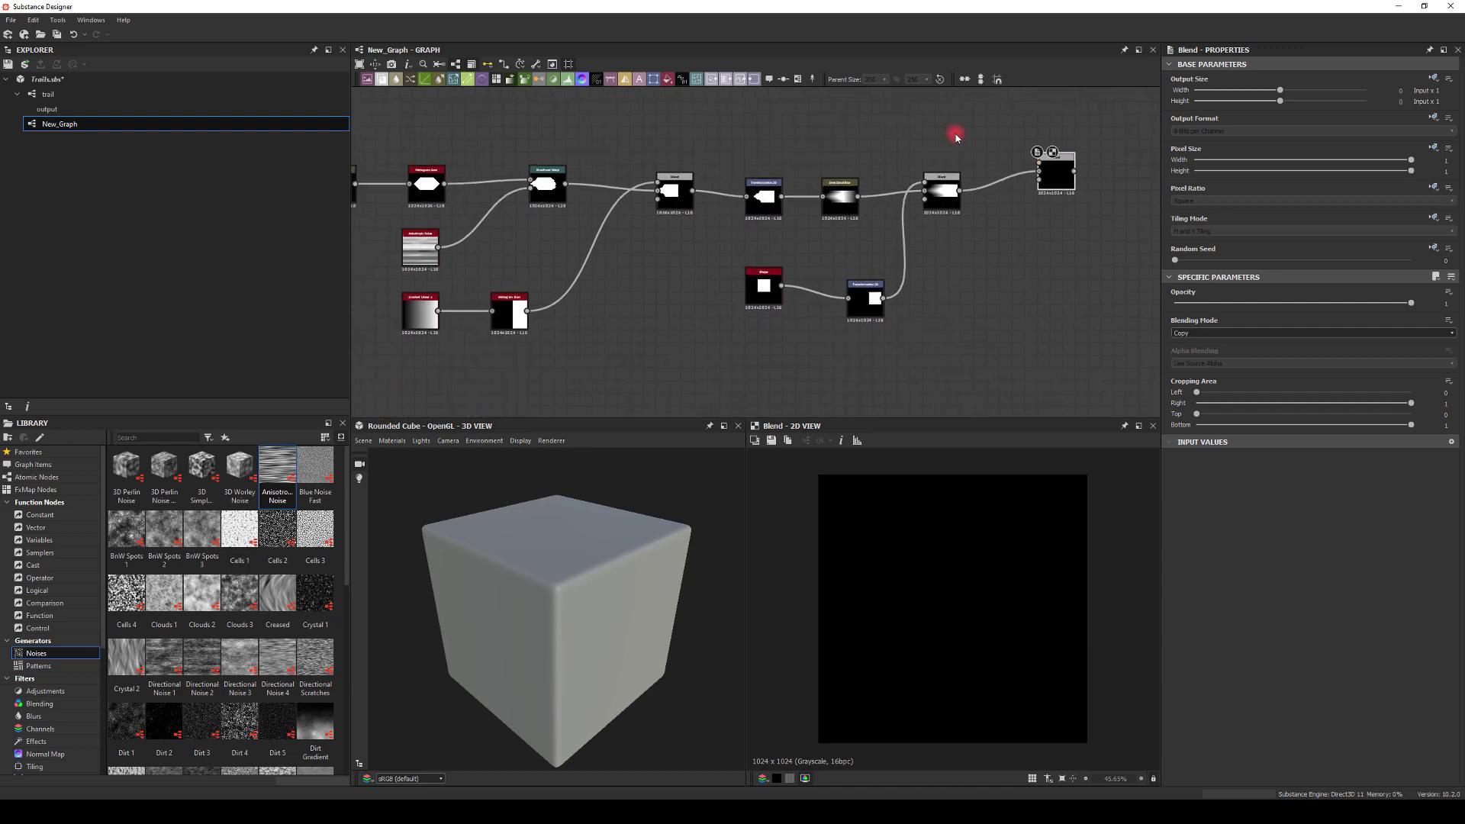
Duplicate the gradient and Histogram Scan pair below the third Blend and connect the copy to its opacity input.
drag(420, 336, 566, 345)
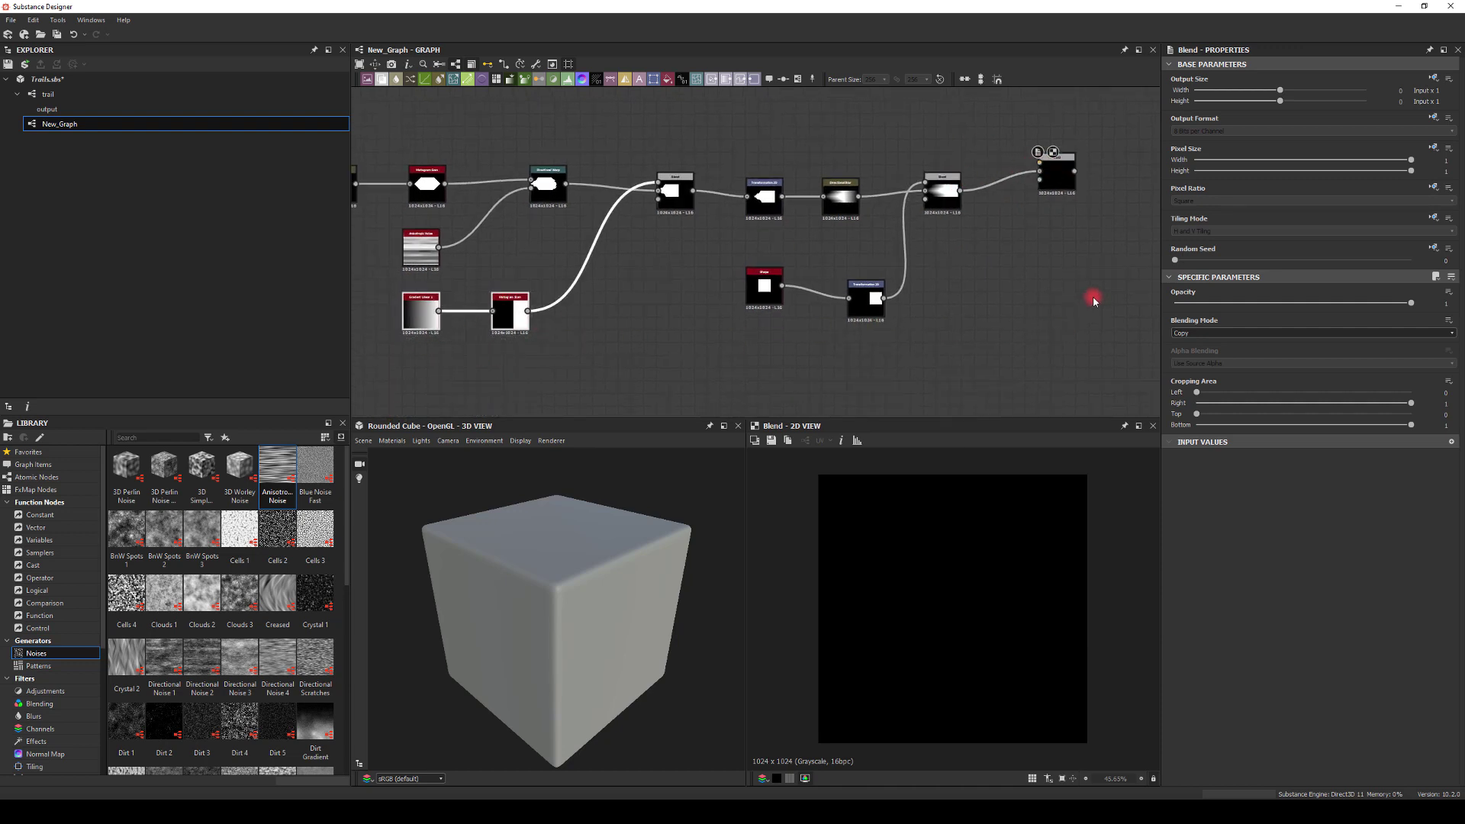
key(ctrl+v)
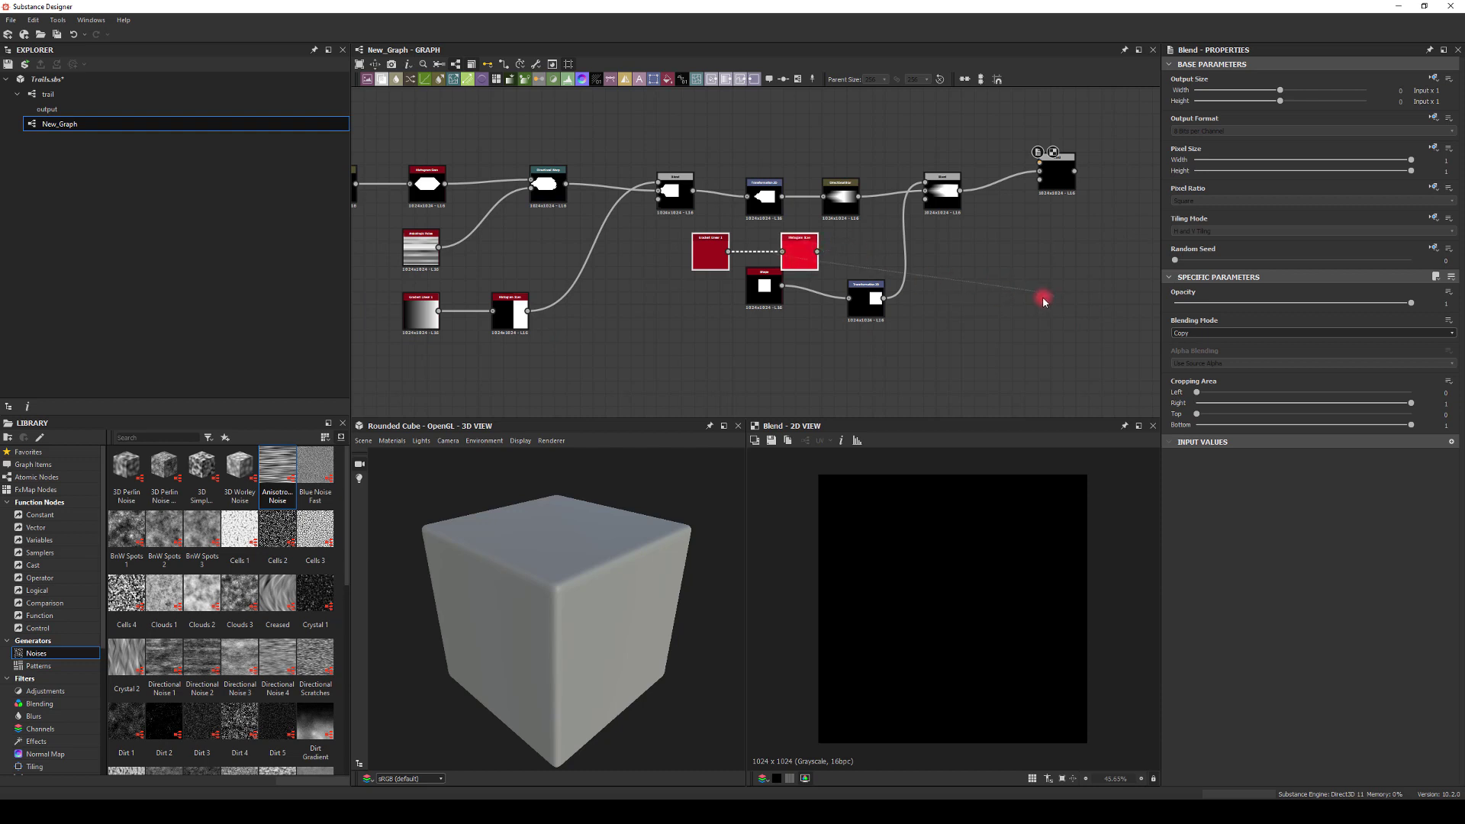
drag(801, 244, 1059, 301)
drag(1038, 183, 1039, 184)
Move the third Blend node farther away from the nodes that feed it.
drag(1054, 180, 1119, 180)
middle_drag(1094, 326, 1026, 322)
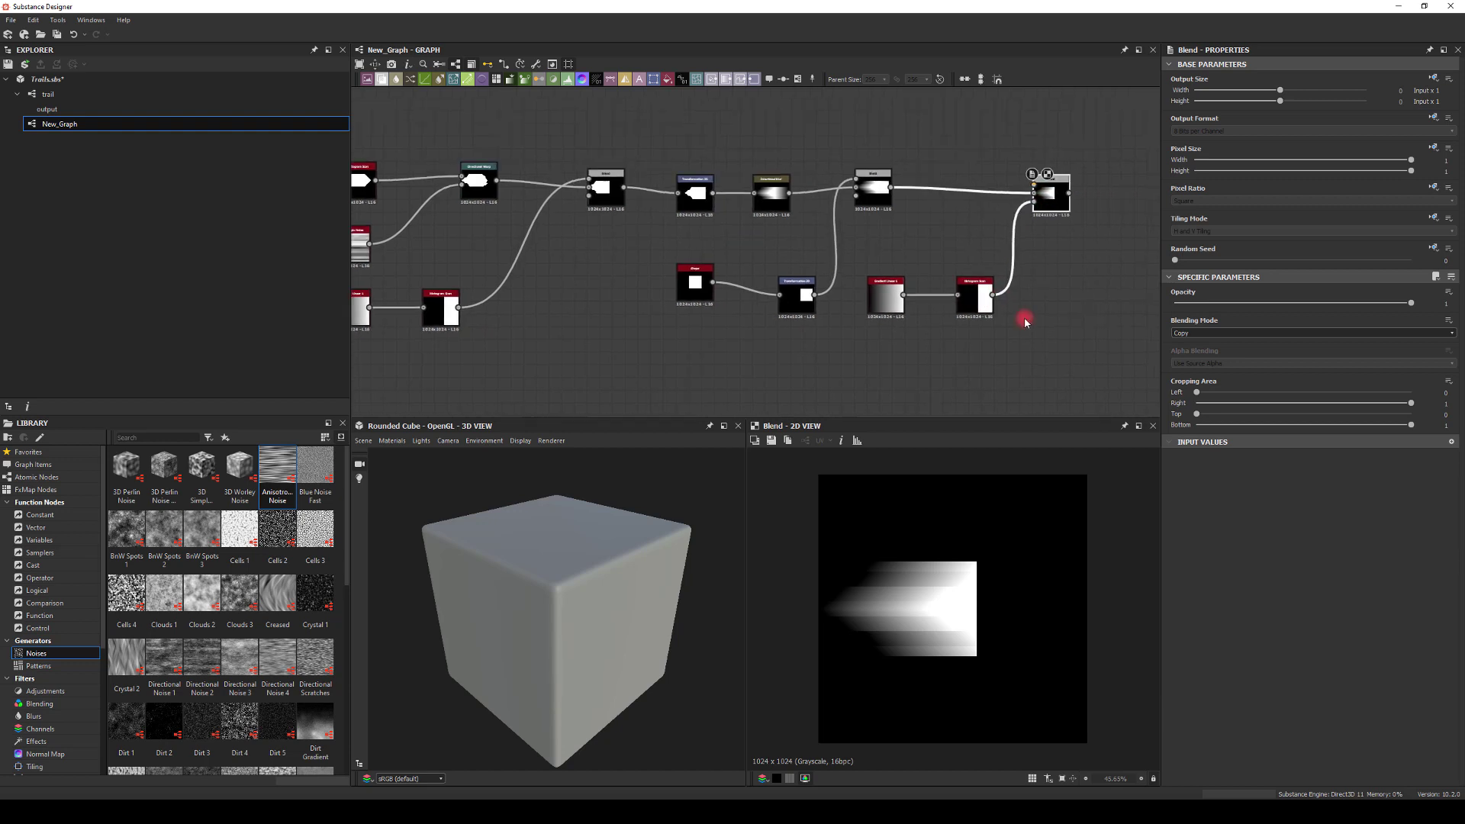
Try the Subtract blending mode on the third Blend and adjust the position of the Histogram Scan feeding it.
click(1208, 335)
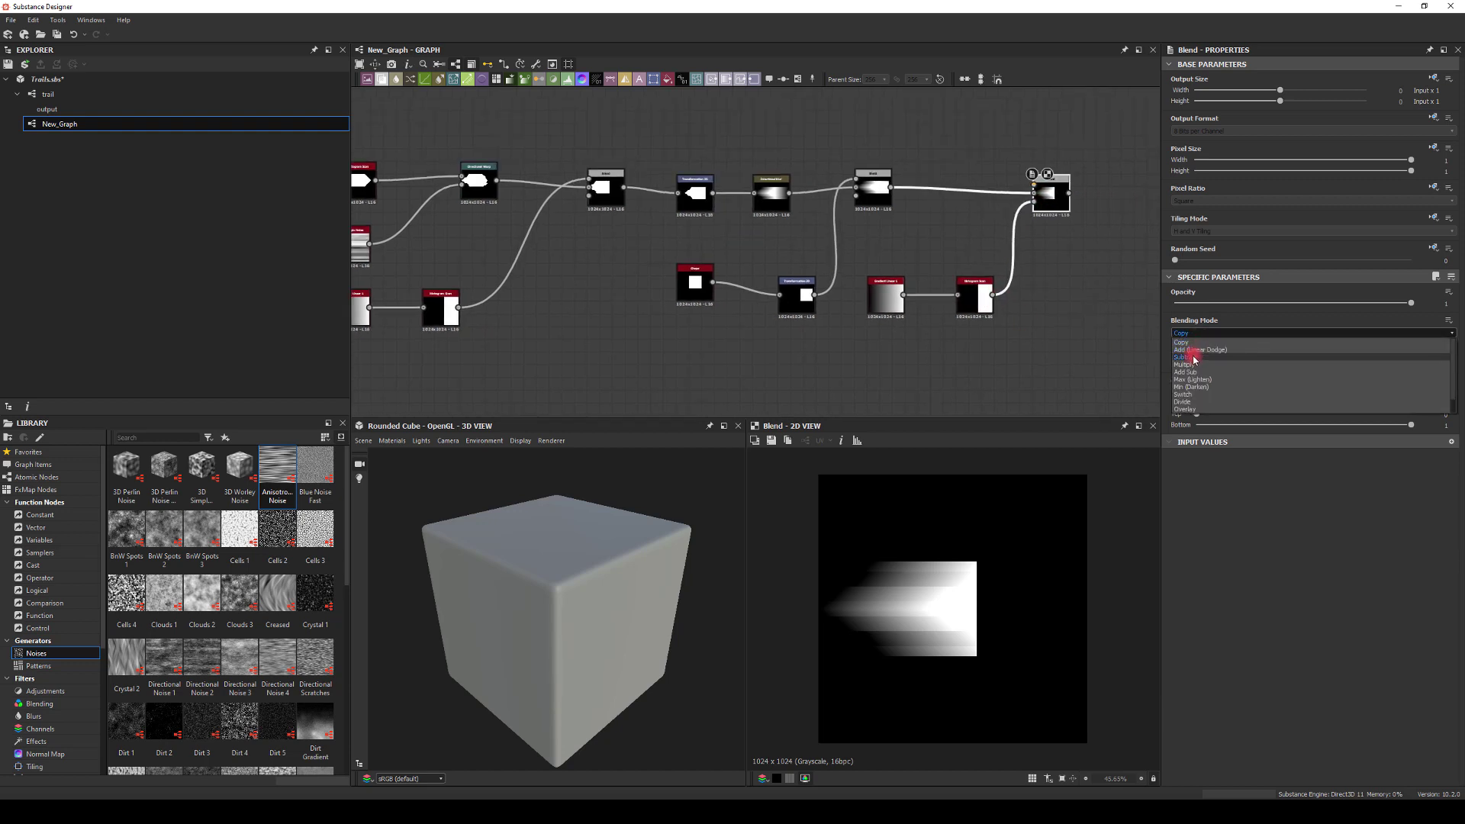
click(1194, 360)
middle_drag(1068, 284, 1003, 284)
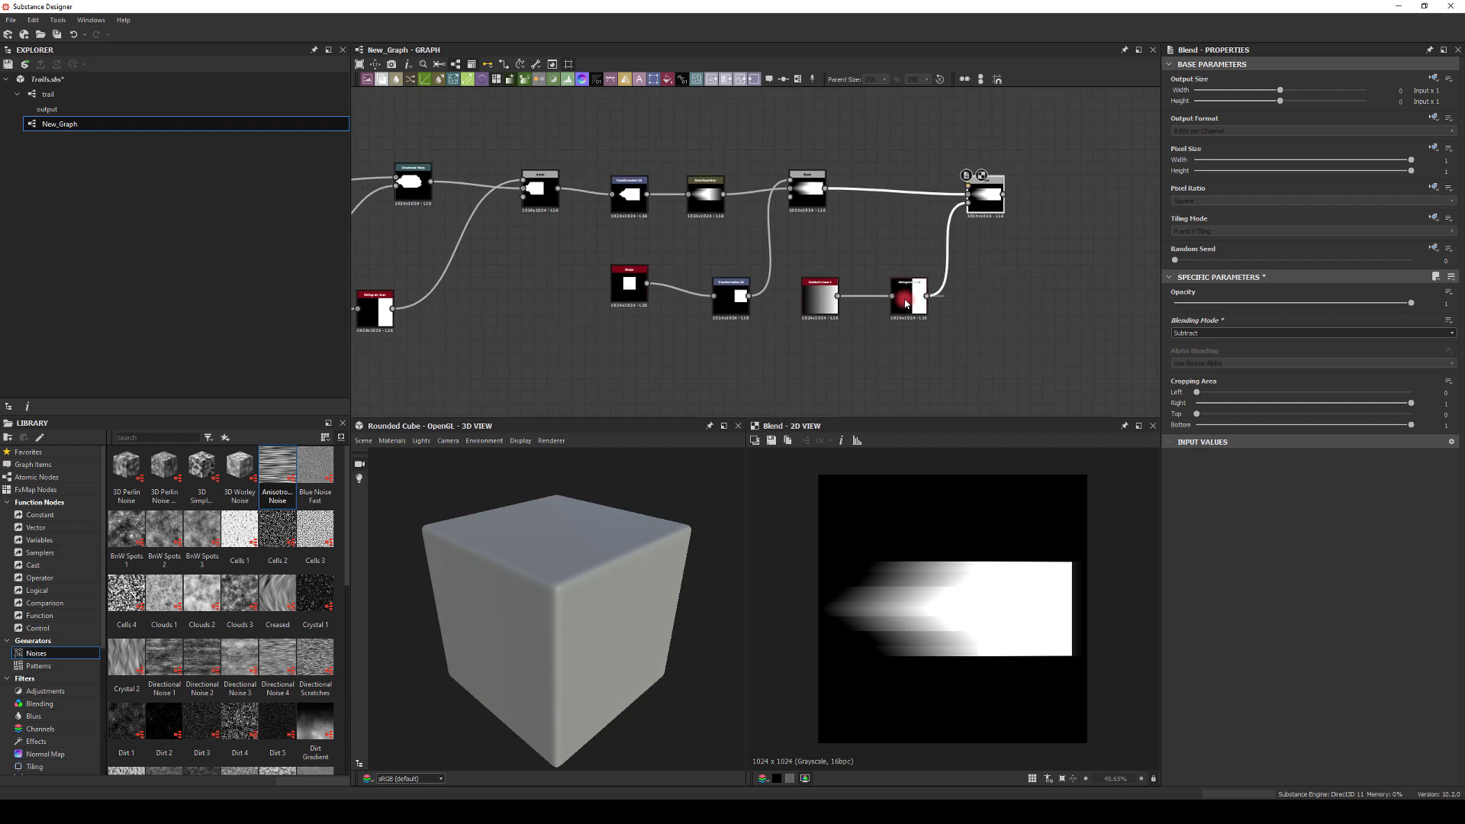
click(908, 298)
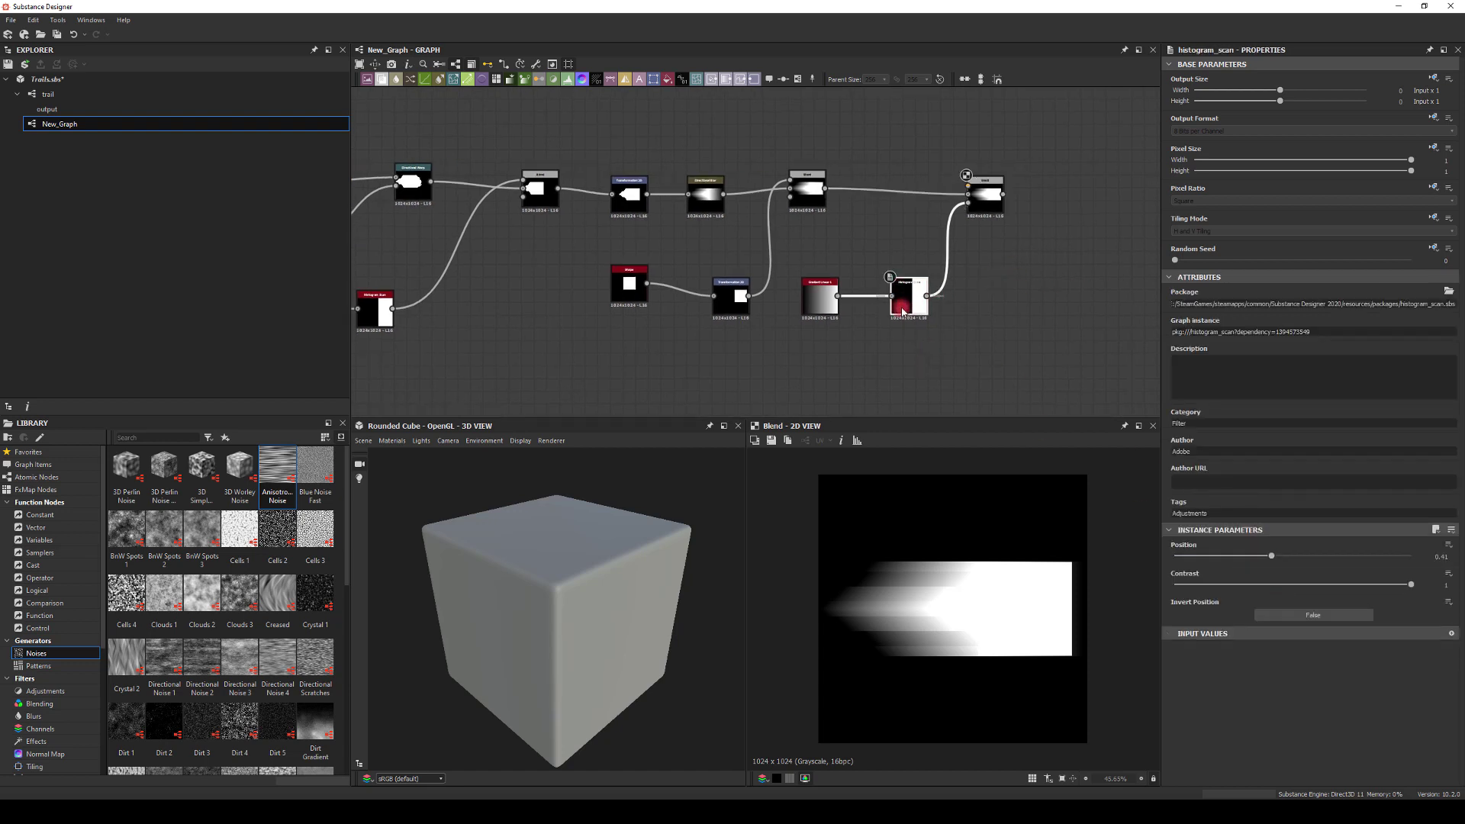
drag(1271, 559, 1303, 554)
Set the third Blend's blending mode back to Copy.
click(984, 199)
click(1142, 331)
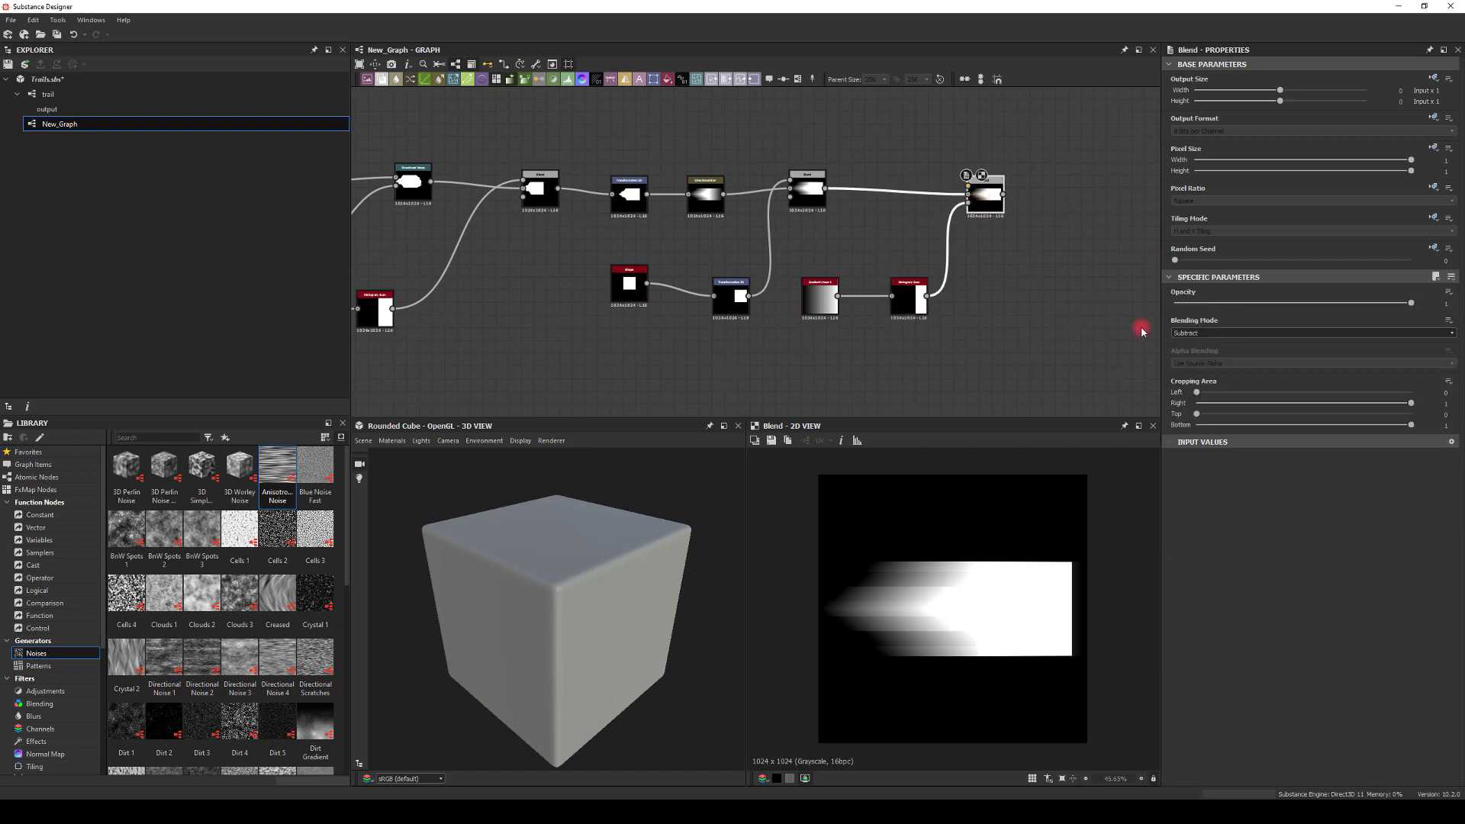
click(1188, 333)
click(1188, 345)
click(1186, 333)
click(1181, 343)
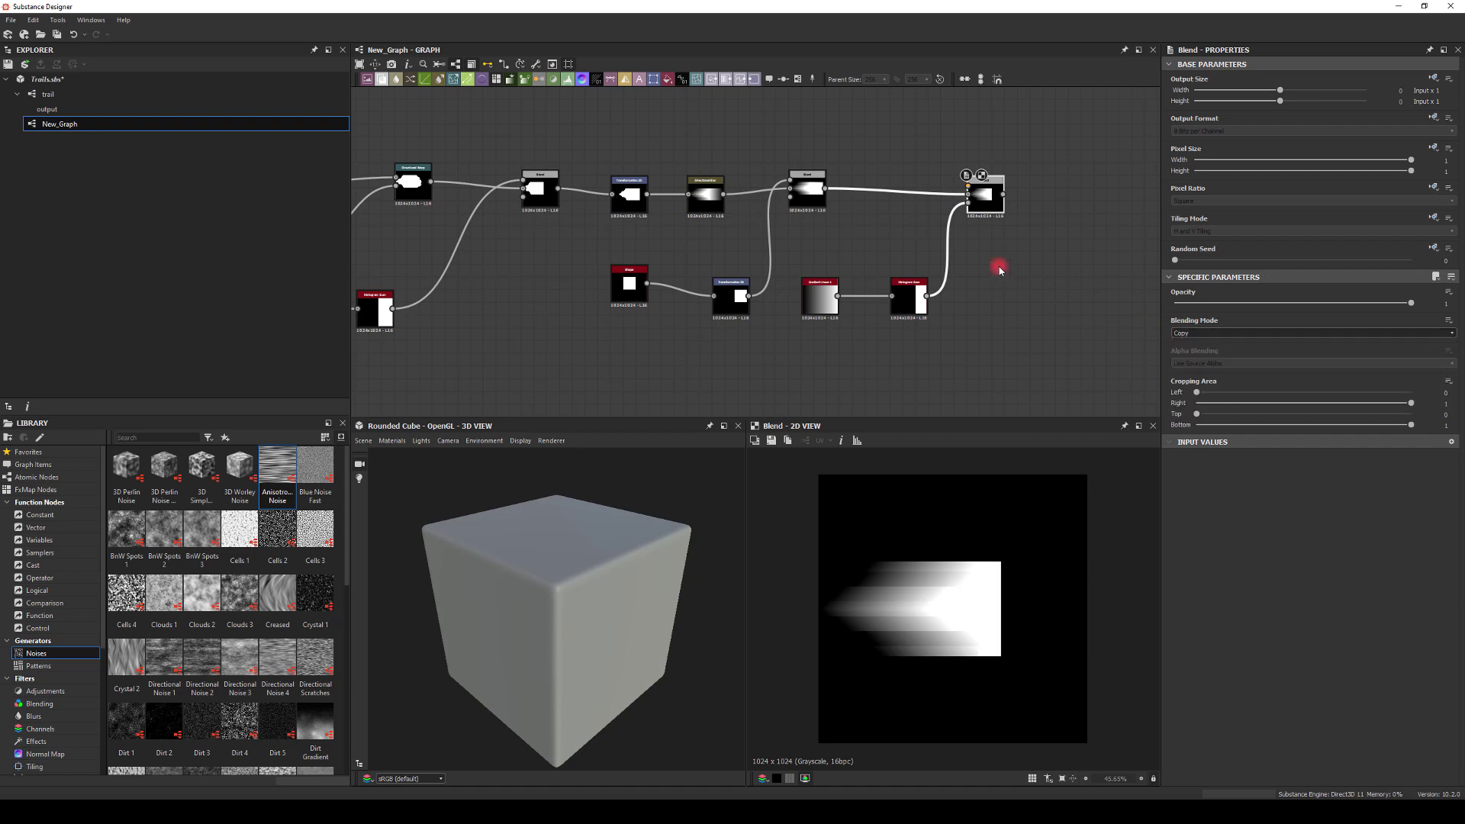
click(1178, 333)
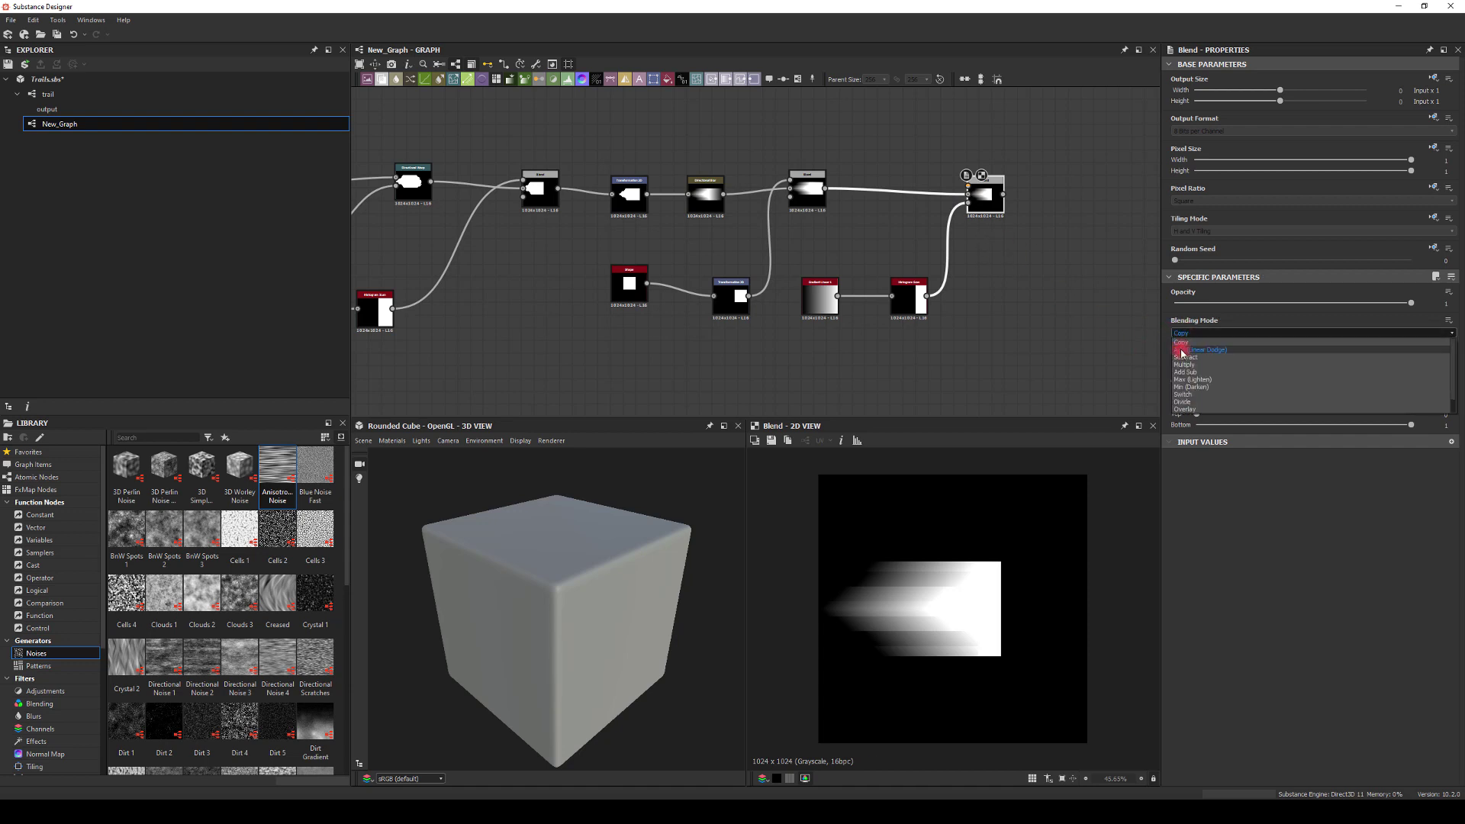
click(972, 281)
Set the position of the Histogram Scan feeding the third Blend to 0.3.
click(908, 299)
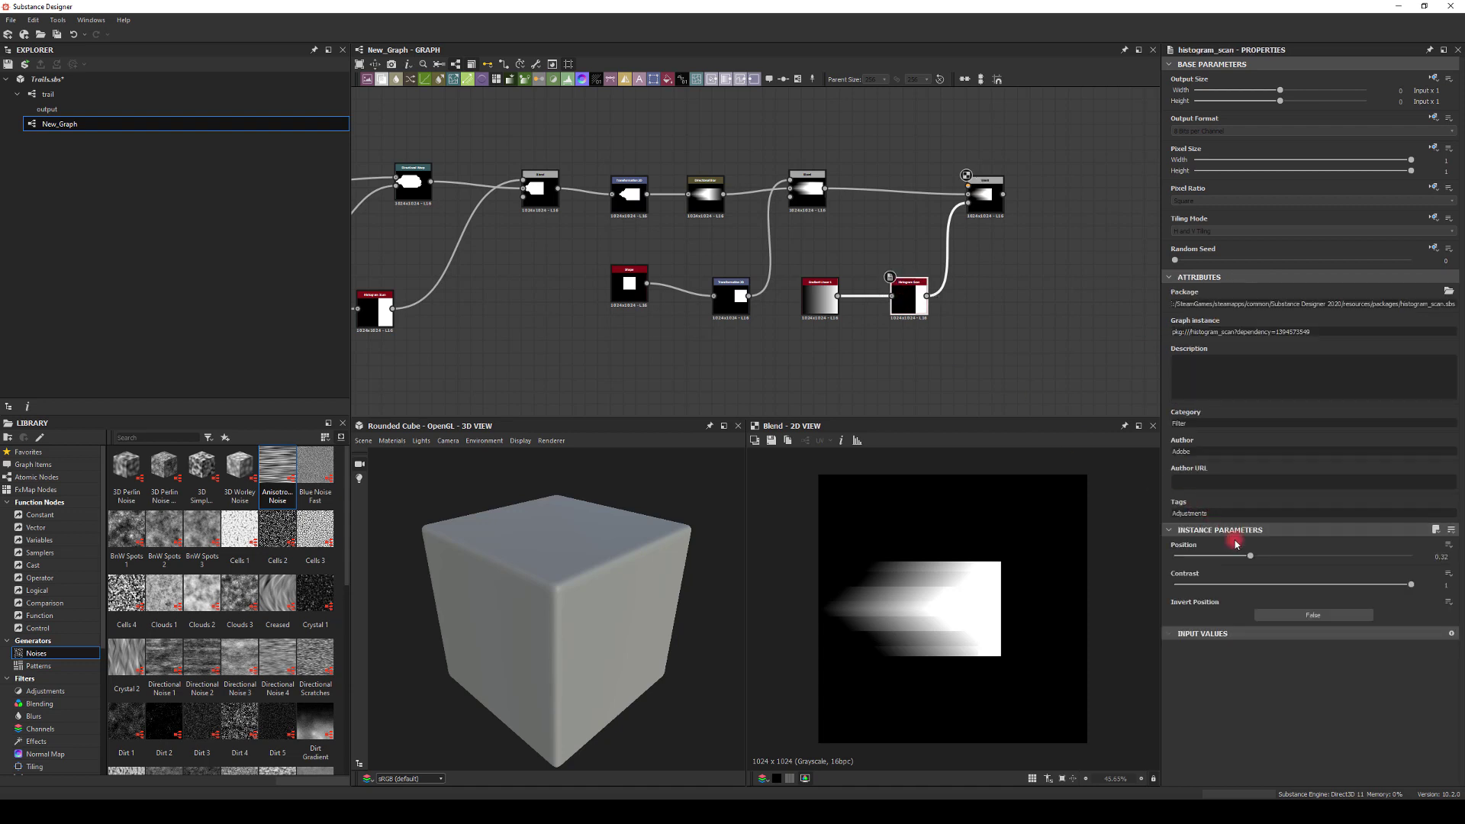
mouse_move(1249, 559)
mouse_down()
mouse_move(1295, 558)
mouse_move(1187, 558)
mouse_move(1260, 559)
mouse_move(1248, 558)
mouse_up()
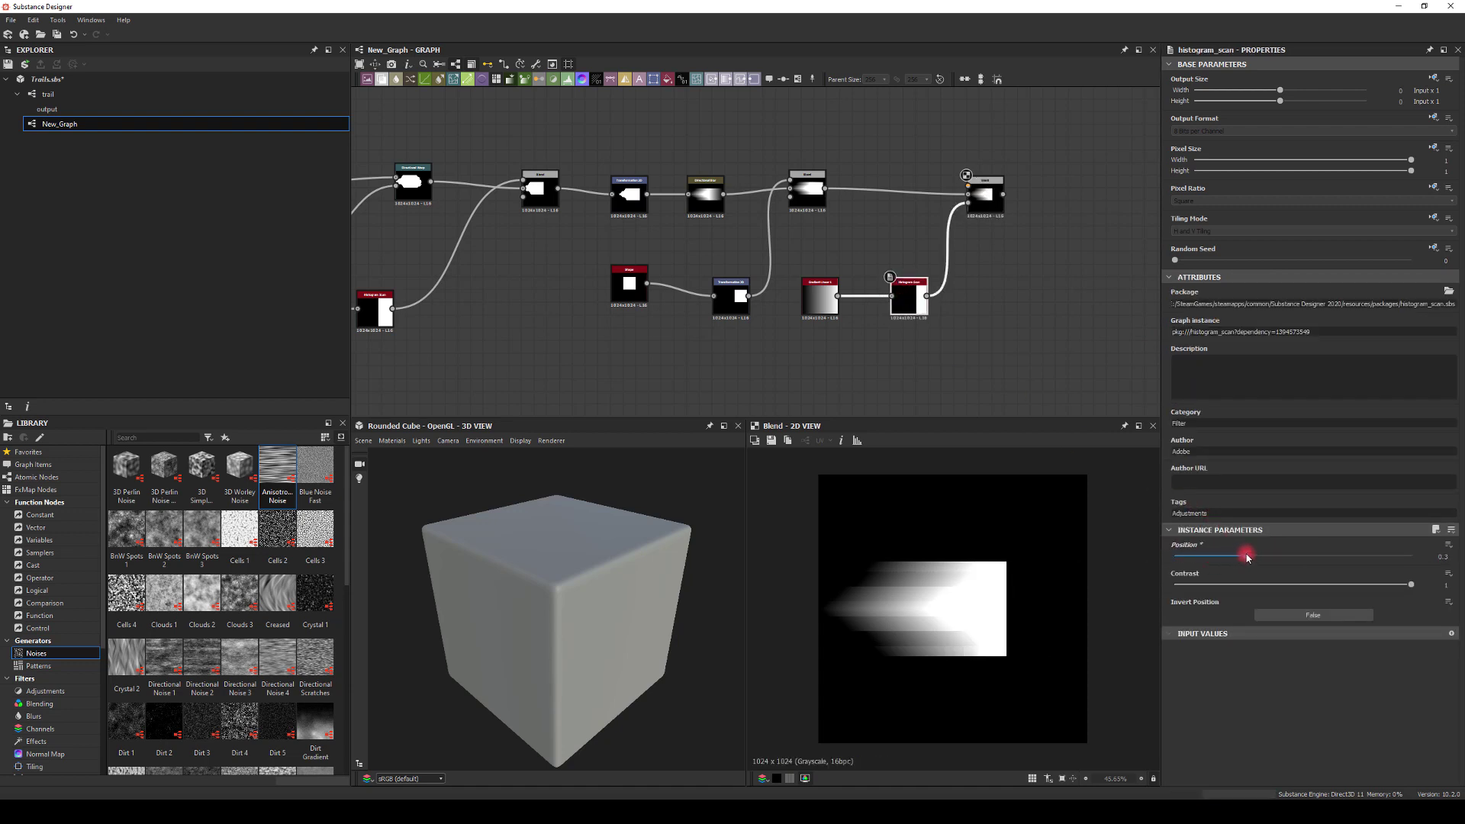
middle_drag(1013, 365, 993, 396)
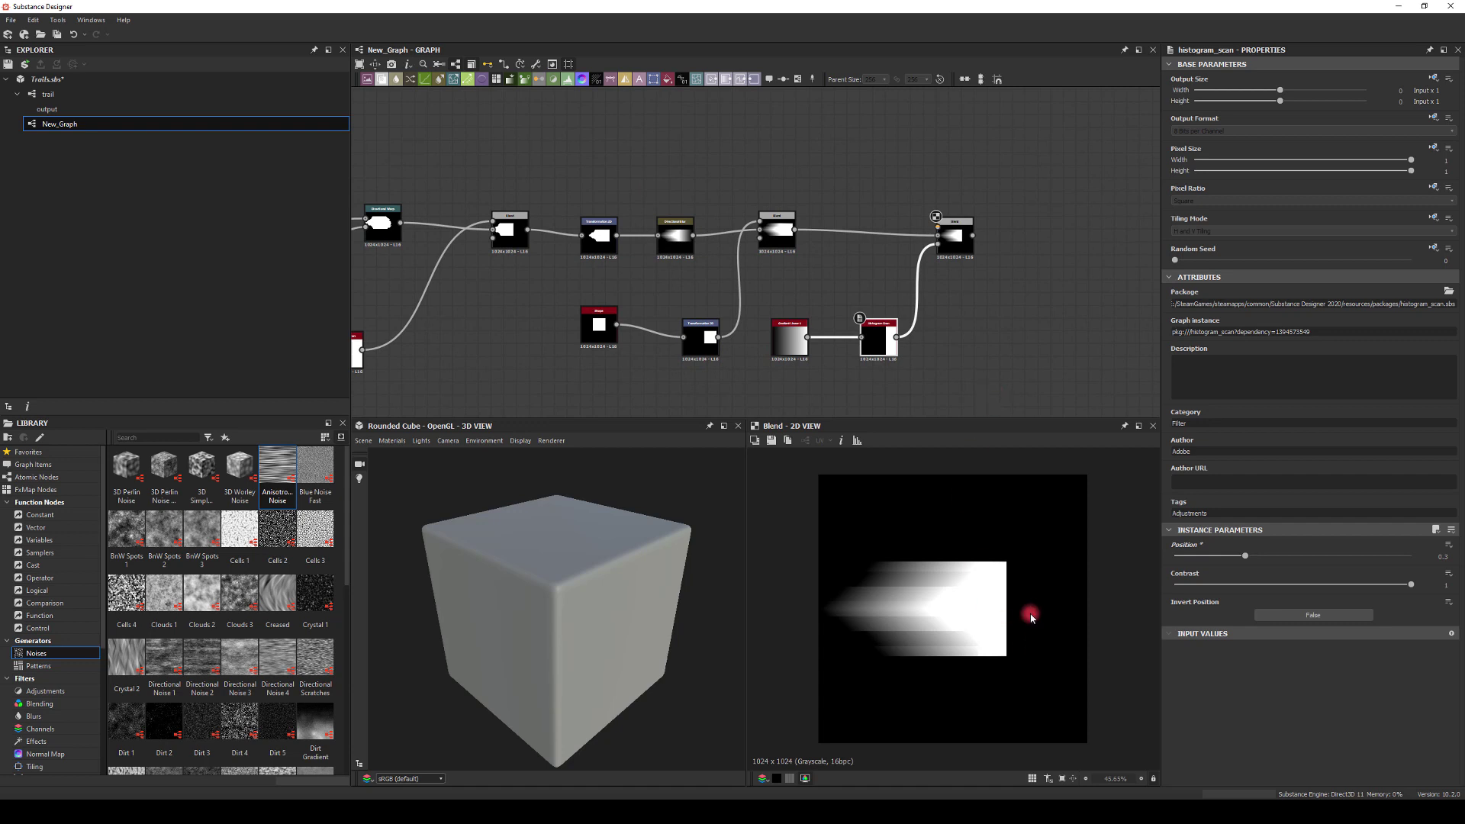
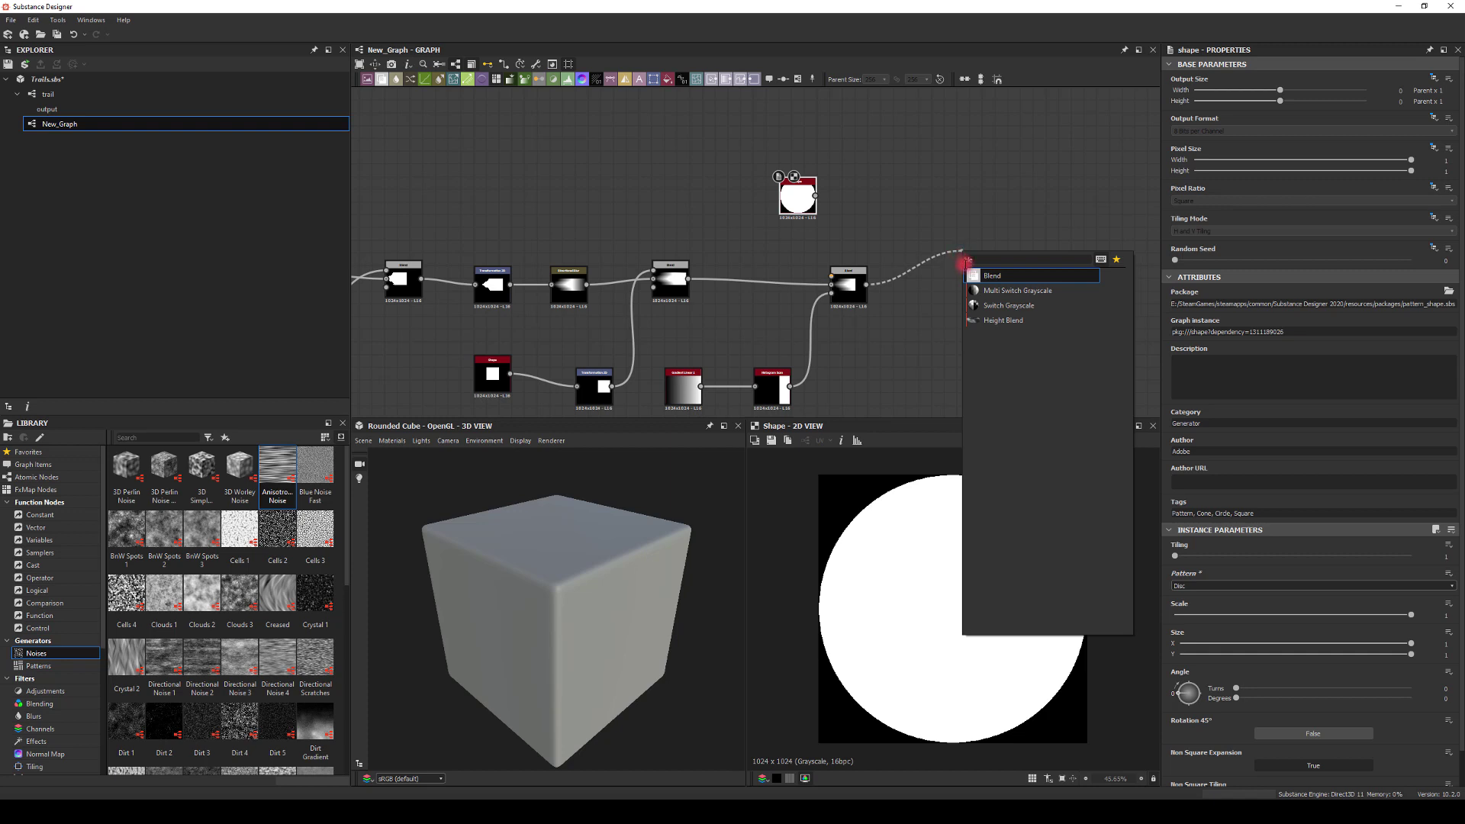
Add a fourth Blend after the third, connect the disc Shape to its foreground input and set the disc's scale to 0.4.
click(973, 272)
drag(815, 197, 959, 238)
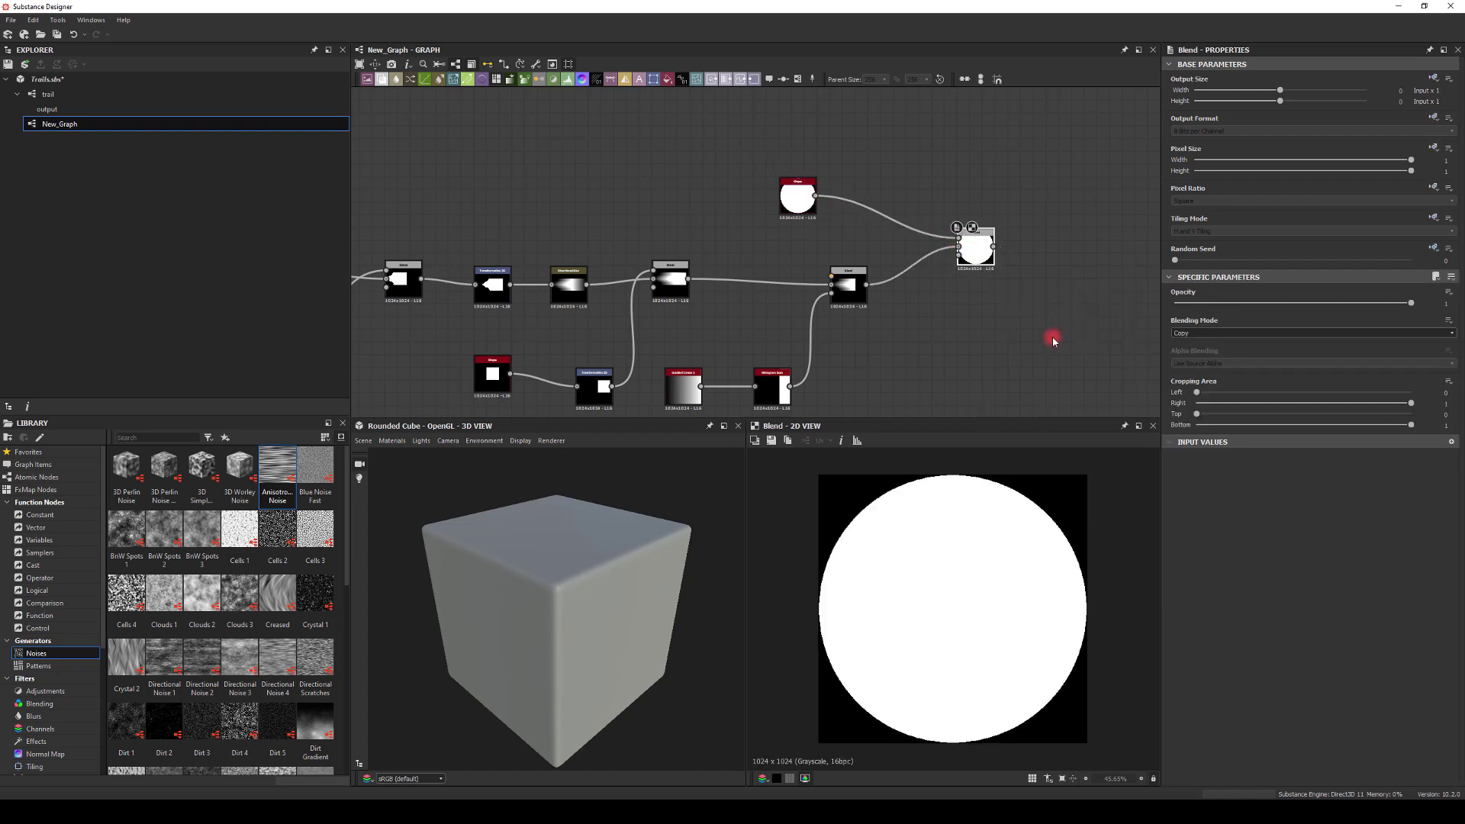
click(797, 197)
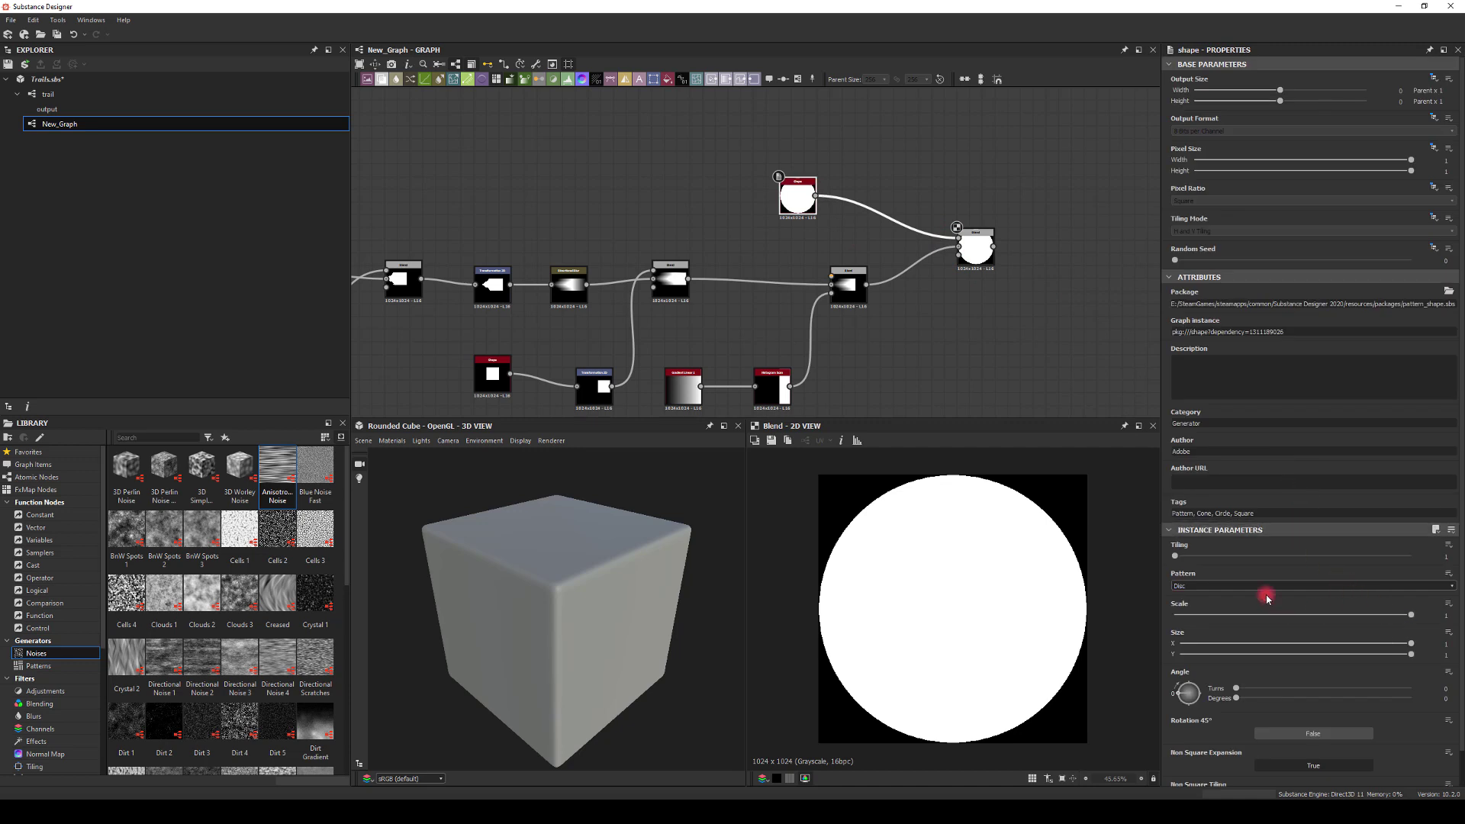
drag(1410, 617, 1268, 615)
Set the fourth Blend's blending mode to Add (Linear Dodge).
click(973, 245)
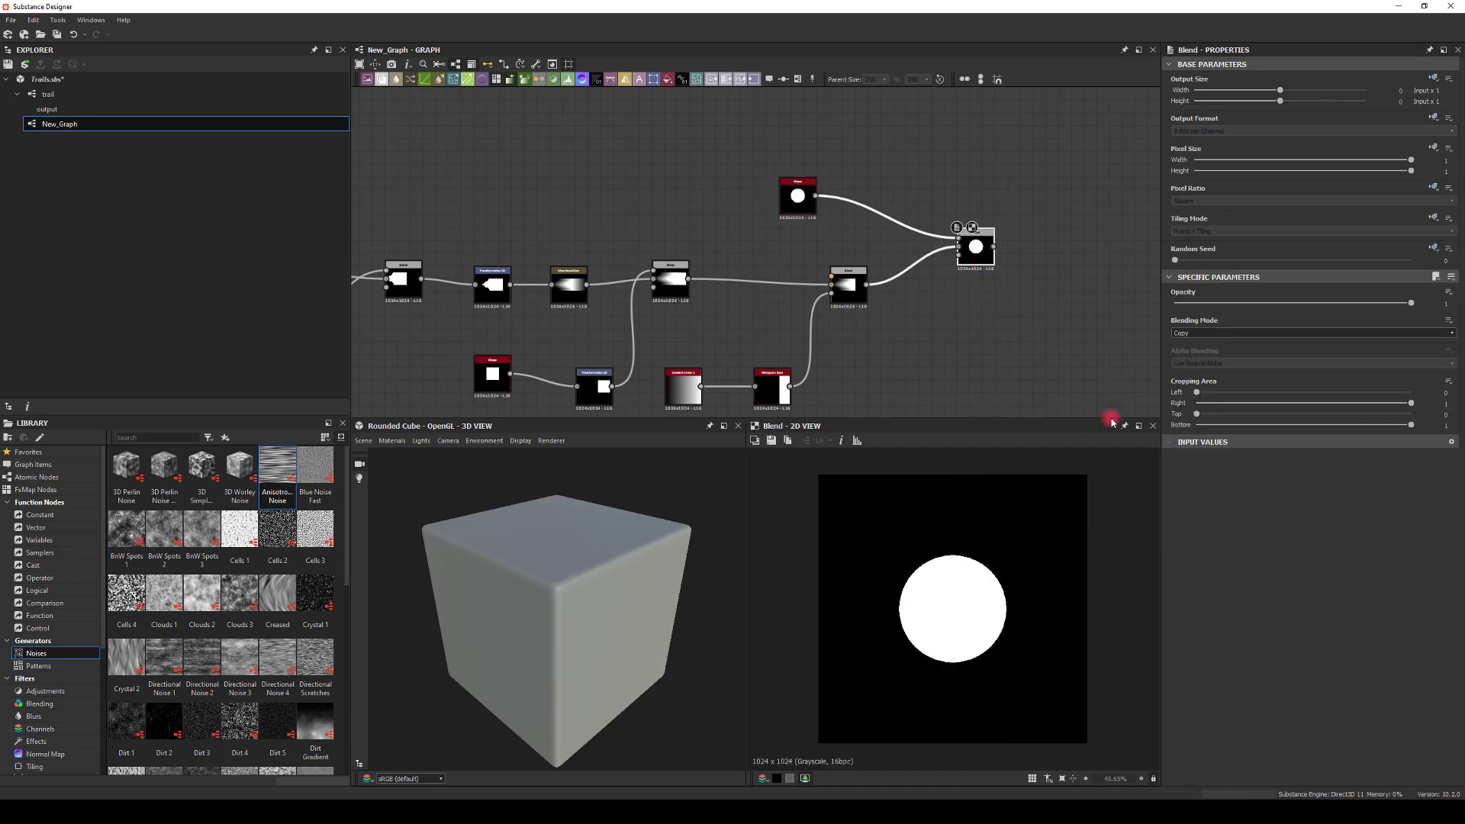
click(1205, 334)
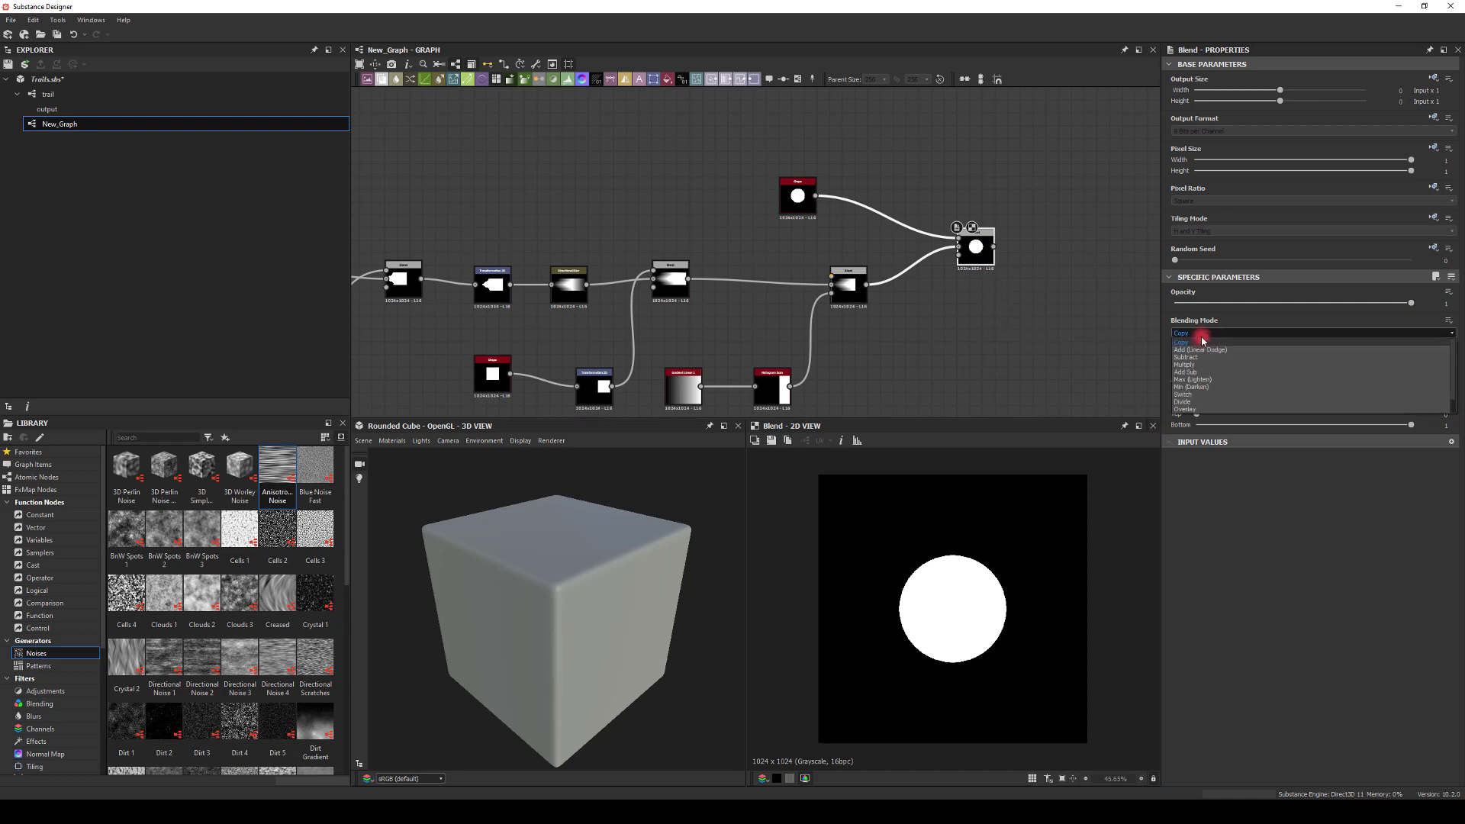
click(1198, 348)
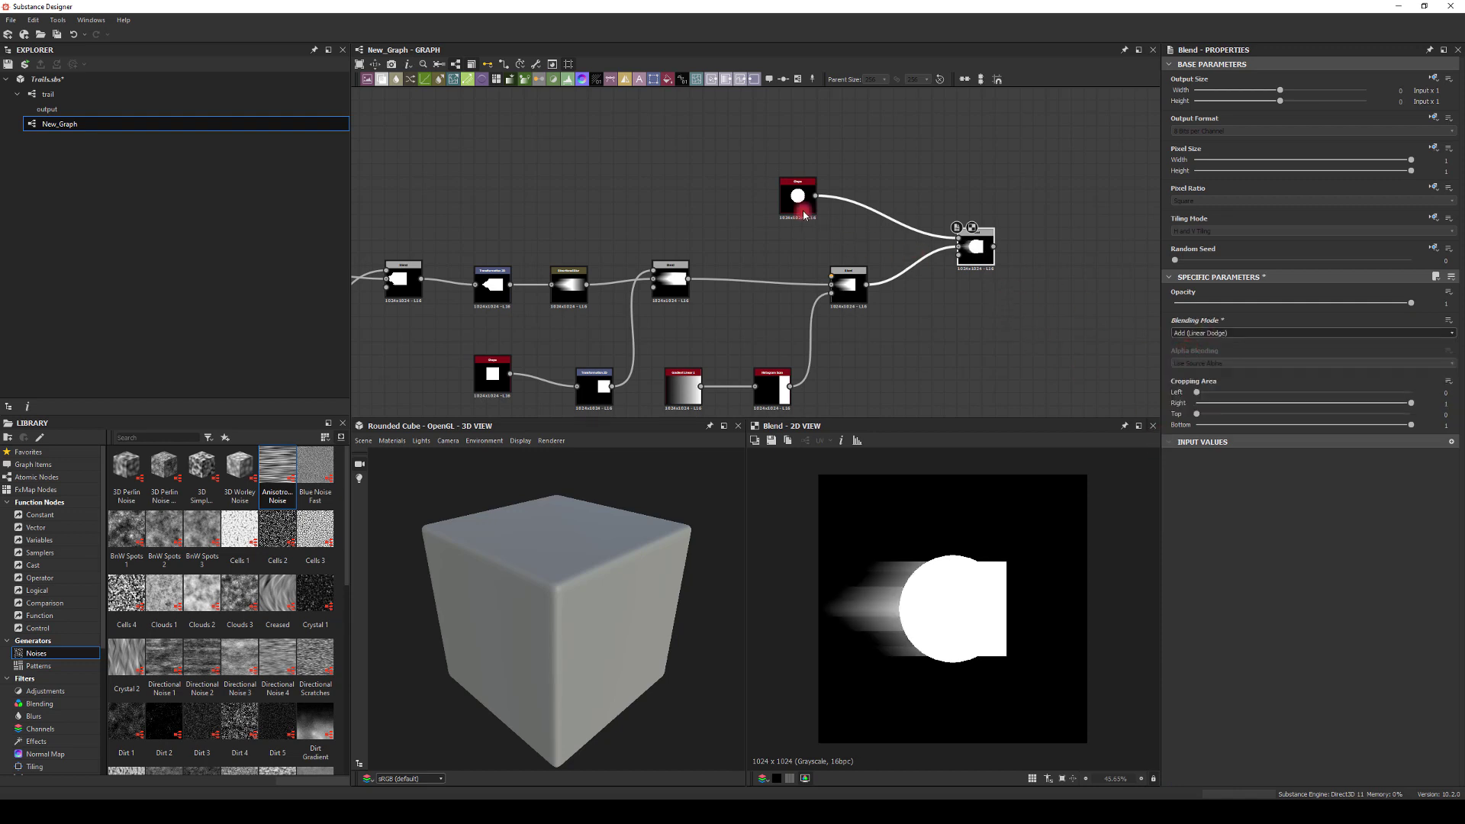
Move the disc Shape farther from the fourth Blend and reduce its scale to 0.36.
drag(798, 202, 766, 189)
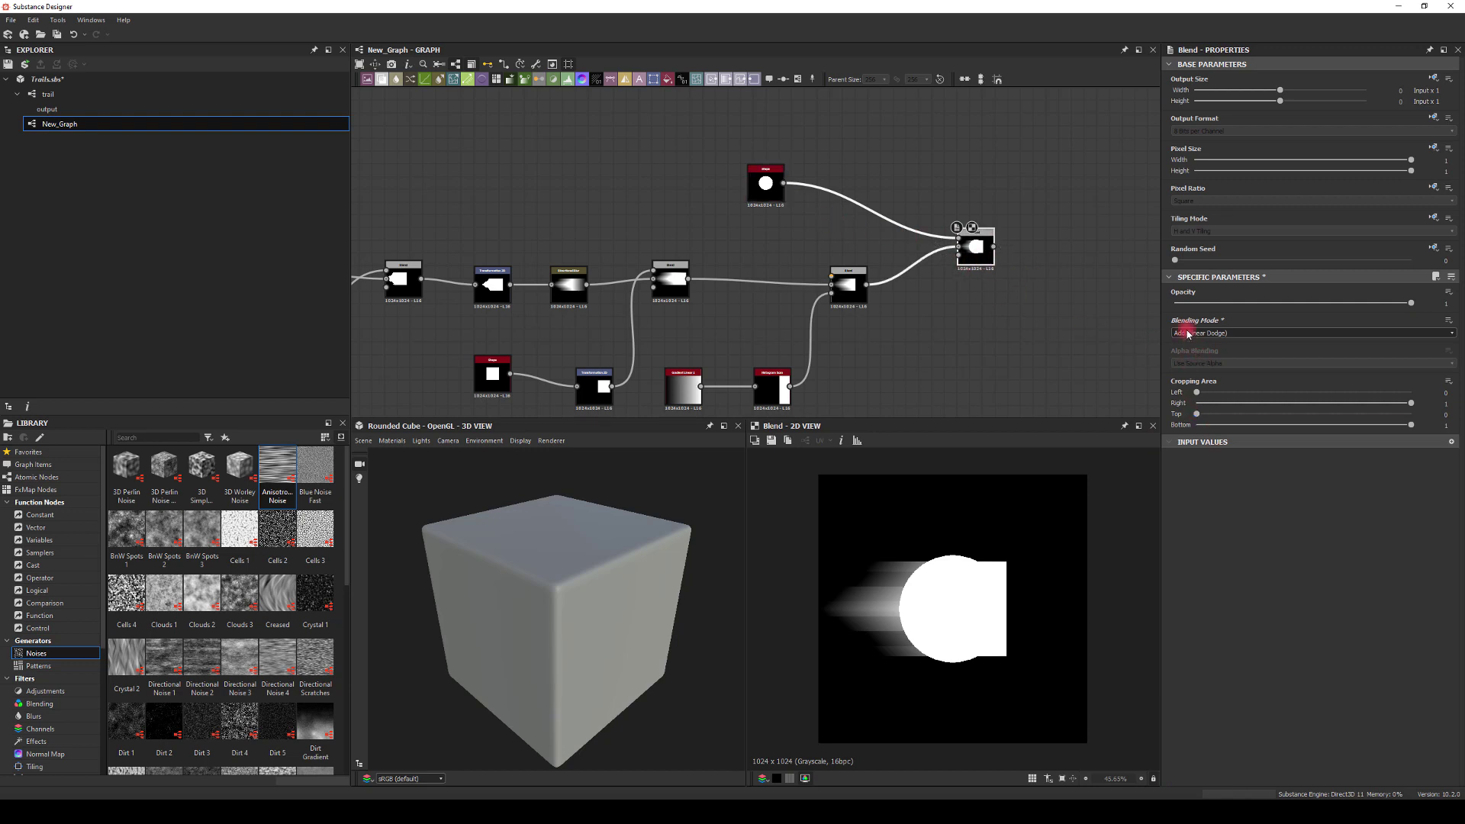
click(774, 194)
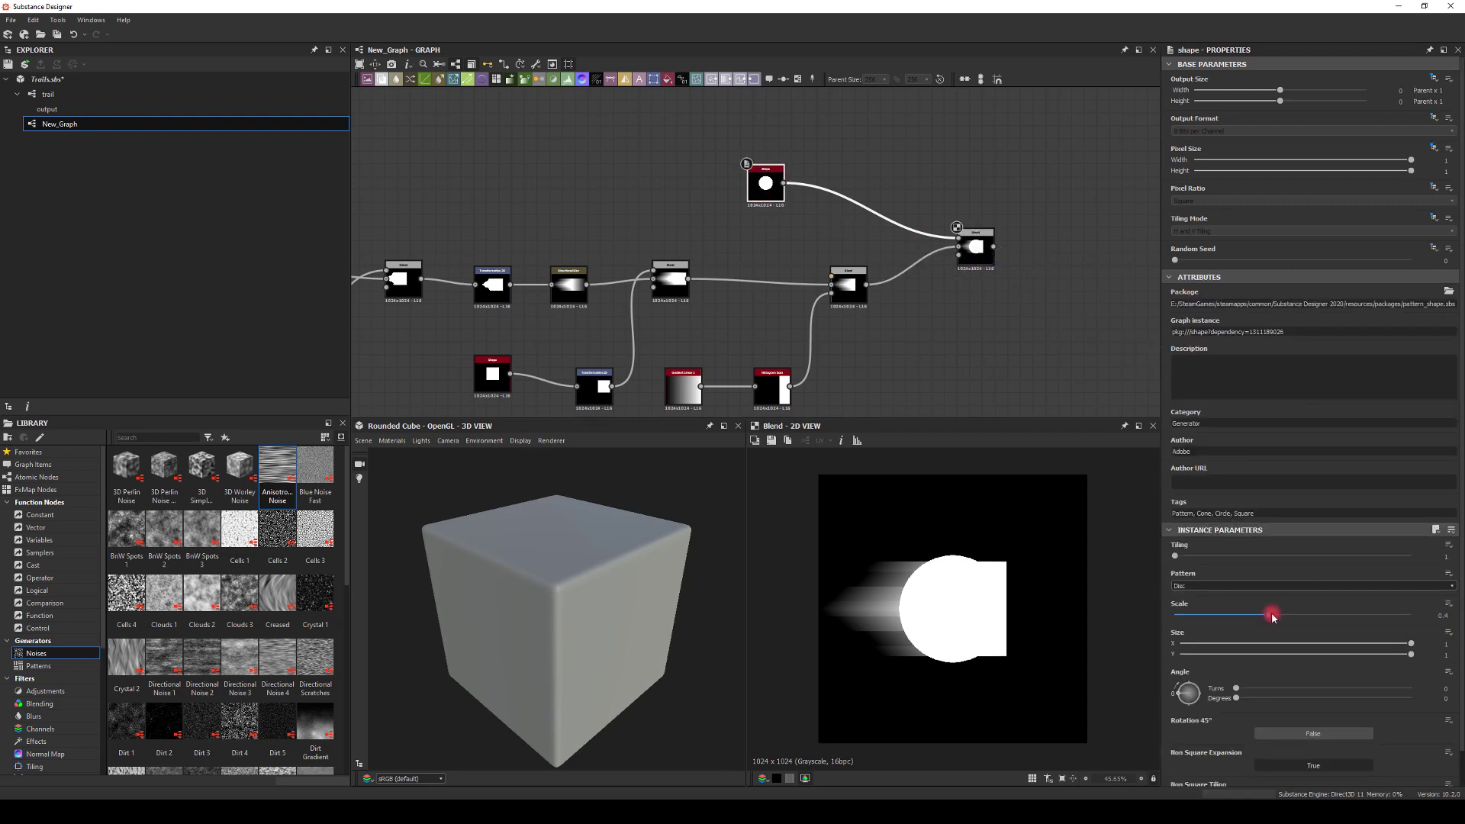
drag(1269, 614, 1260, 615)
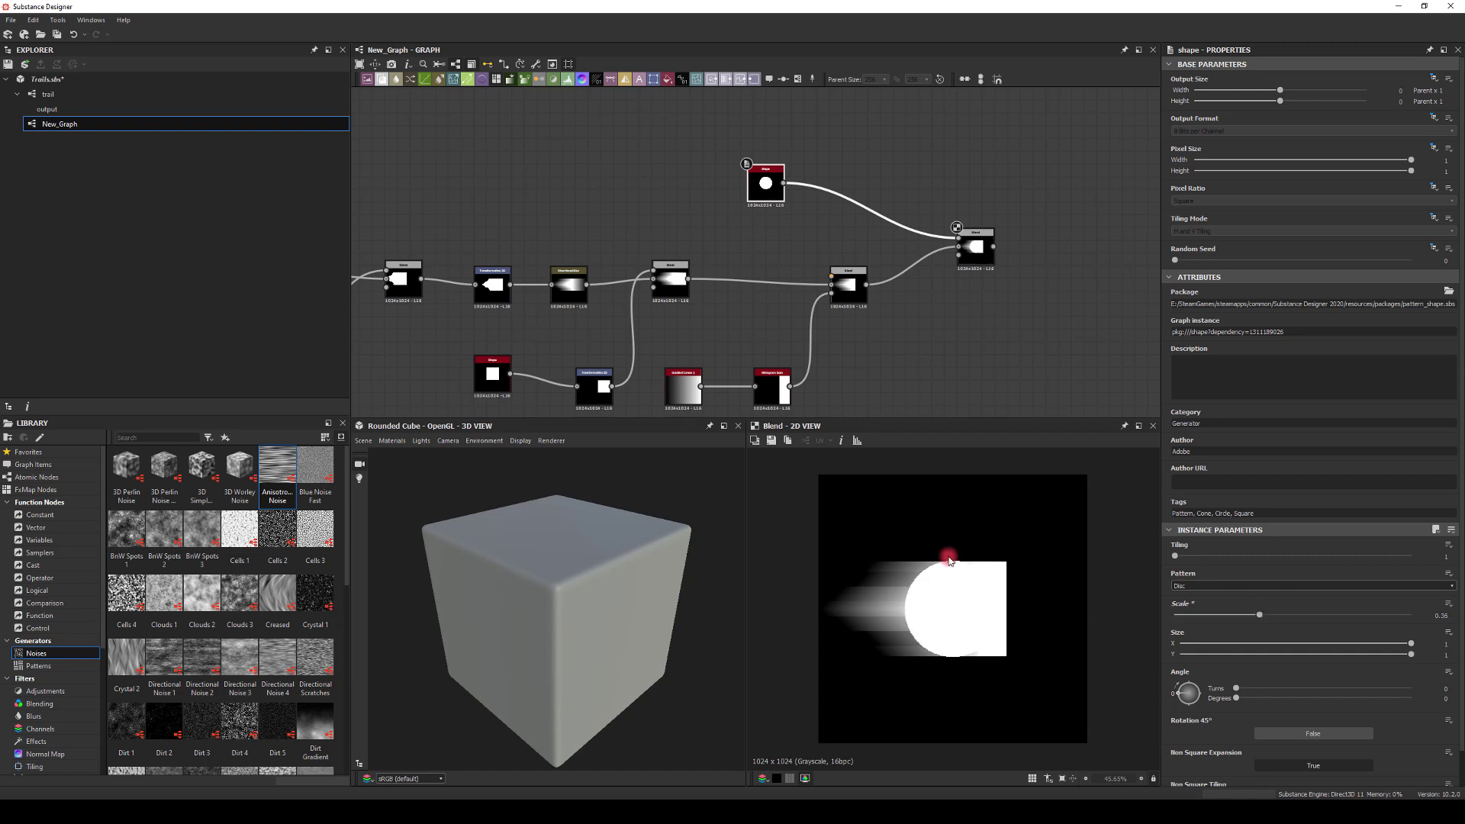
Add a Transformation 2D node fed by the disc Shape and connect its output to the fourth Blend's foreground input.
drag(775, 190, 839, 163)
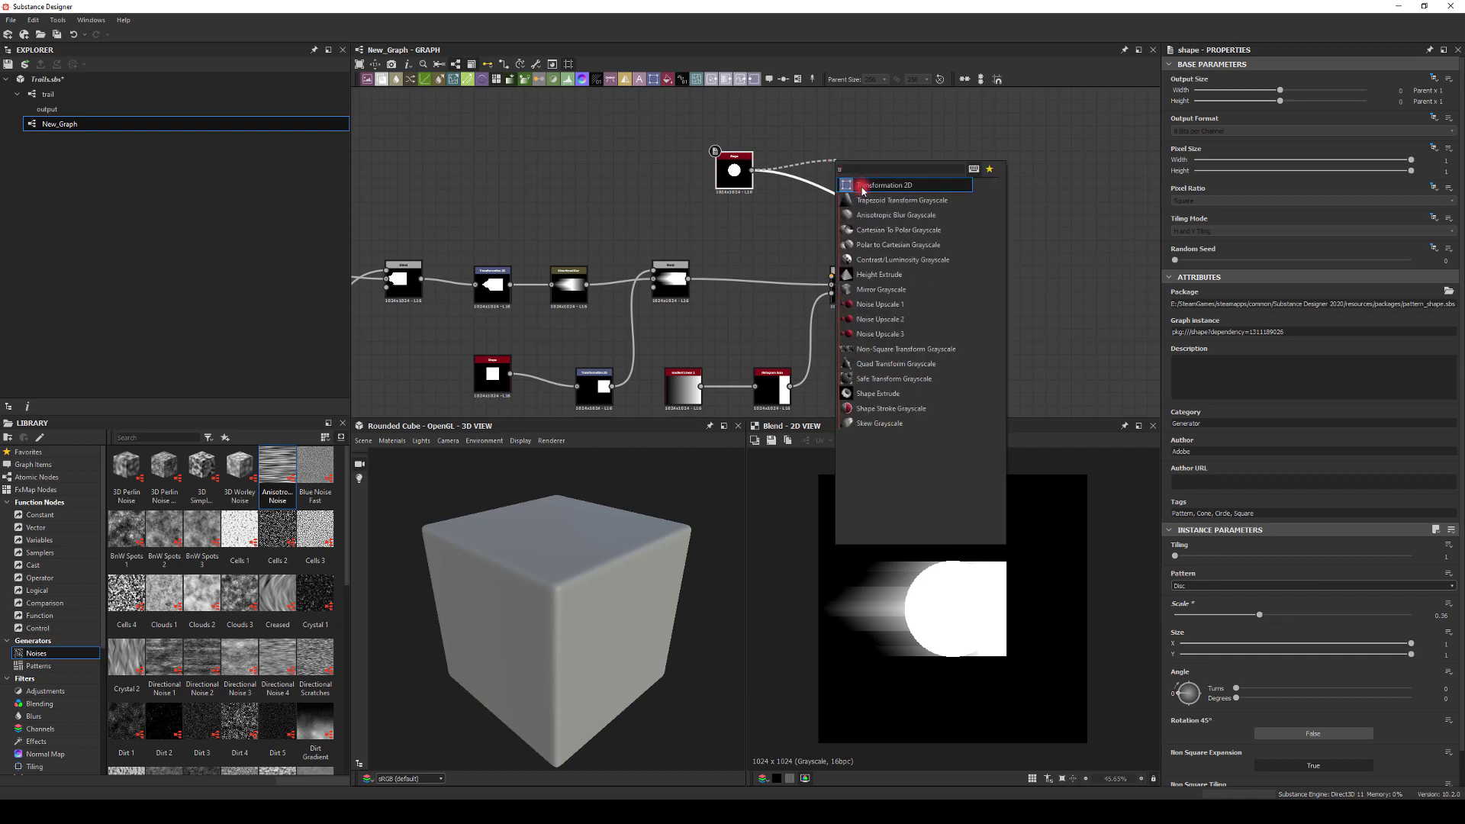
click(885, 185)
drag(867, 158, 959, 239)
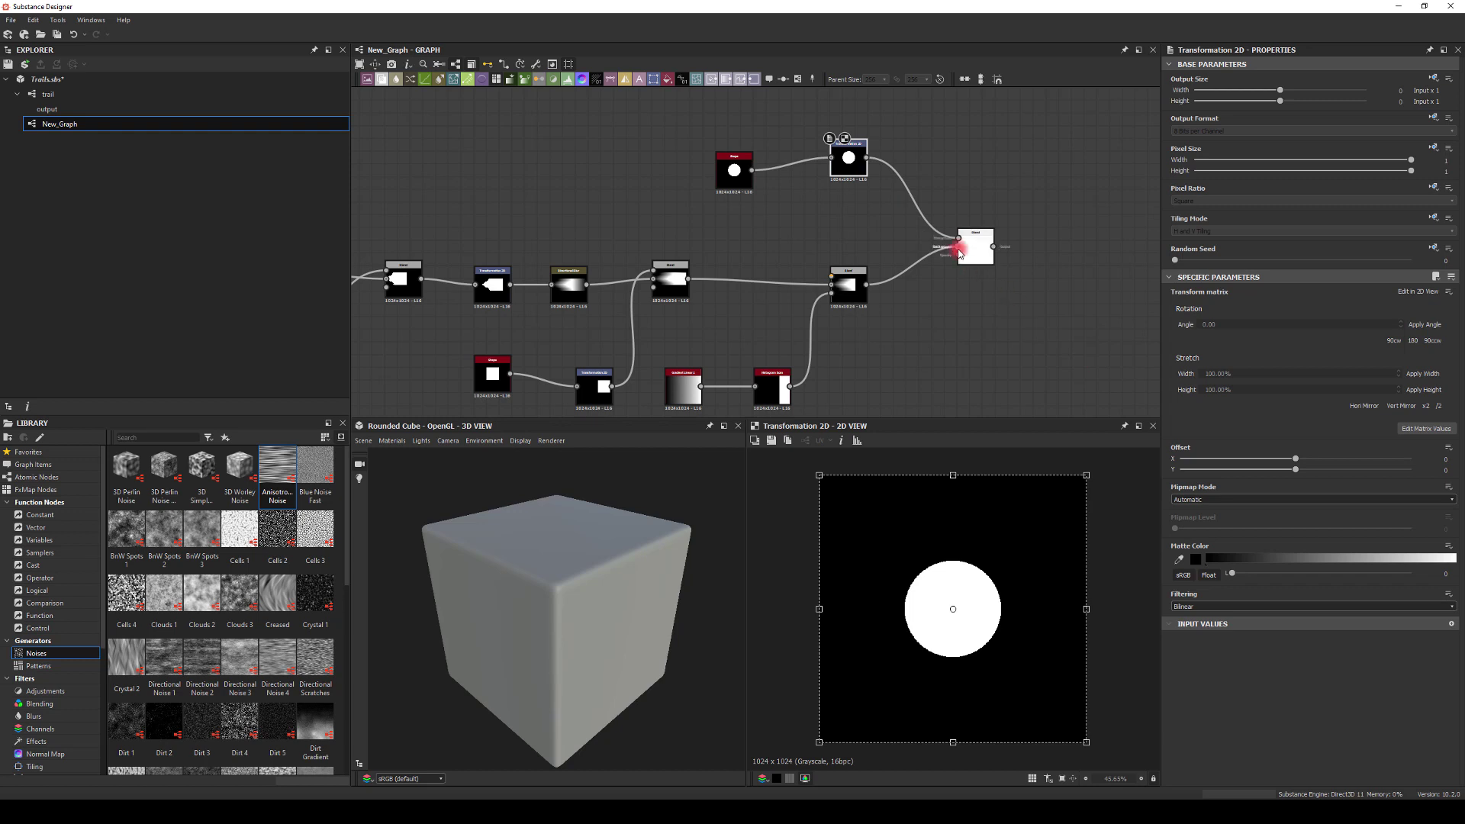
Preview the fourth Blend's output and set the disc's Transformation 2D X offset to -0.21.
double_click(974, 245)
click(933, 214)
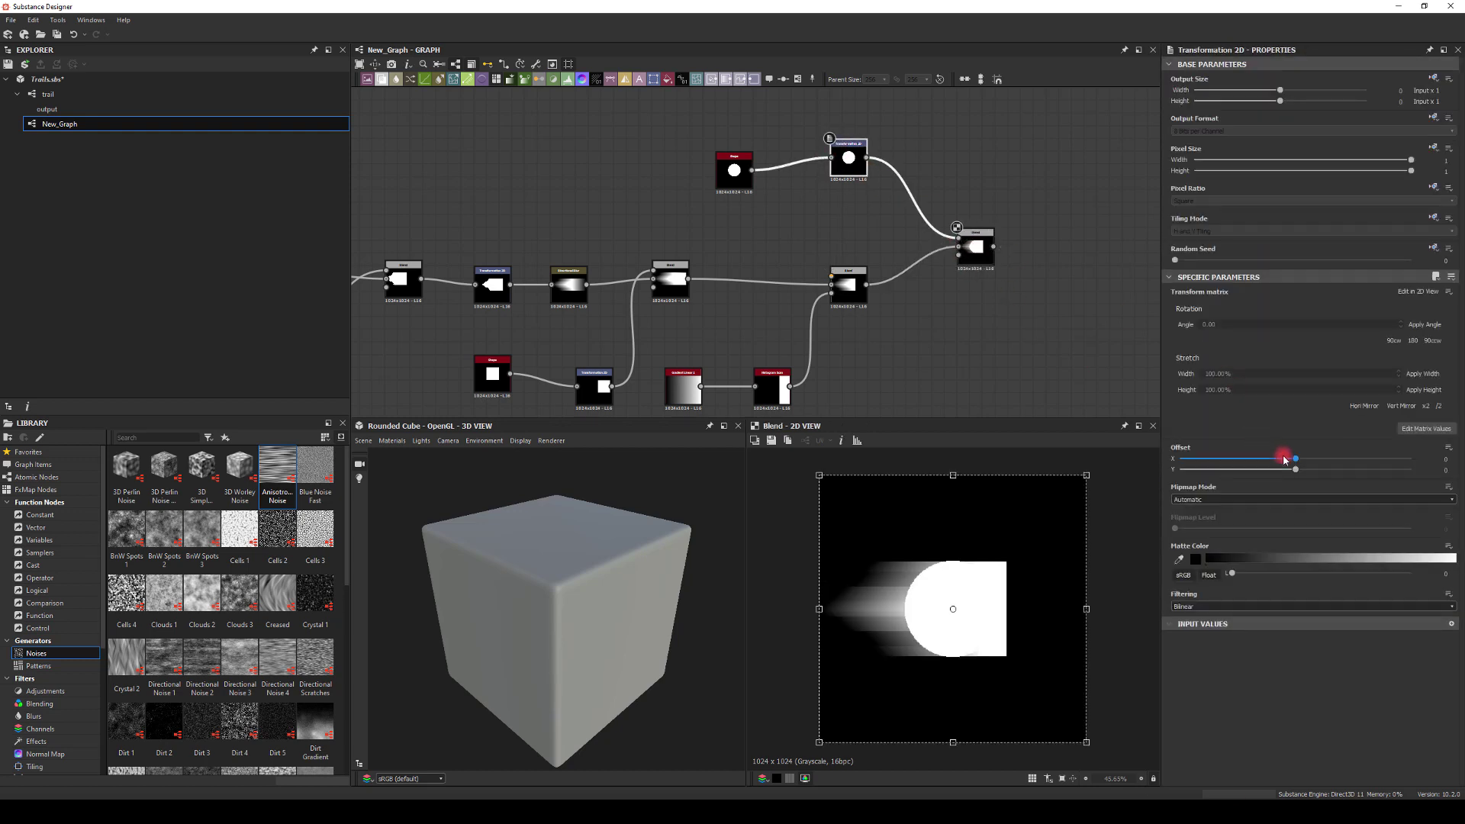
click(973, 246)
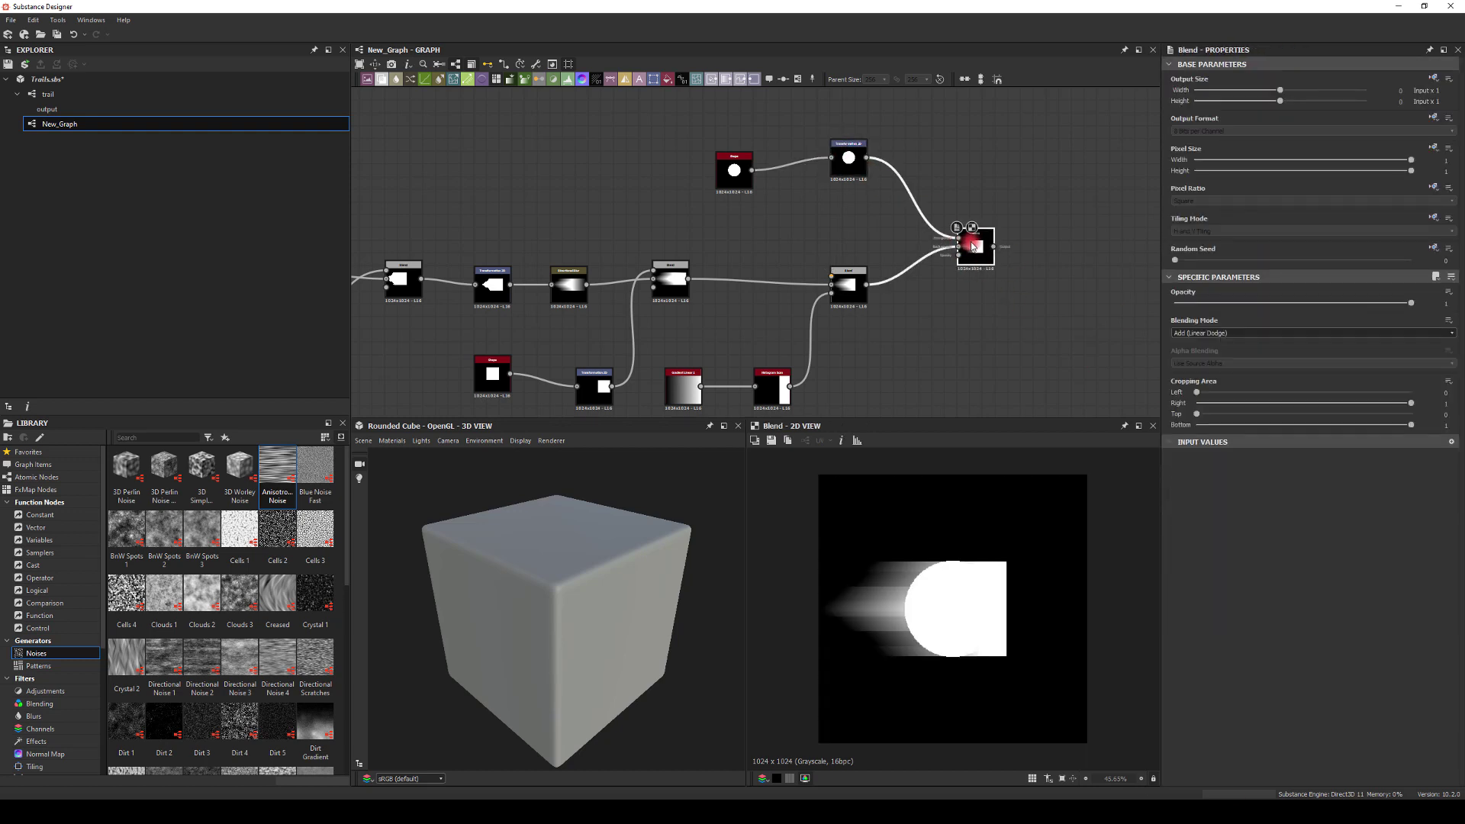
click(845, 158)
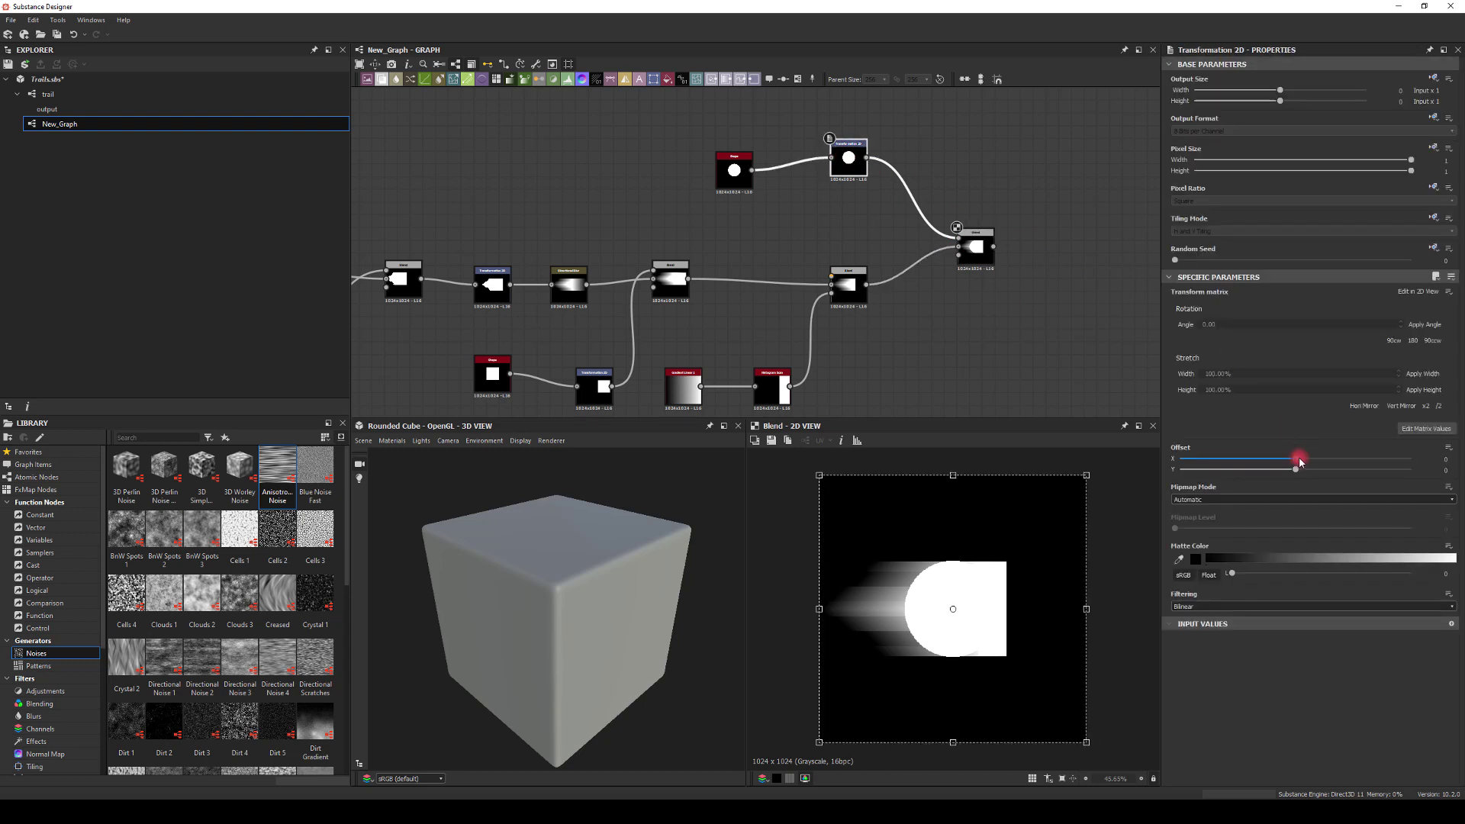
drag(1299, 460, 1247, 463)
scroll(995, 578, up, 4)
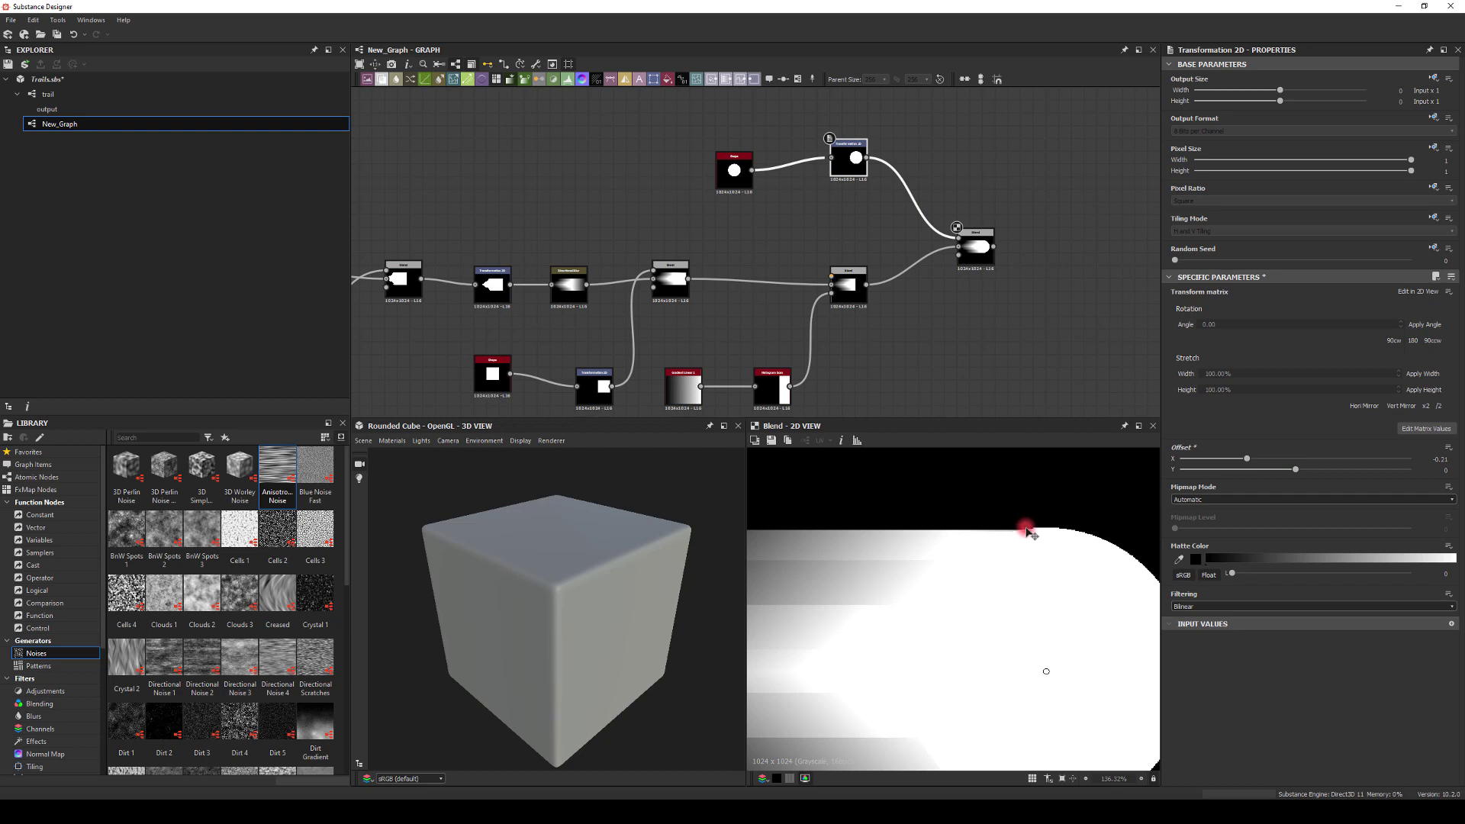
key(f)
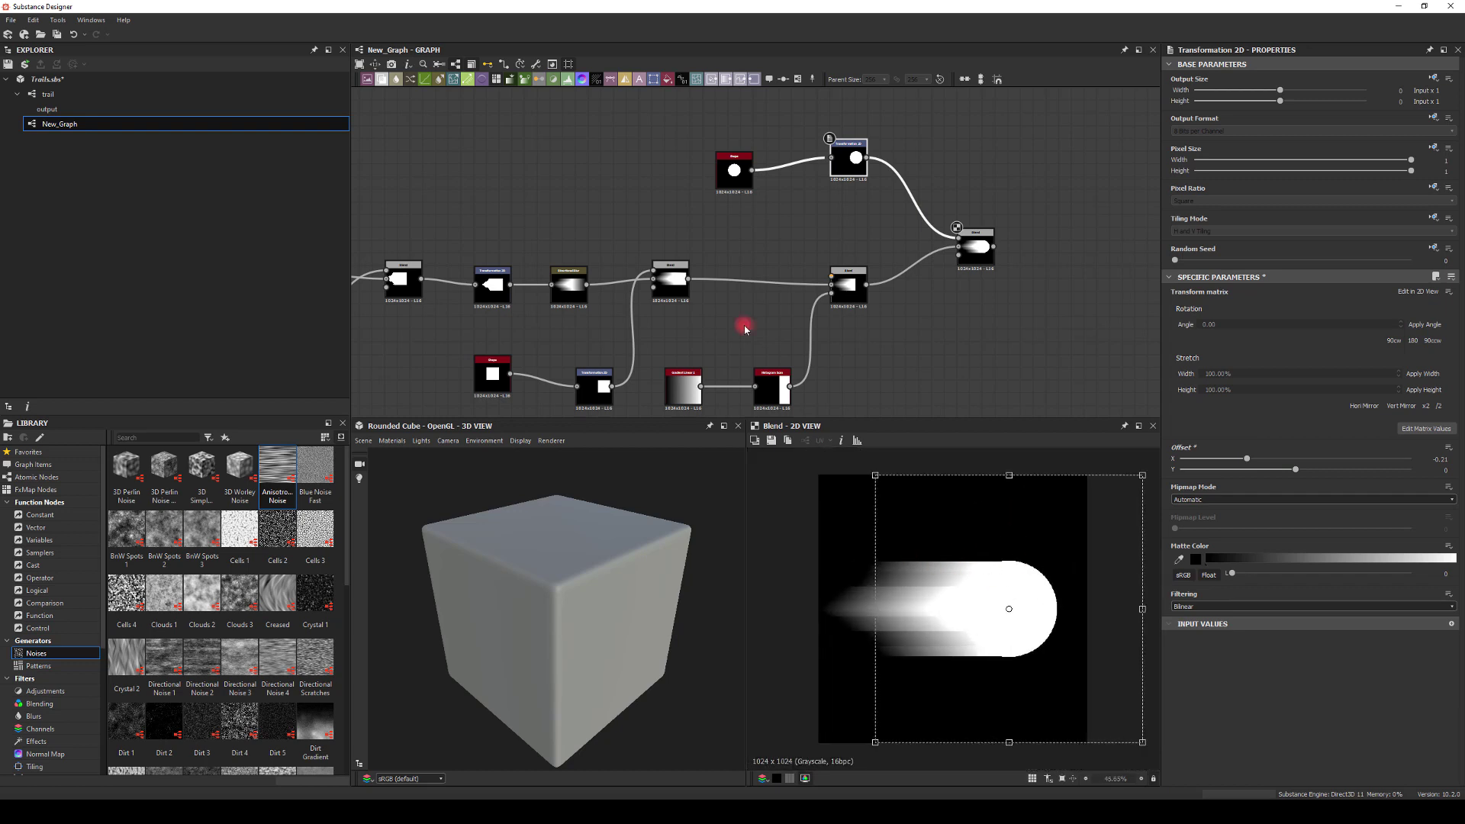
Fine-tune the disc Shape's scale to 0.352 so its edge lines up with the trail body.
click(733, 165)
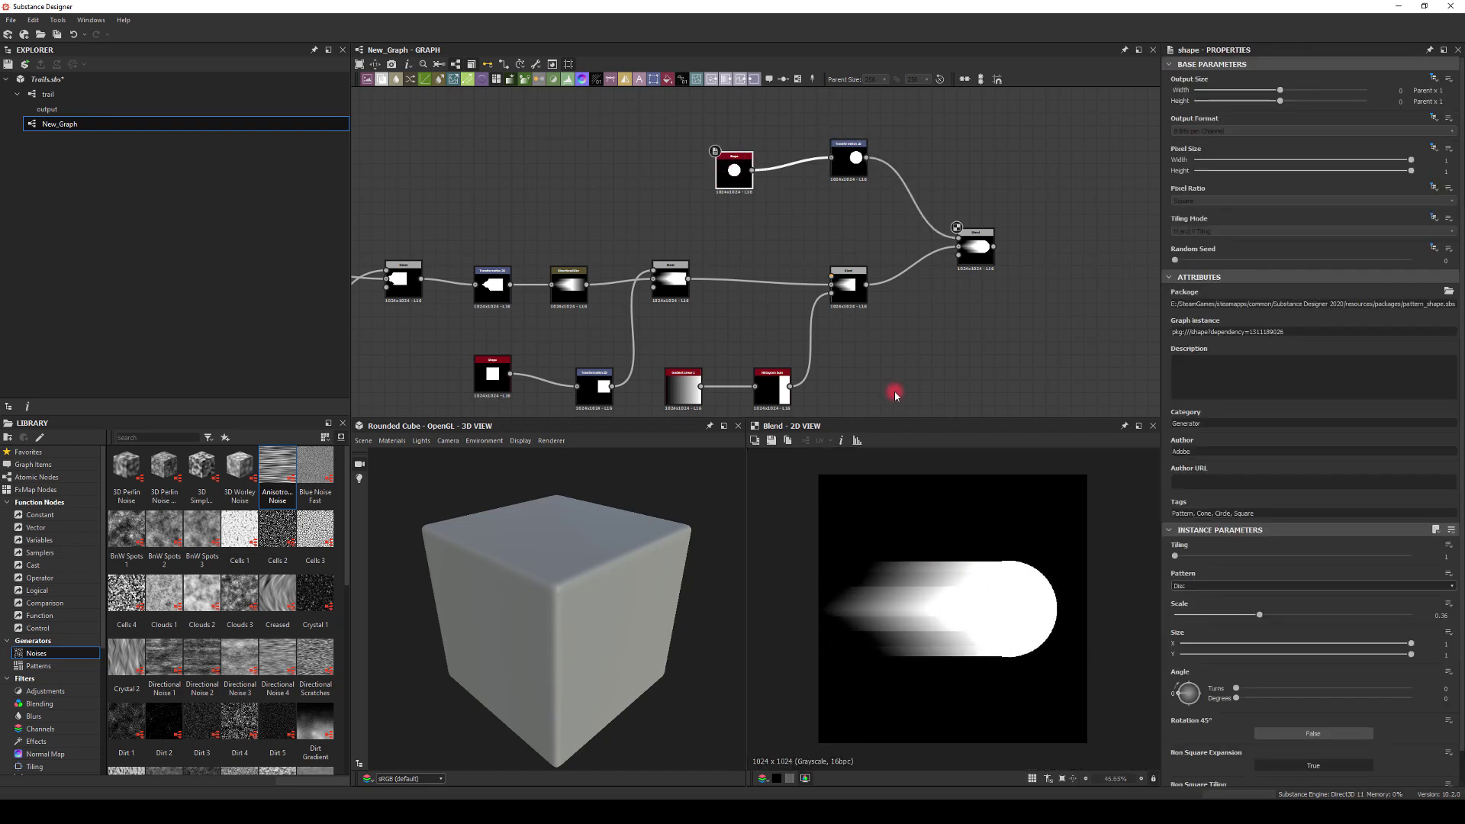
double_click(1450, 615)
text(35)
key(Return)
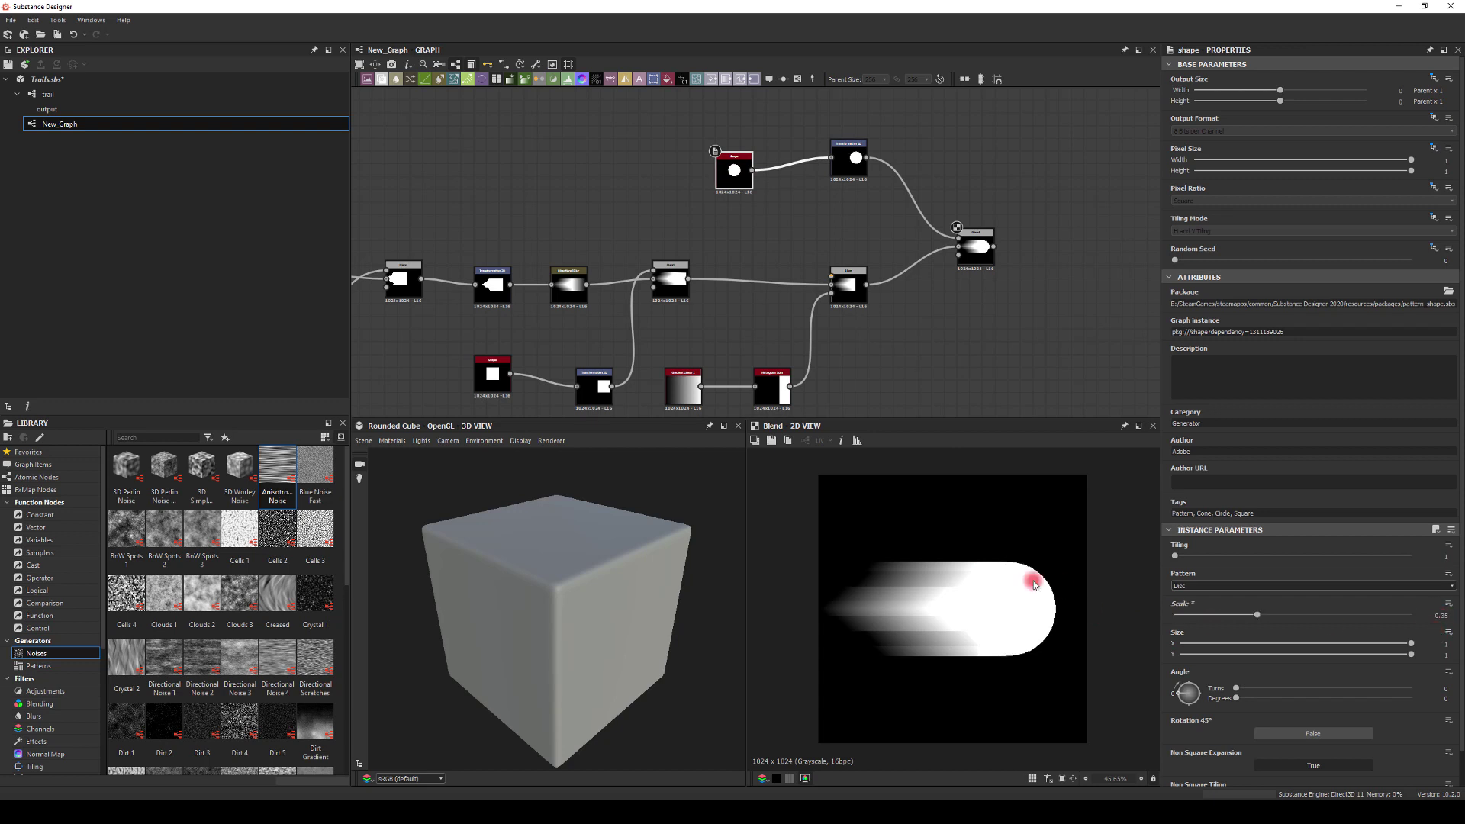
scroll(1034, 585, up, 6)
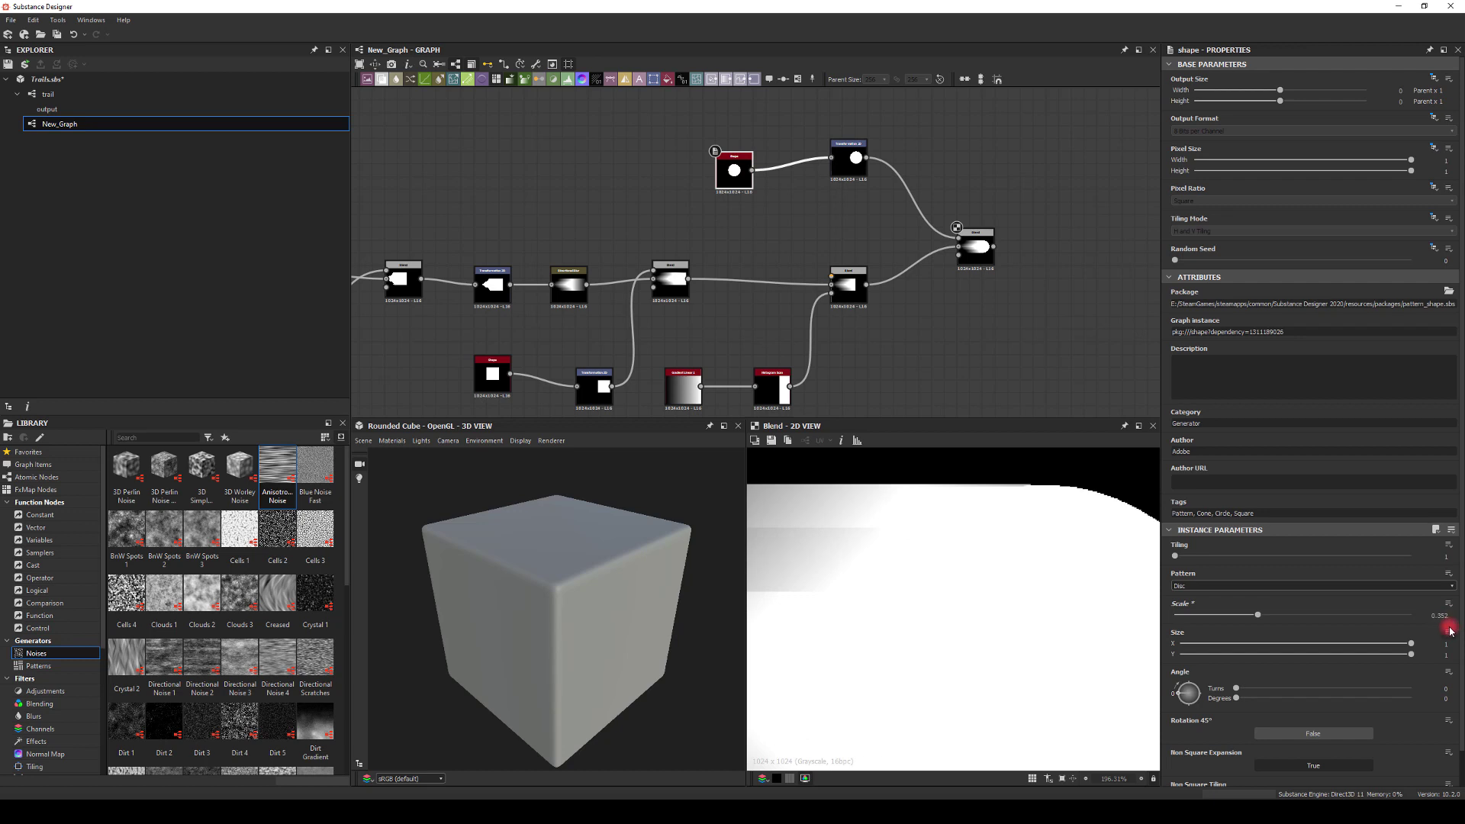
scroll(1063, 287, down, 3)
Rearrange the disc Shape and its Transformation 2D side by side above the main node chain.
click(998, 264)
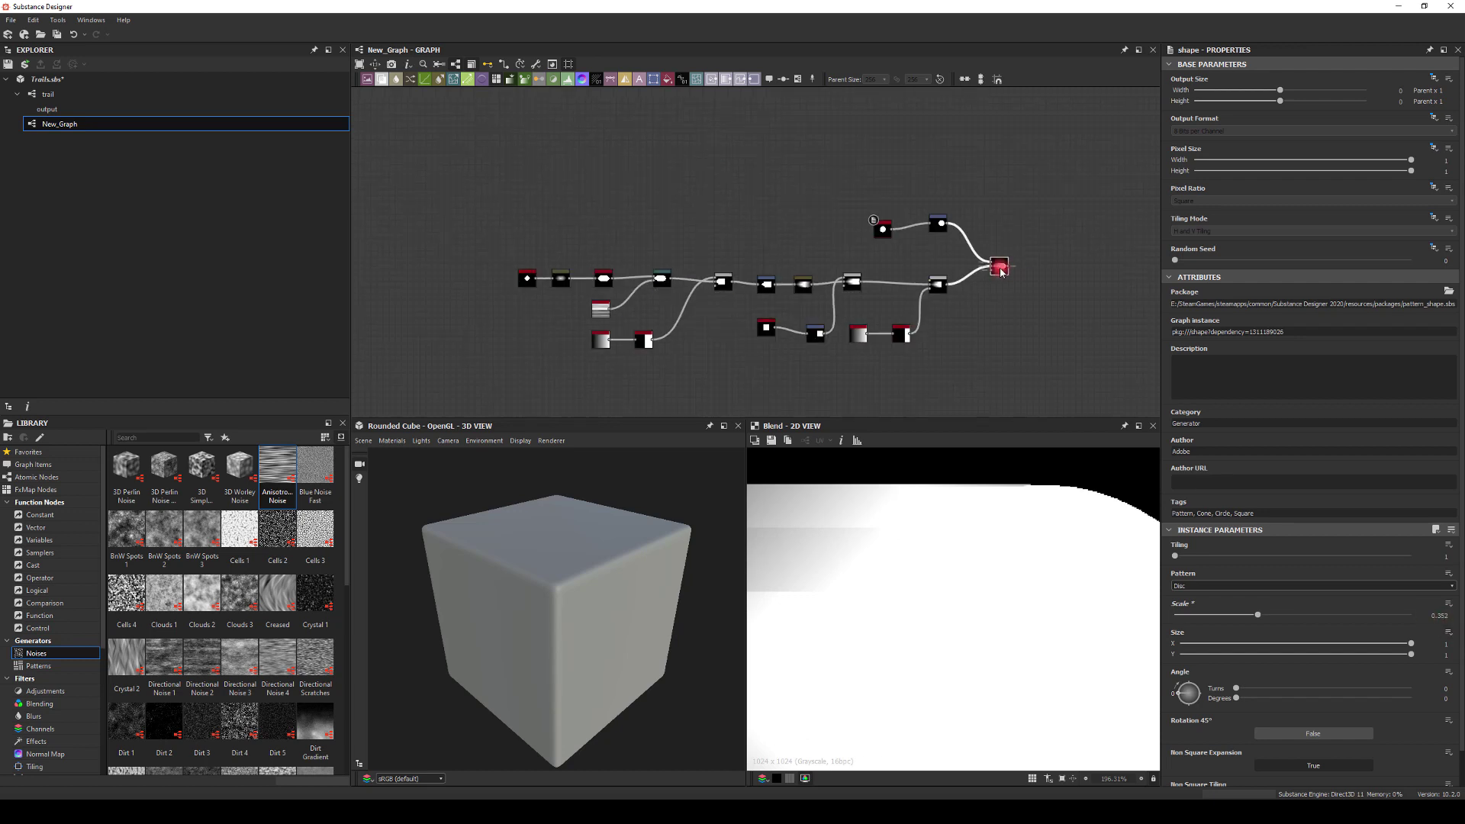
scroll(1025, 407, down, 2)
scroll(1020, 529, down, 5)
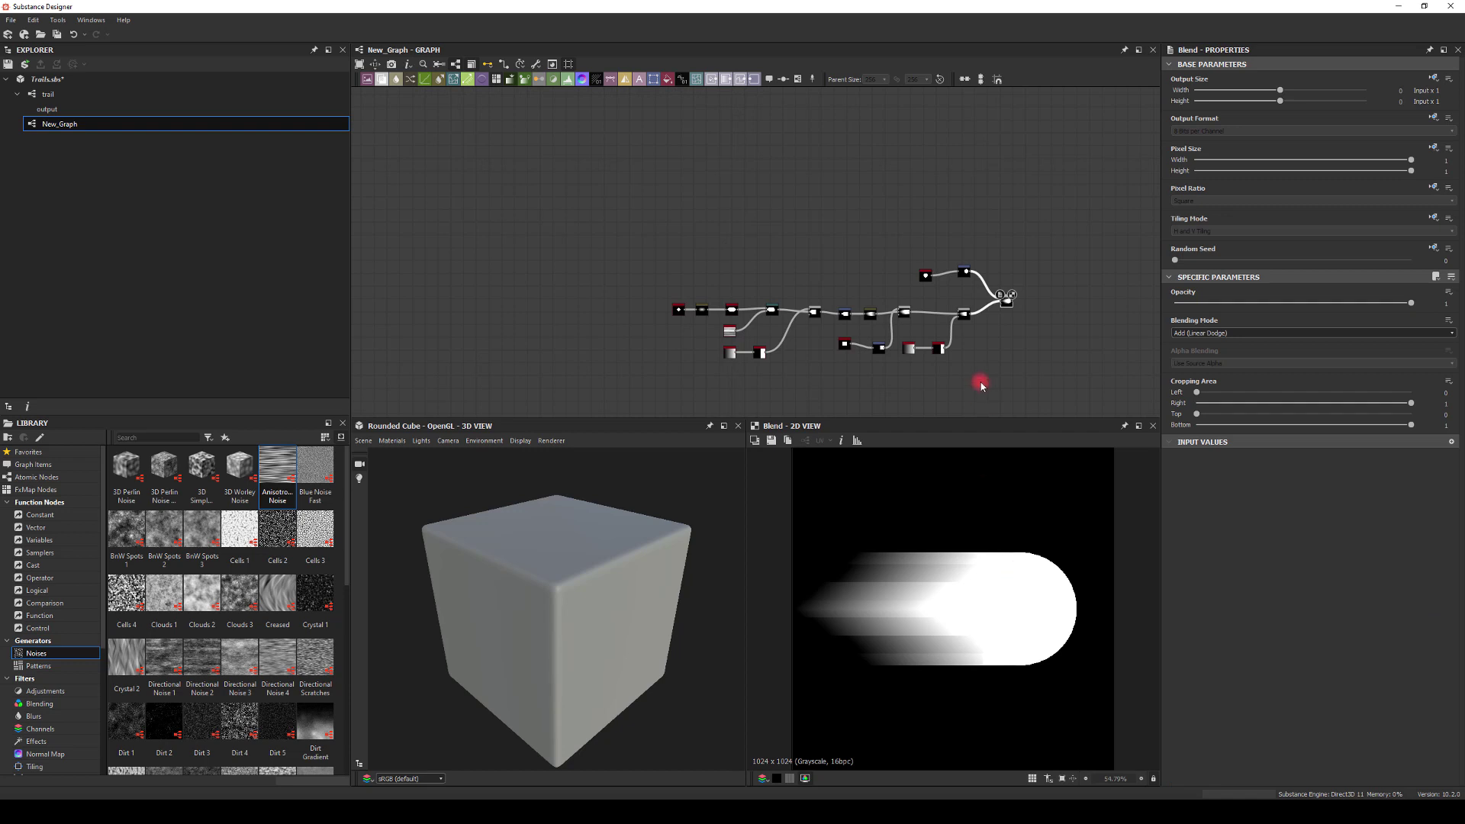
scroll(948, 245, up, 3)
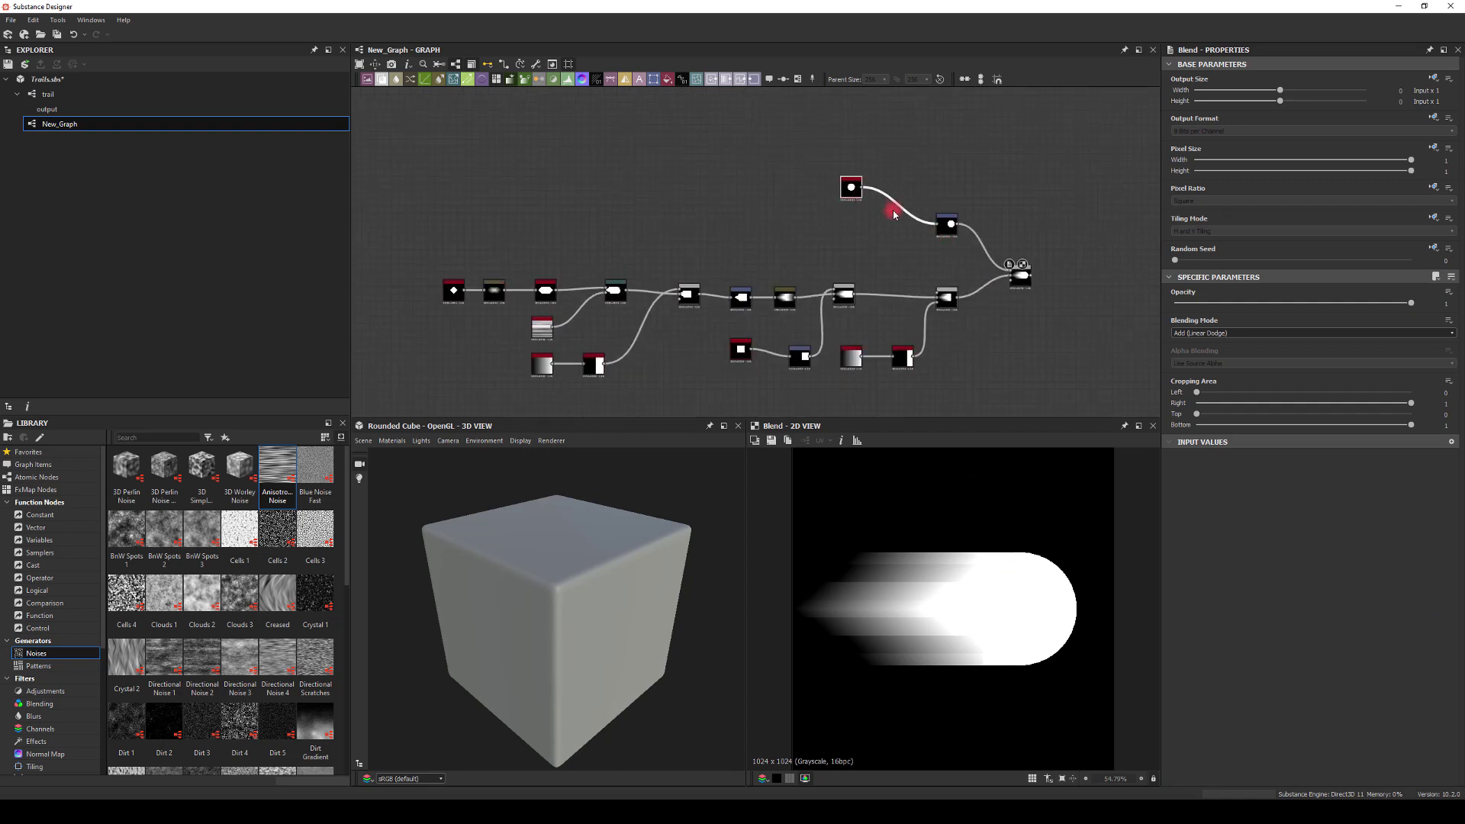
click(946, 226)
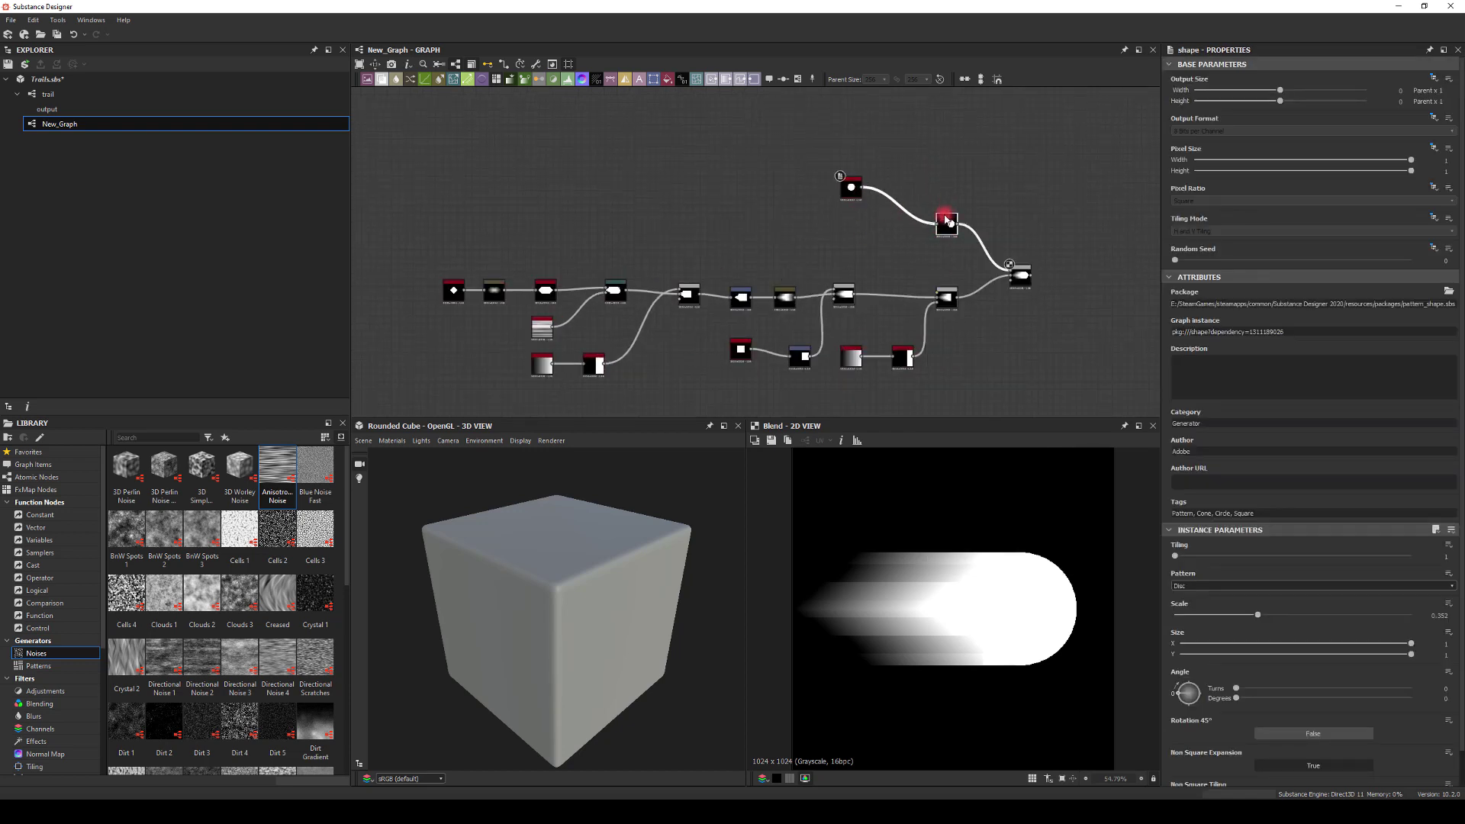
drag(947, 222, 881, 187)
scroll(859, 222, up, 3)
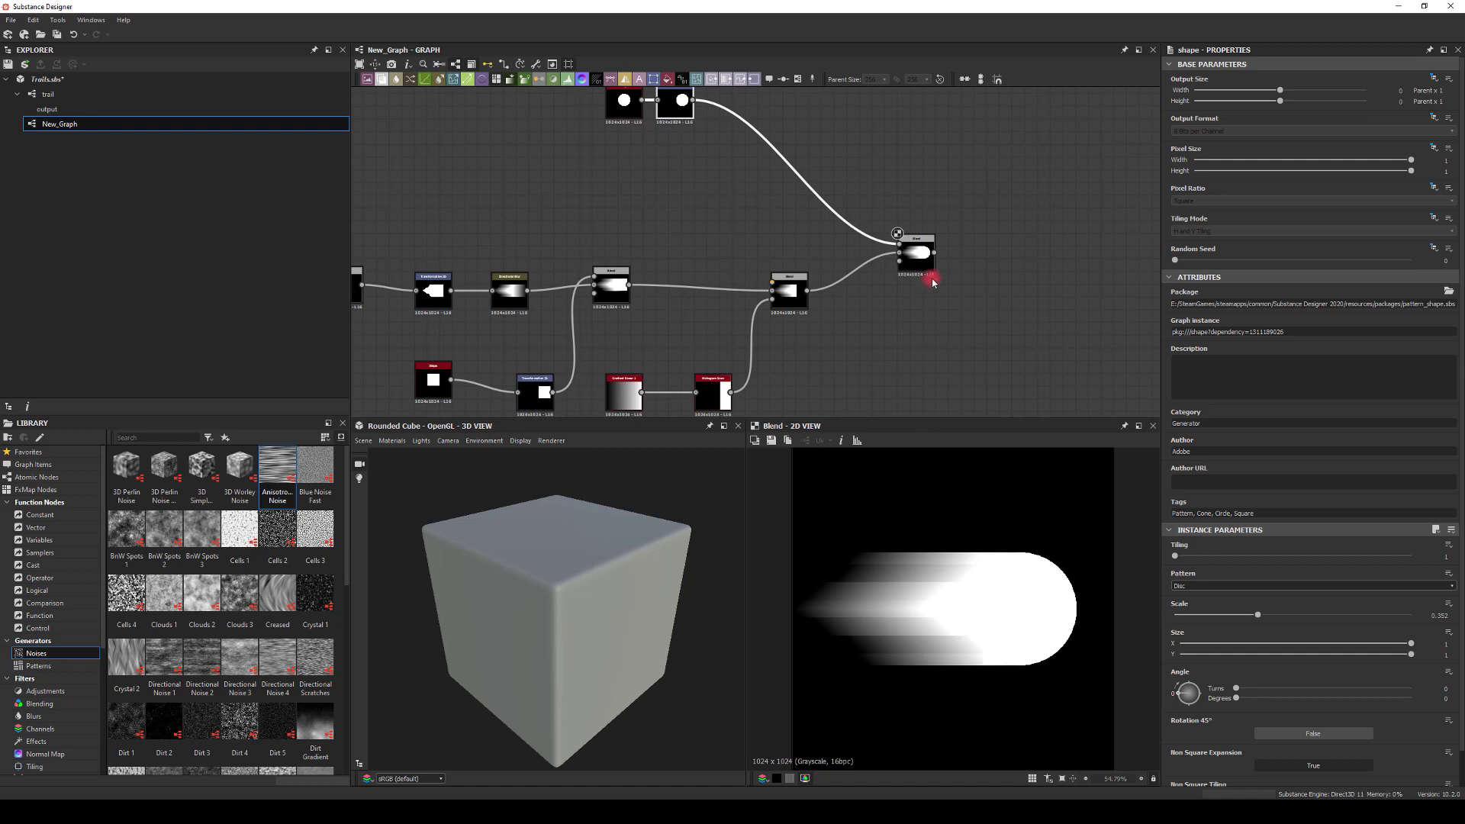
Add a Transformation 2D node fed by the fourth Blend's output.
drag(937, 256, 1017, 236)
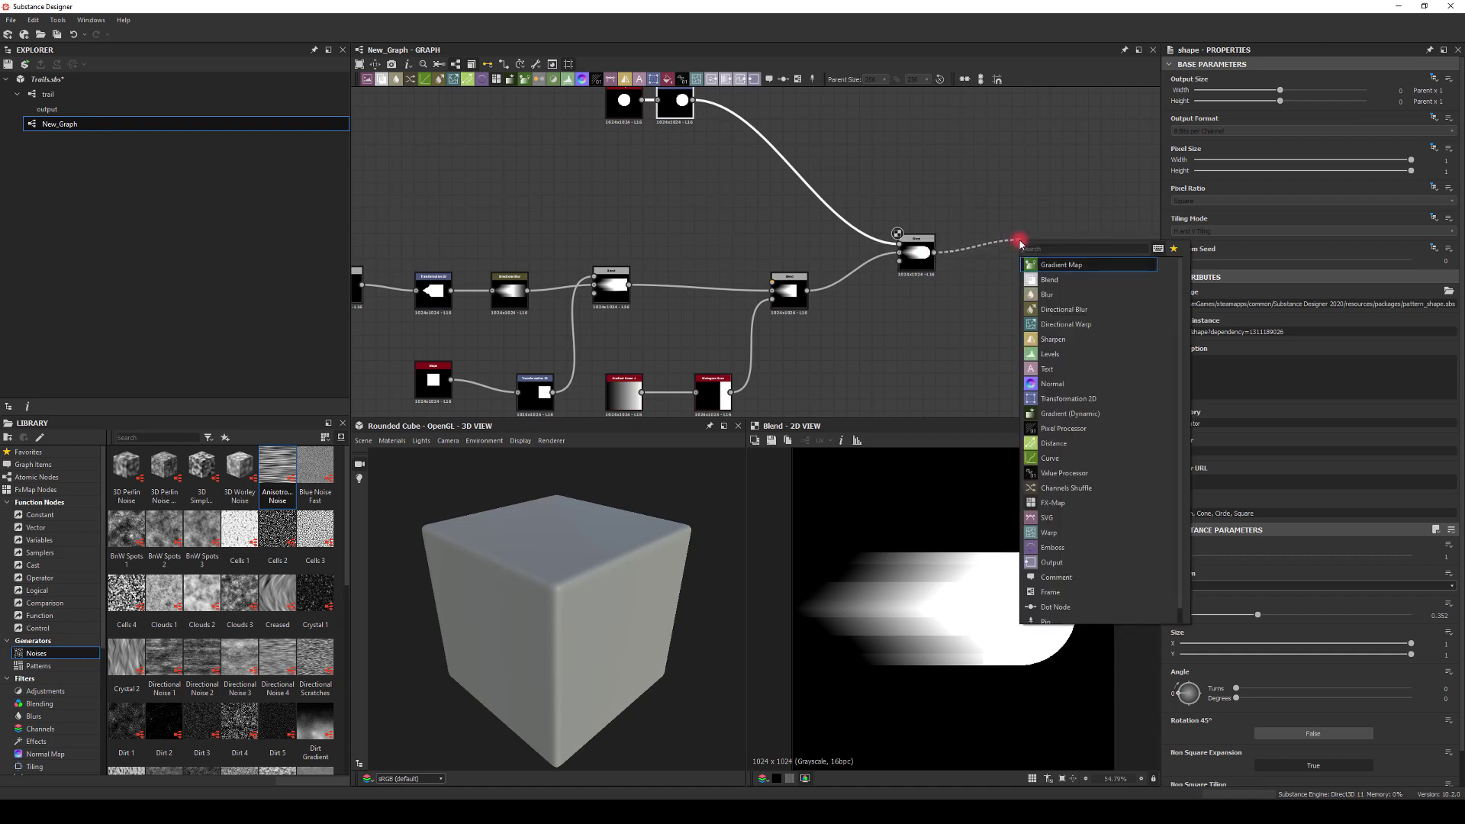
click(996, 377)
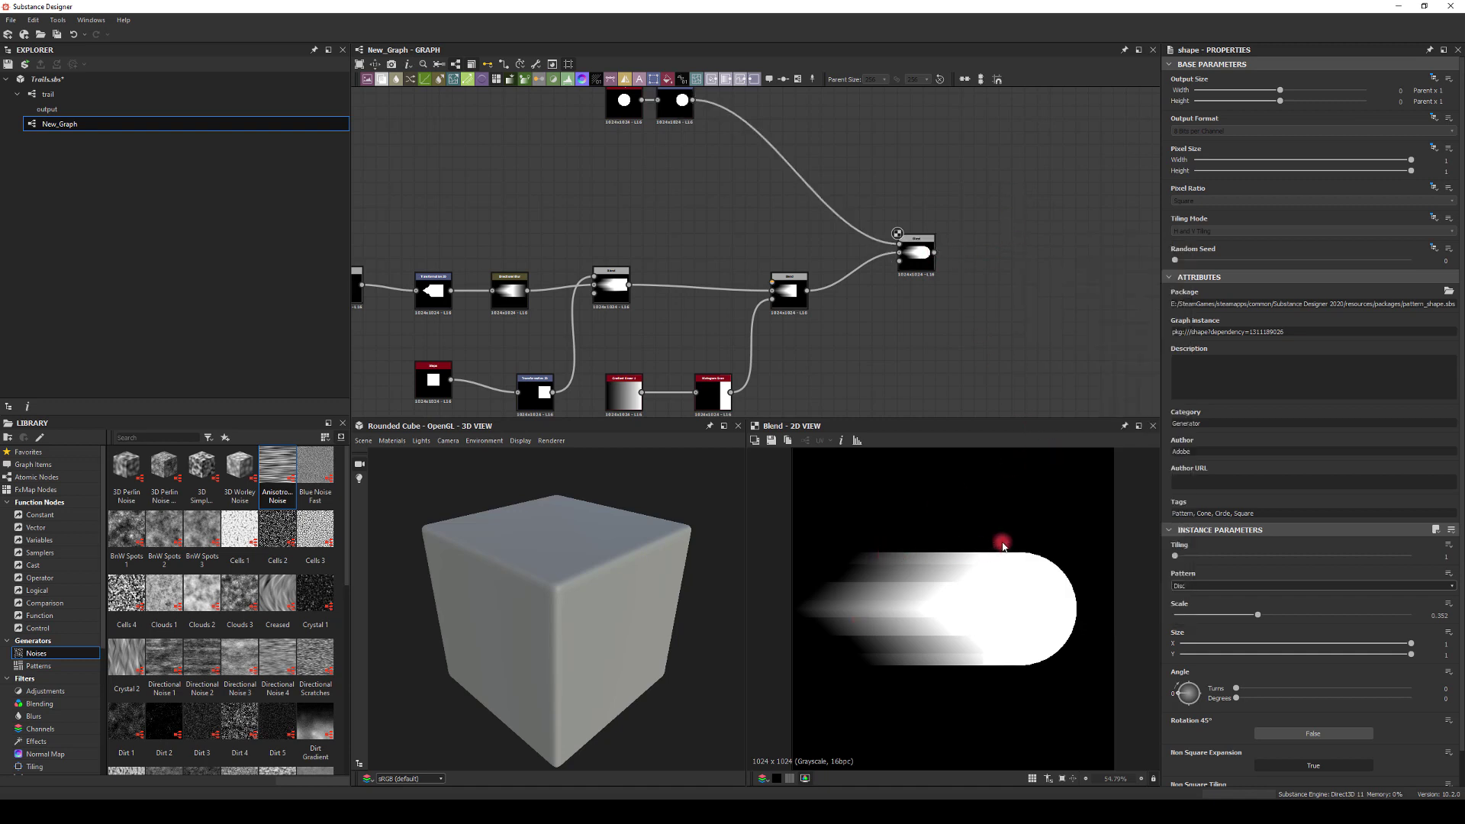
drag(949, 258, 984, 252)
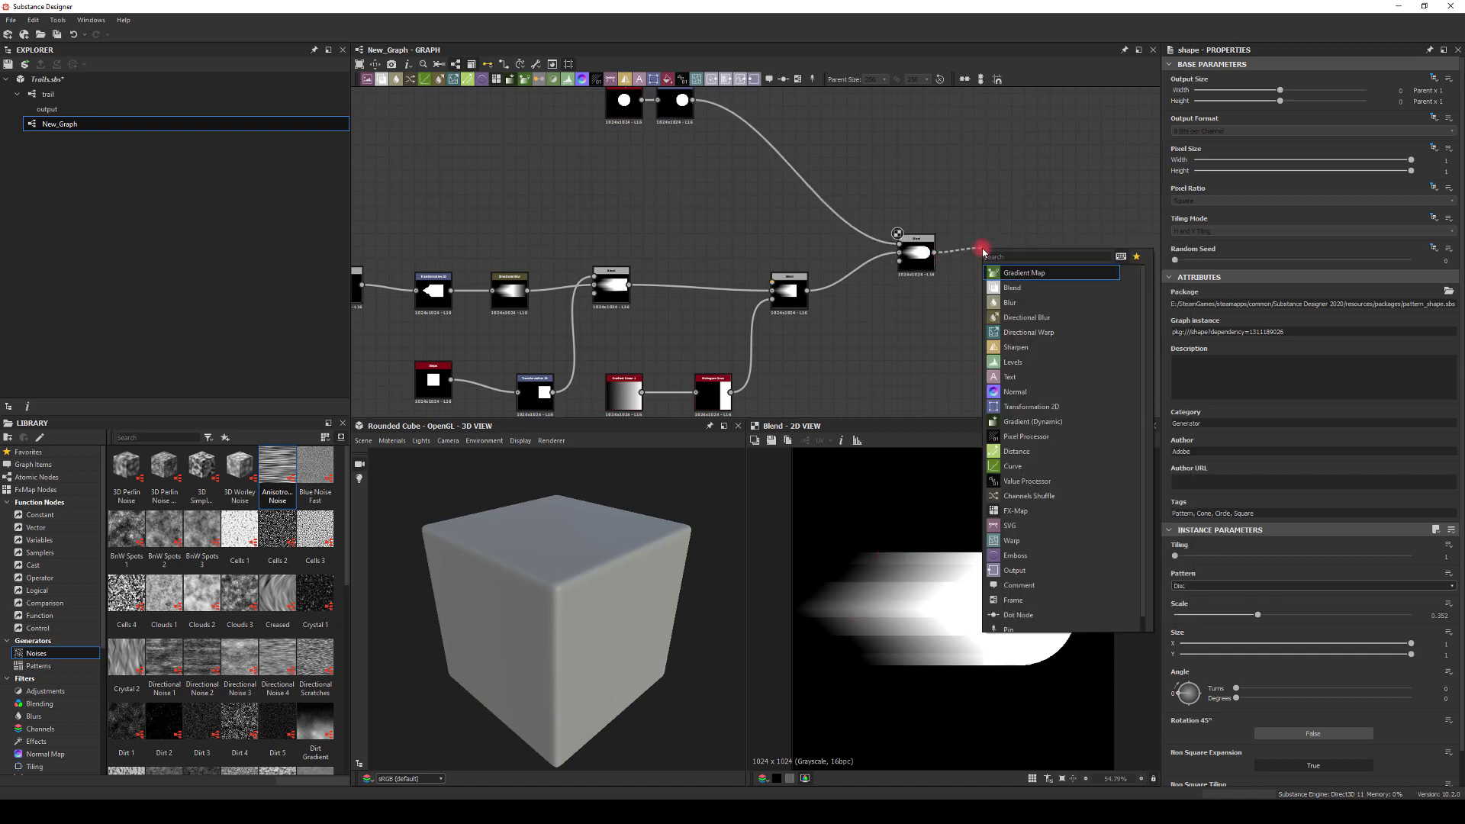
text(trans)
click(1017, 273)
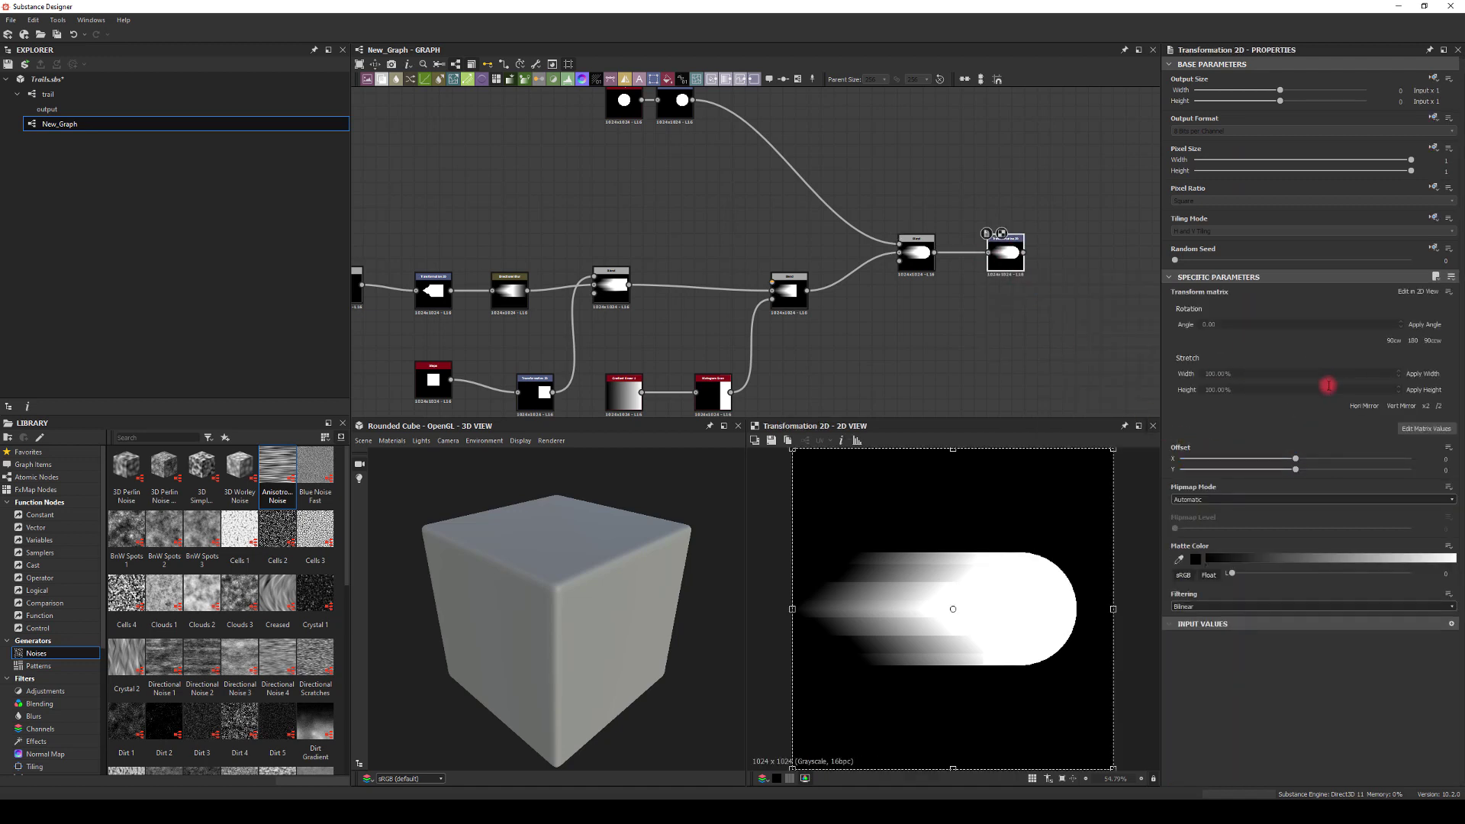
Set the new Transformation 2D's stretch width and height to 90%.
double_click(1250, 375)
text(90)
drag(1236, 389, 1183, 403)
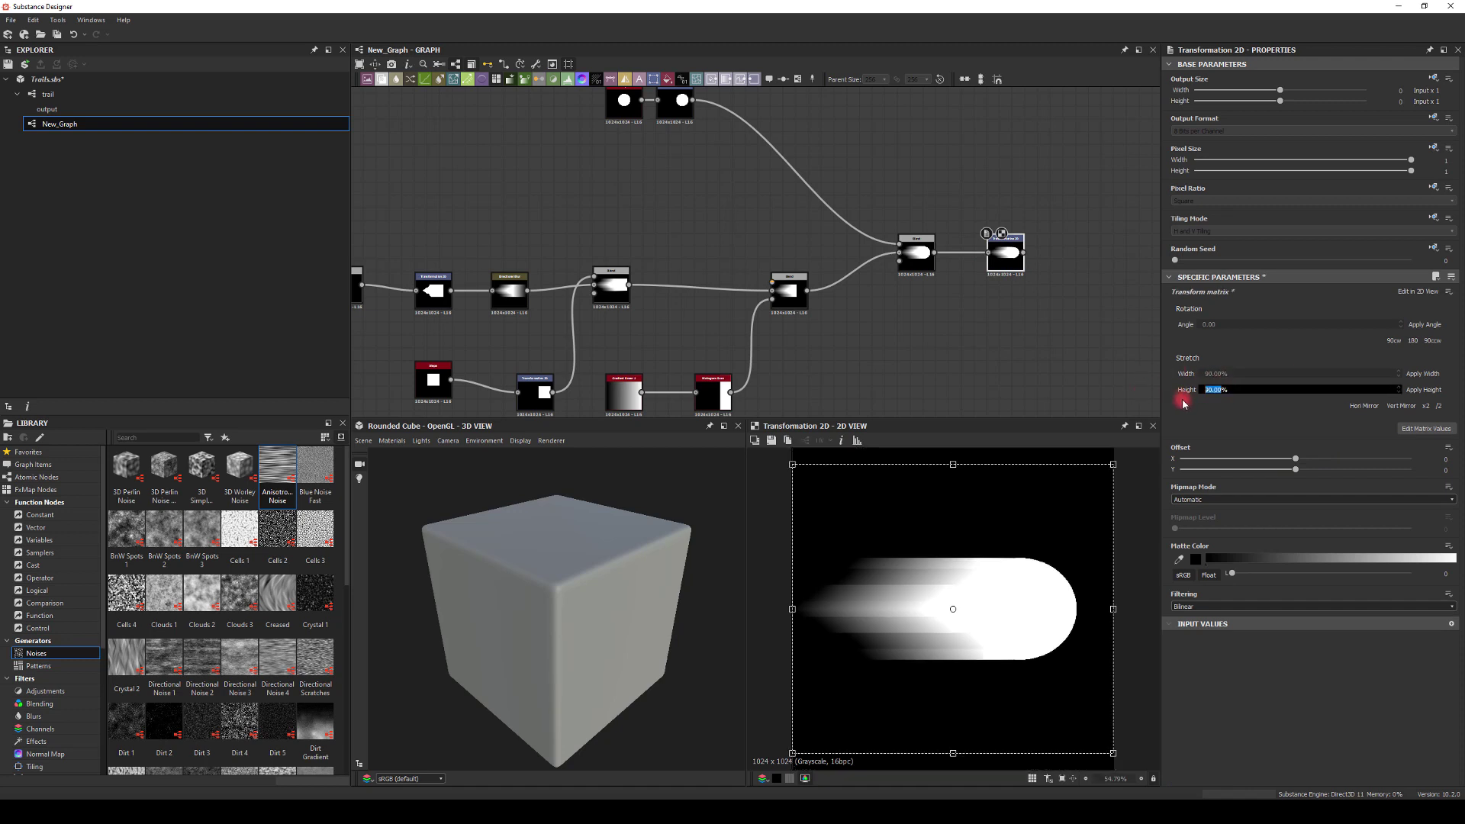
double_click(1299, 372)
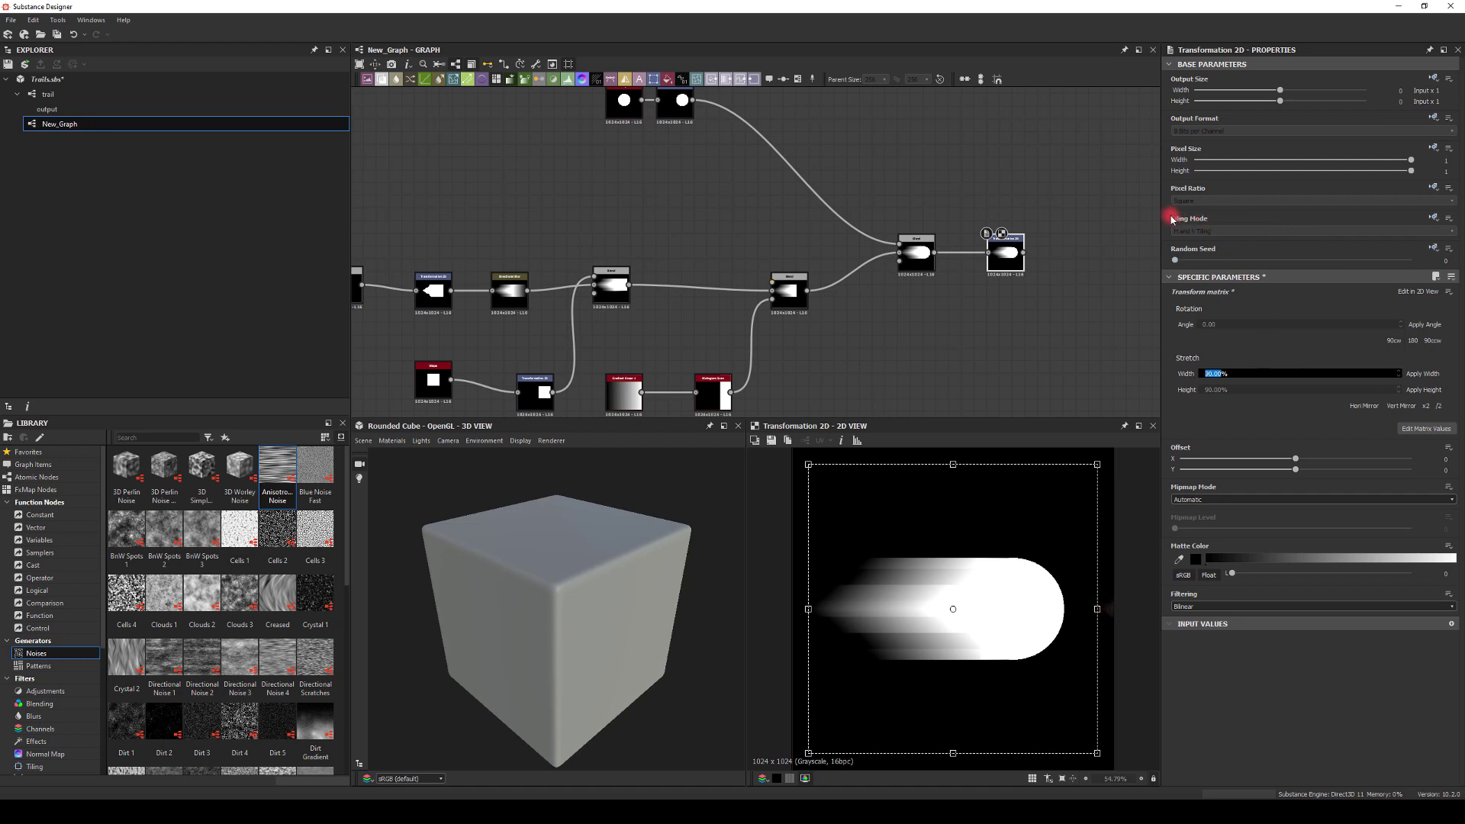
Make the new Transformation 2D's tiling mode absolute and set it to No Tiling.
click(1433, 218)
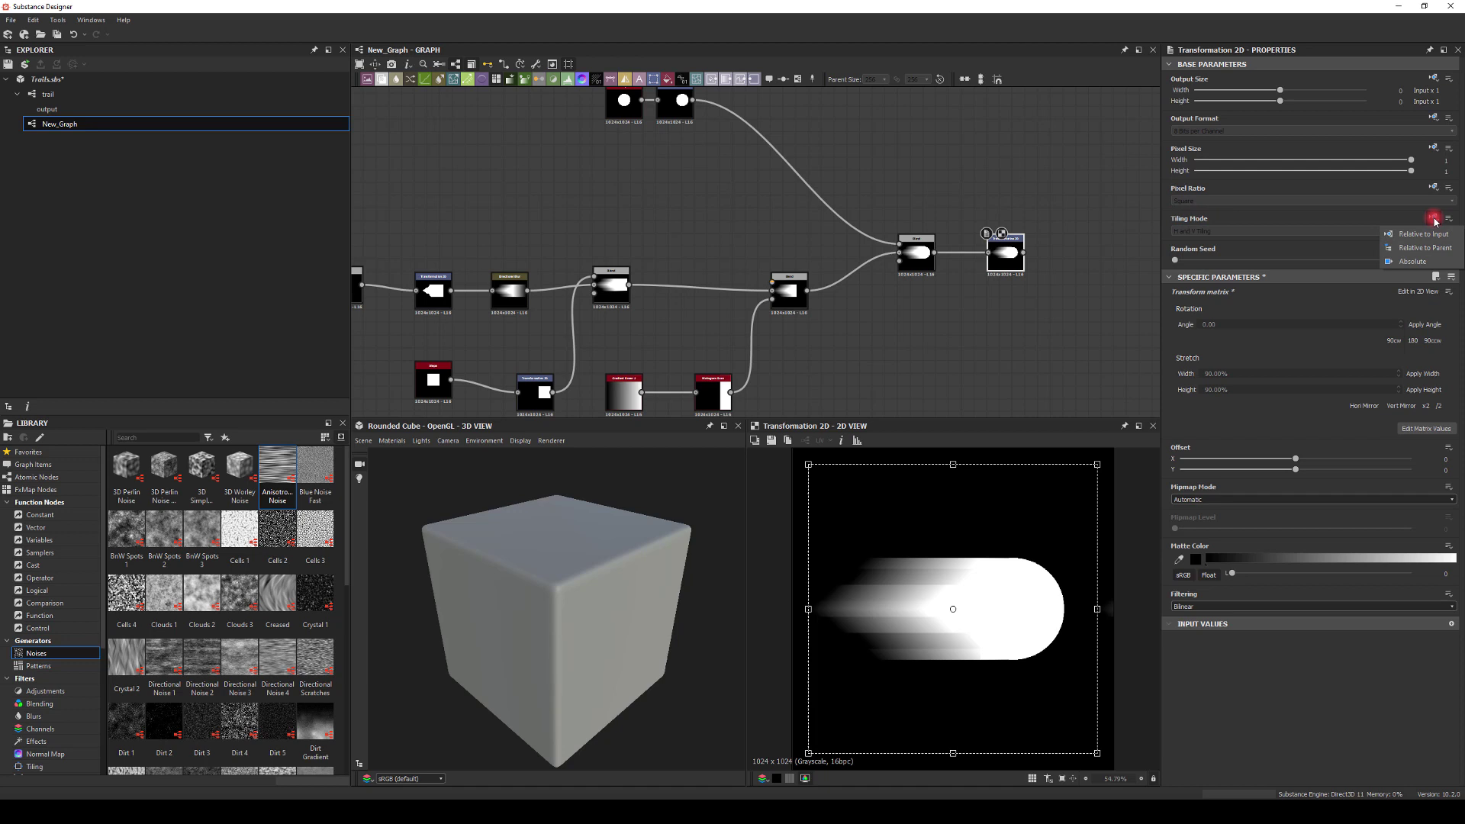
click(1412, 254)
click(1194, 234)
click(1183, 241)
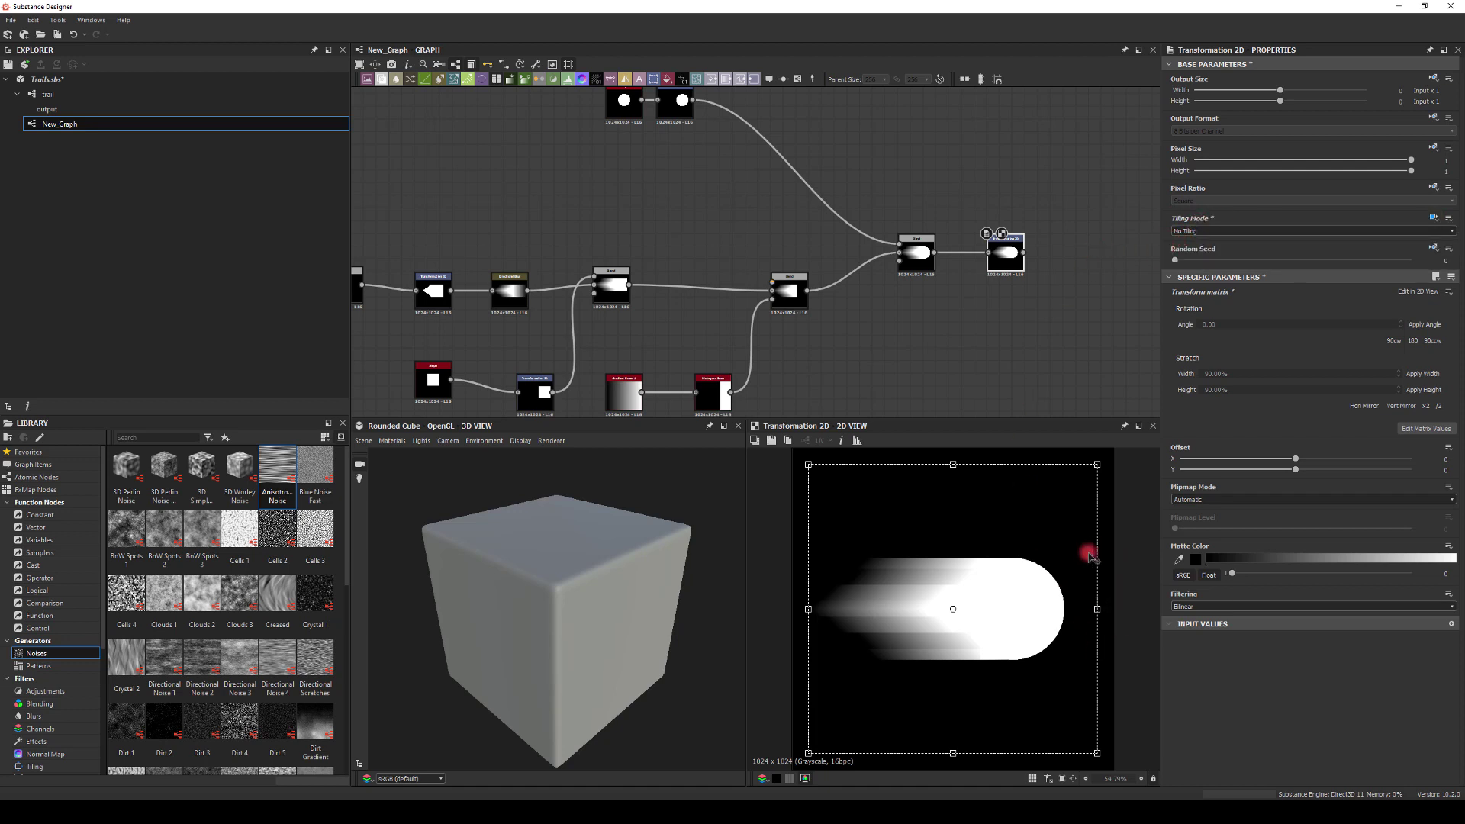
Add a Blur HQ Grayscale node after the Transformation 2D, with quality 1 and intensity about 14.
click(1061, 278)
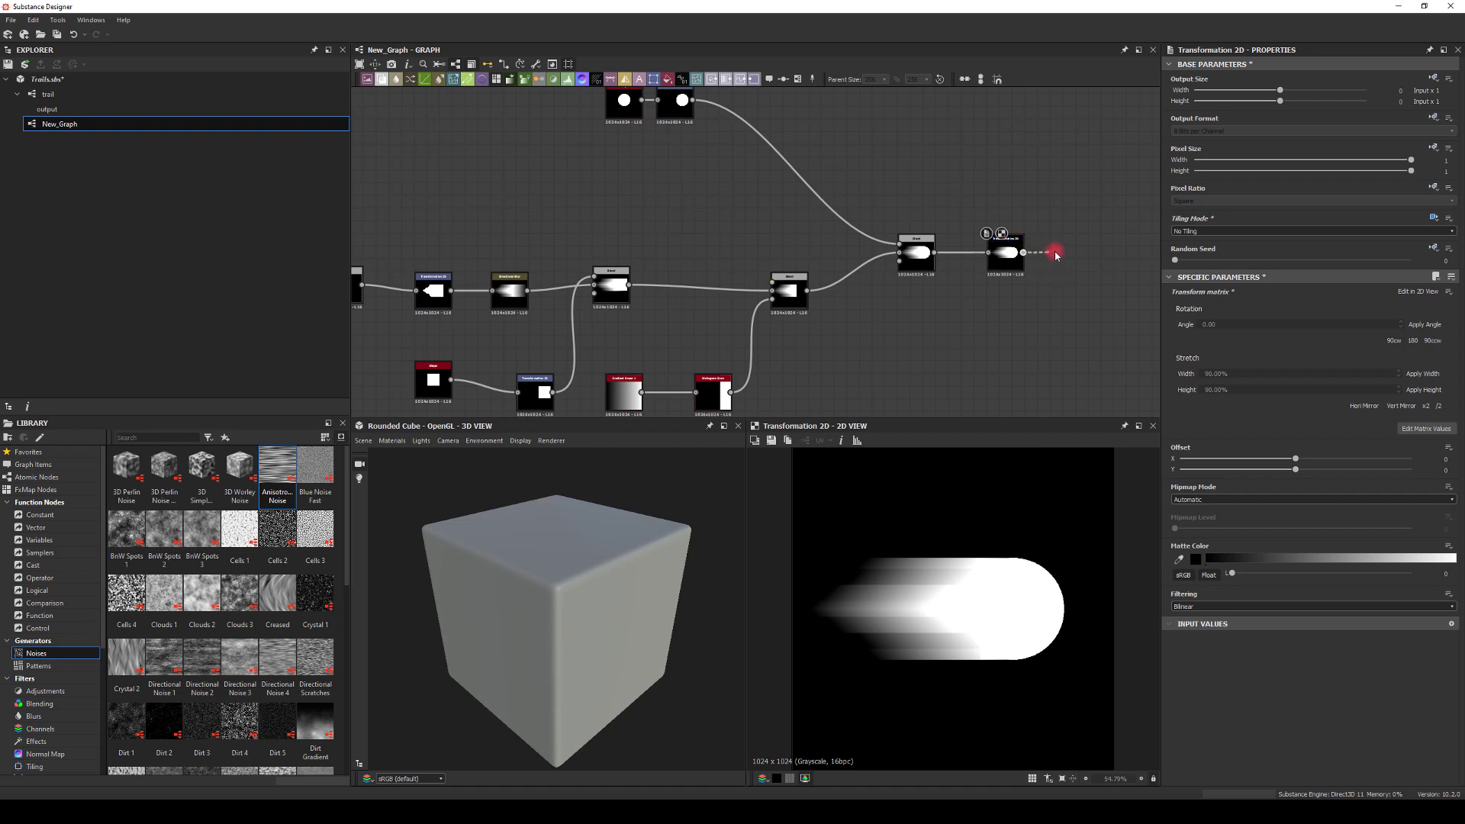
drag(1057, 256, 1060, 255)
text(blu)
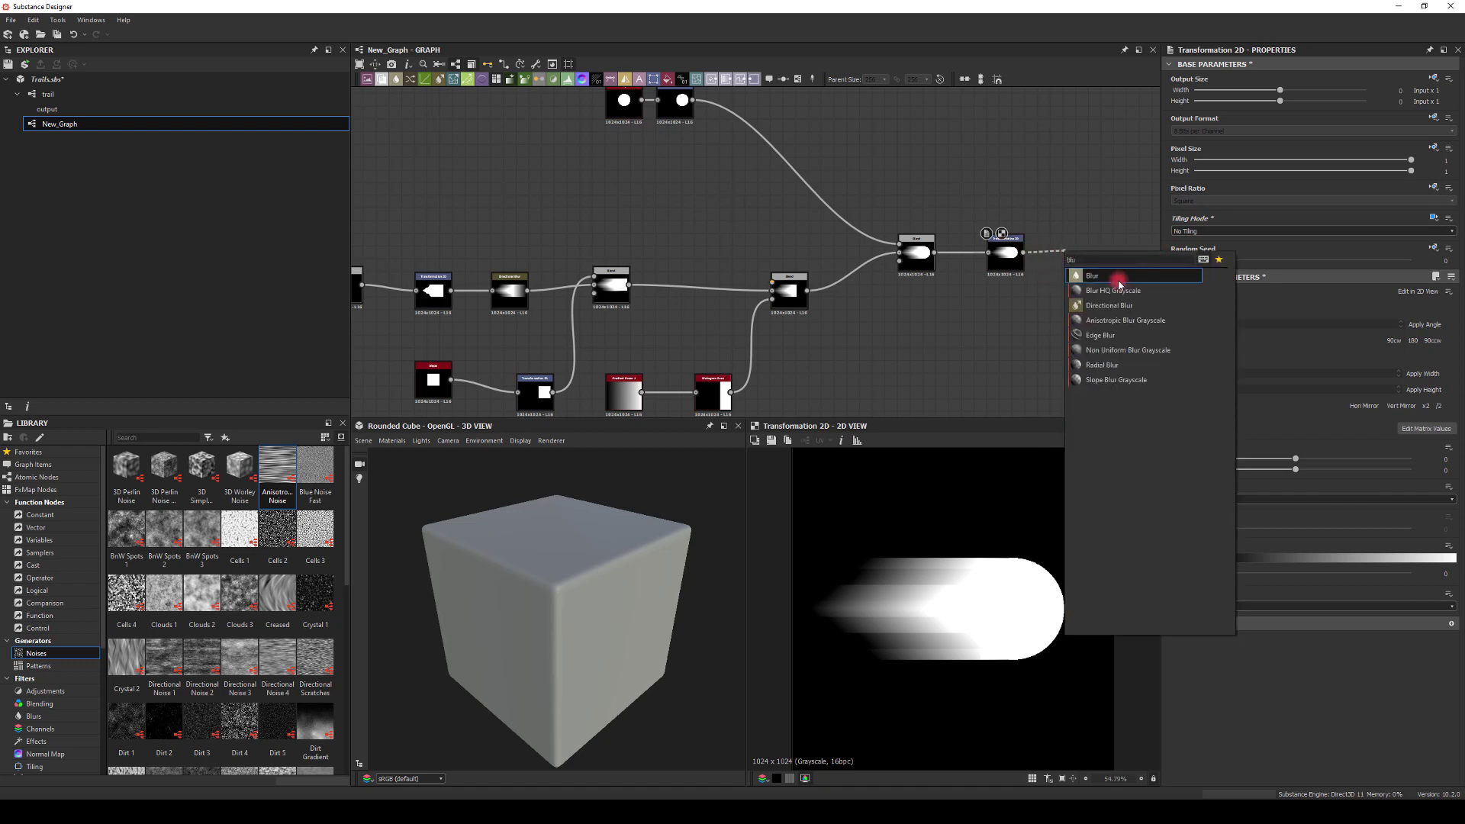
click(1118, 287)
click(1175, 584)
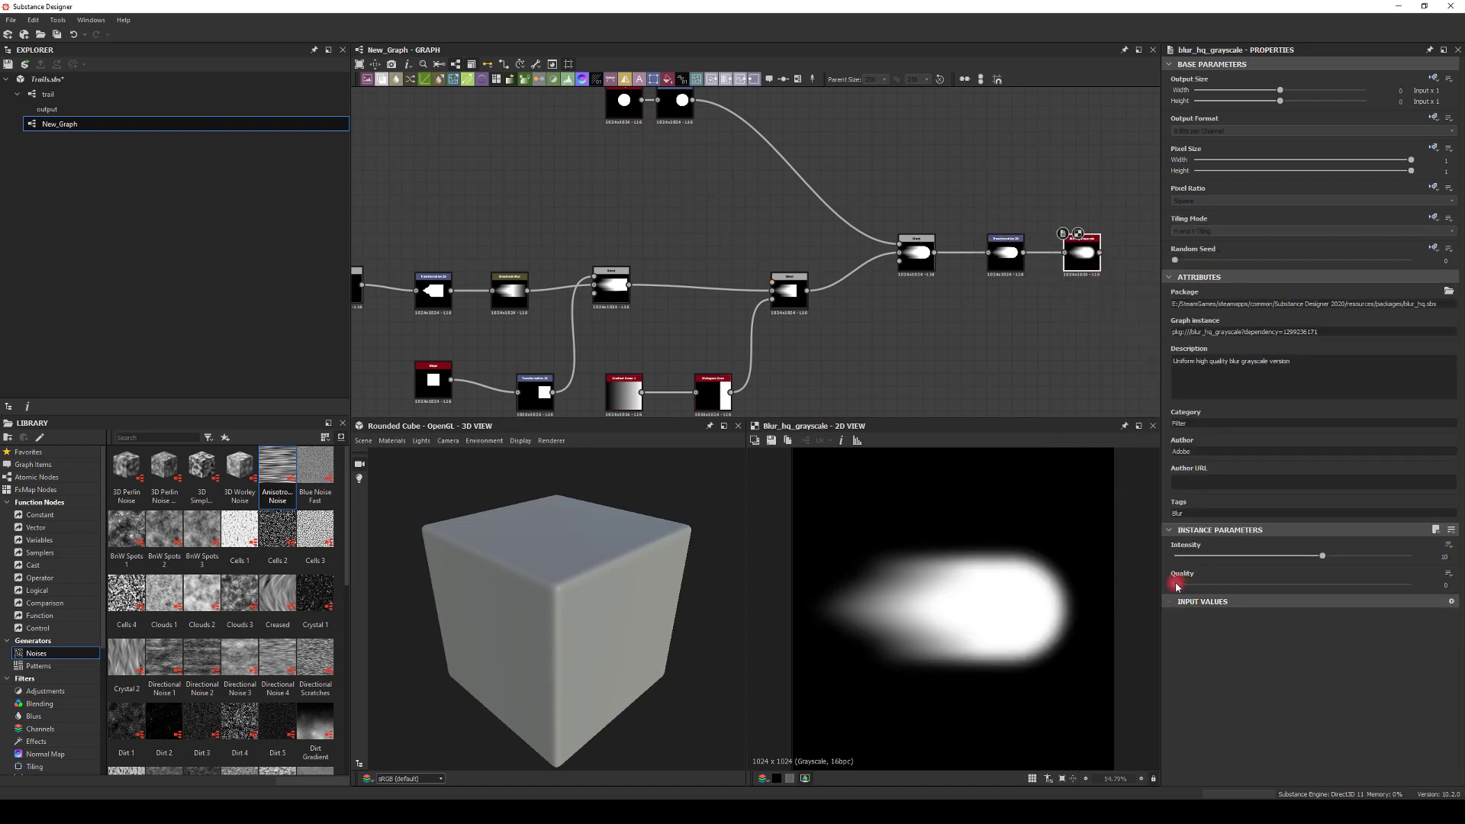
drag(1176, 584, 1360, 551)
click(1313, 556)
Add a Blend in Add (Linear Dodge) mode with the last Transformation 2D as background and the Blur HQ Grayscale, moved below the chain, as foreground.
middle_drag(1012, 356, 865, 304)
drag(936, 204, 936, 261)
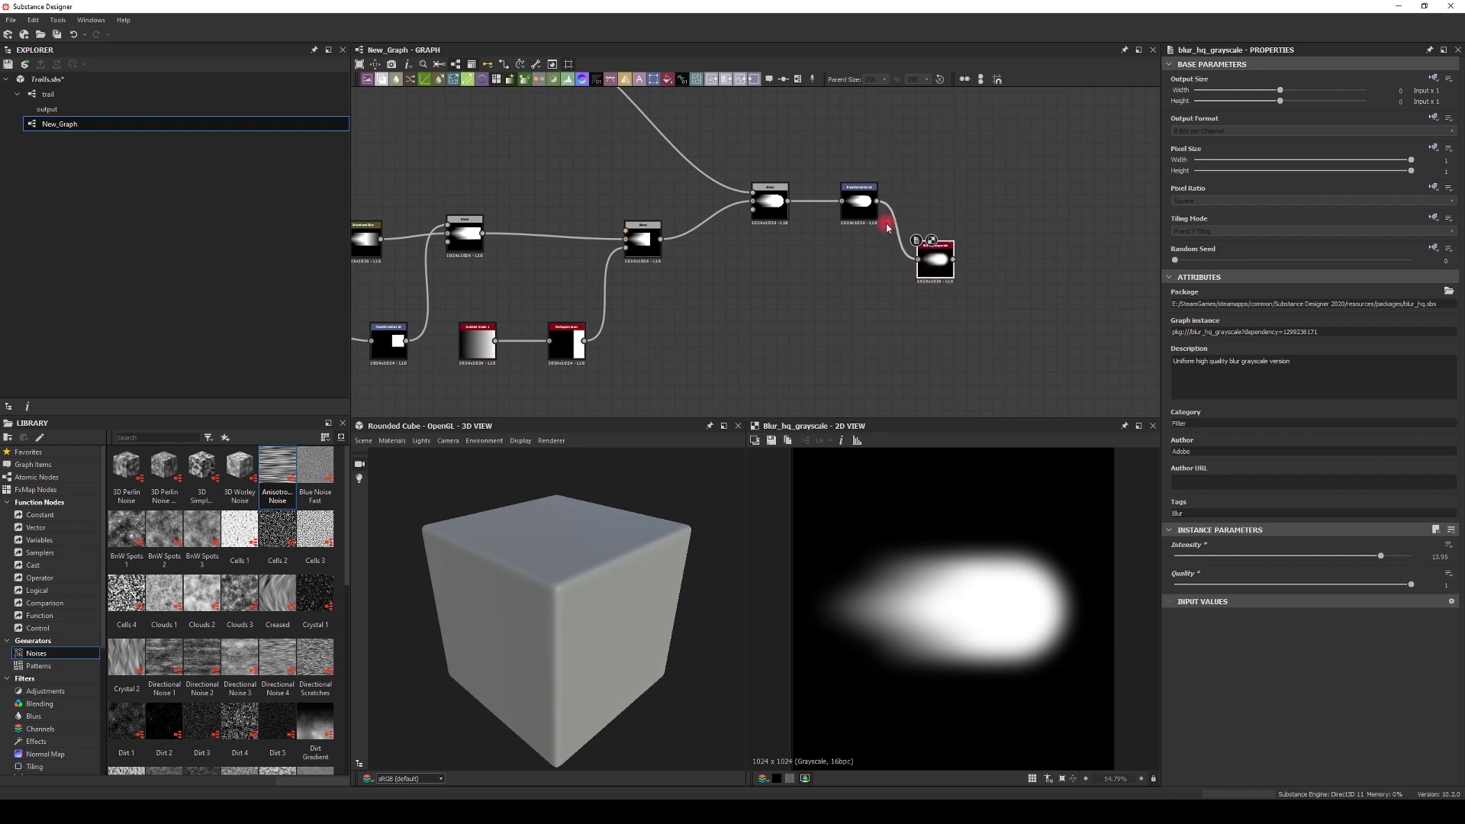
drag(878, 202, 1022, 197)
text(ble)
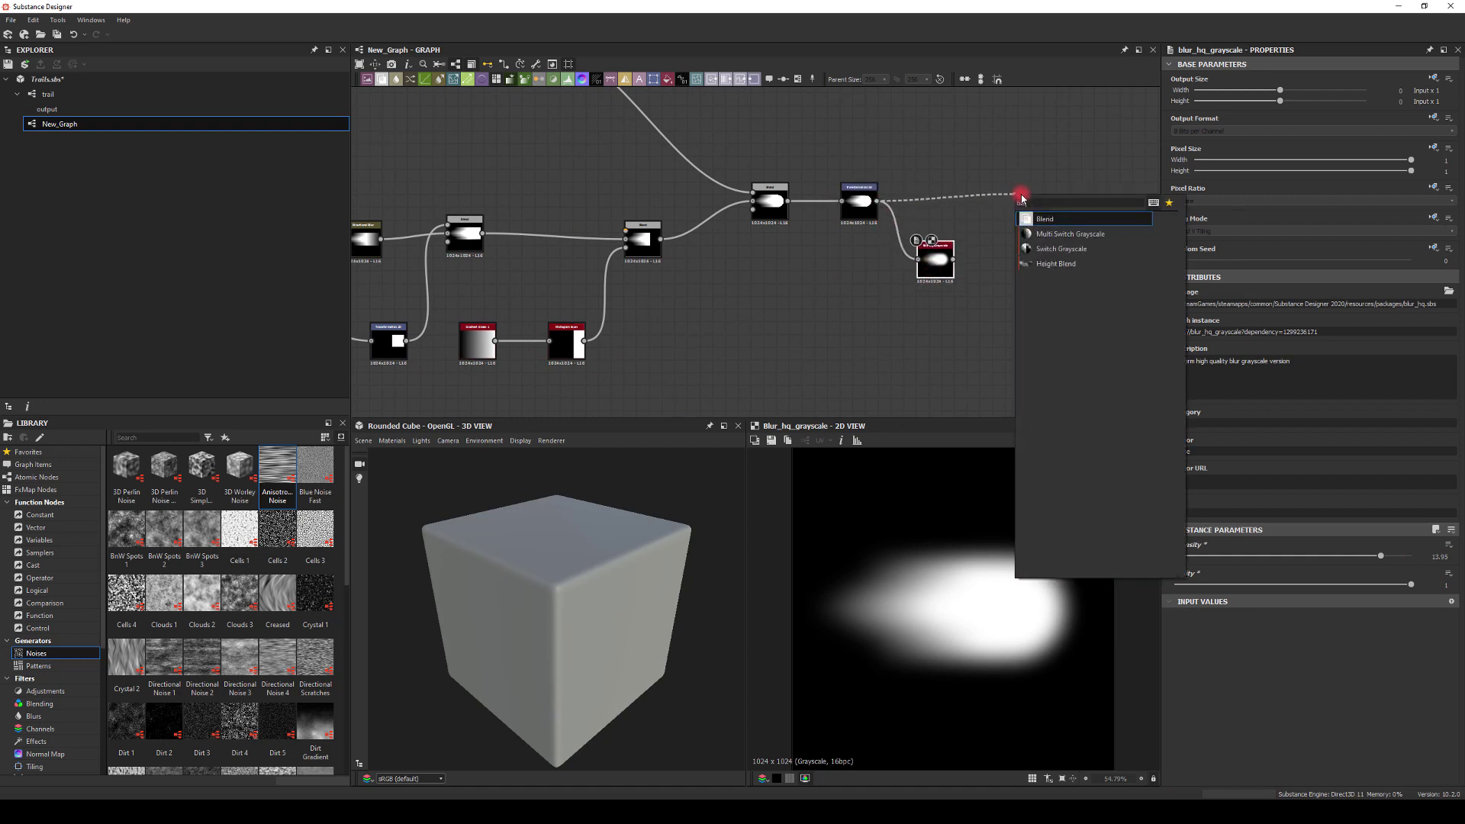
click(1046, 220)
drag(953, 259, 1034, 219)
click(1187, 334)
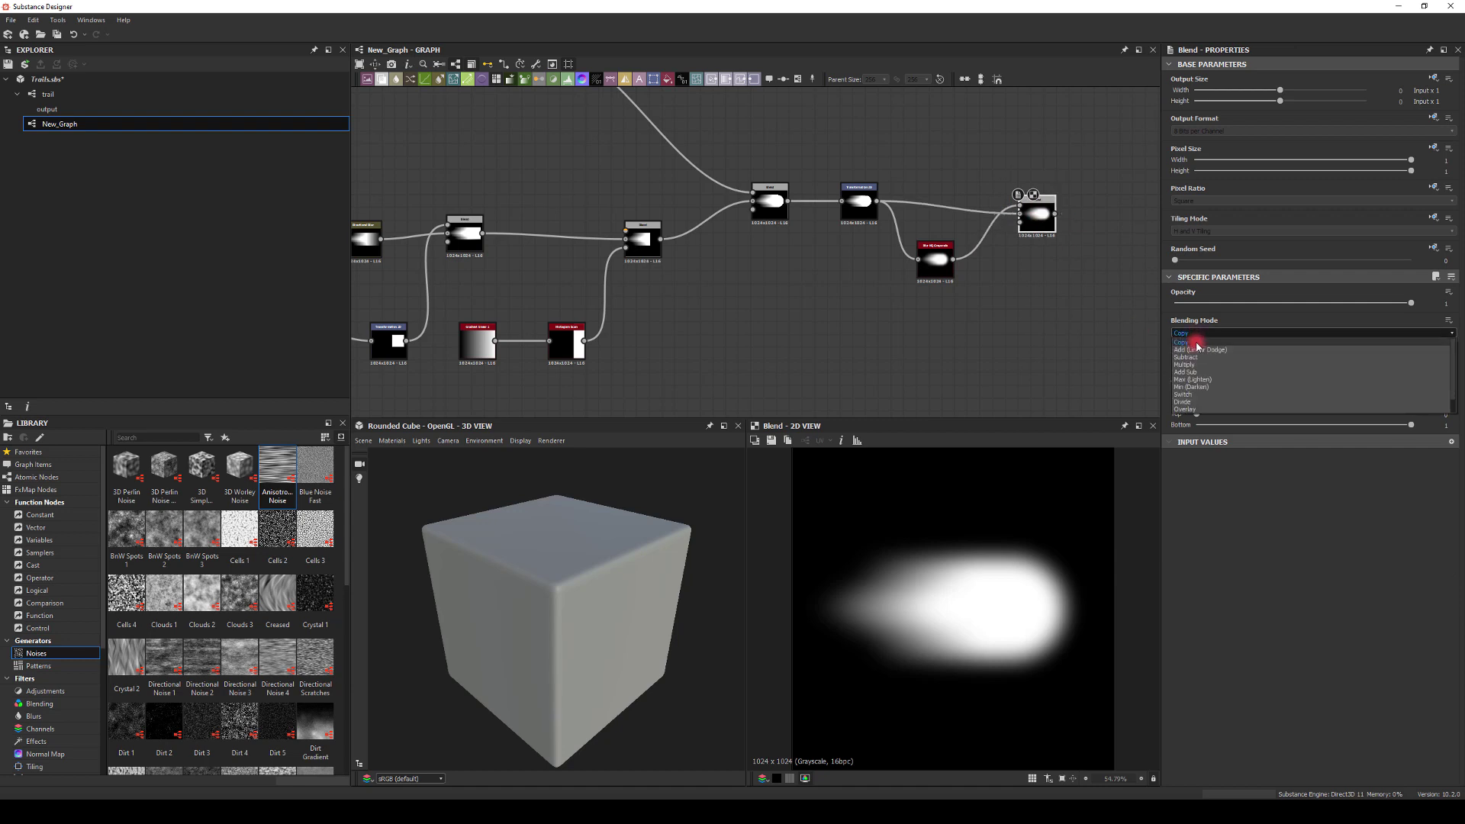
click(1197, 350)
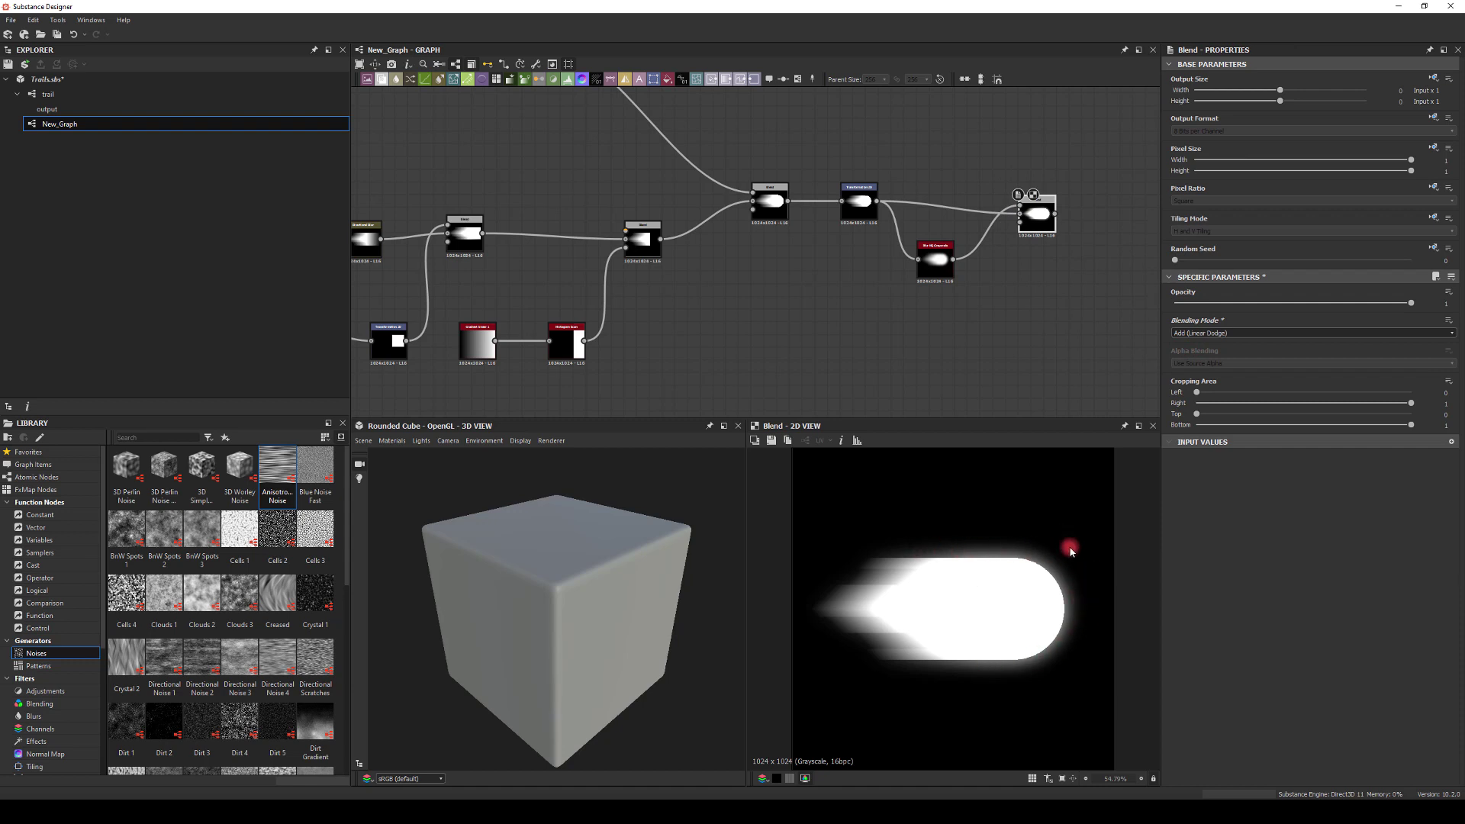
Duplicate the disc Shape and its Transformation 2D below the originals and connect the copy to the fourth Blend's foreground instead.
middle_drag(787, 373, 854, 338)
scroll(671, 173, down, 3)
scroll(772, 190, up, 1)
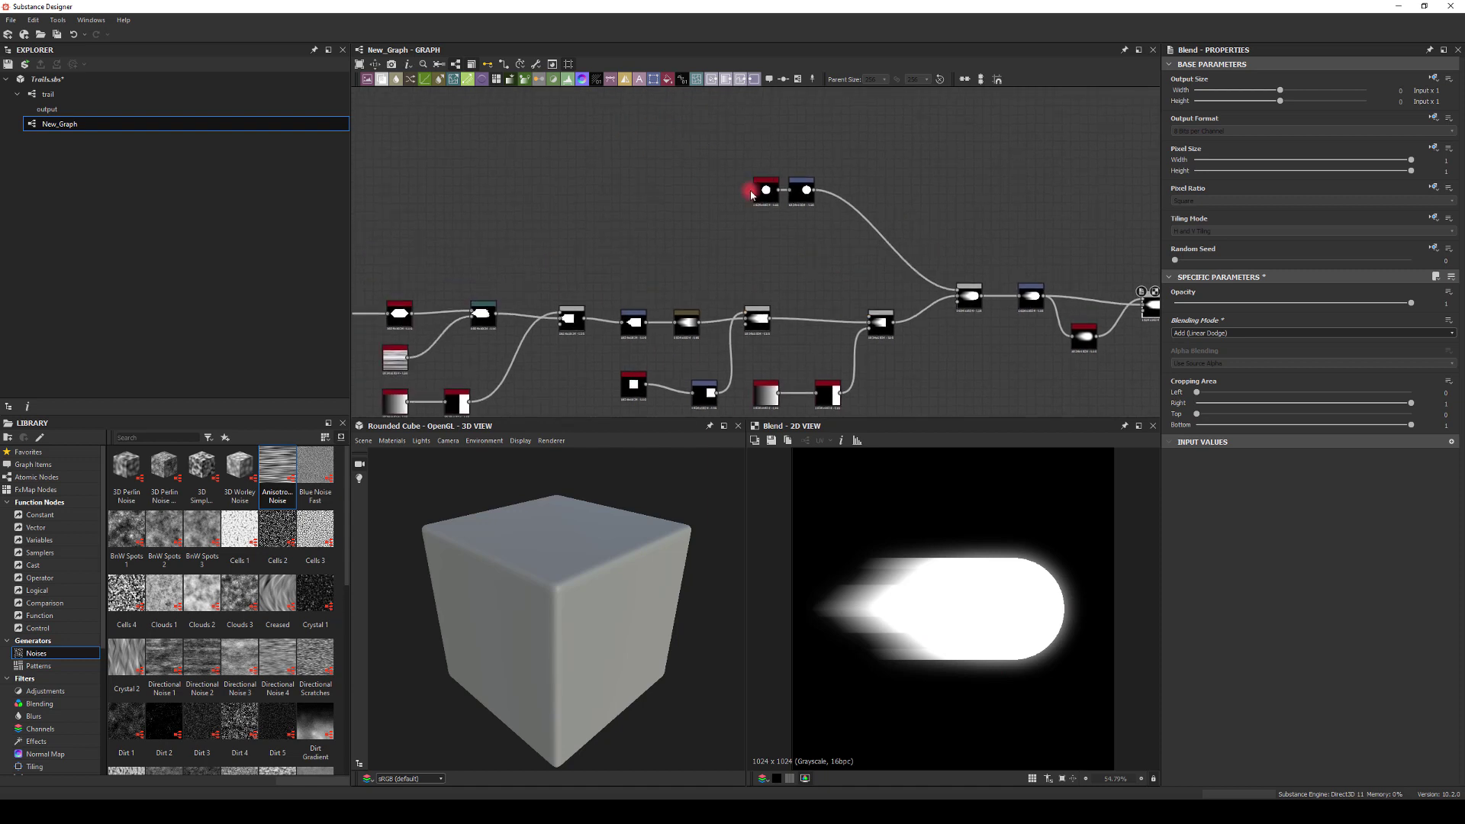
drag(726, 159, 832, 227)
key(ctrl+d)
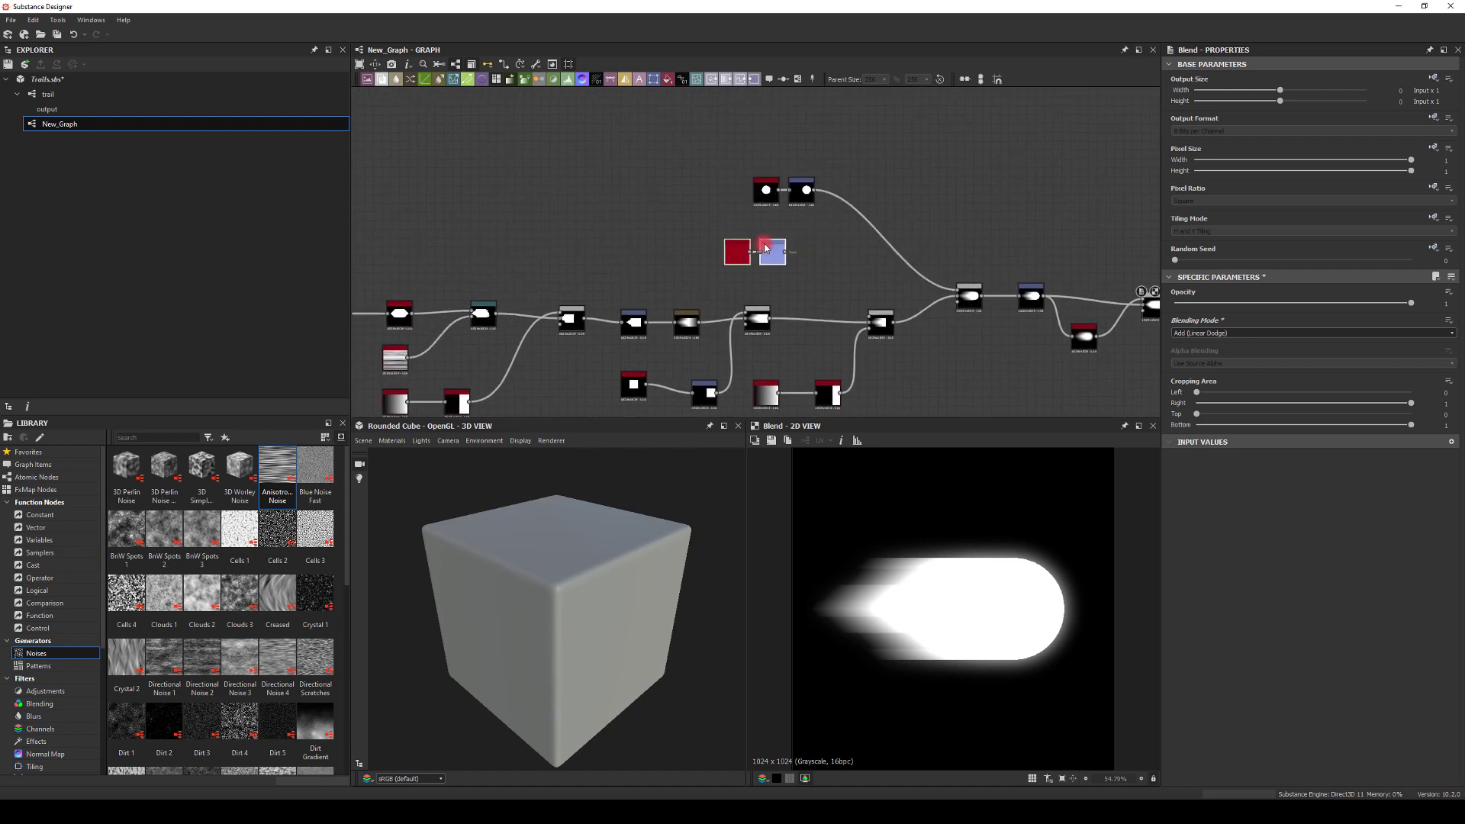
click(785, 236)
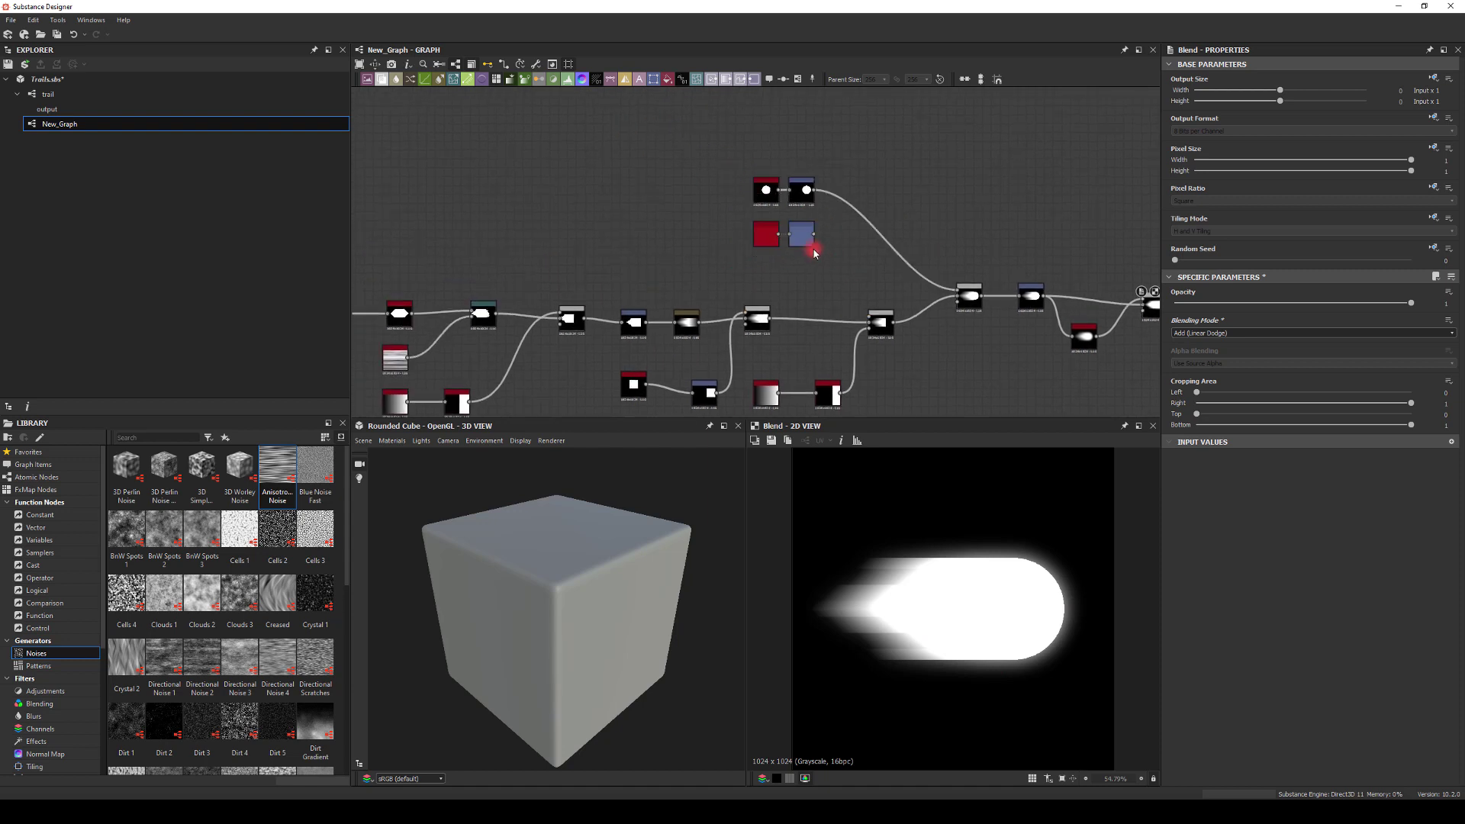
drag(954, 292, 955, 294)
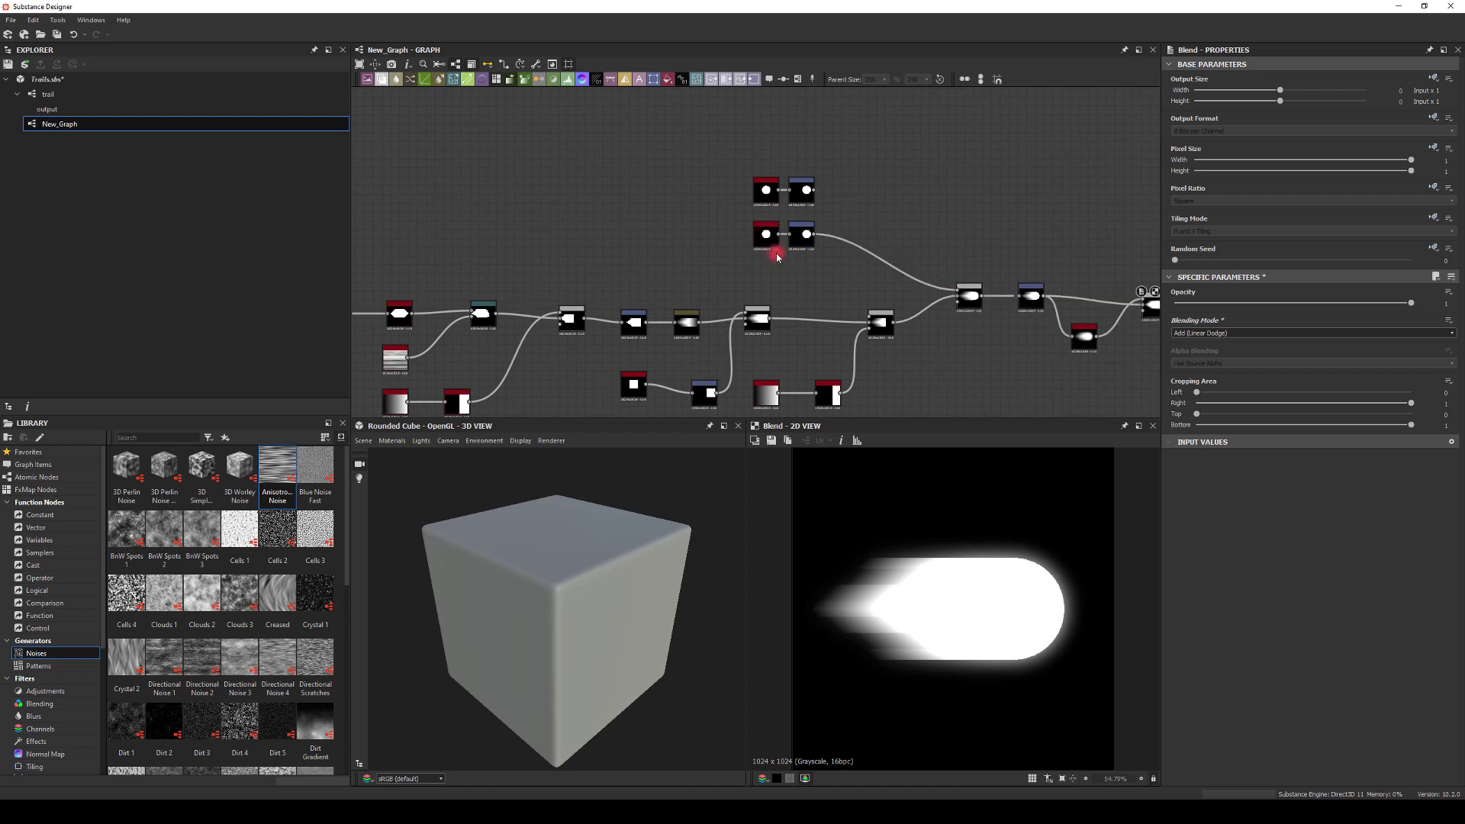
Preview the fourth Blend's output and change the duplicated Shape's pattern to Square.
double_click(766, 234)
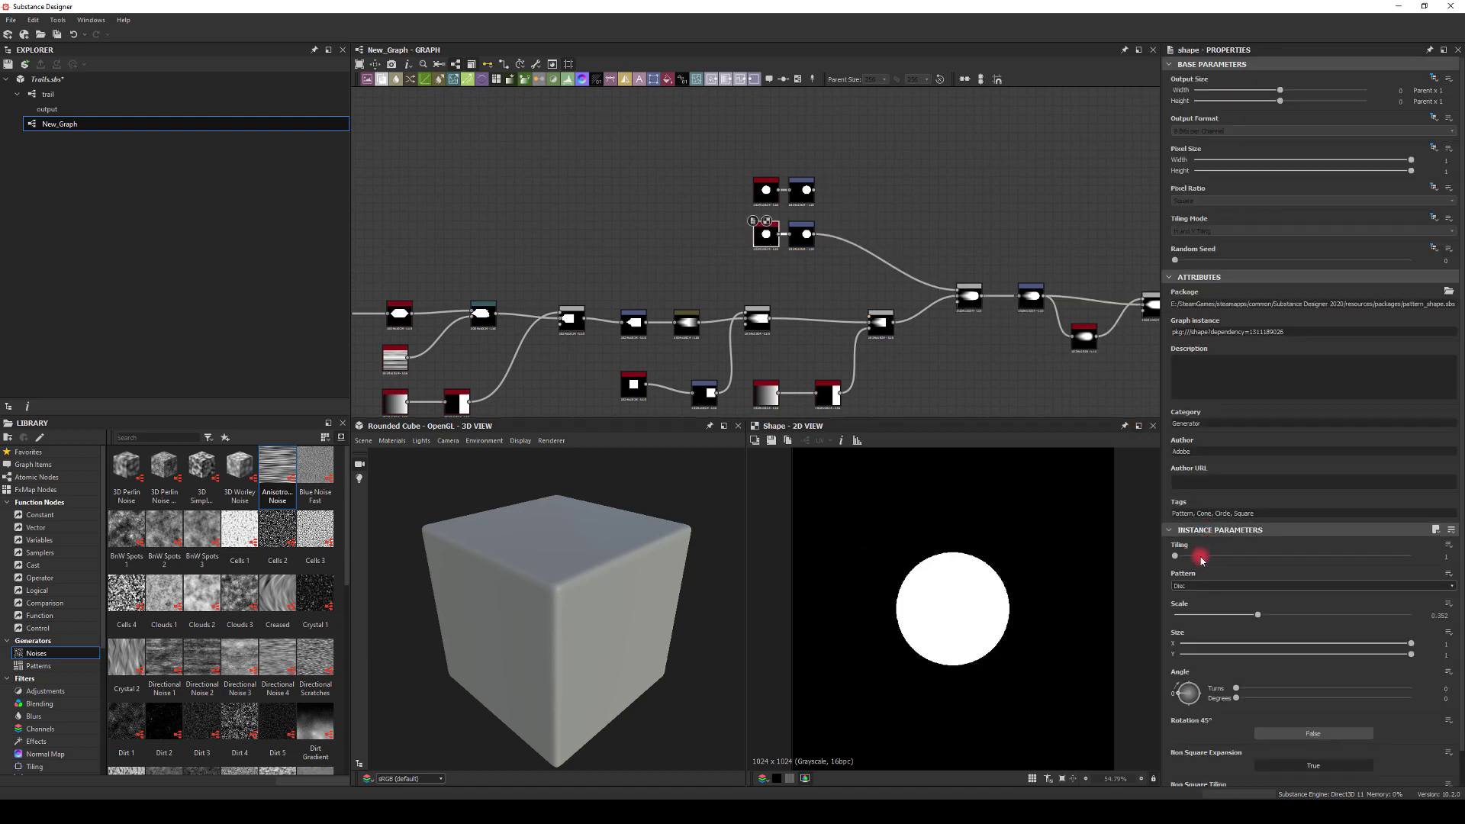
click(1191, 586)
click(1190, 592)
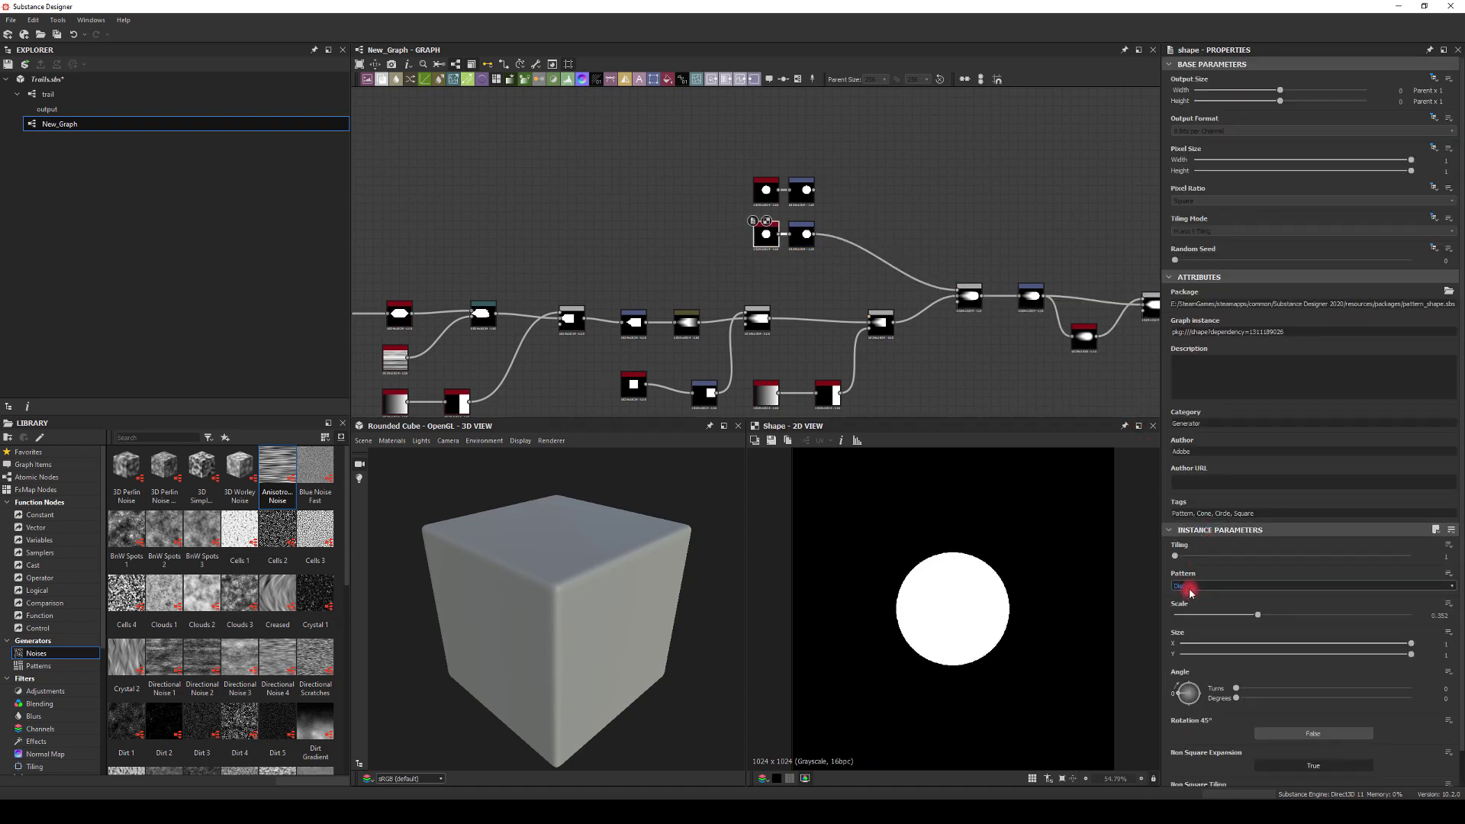
double_click(973, 300)
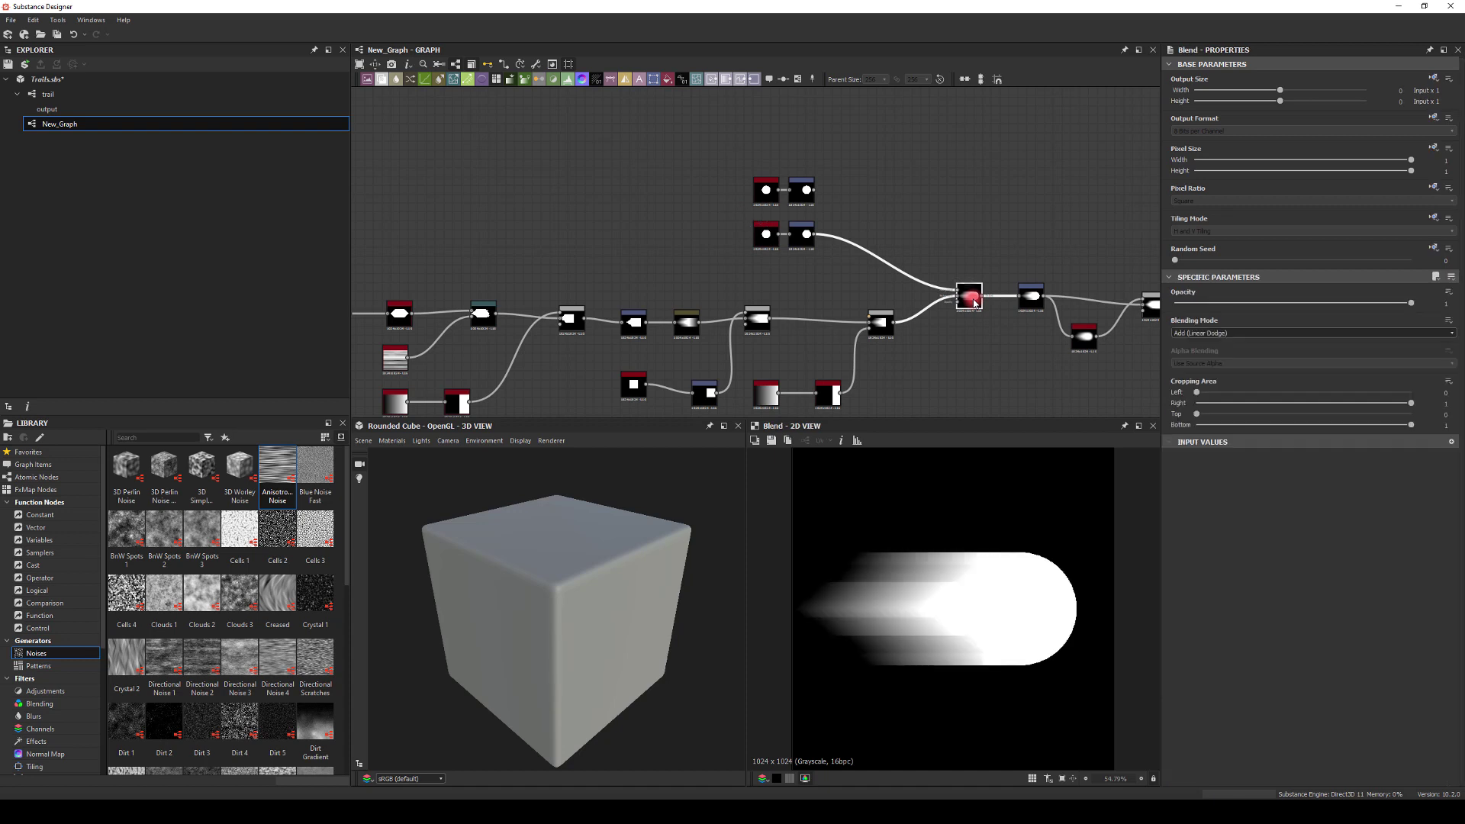
click(767, 235)
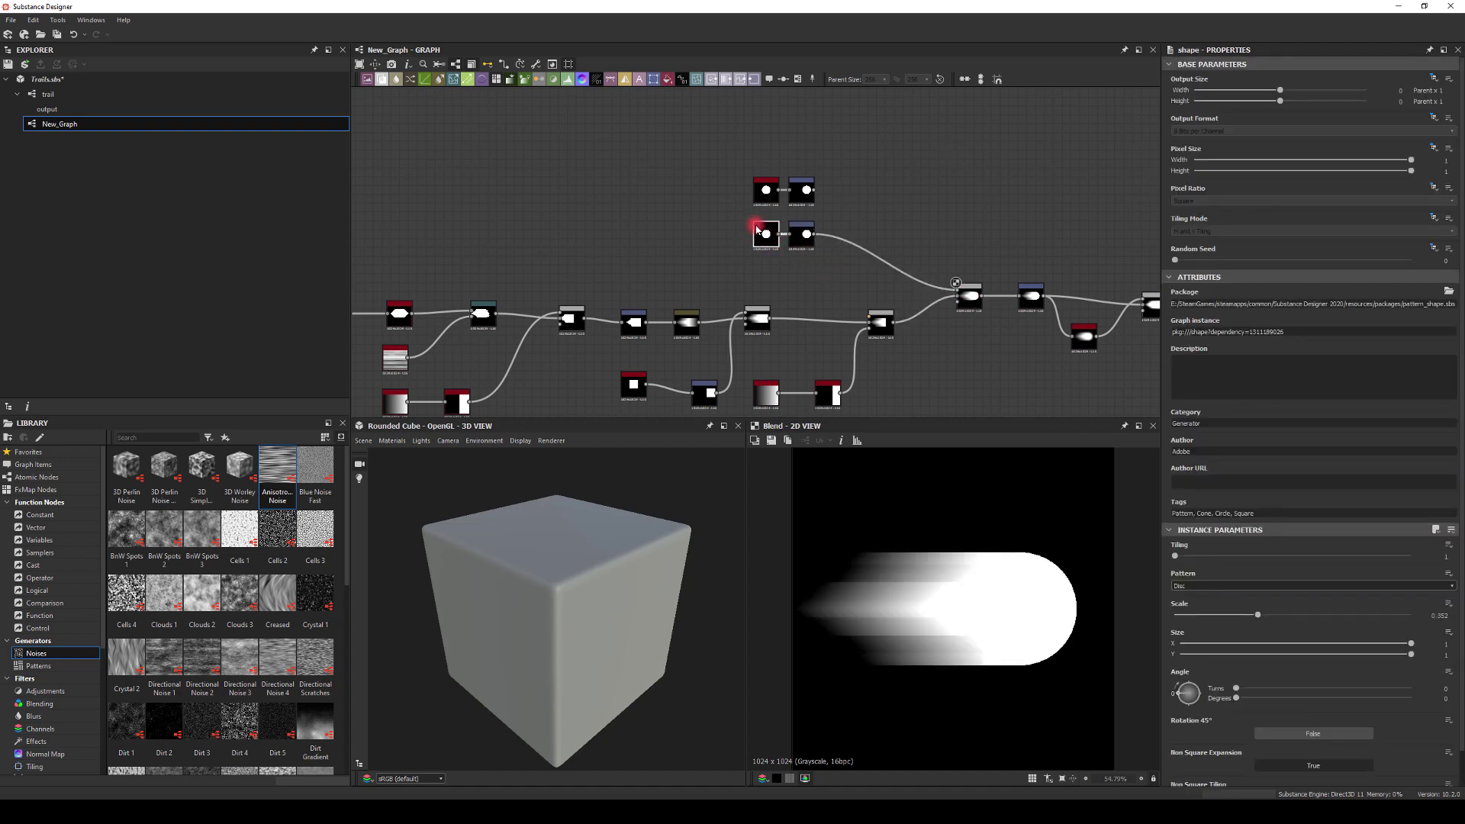
scroll(758, 229, up, 2)
click(1191, 586)
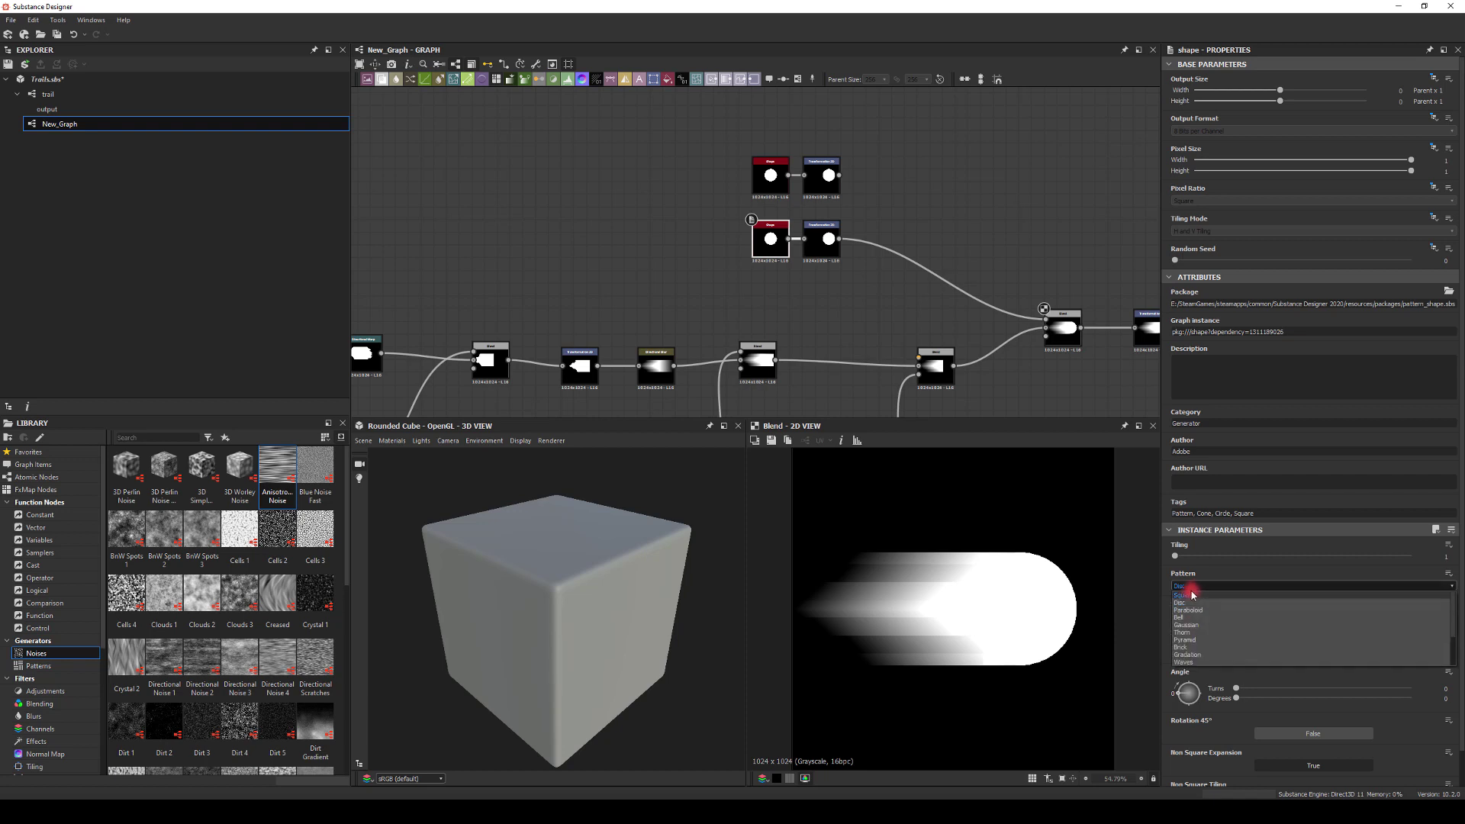
click(1192, 595)
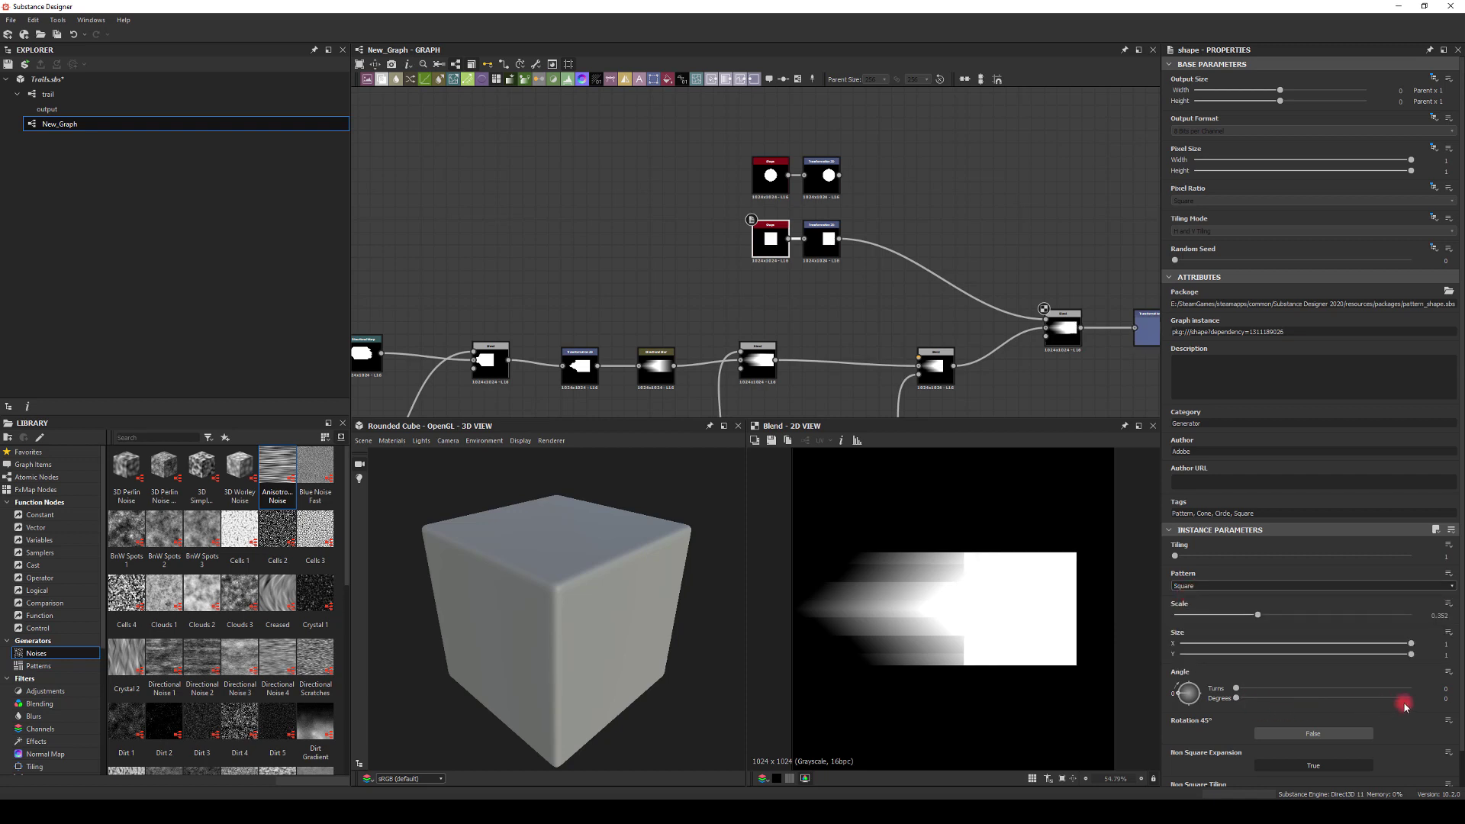
Rotate the square Shape 45 degrees and reduce its scale to 0.25 so its corners match the trail body.
text(45)
key(Return)
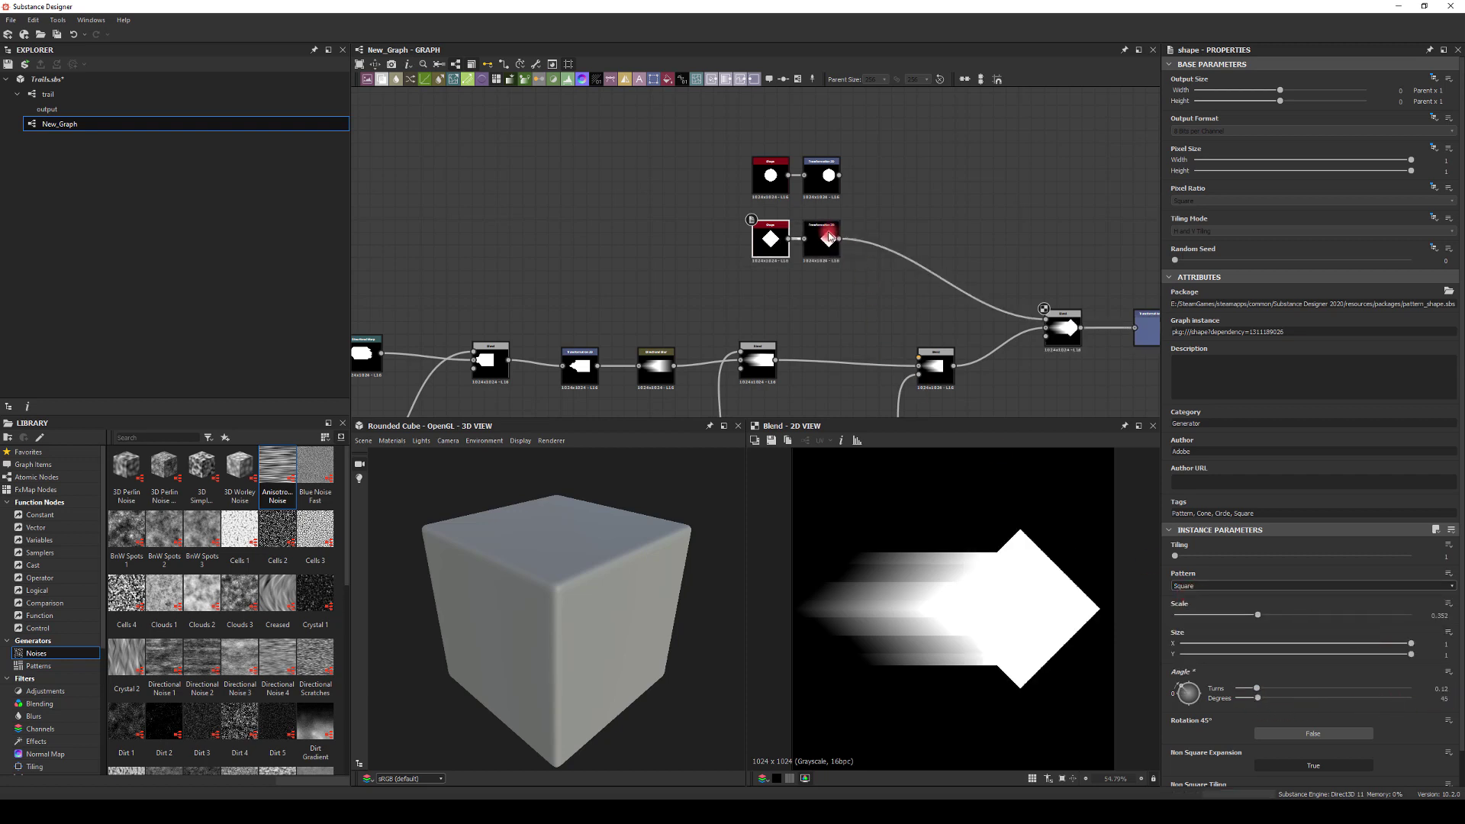
drag(1256, 616, 1236, 620)
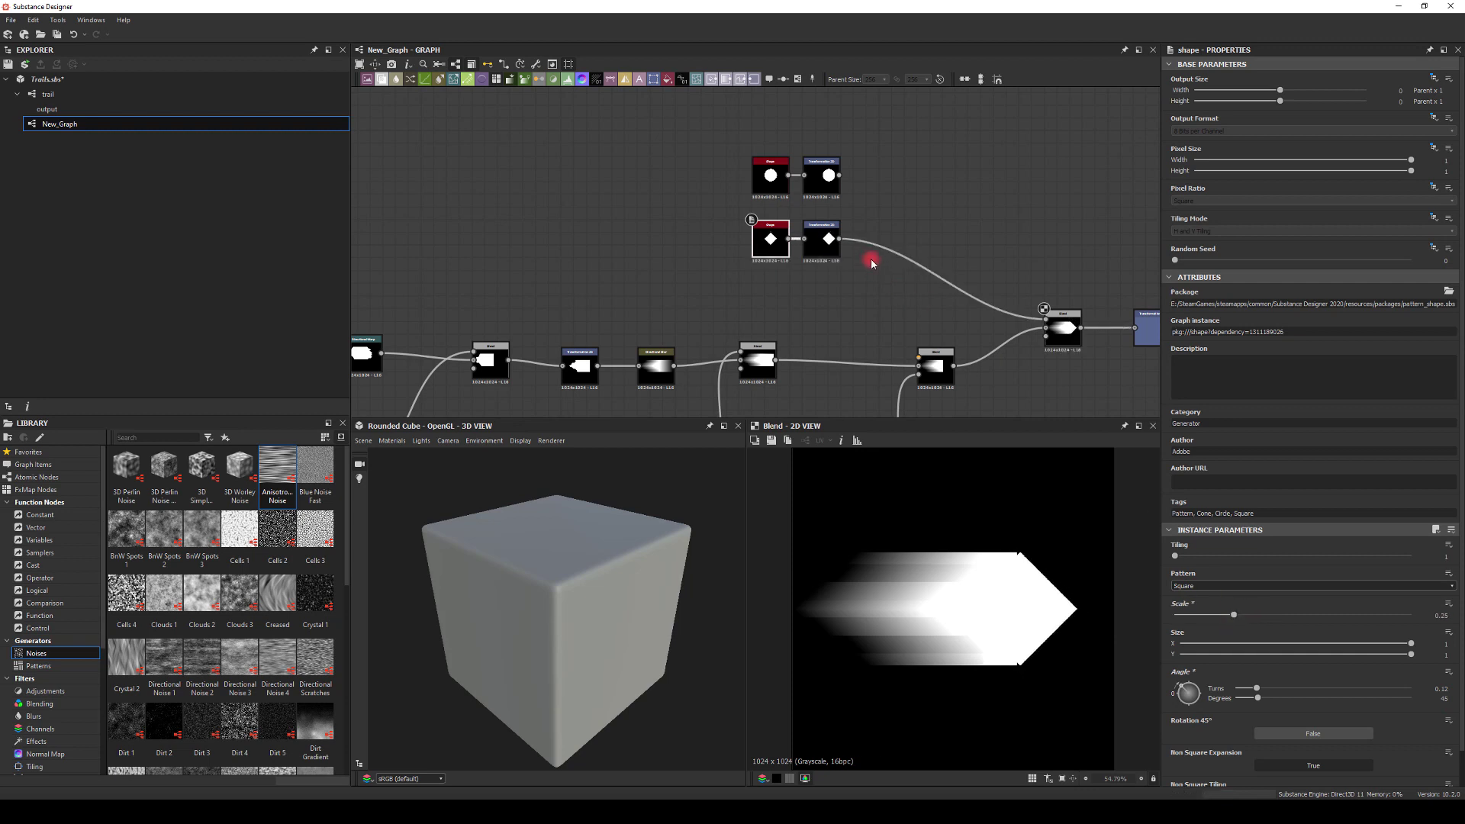
Set the diamond's Transformation 2D X offset to -0.2 and check up close how its corner meets the trail body.
click(821, 238)
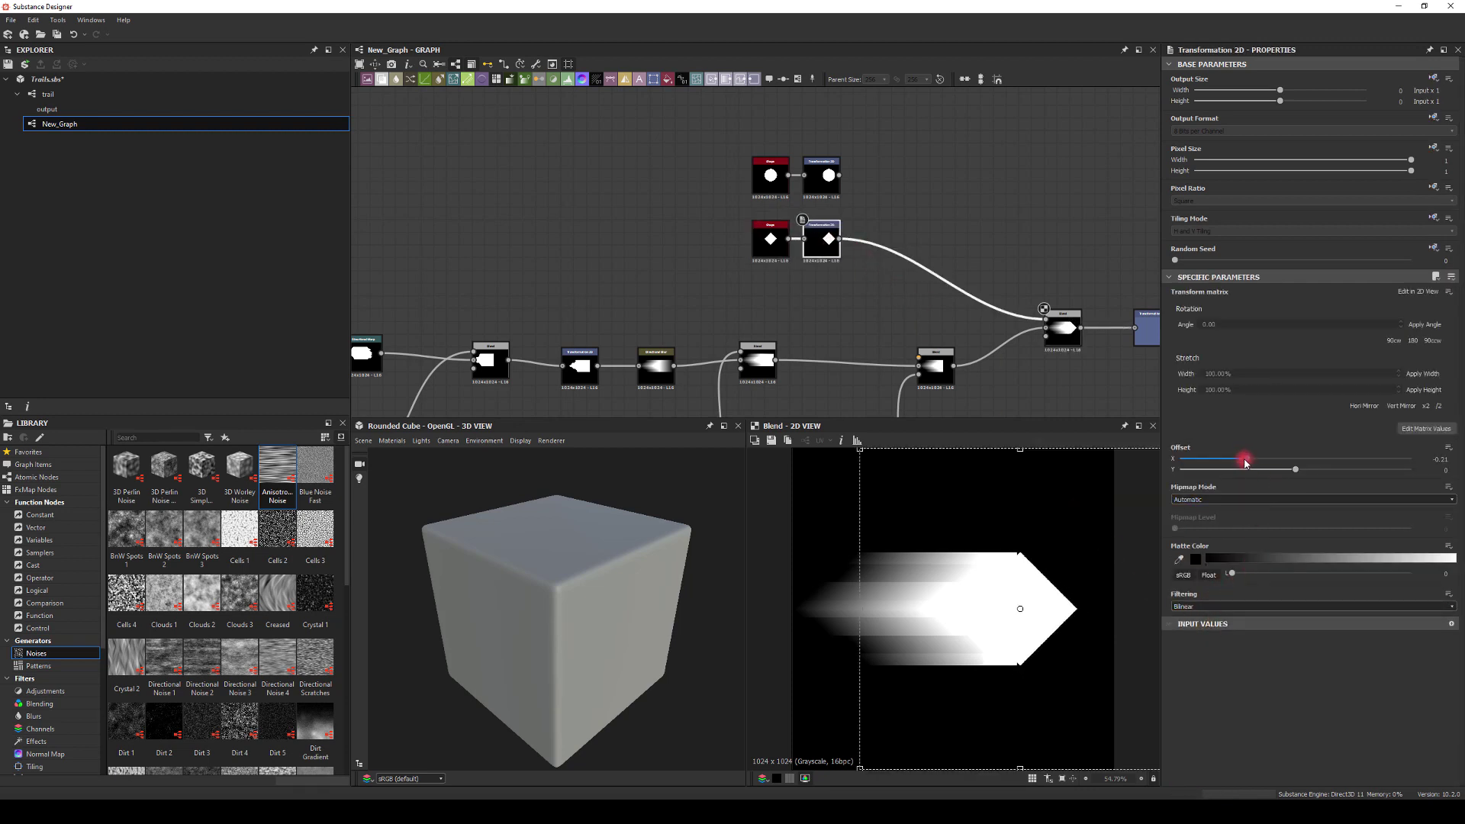
drag(1243, 459, 1247, 458)
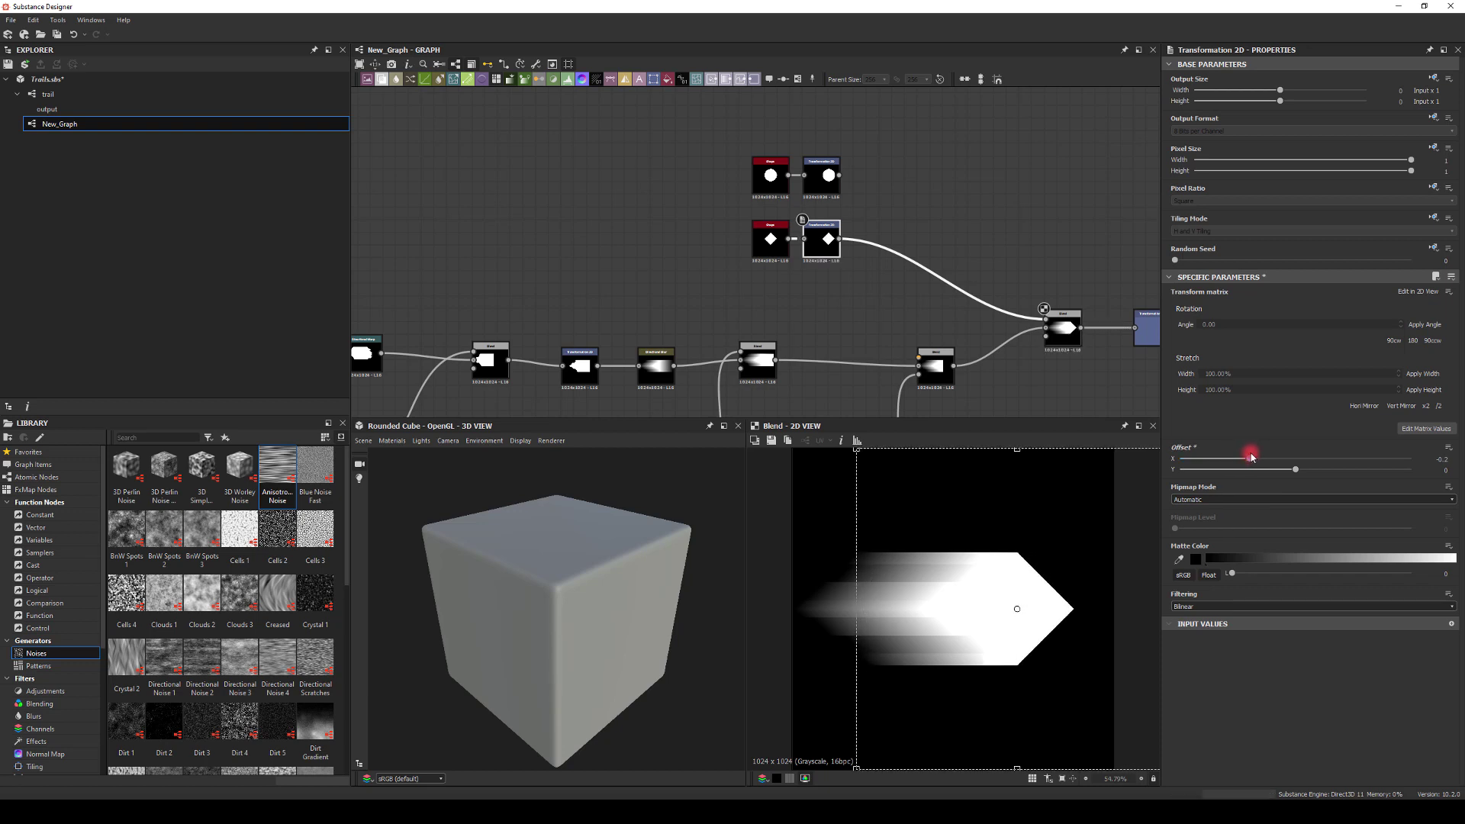
click(1011, 341)
scroll(1008, 522, up, 4)
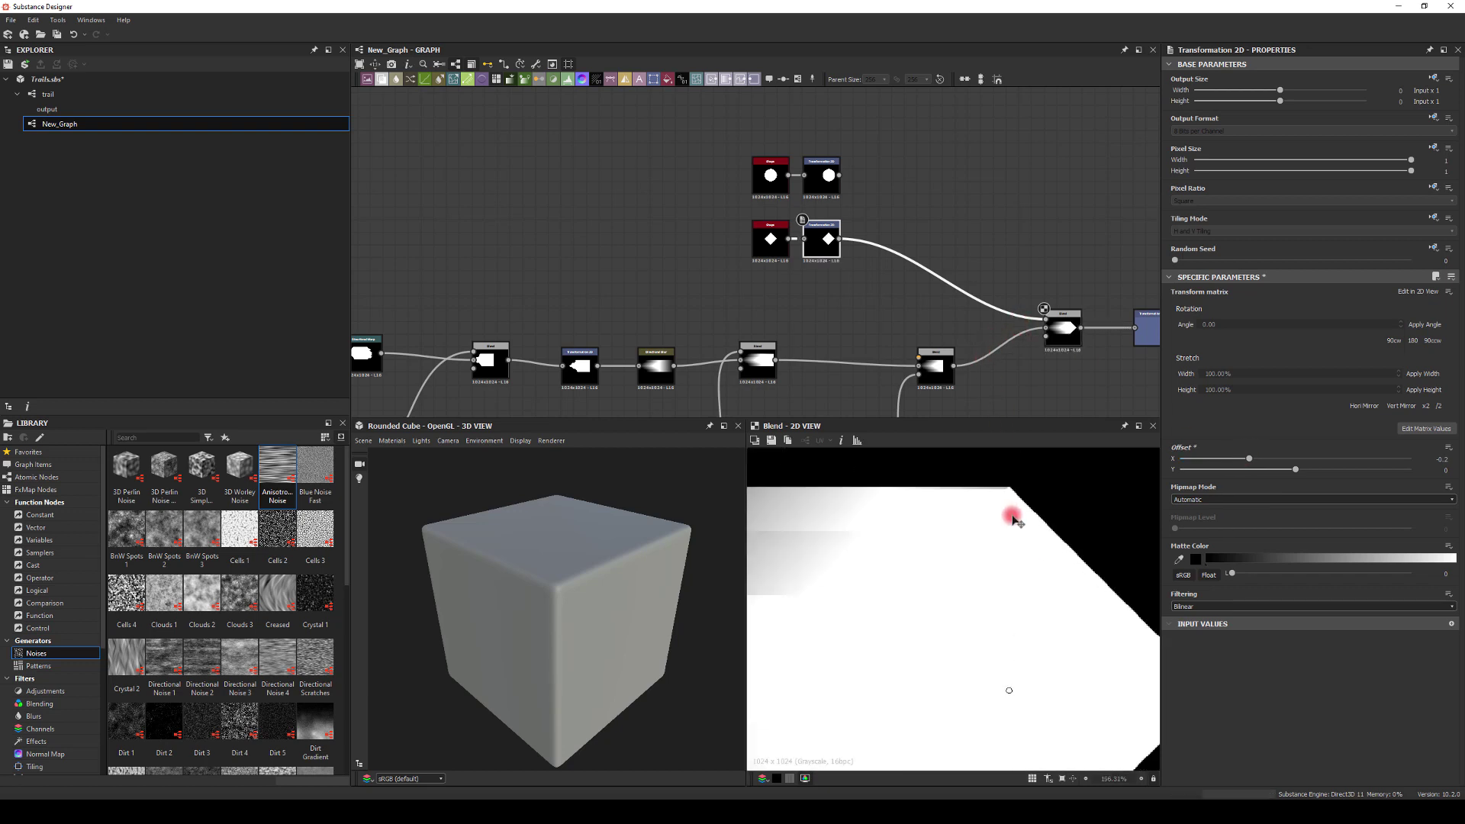
scroll(1004, 514, down, 7)
scroll(982, 537, up, 1)
Duplicate the diamond Shape and its Transformation 2D below the pair and connect the copy to the fourth Blend's foreground.
drag(740, 235, 828, 248)
key(ctrl+d)
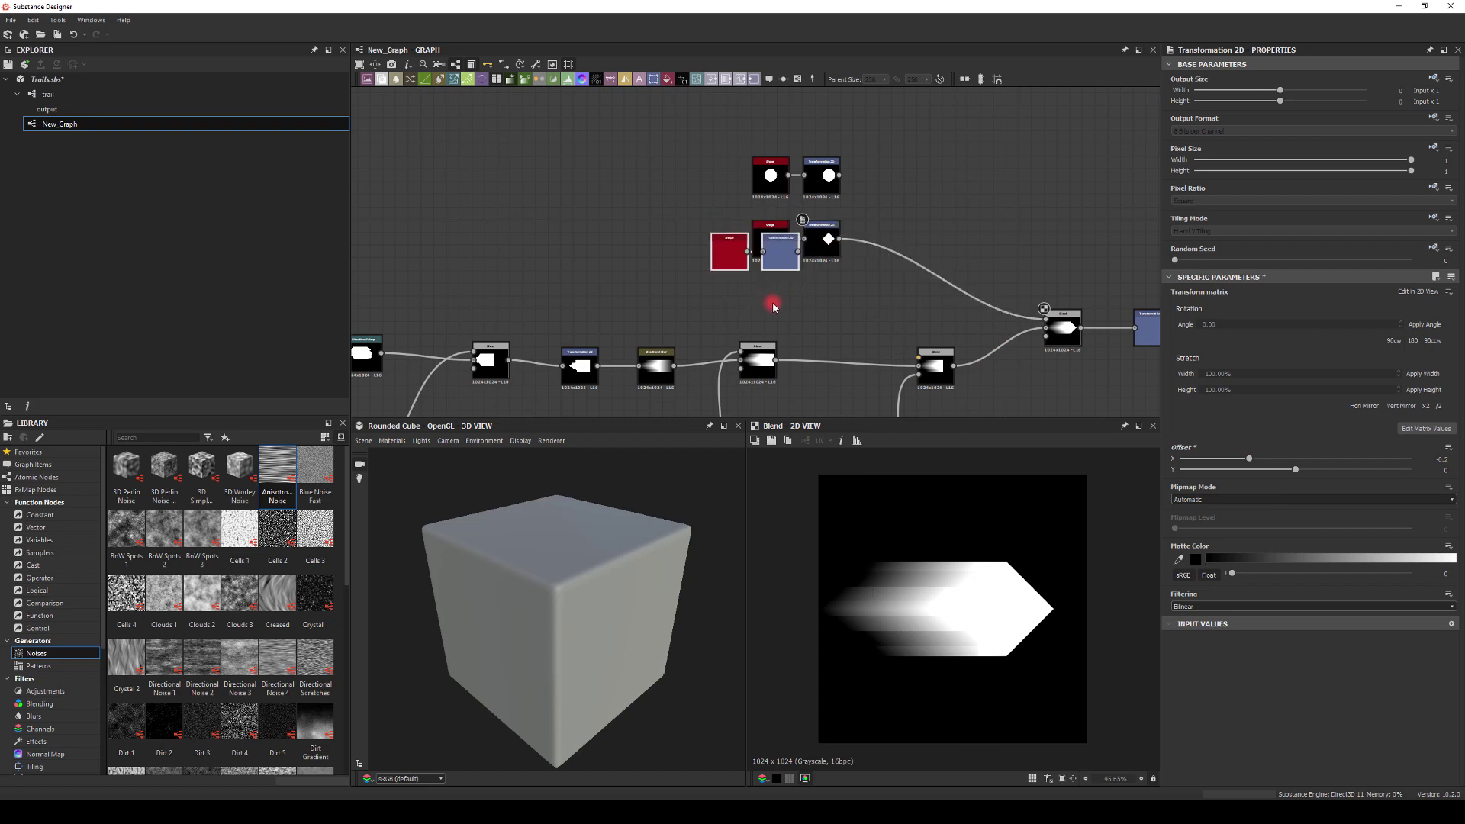
click(815, 304)
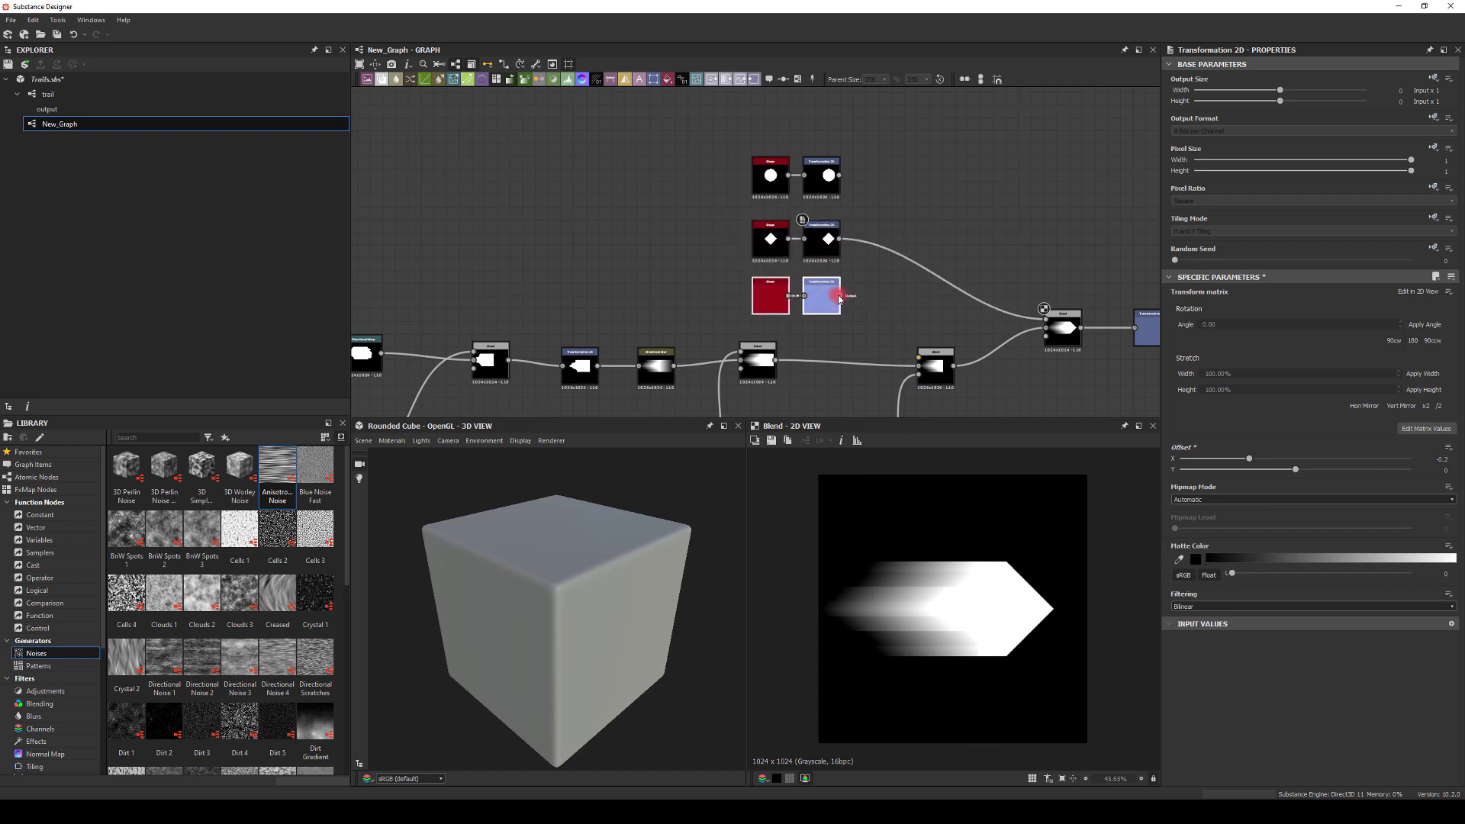
drag(1052, 327, 1052, 327)
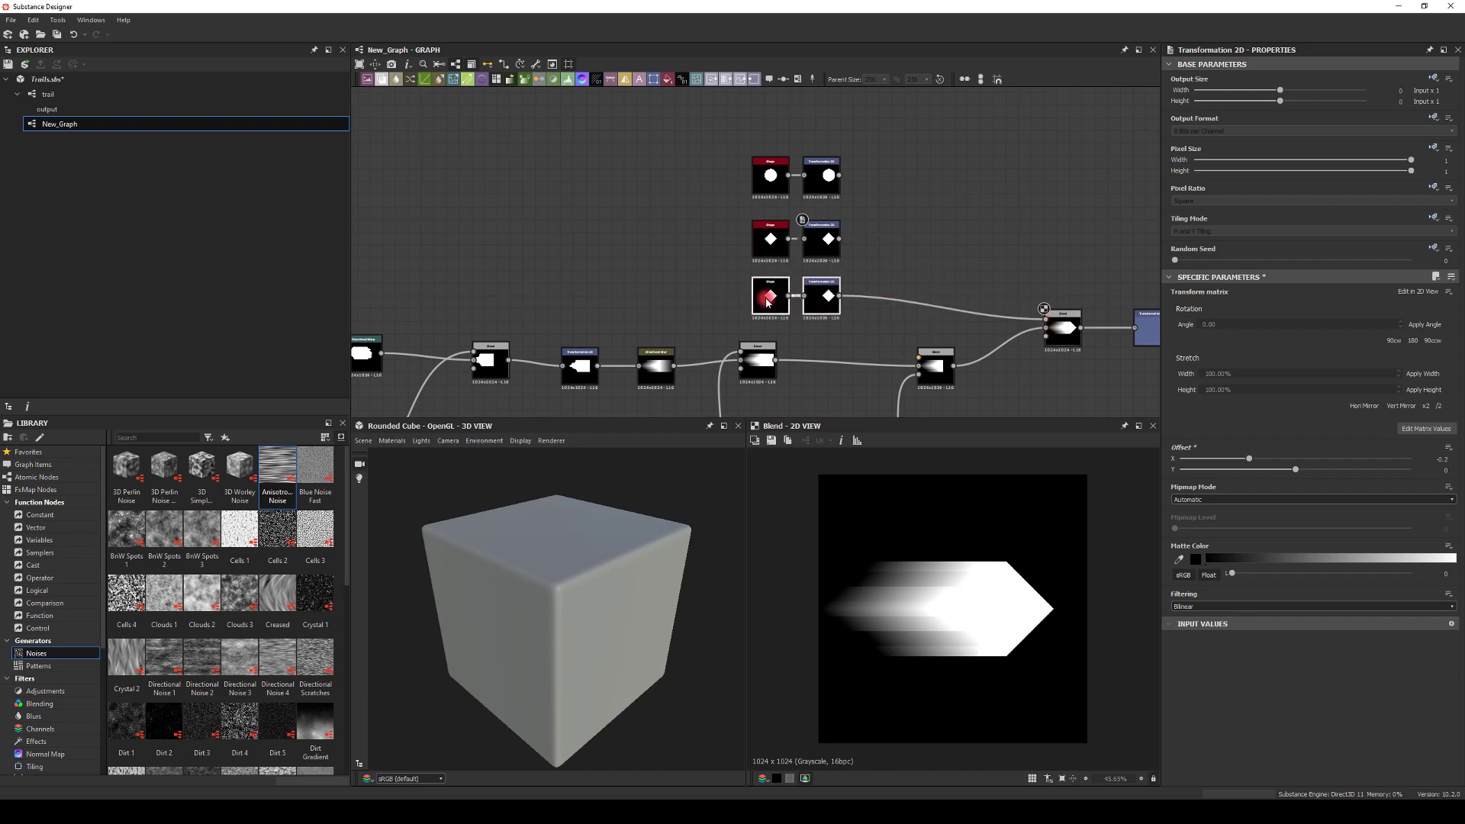
Set the newest duplicated Shape's angle to 0 degrees to turn the diamond back into an upright square.
click(768, 302)
click(1238, 608)
click(1431, 699)
text(0)
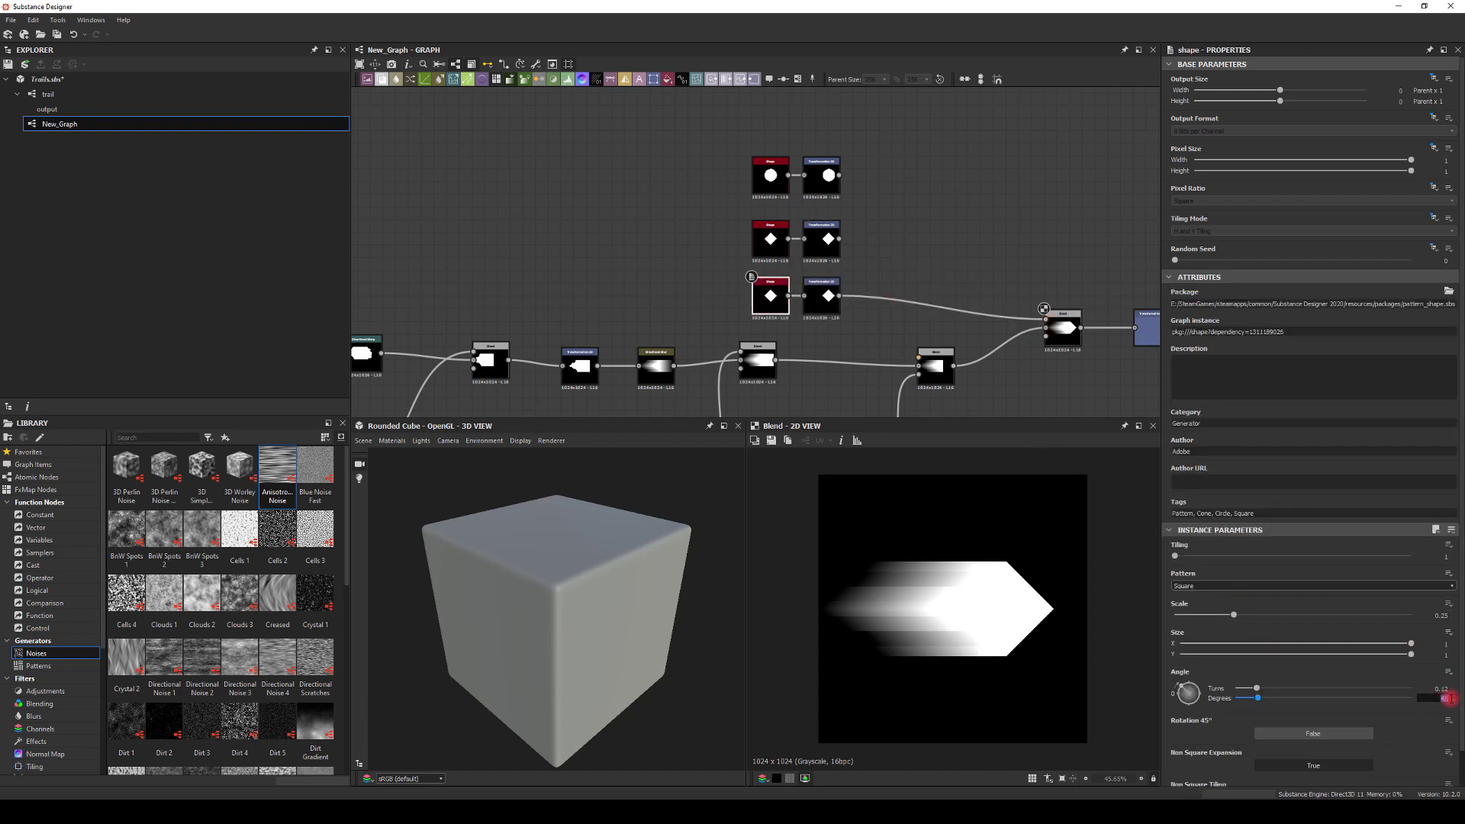
click(1421, 683)
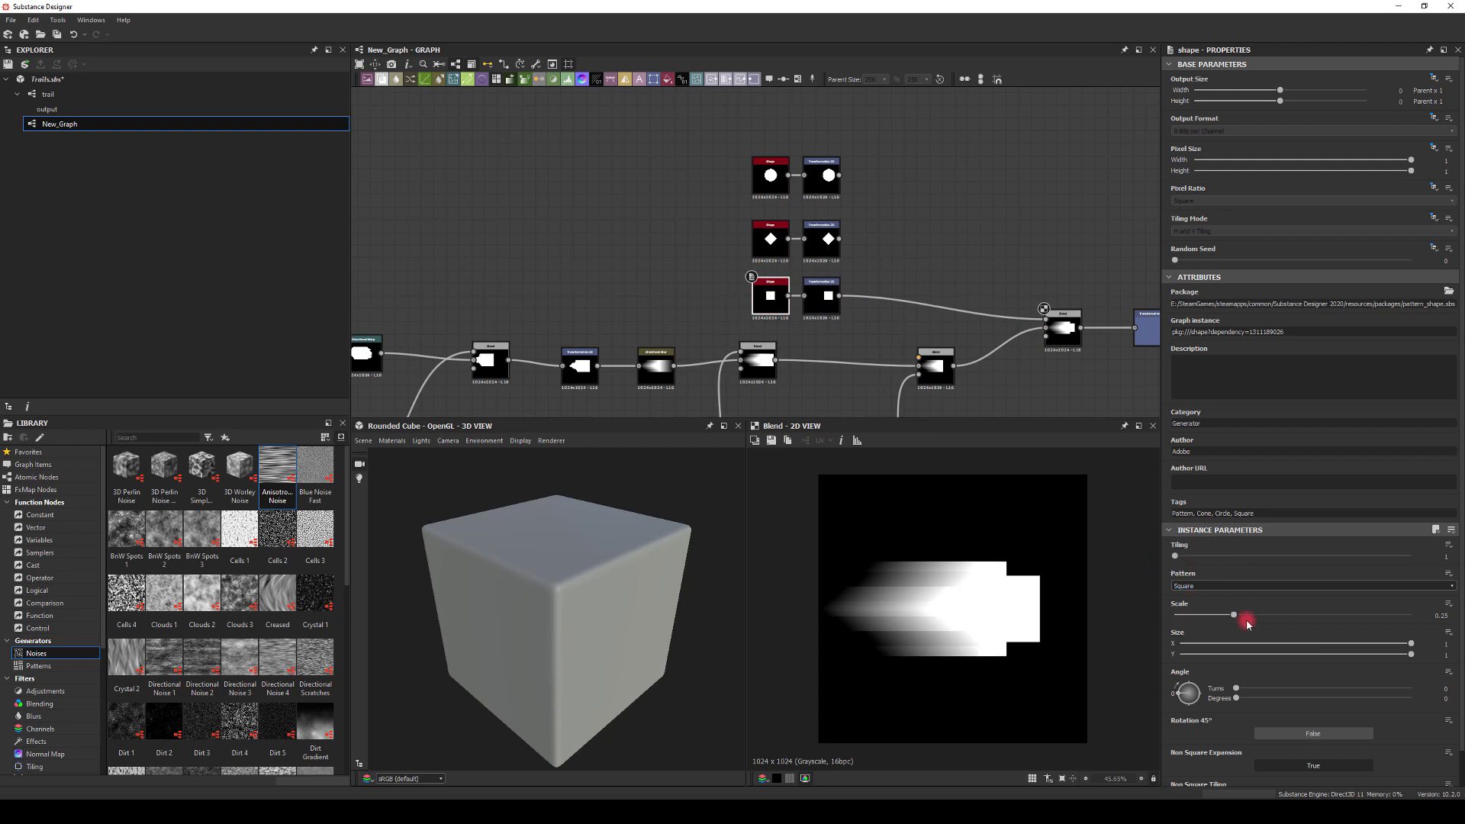
Enlarge the upright square Shape to scale 0.36 to match the trail body's height, keeping its Transformation 2D X offset at -0.2.
drag(1233, 614, 1261, 617)
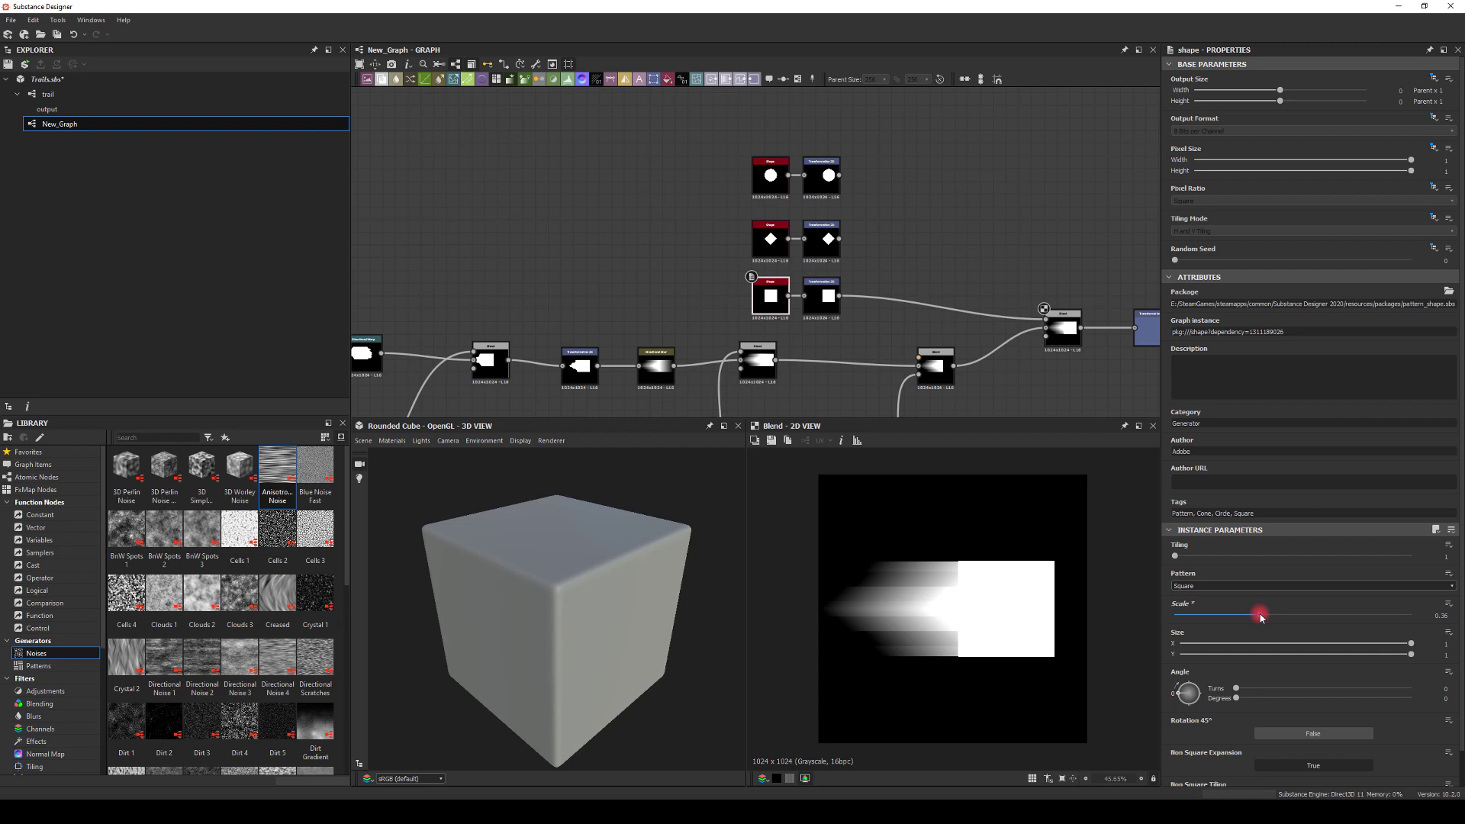
click(824, 299)
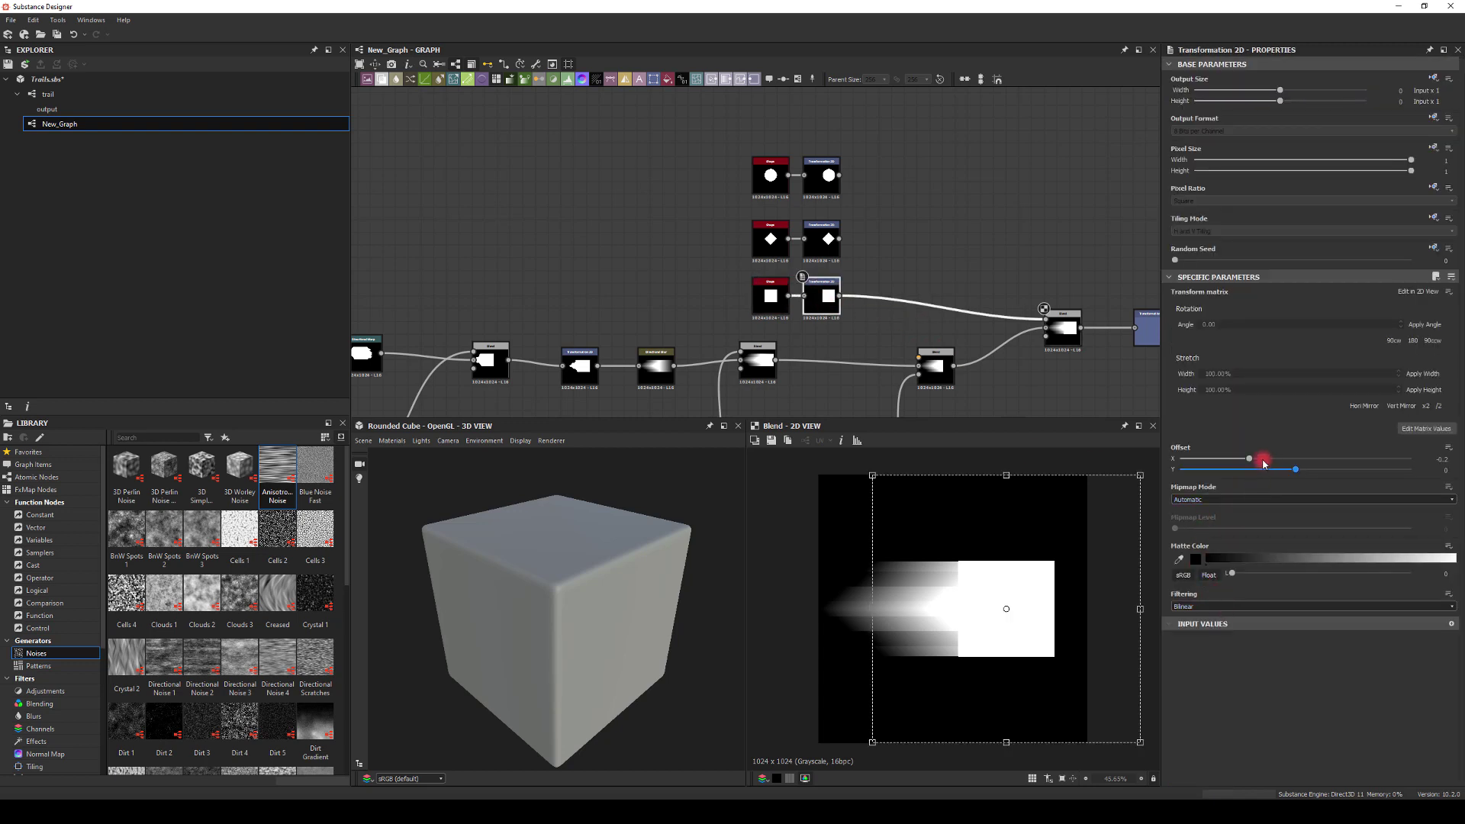
mouse_move(1263, 462)
mouse_down()
mouse_move(1167, 459)
mouse_move(1248, 460)
mouse_up()
click(766, 301)
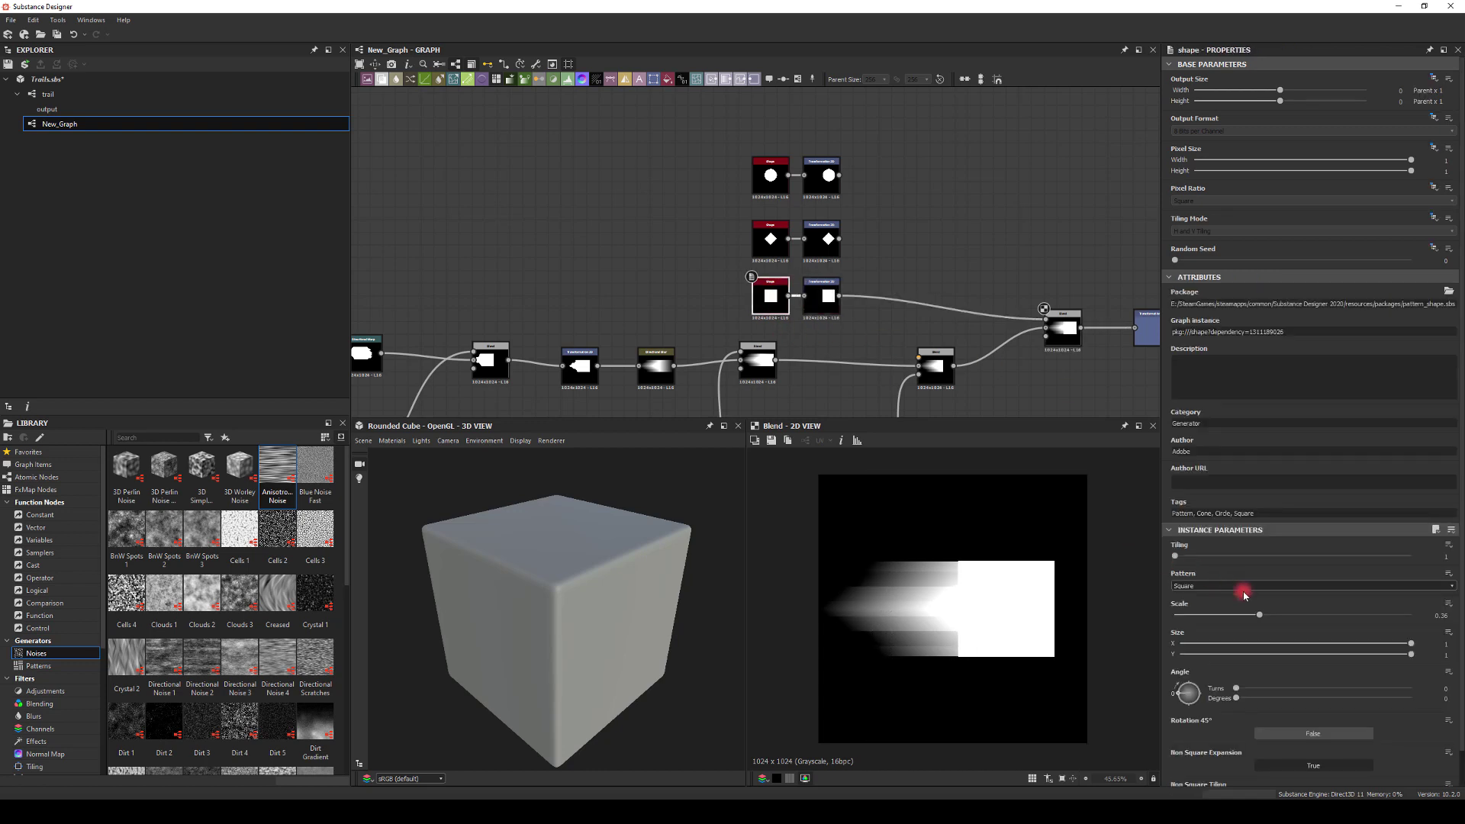
Turn the square Shape into a narrower rectangle by setting its scale to about 0.355 and its X size to 0.76.
drag(1410, 645, 1269, 633)
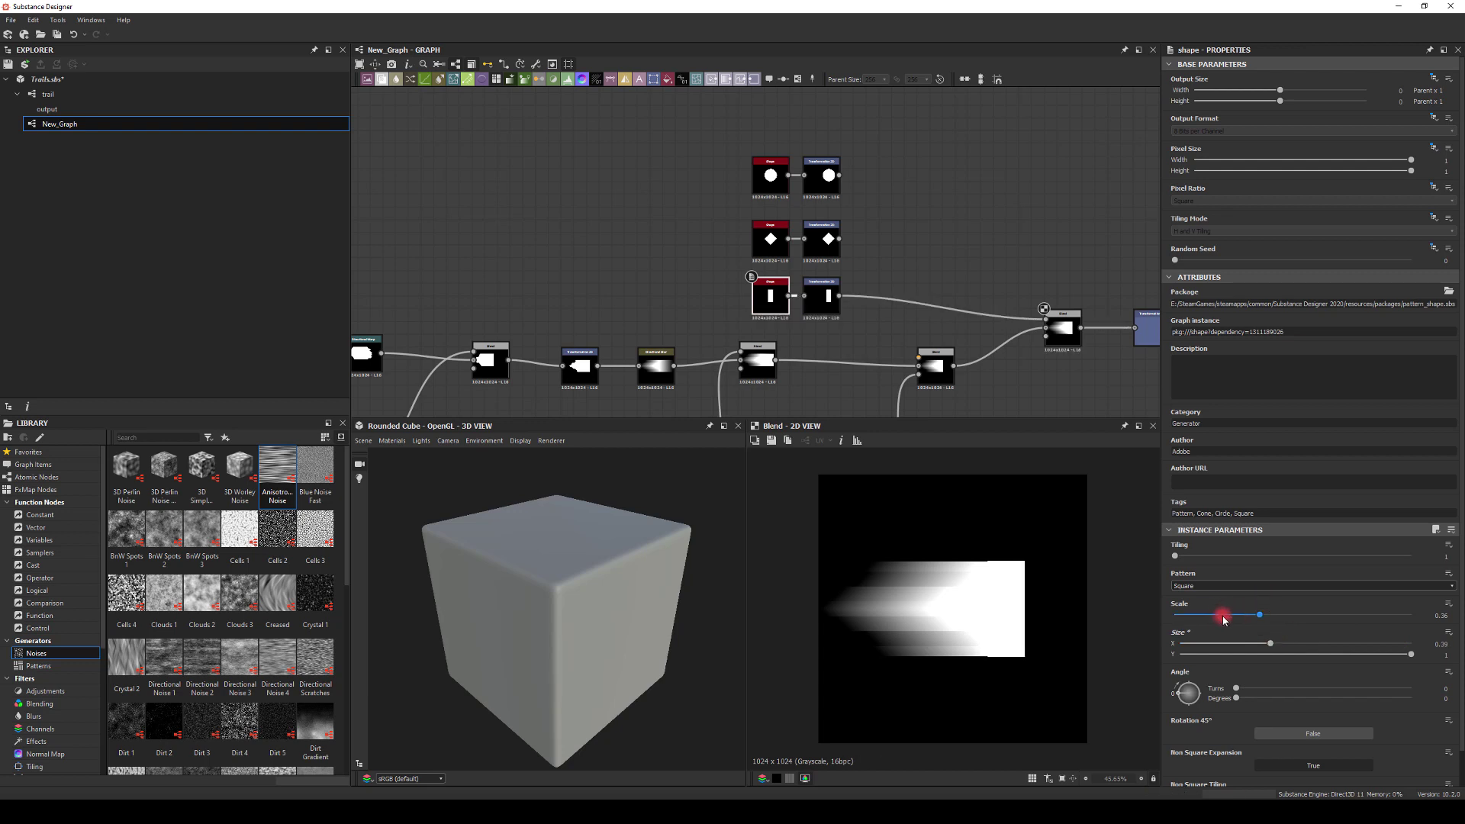
click(1441, 615)
text(0.35)
key(Return)
click(1448, 618)
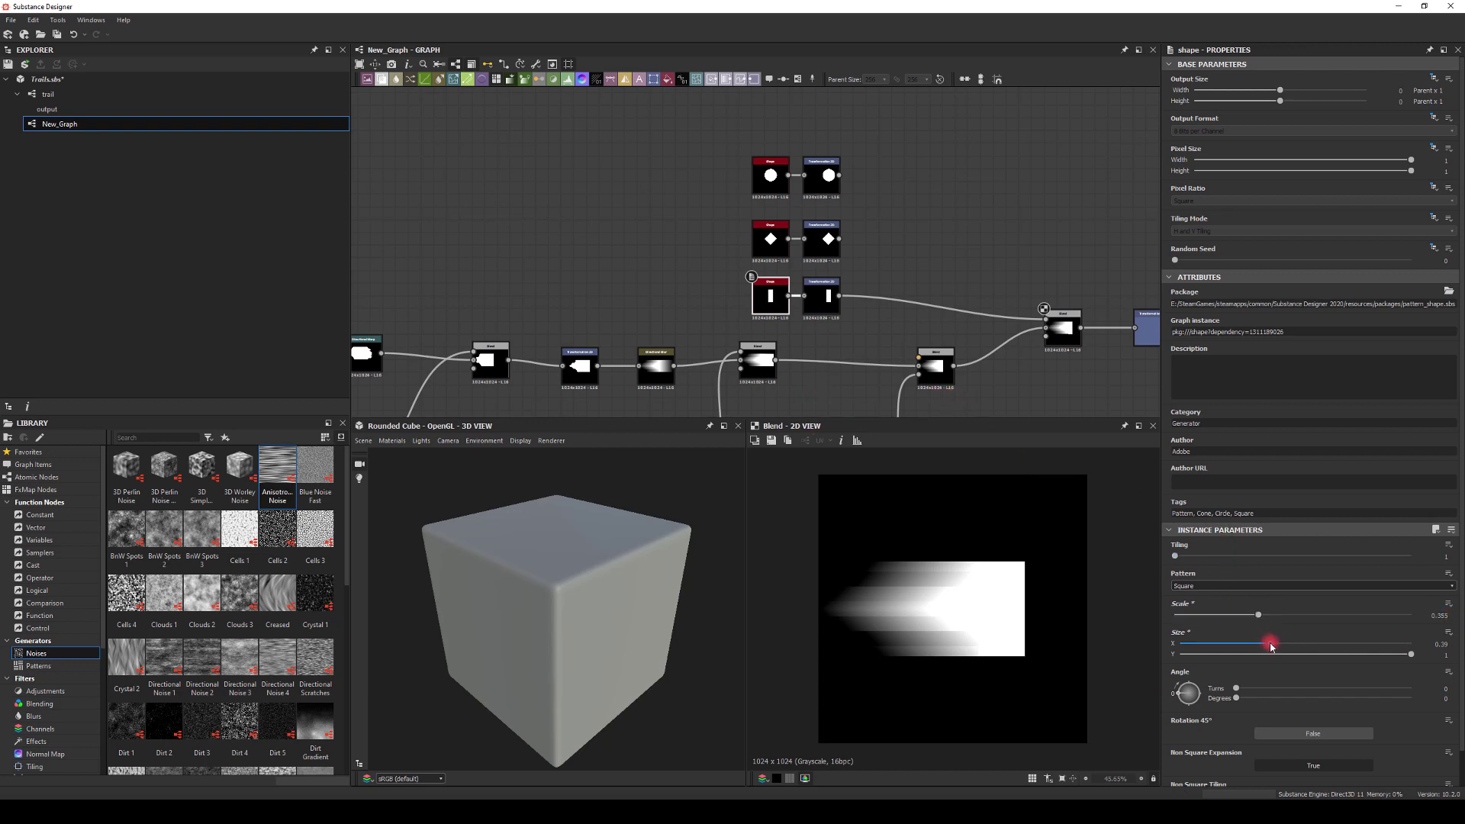
drag(1270, 646, 1357, 639)
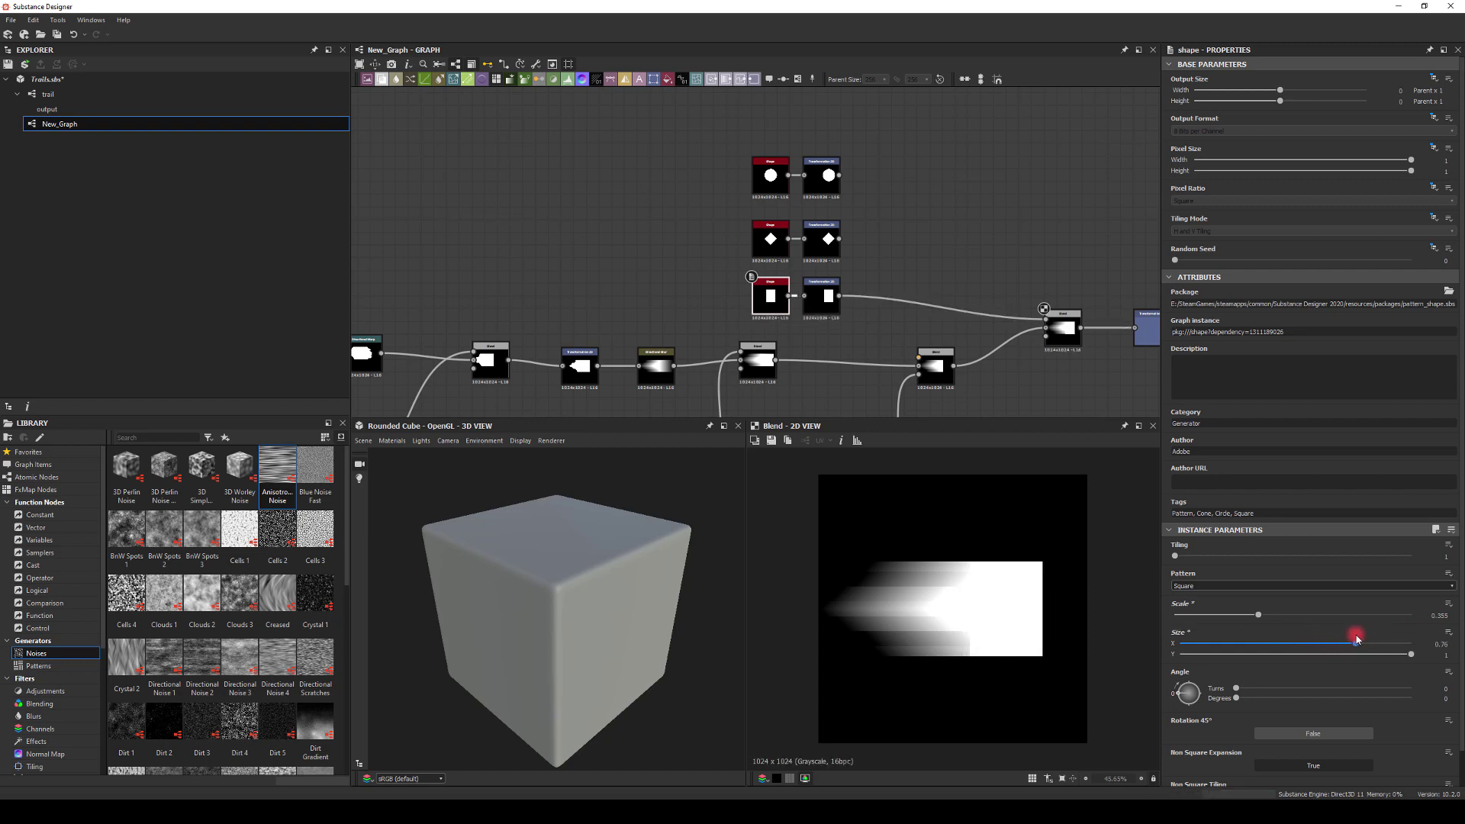
Check the rectangle's edges against the trail up close and set its Transformation 2D X offset to -0.26.
click(822, 298)
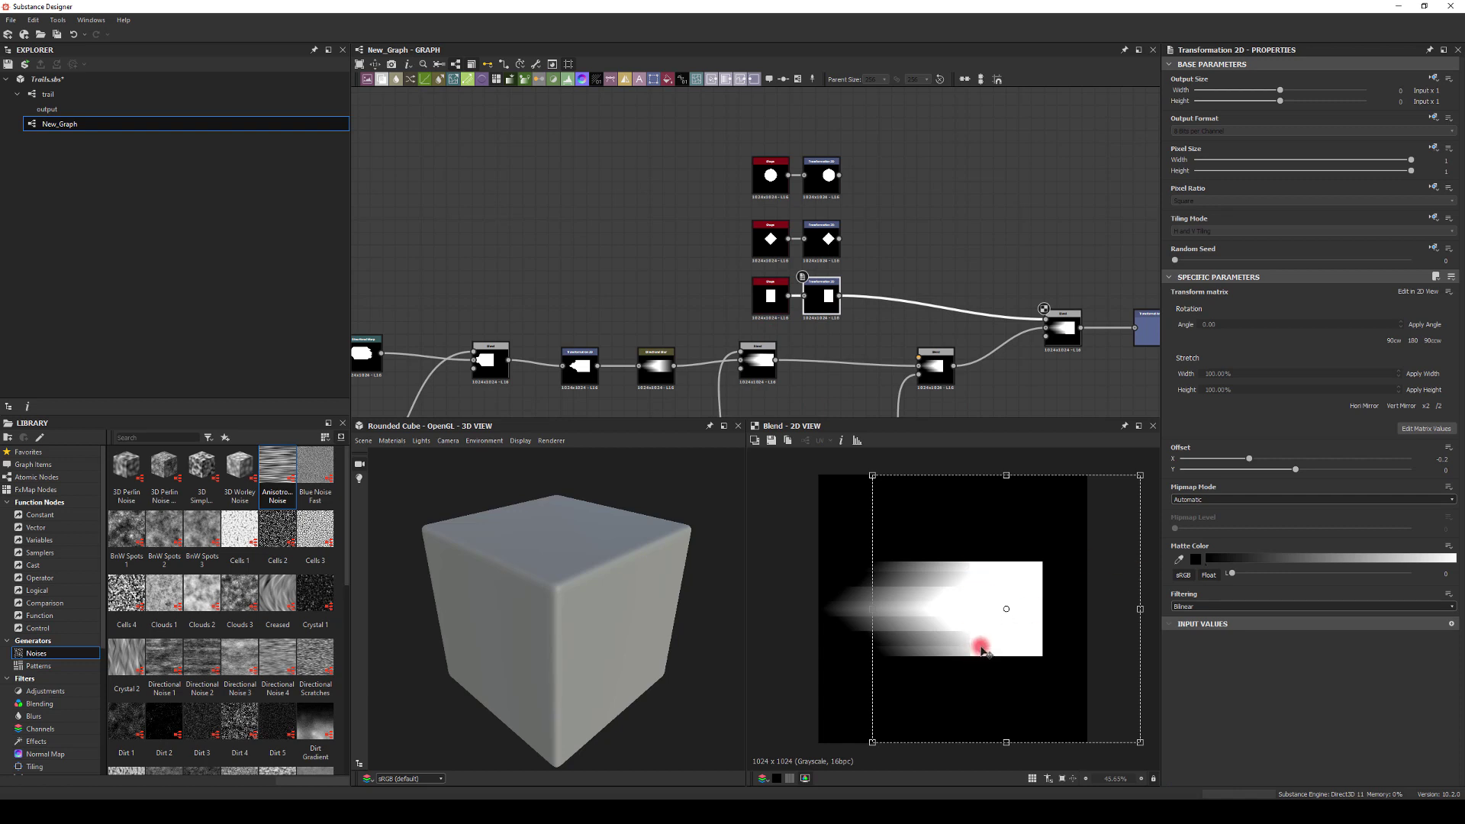
scroll(976, 648, up, 5)
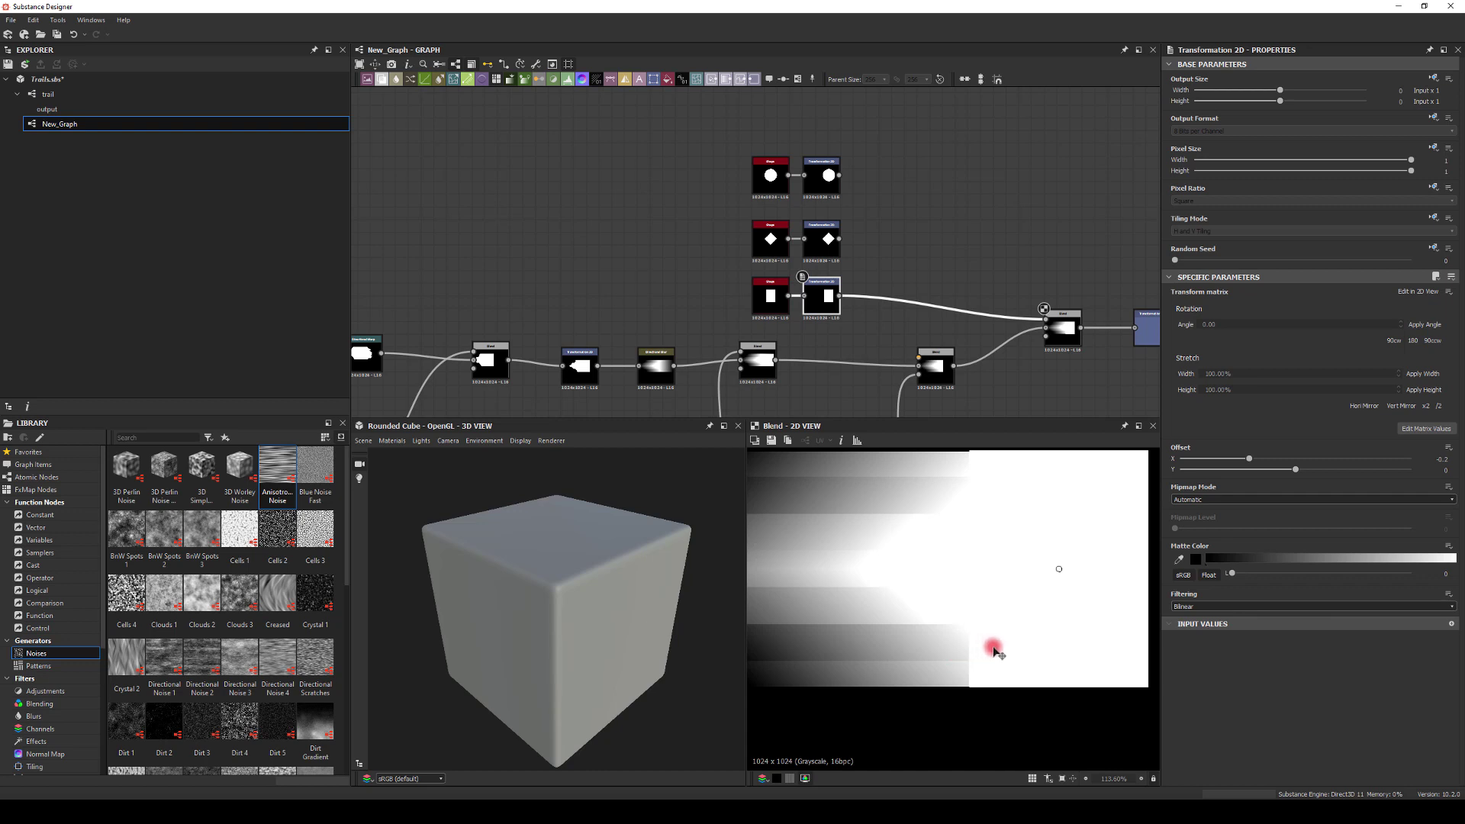
scroll(946, 642, down, 4)
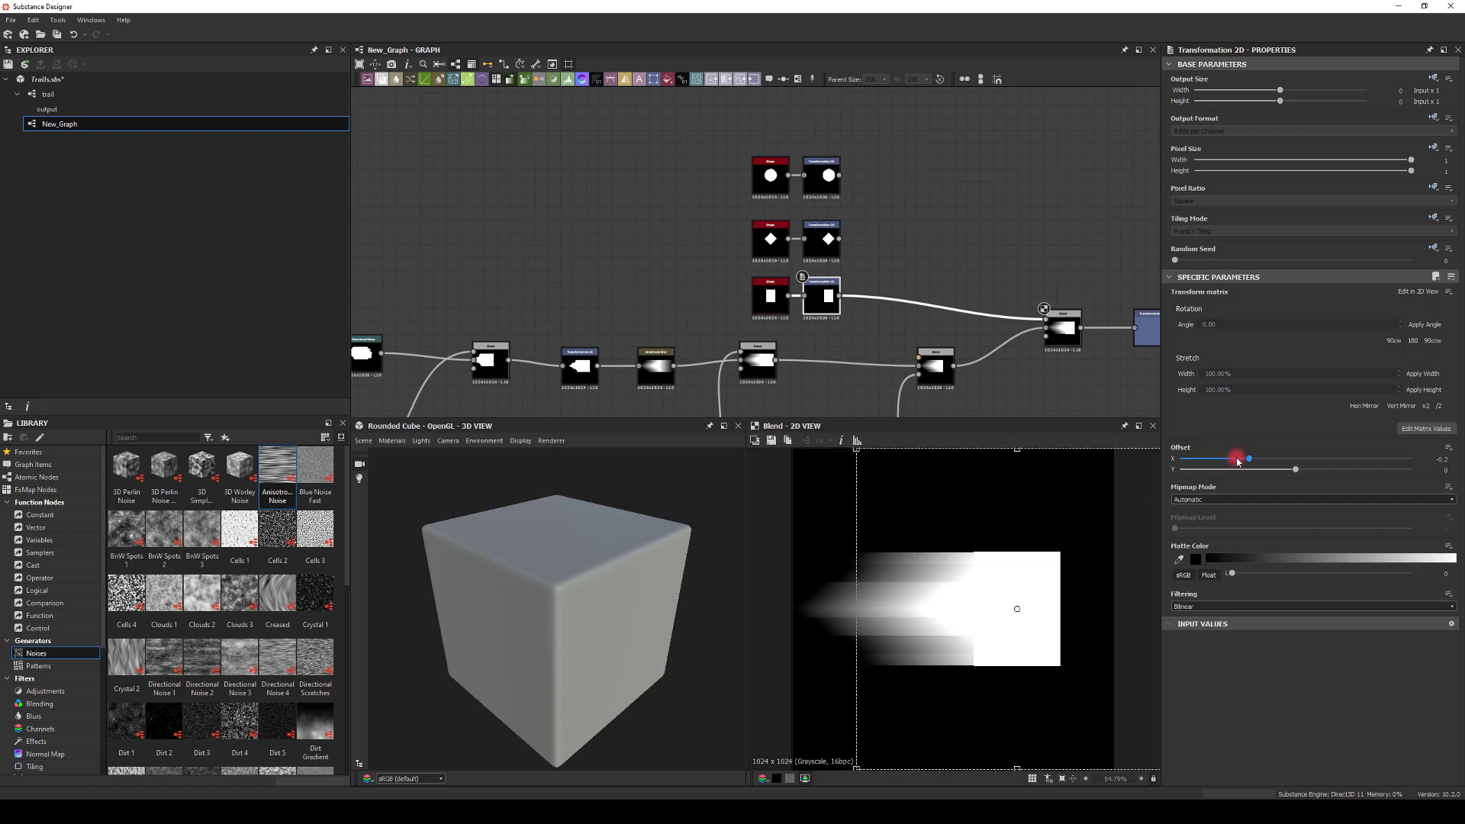
mouse_move(1251, 459)
mouse_down()
mouse_move(1220, 458)
mouse_move(1237, 460)
mouse_up()
Fine-tune the rectangle Shape's scale to about 0.353 so its edges line up with the trail body.
click(769, 304)
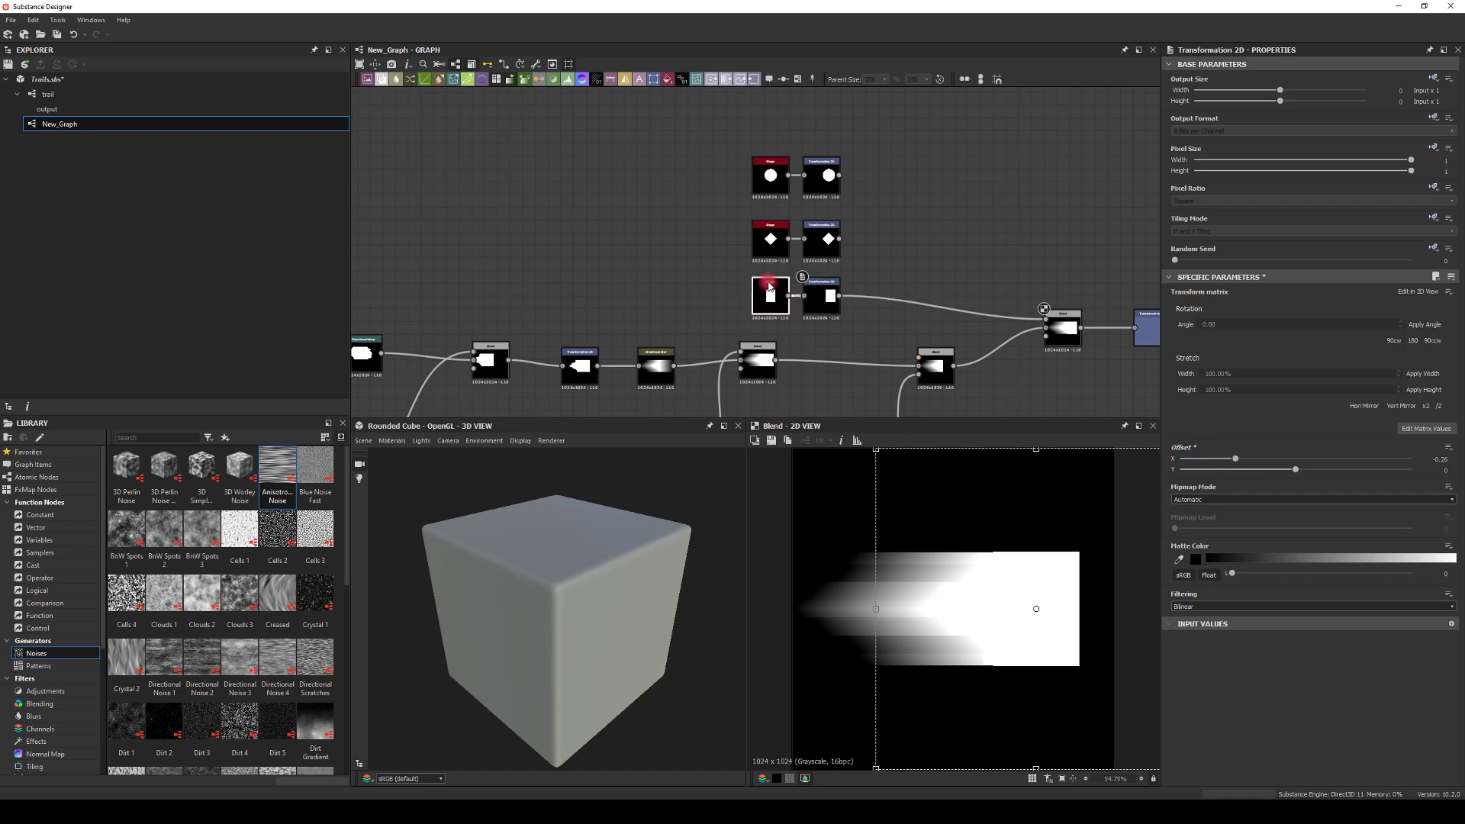
scroll(989, 576, up, 3)
scroll(988, 576, up, 1)
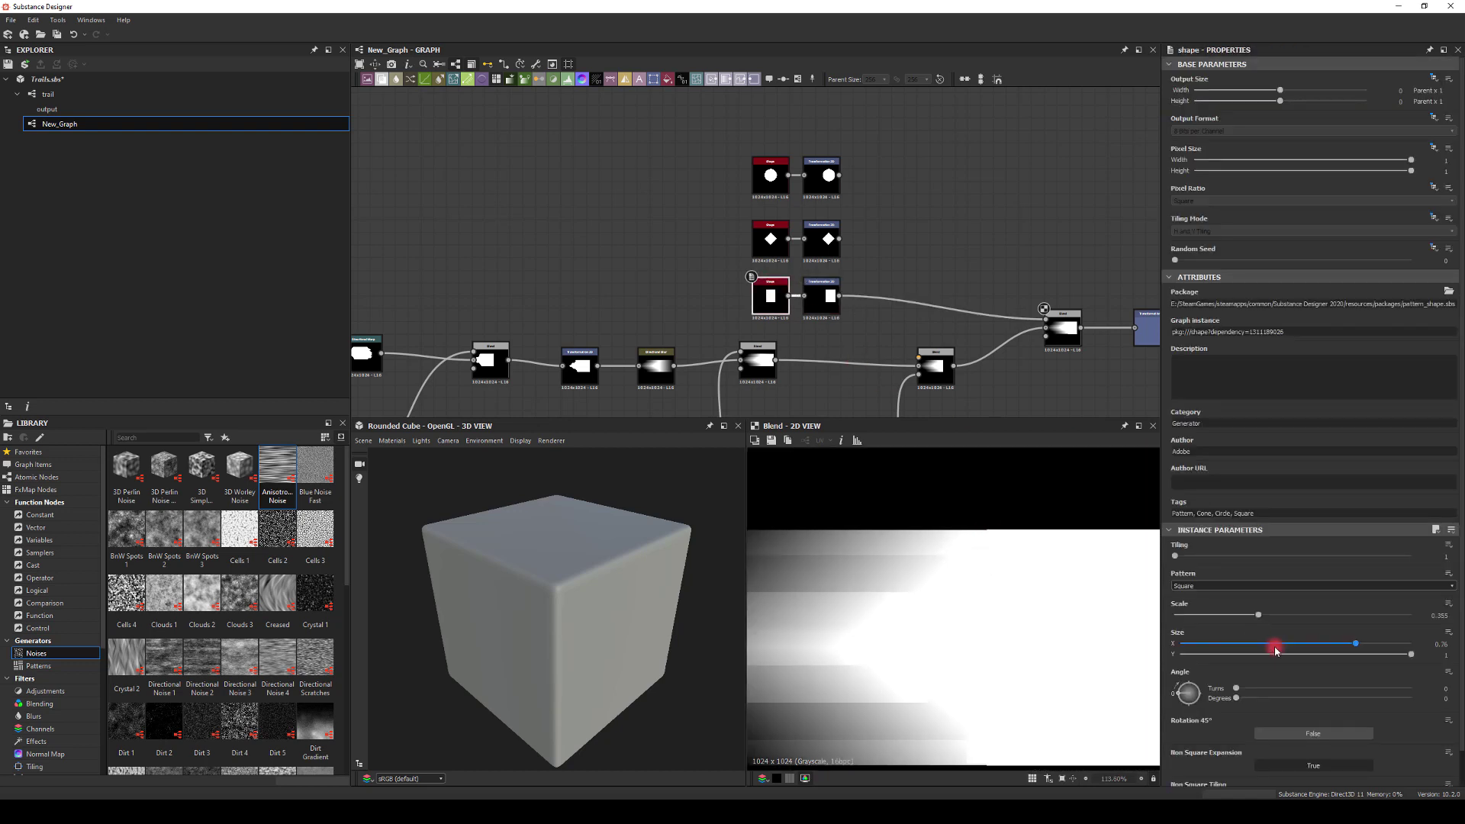
drag(1445, 615, 1448, 615)
scroll(980, 539, down, 5)
scroll(981, 539, down, 1)
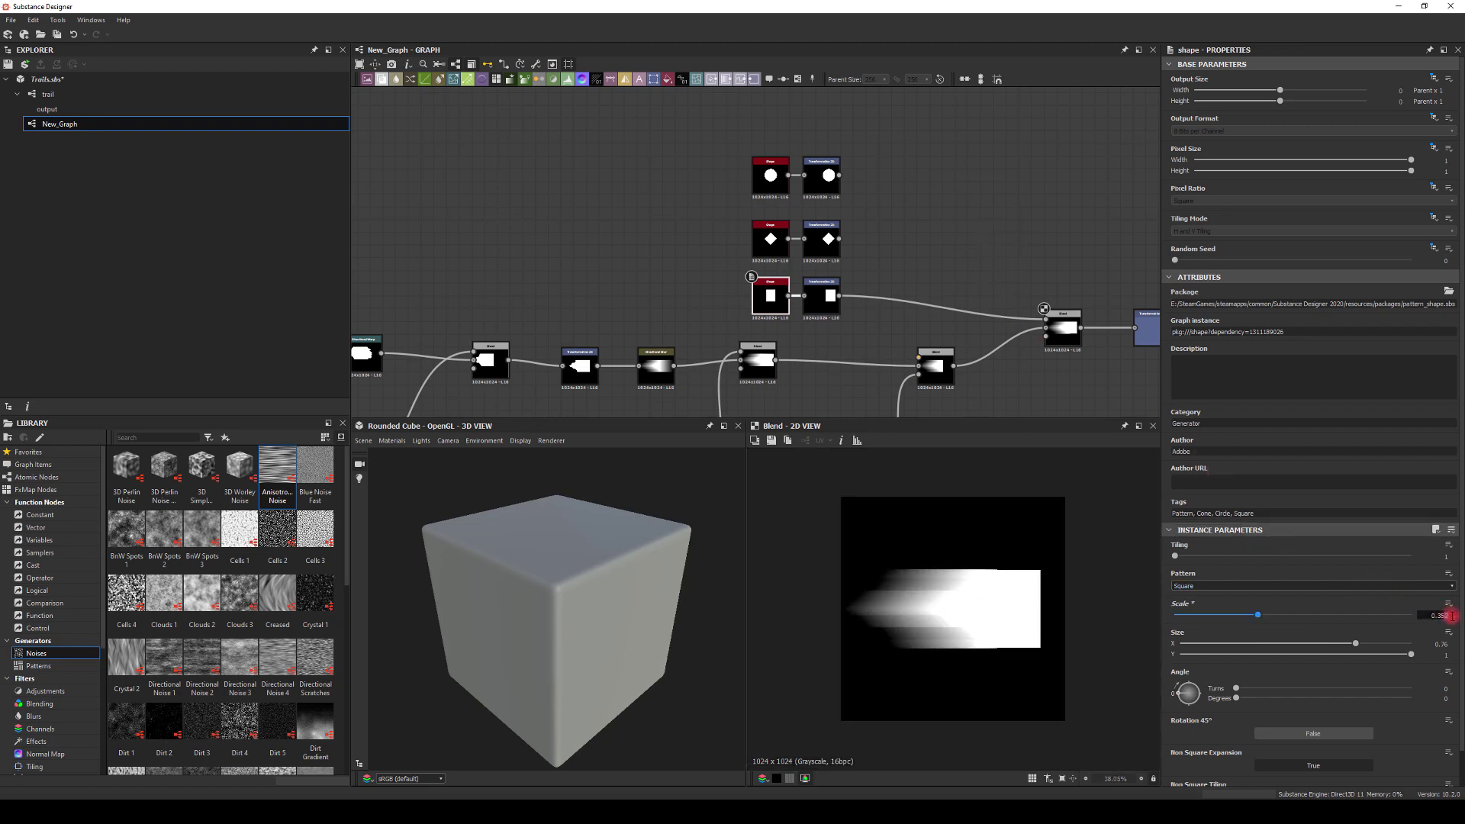
Show the output of the final glow Blend in the 2D view.
middle_drag(1023, 240, 836, 219)
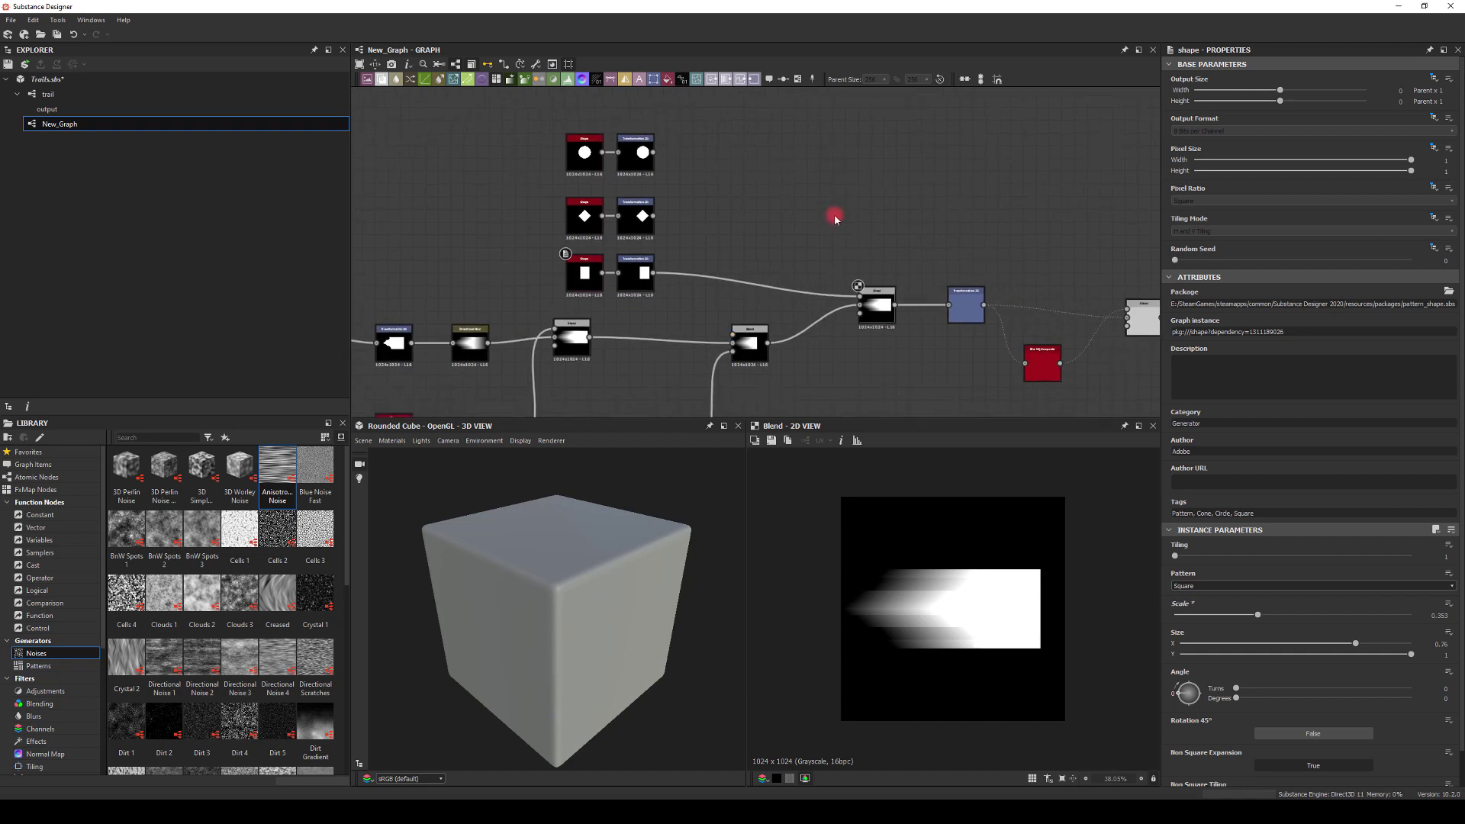
middle_drag(938, 253, 792, 190)
double_click(997, 255)
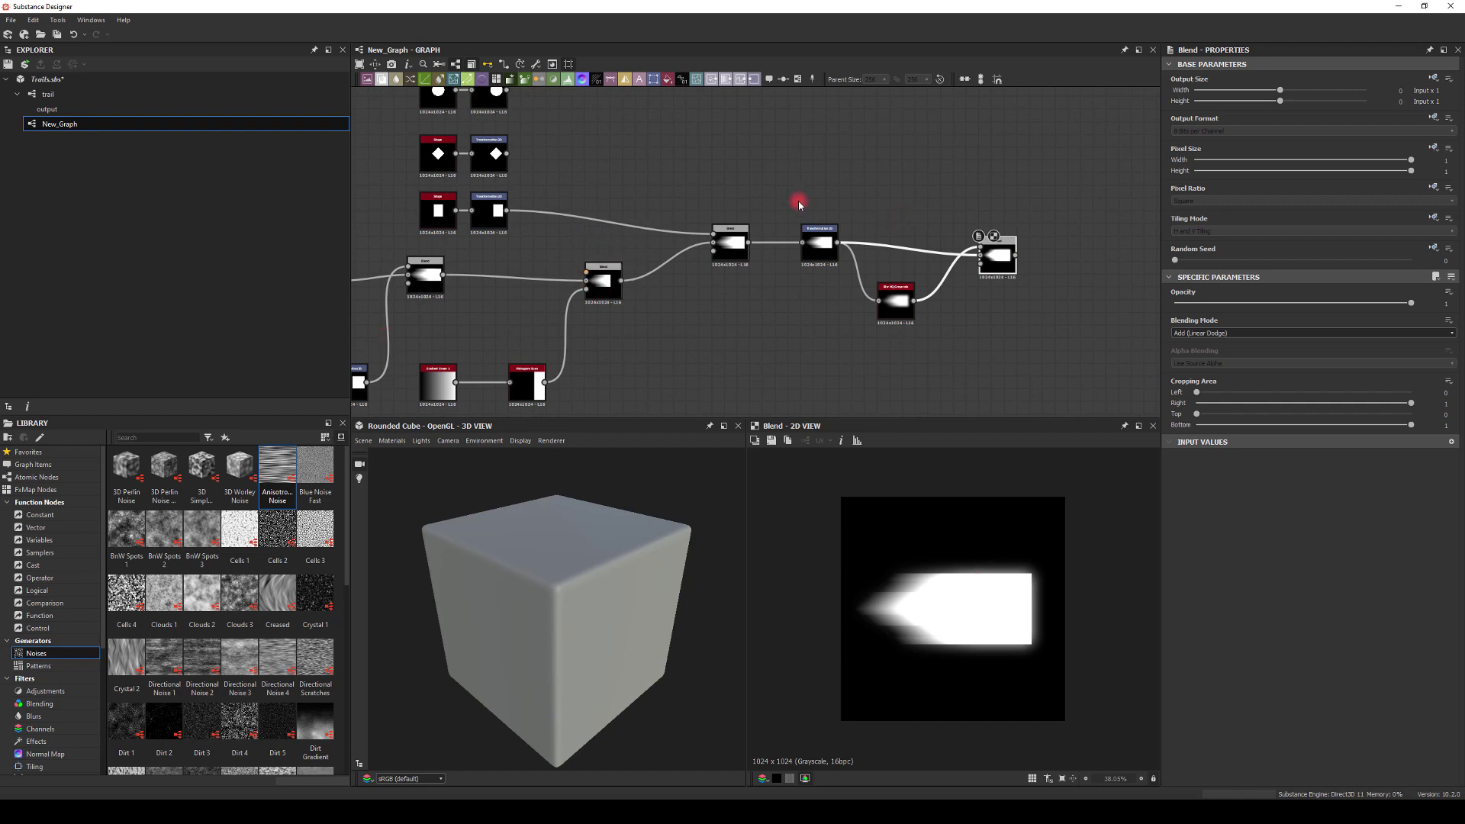
Try the diamond head on the fourth Blend's foreground, then connect the disc head's Transformation 2D there instead.
middle_drag(761, 140, 851, 176)
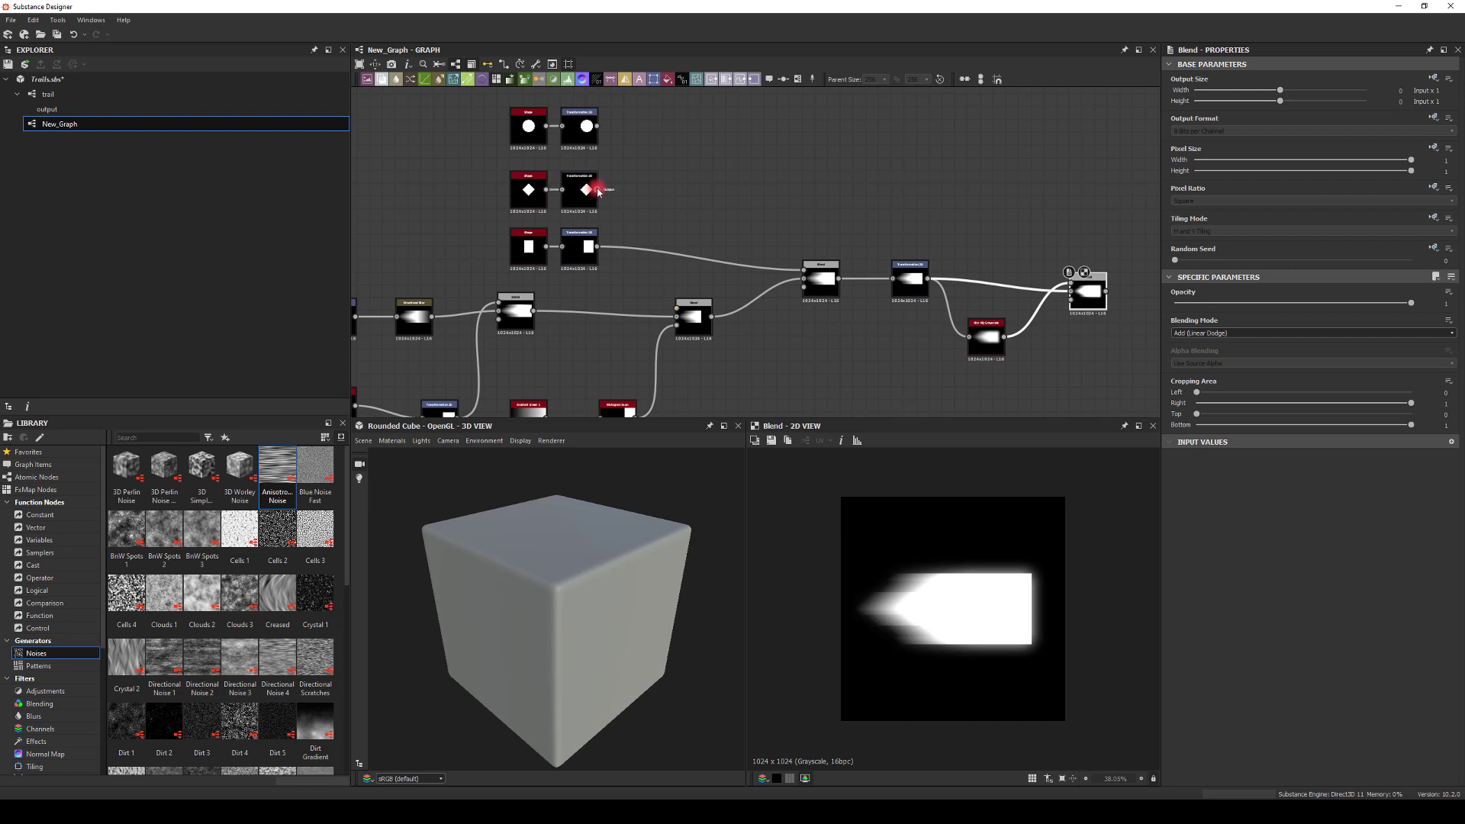
drag(597, 189, 804, 271)
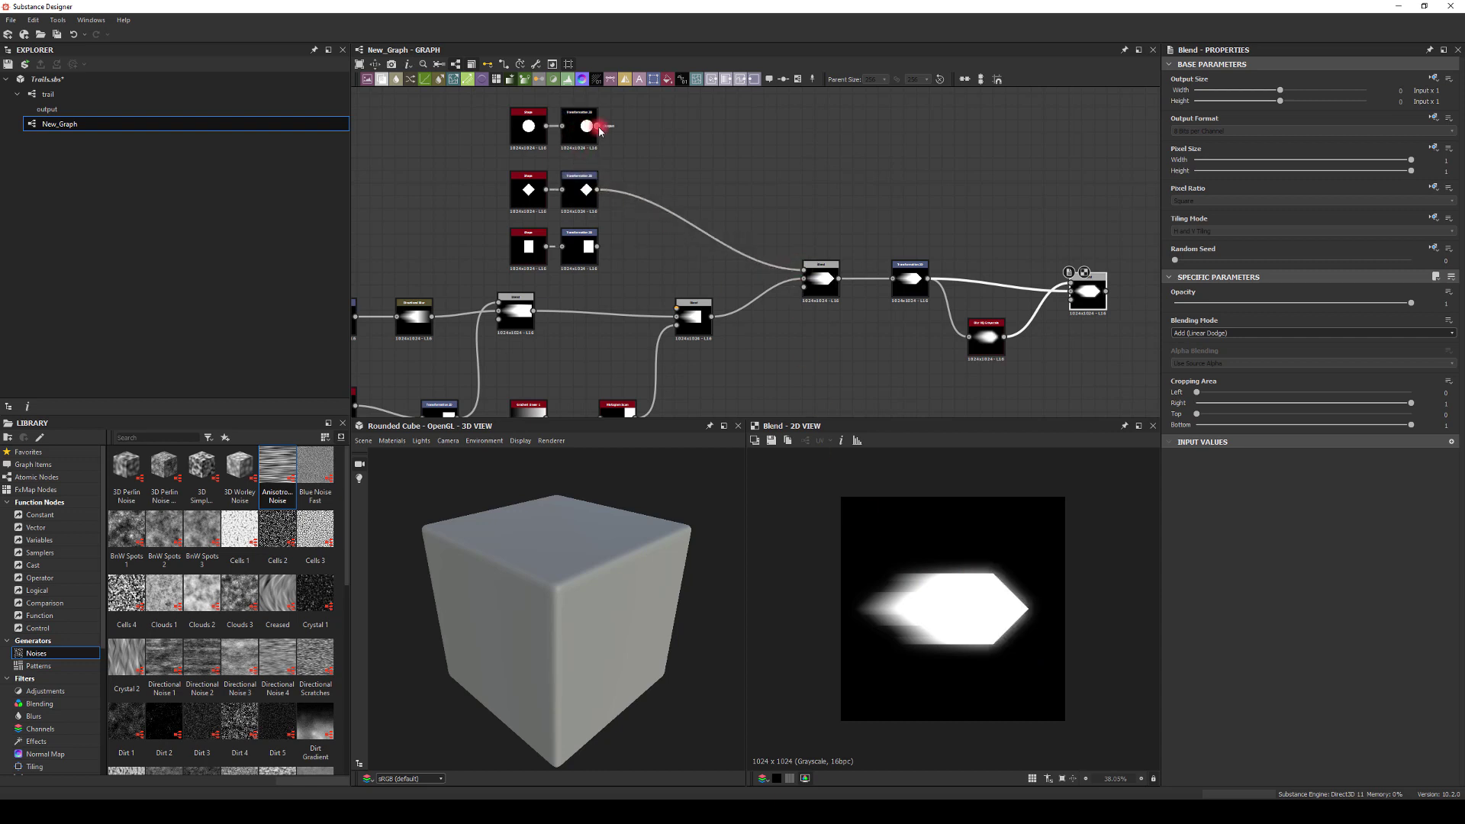
drag(598, 127, 805, 272)
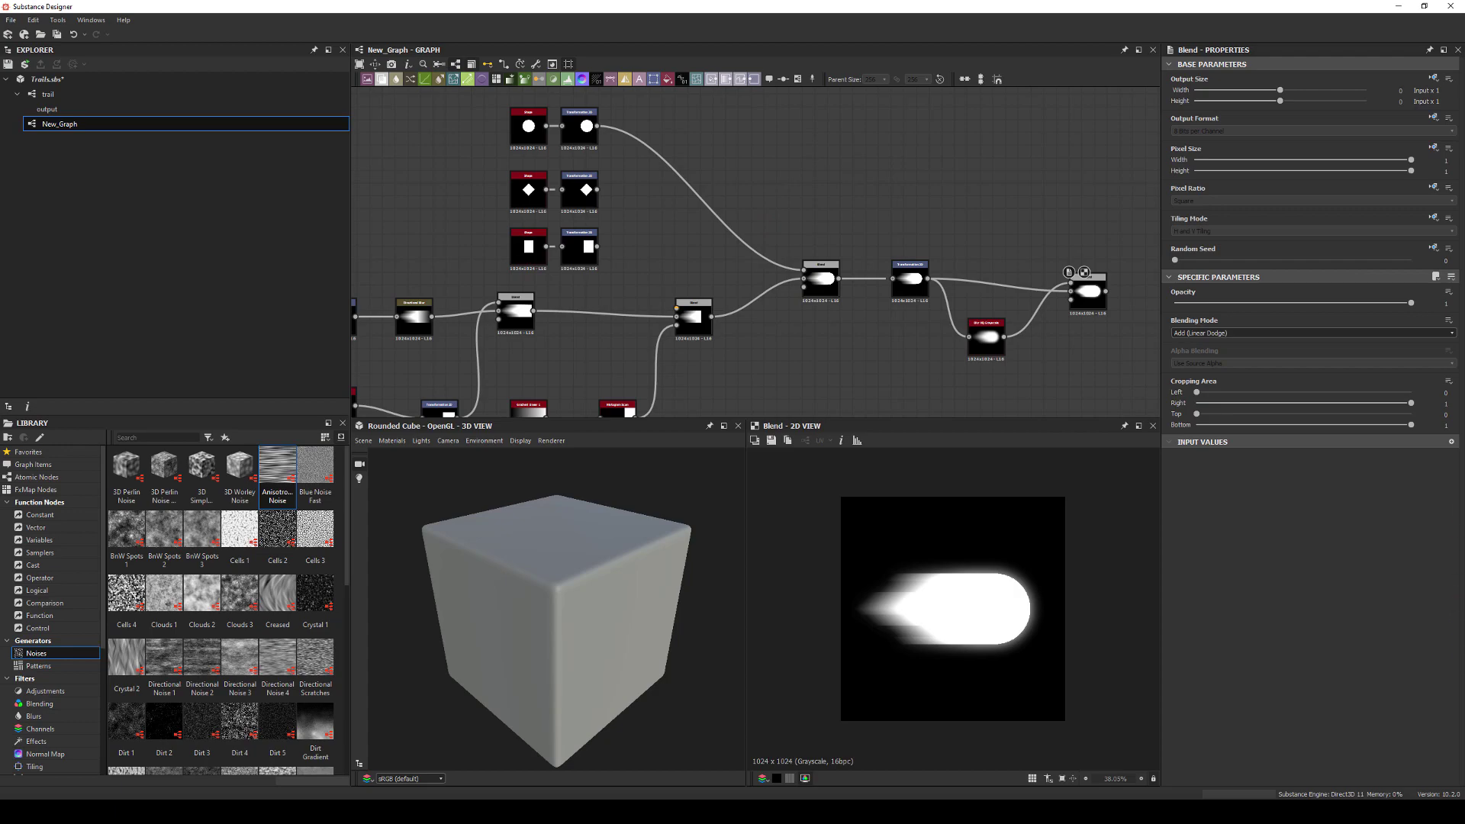
Set the final glow Blend's blending mode to Max (Lighten).
click(1026, 218)
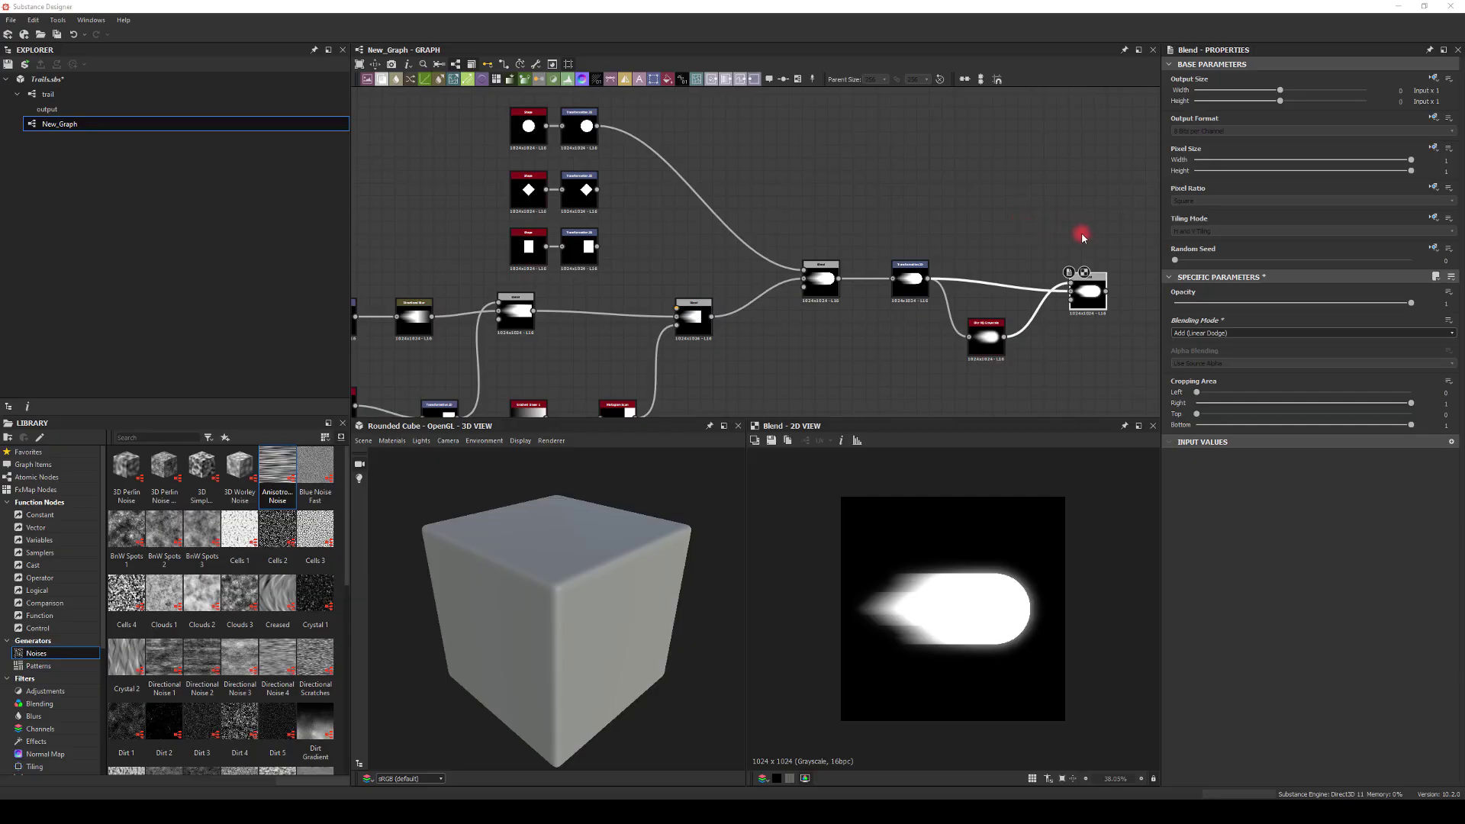
middle_drag(1095, 228, 1030, 222)
scroll(1027, 256, up, 2)
scroll(1028, 255, up, 1)
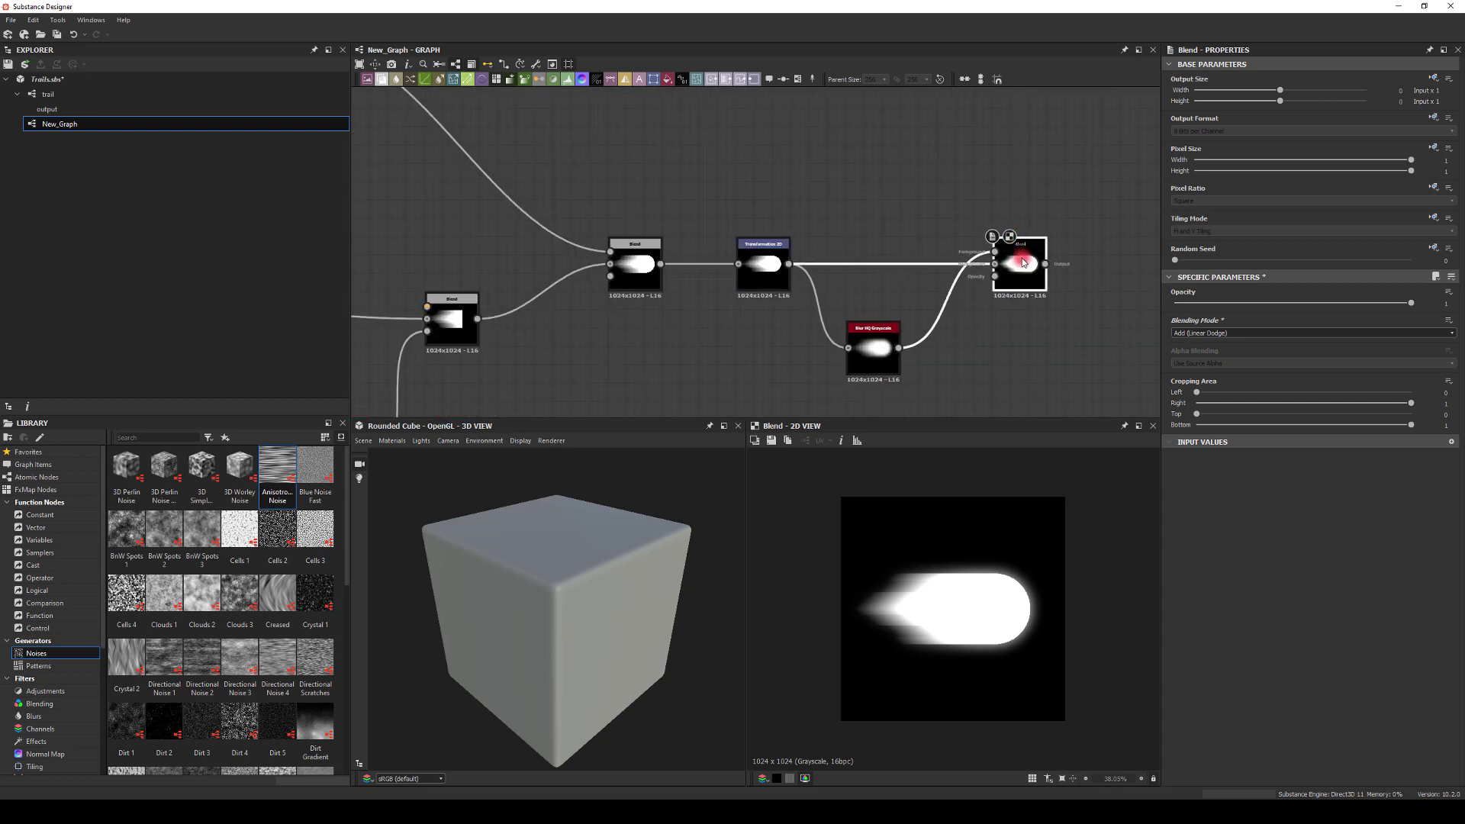
click(977, 212)
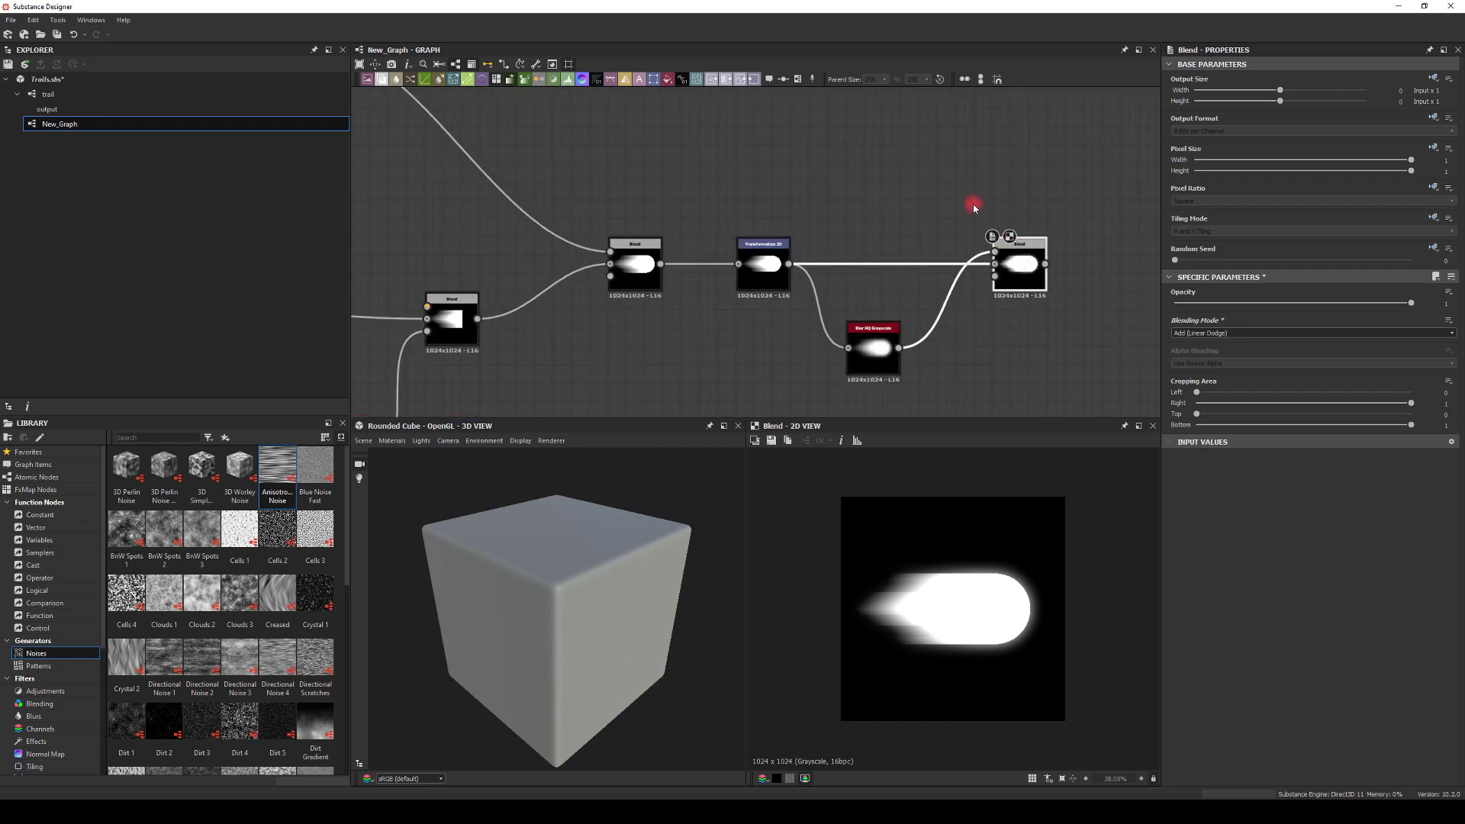
click(1178, 335)
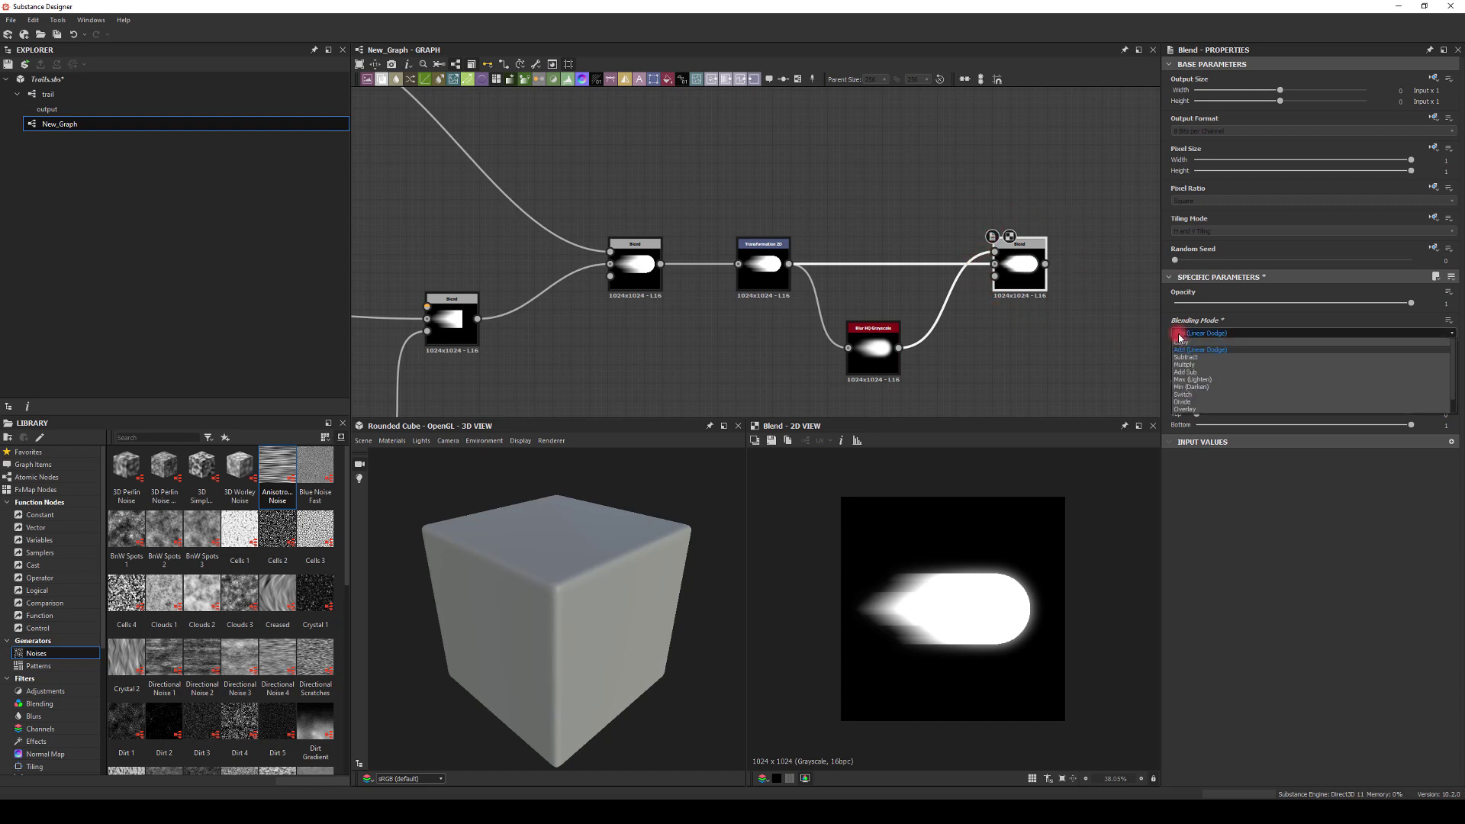
click(1189, 380)
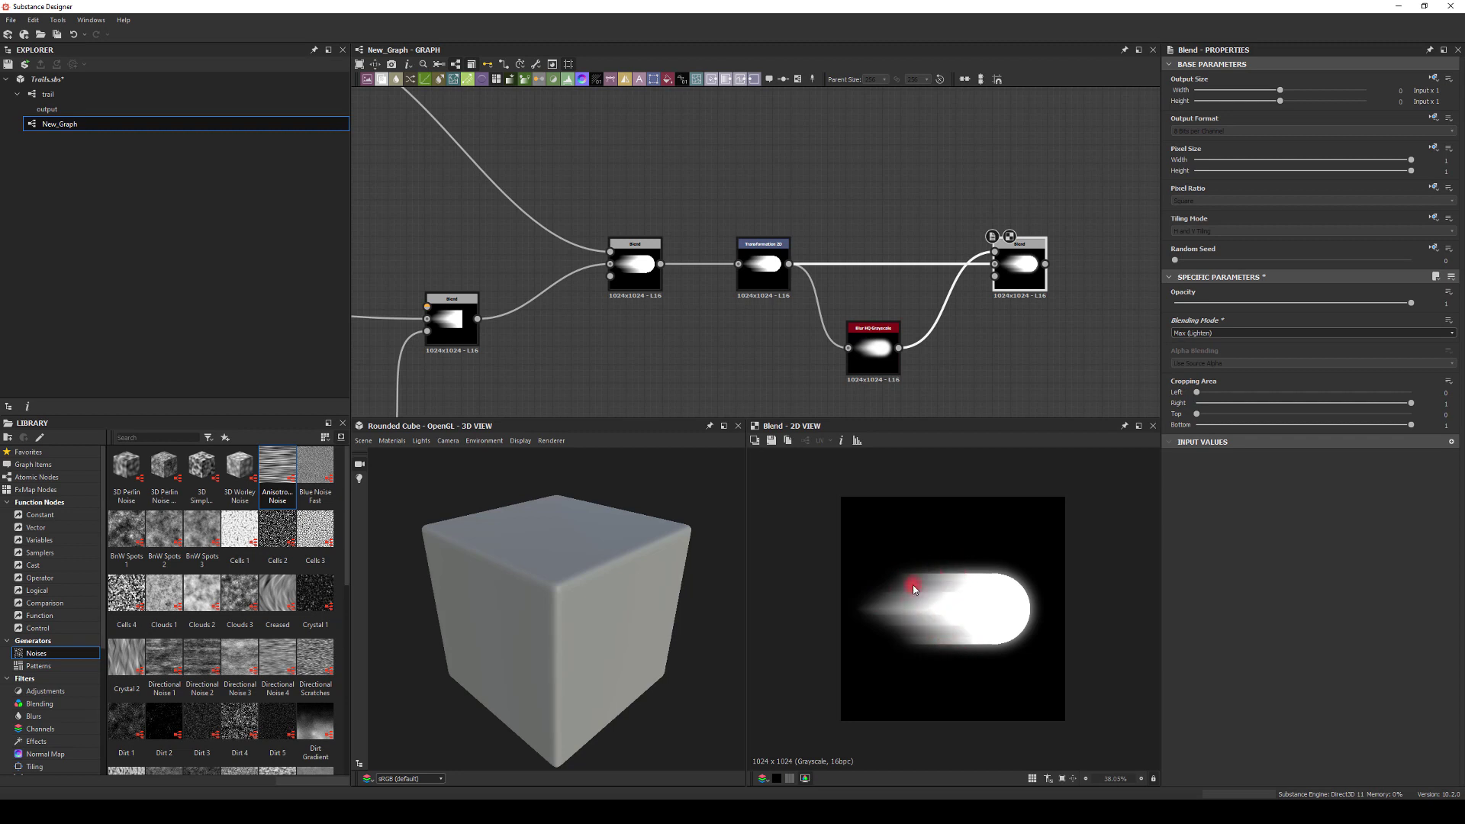
Compare the final Blend in Add (Linear Dodge) mode, then return it to Max (Lighten).
click(1172, 334)
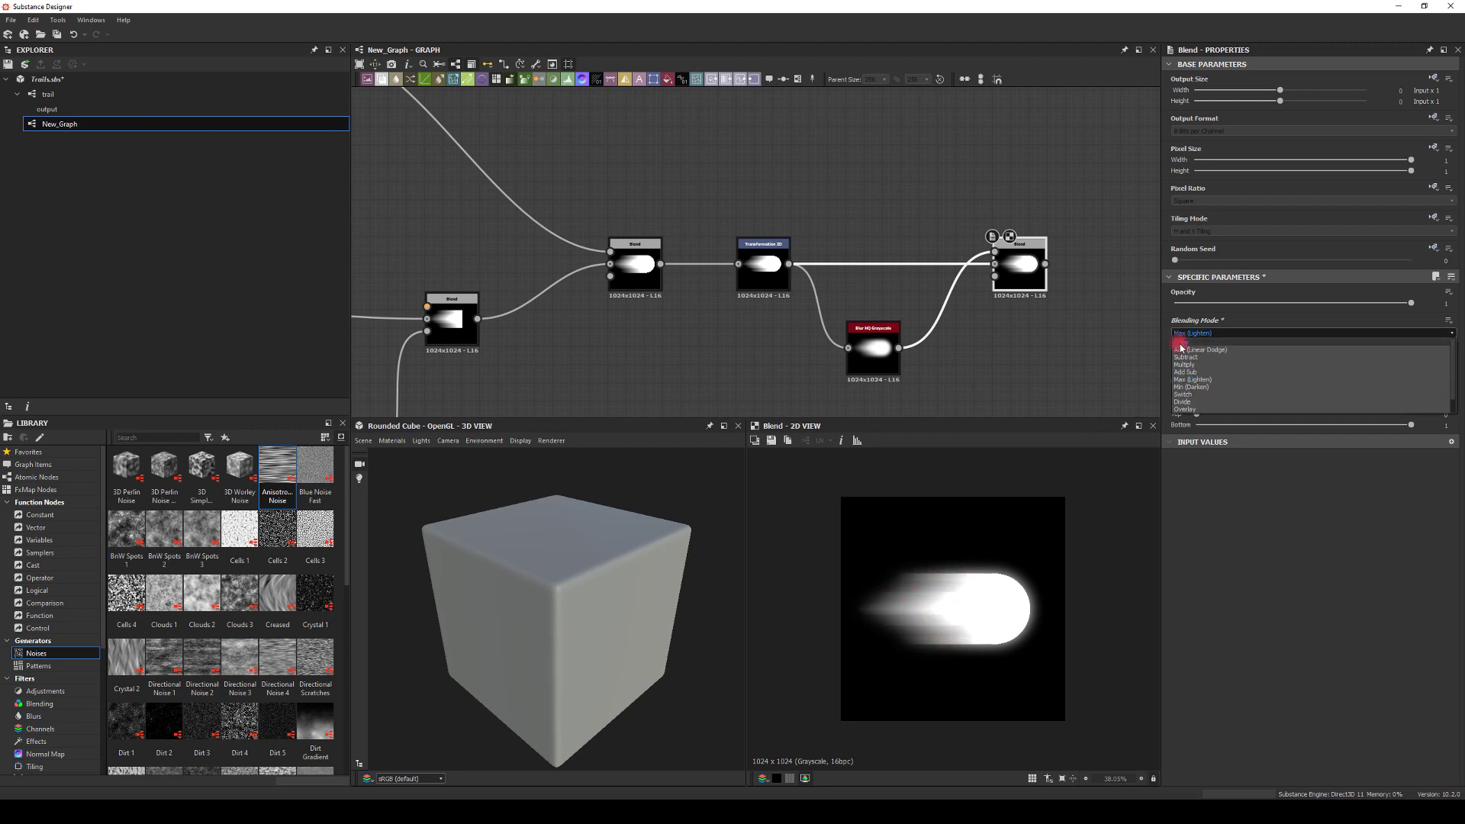
click(1191, 349)
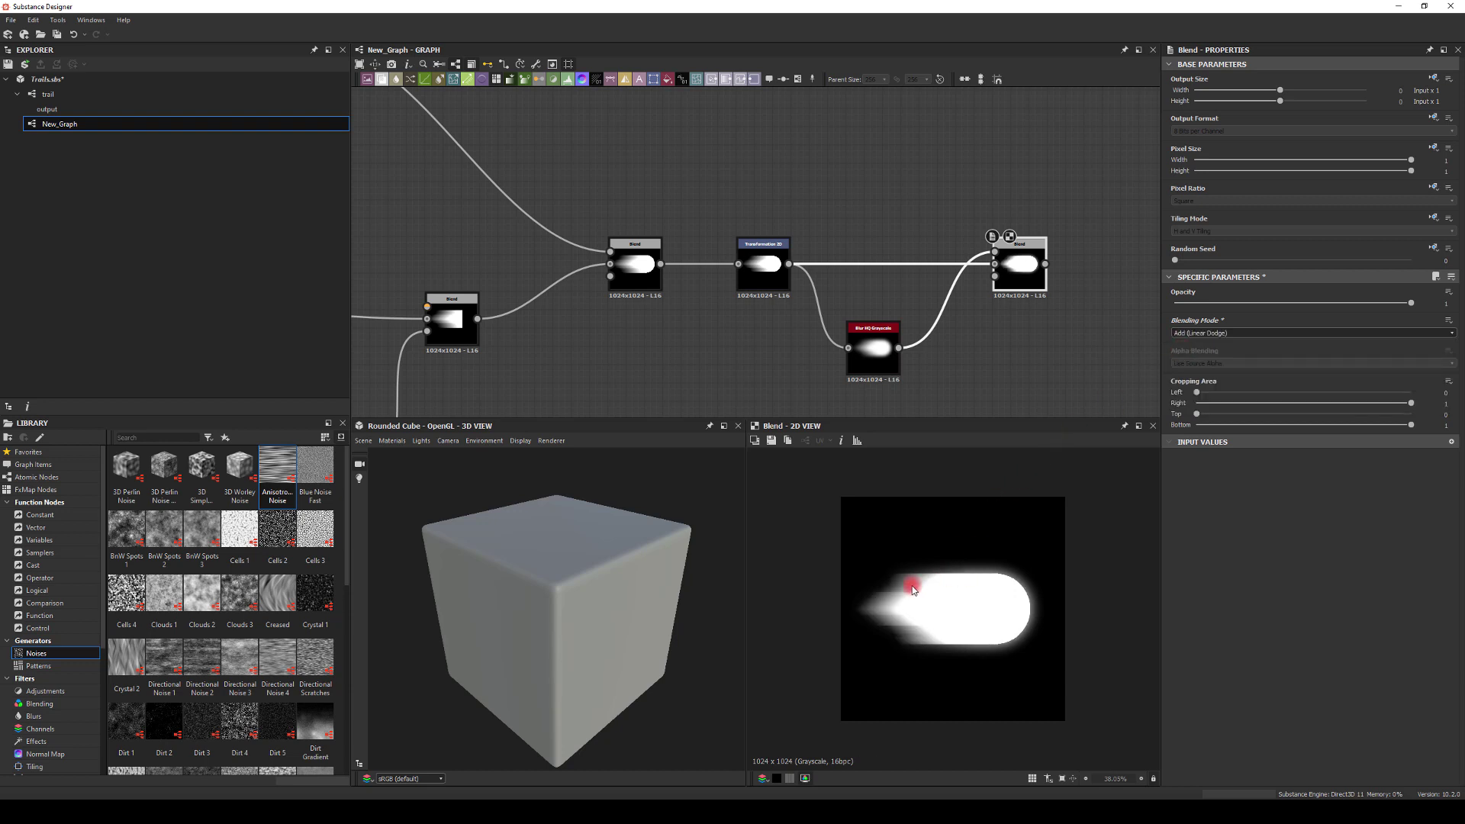
click(1195, 335)
click(1192, 379)
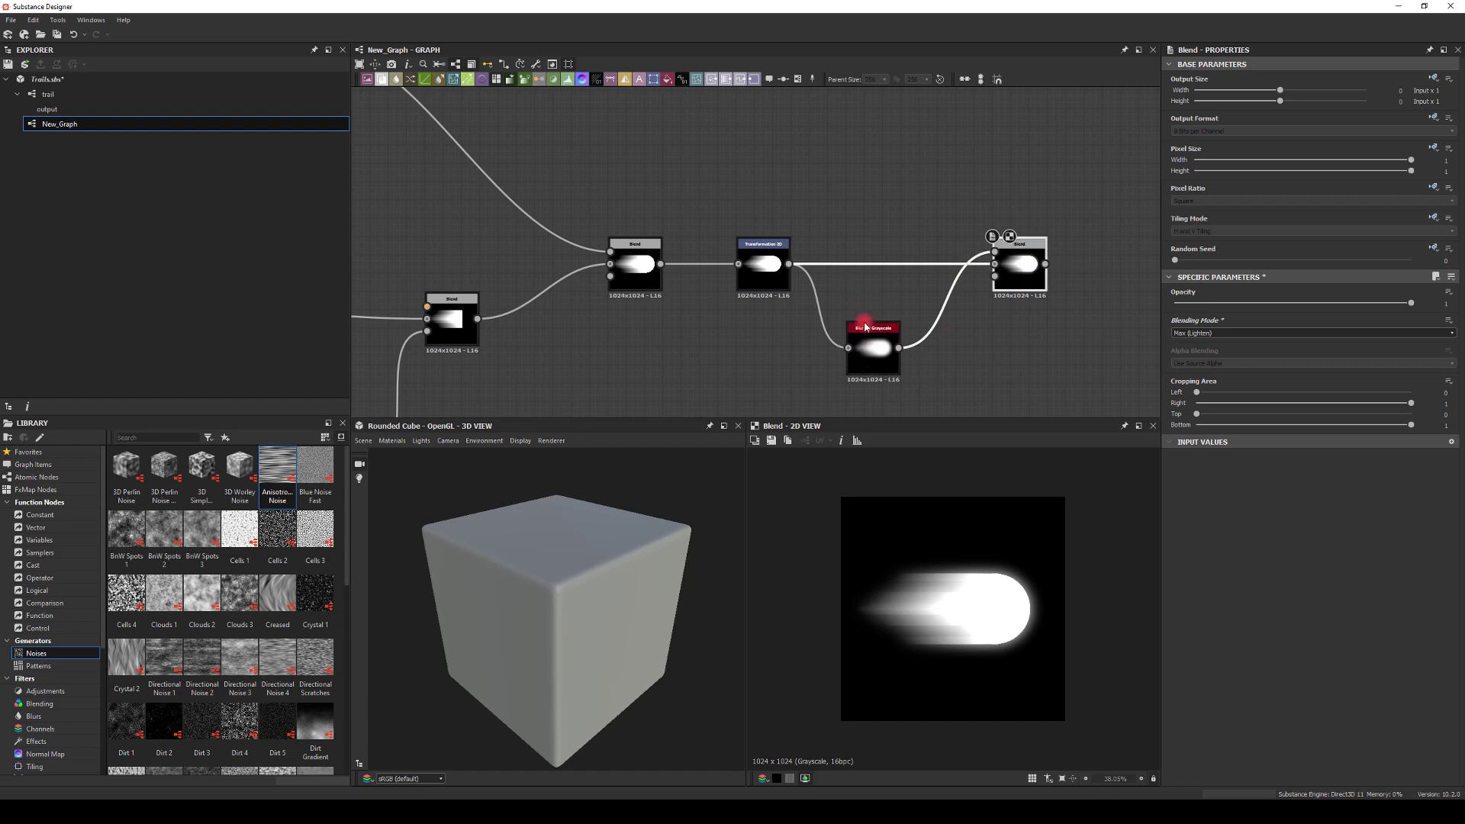
Copy the final Blend's 2D view to the clipboard and paste it into the blank 1024 px grayscale document in Photoshop.
click(874, 349)
middle_drag(763, 305, 664, 272)
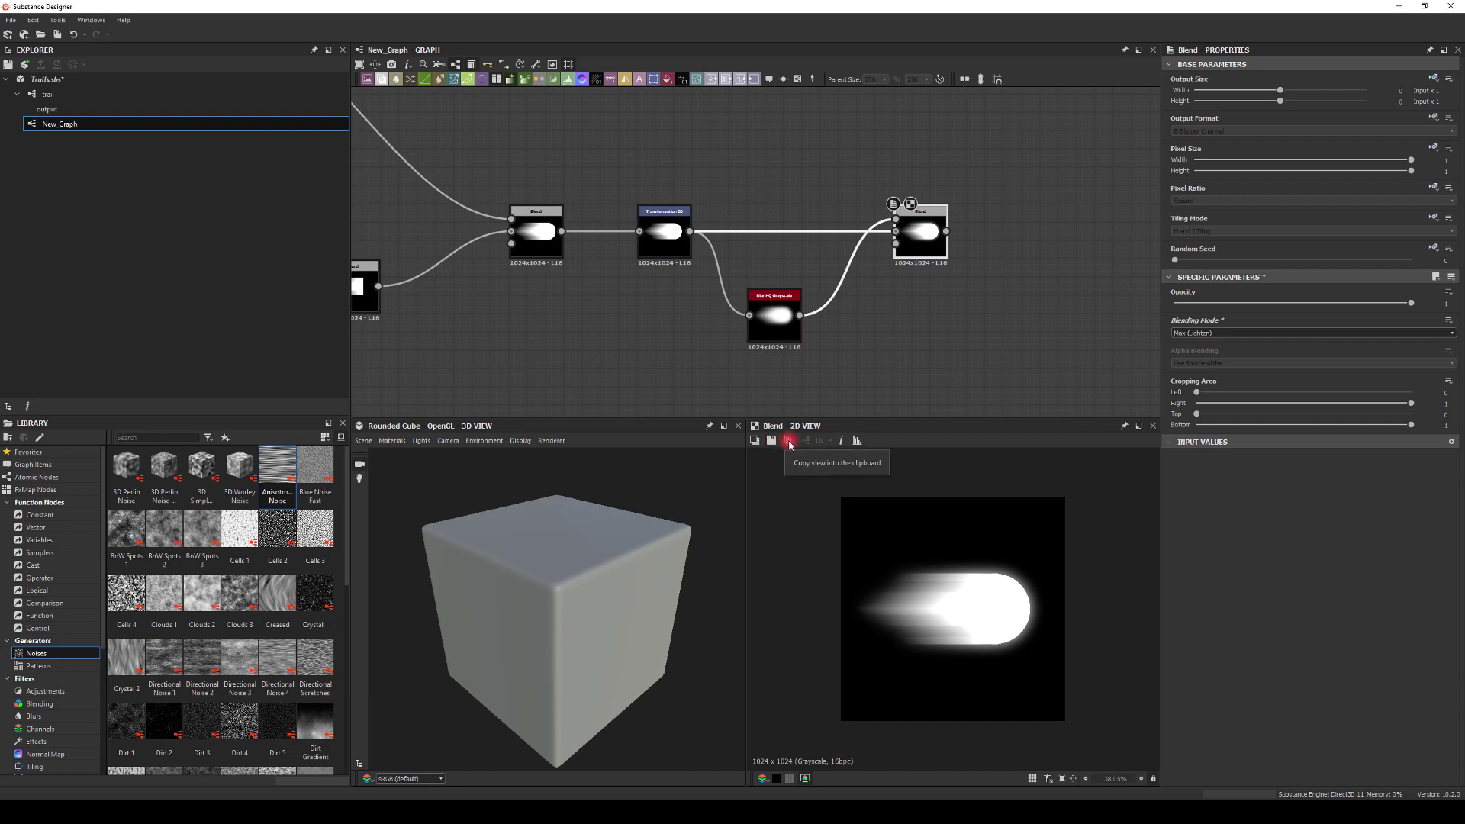
click(790, 443)
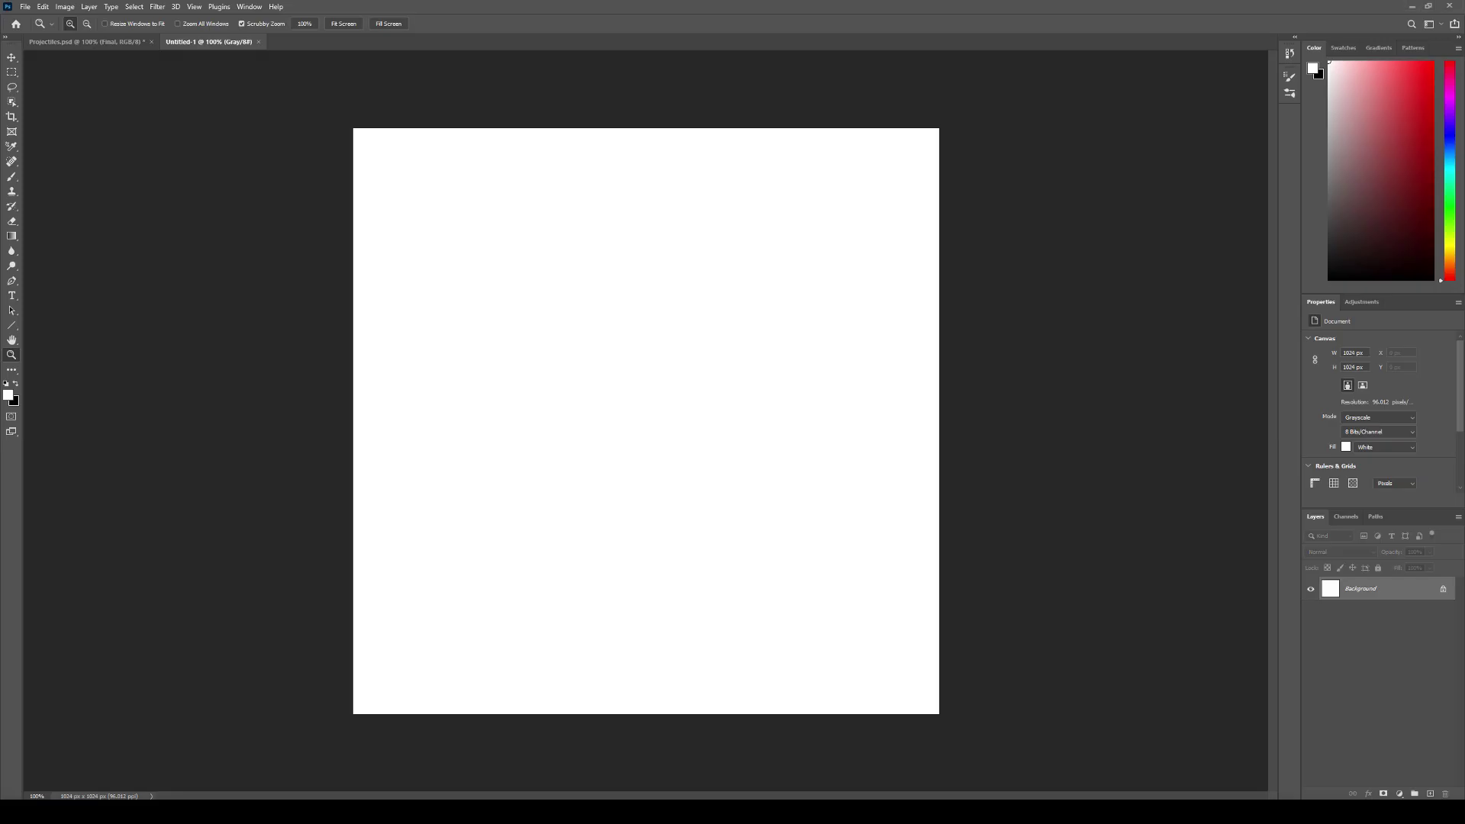
key(ctrl+v)
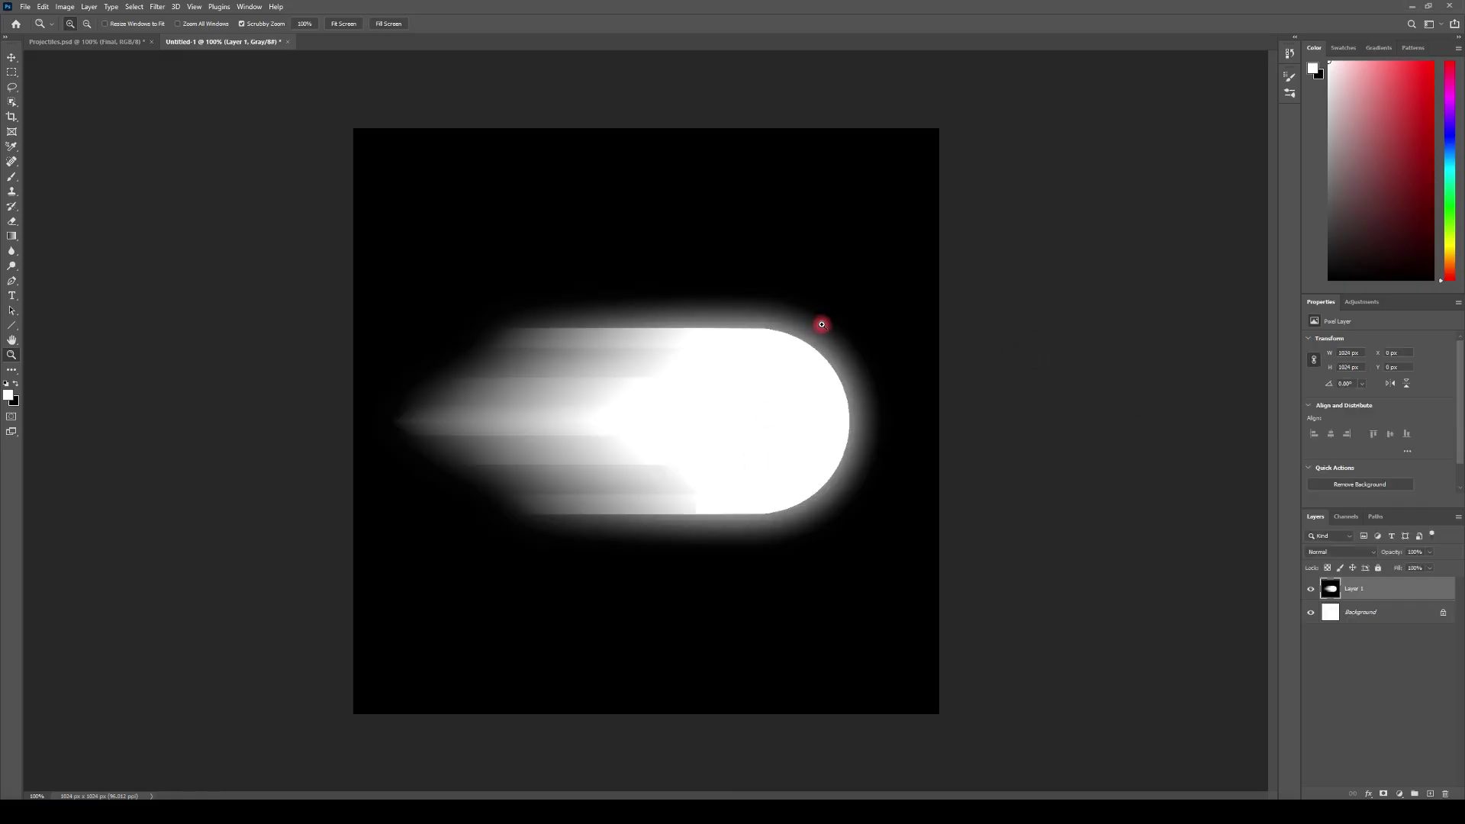
Convert the grayscale document to RGB Color mode without flattening its layers.
click(73, 11)
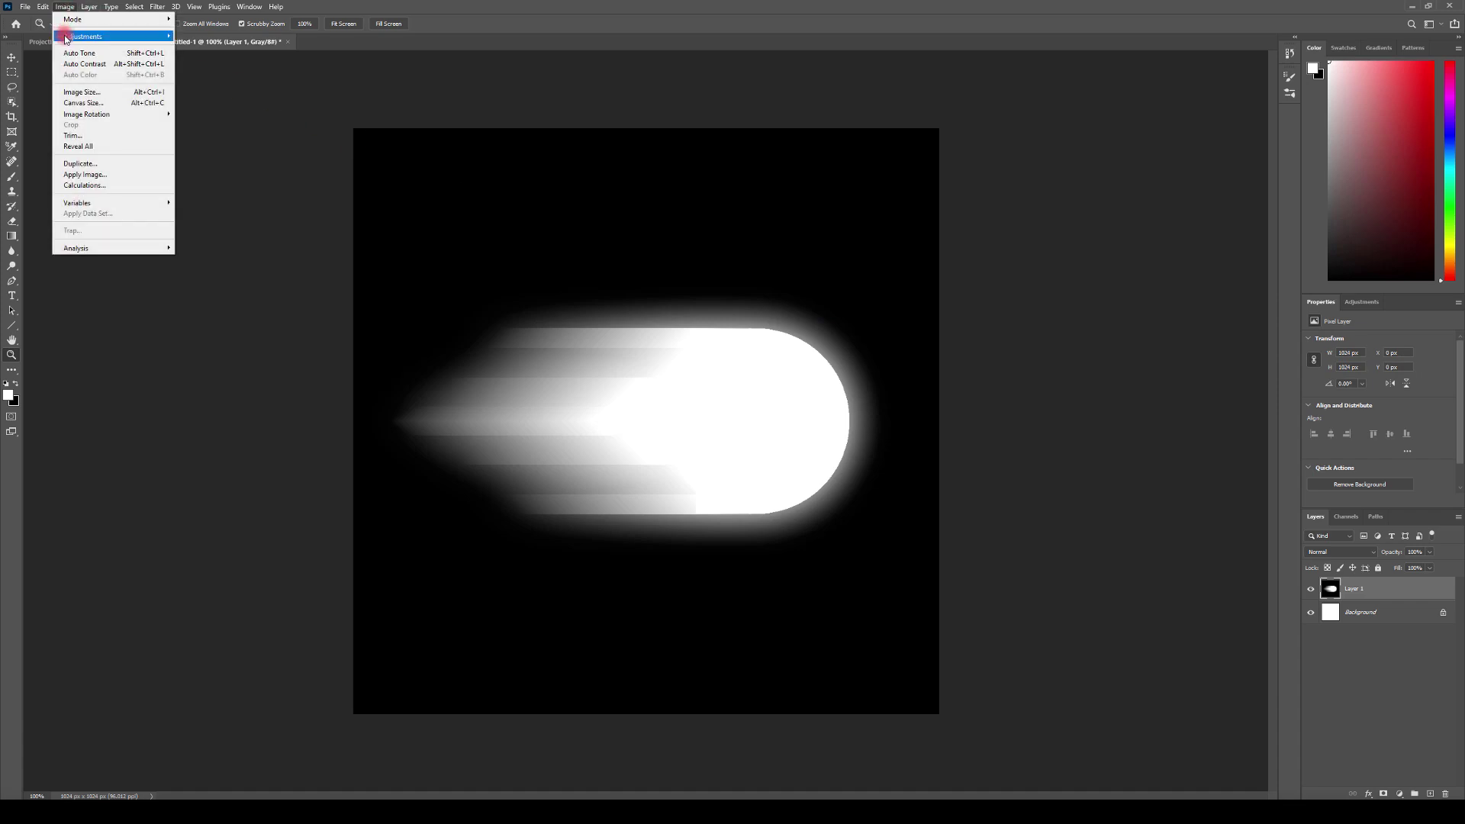
mouse_move(66, 38)
click(64, 8)
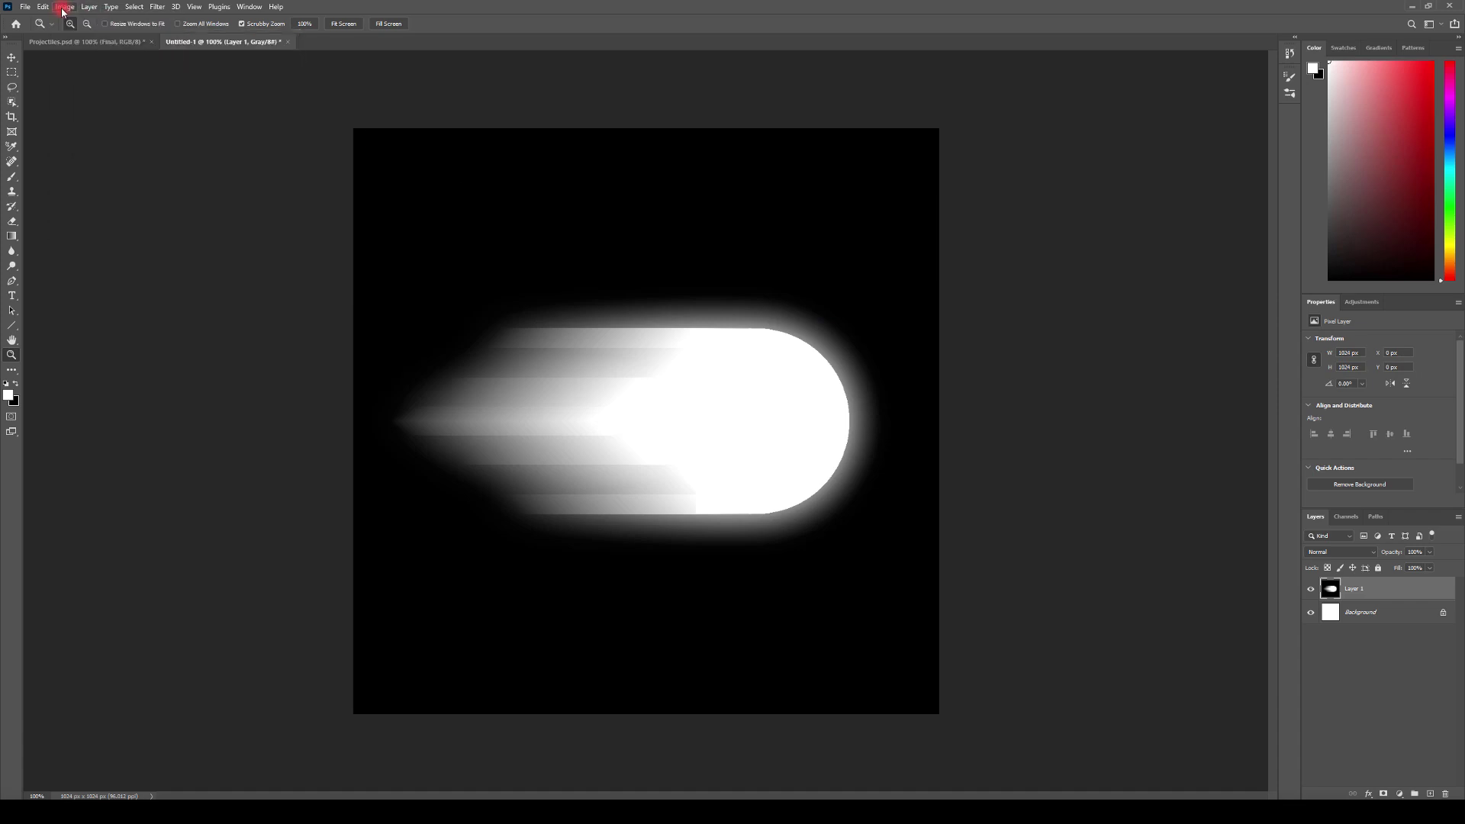
click(66, 9)
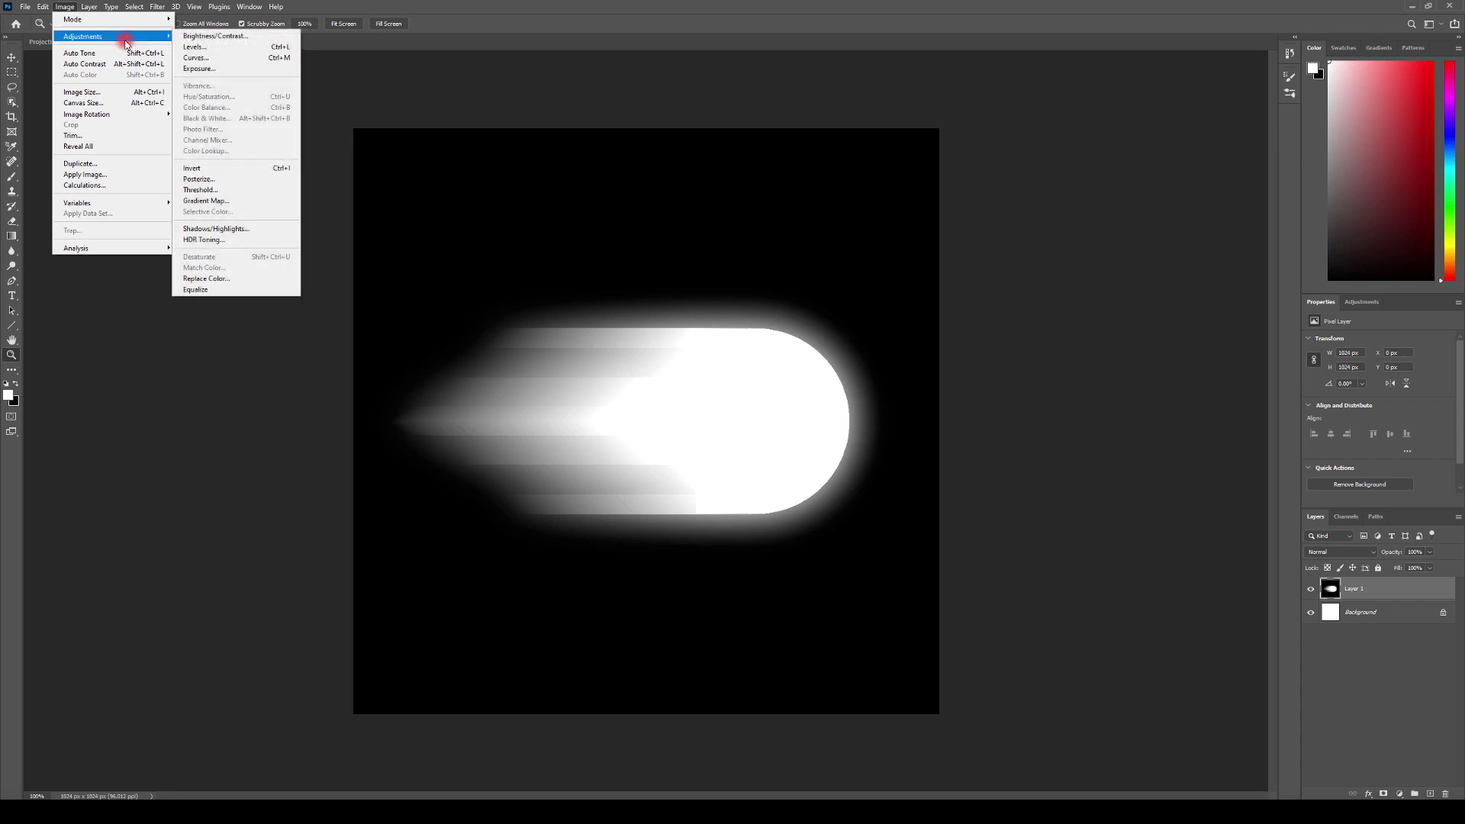
mouse_move(92, 25)
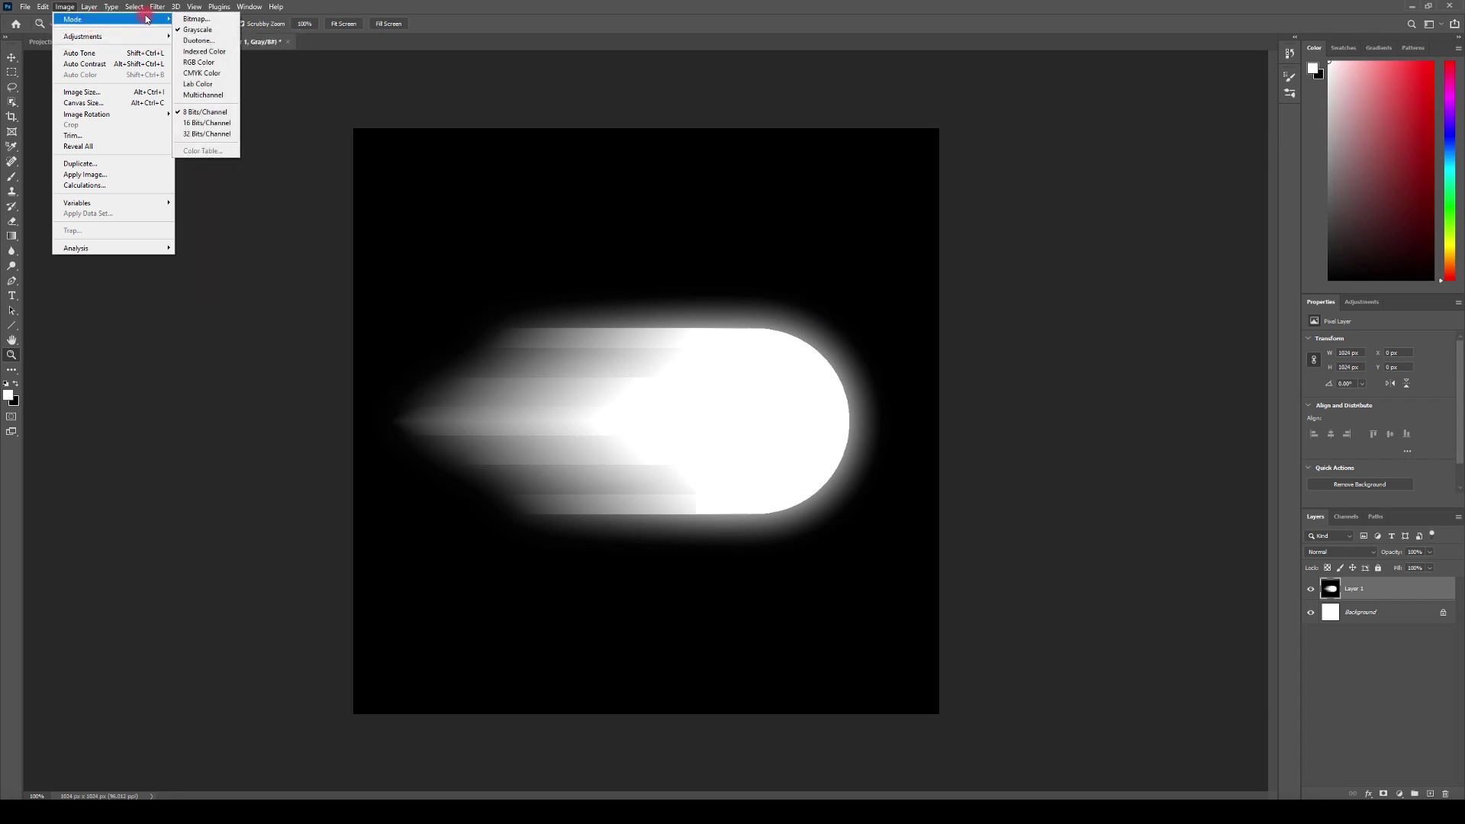
click(194, 54)
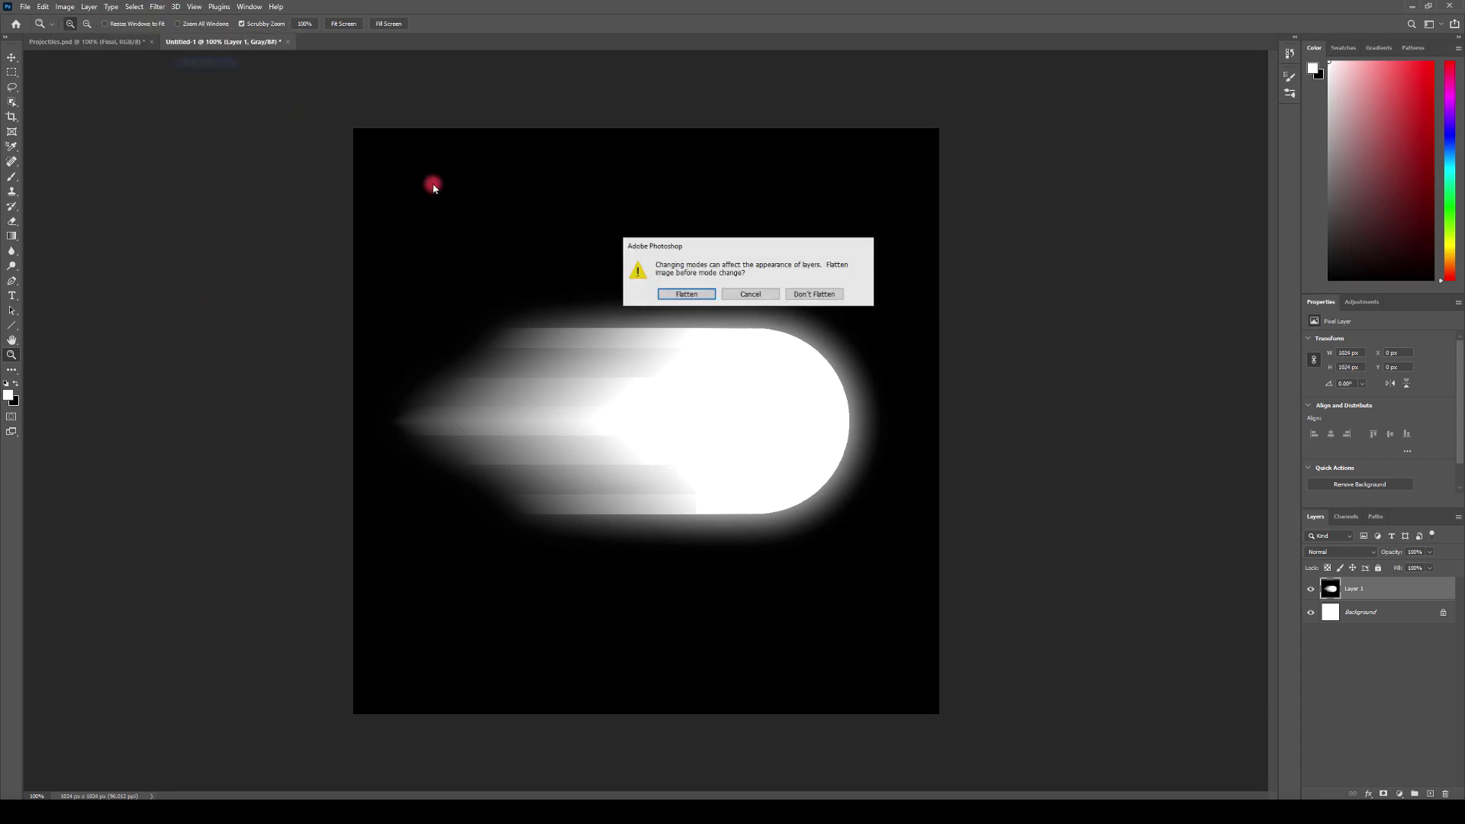
click(807, 295)
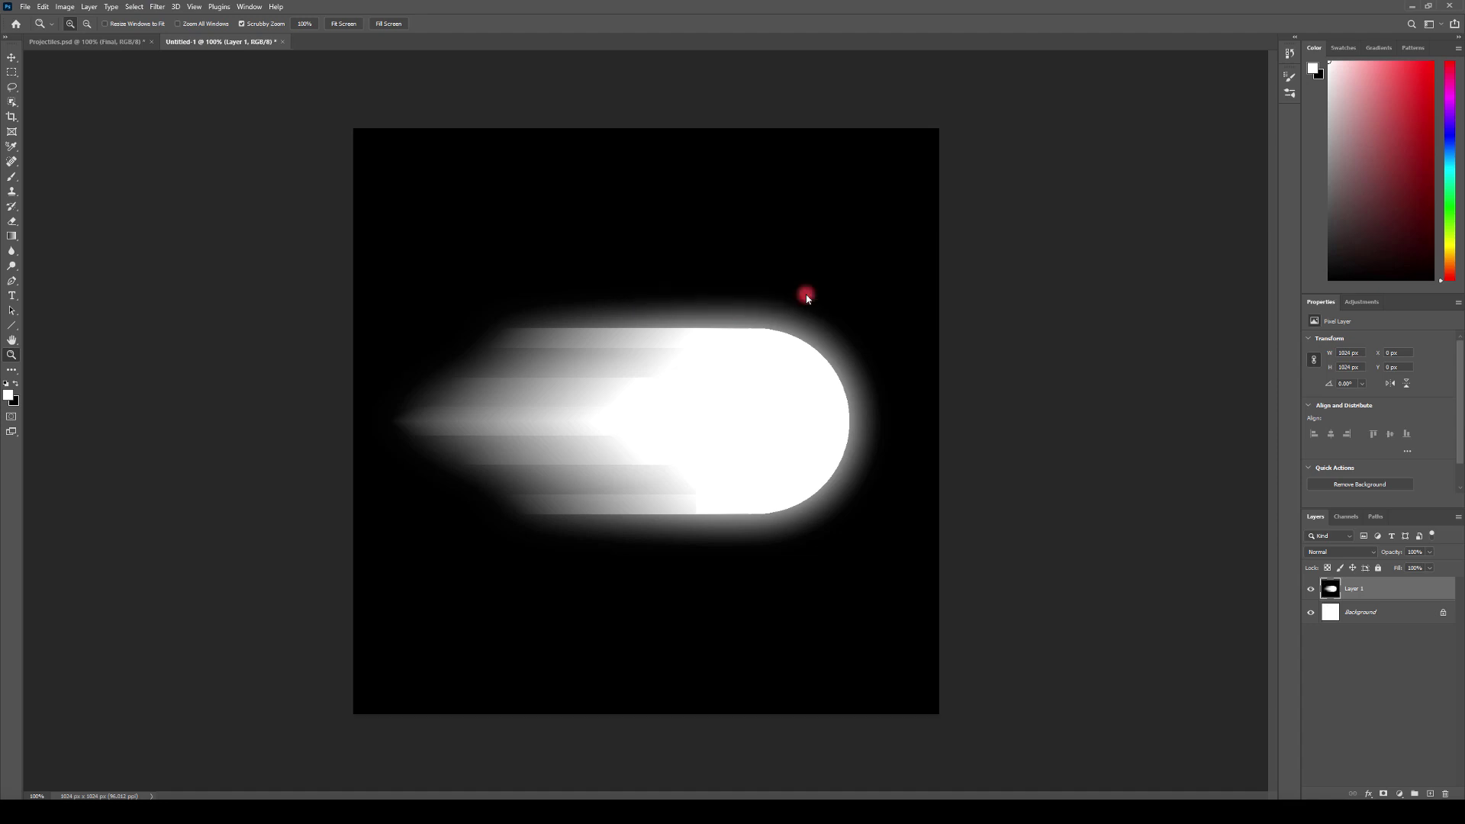